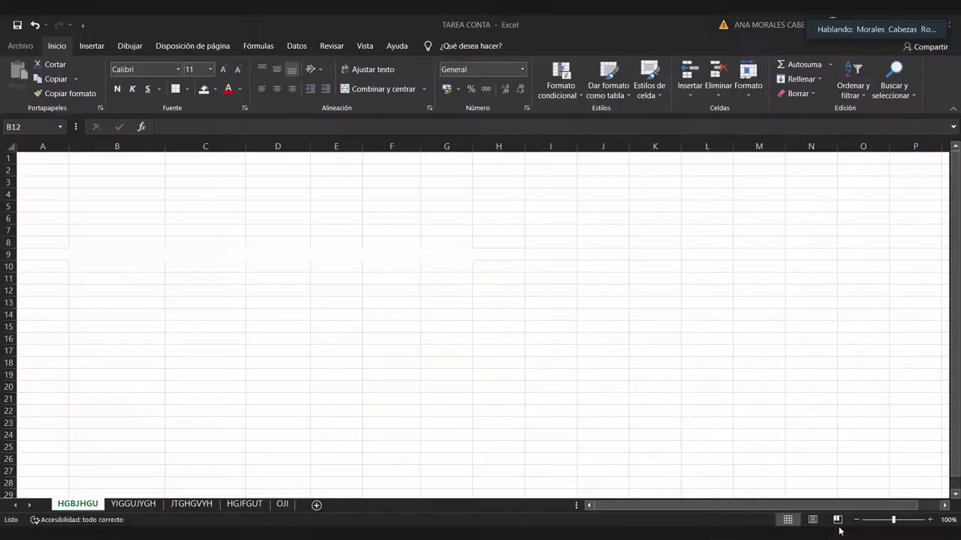
{"action": "double_click", "coordinate": [864, 469]}
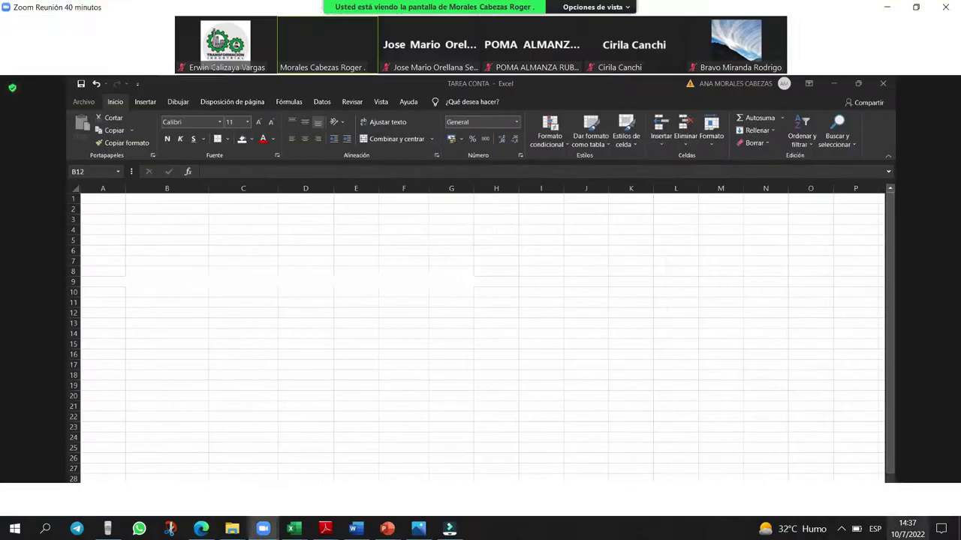
{"action": "left_click", "coordinate": [842, 529]}
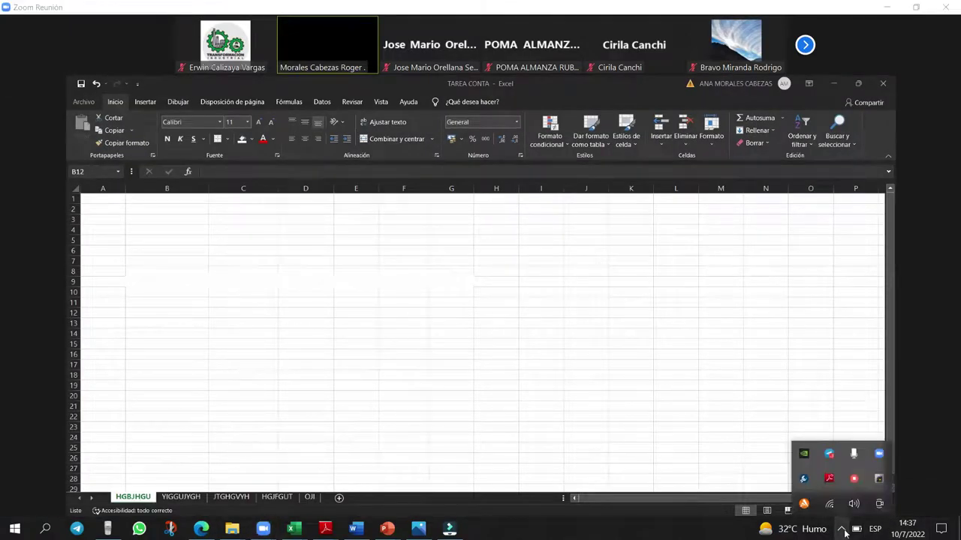
{"action": "double_click", "coordinate": [758, 450]}
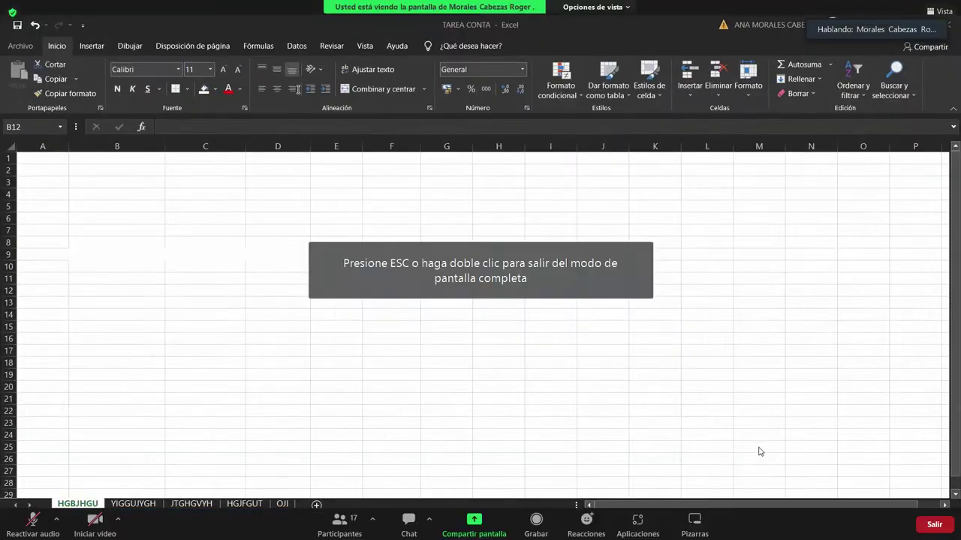
{"action": "key", "text": "XF86AudioRaiseVolume"}
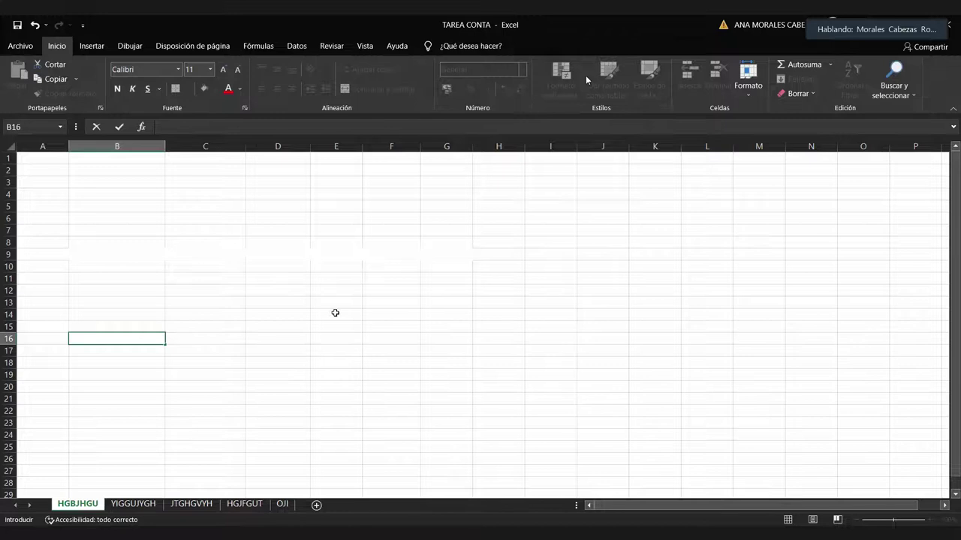
{"action": "left_click_drag", "start_coordinate": [83, 221], "coordinate": [659, 337]}
{"action": "left_click", "coordinate": [529, 359]}
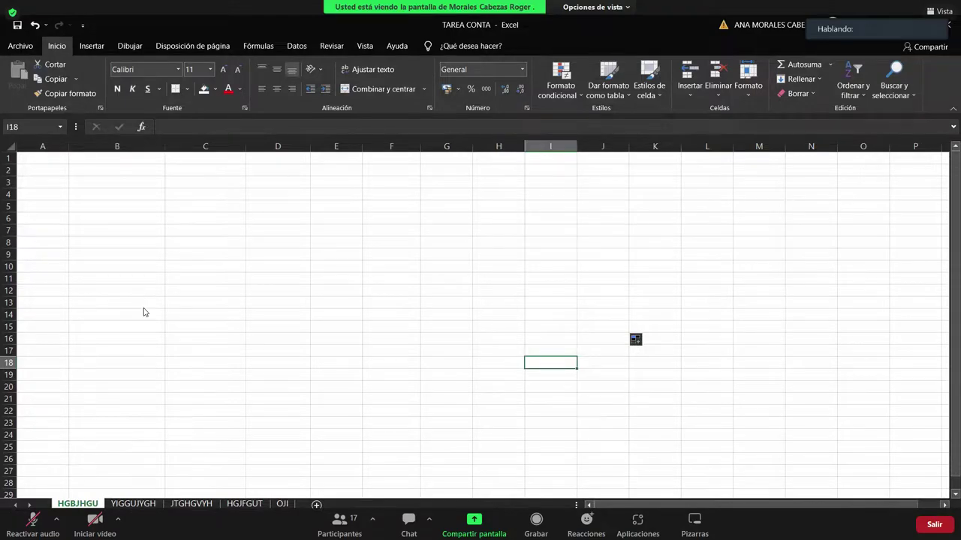
- Return the shared meeting screen to full-screen view and acknowledge the recording notice
{"action": "key", "text": "Escape"}
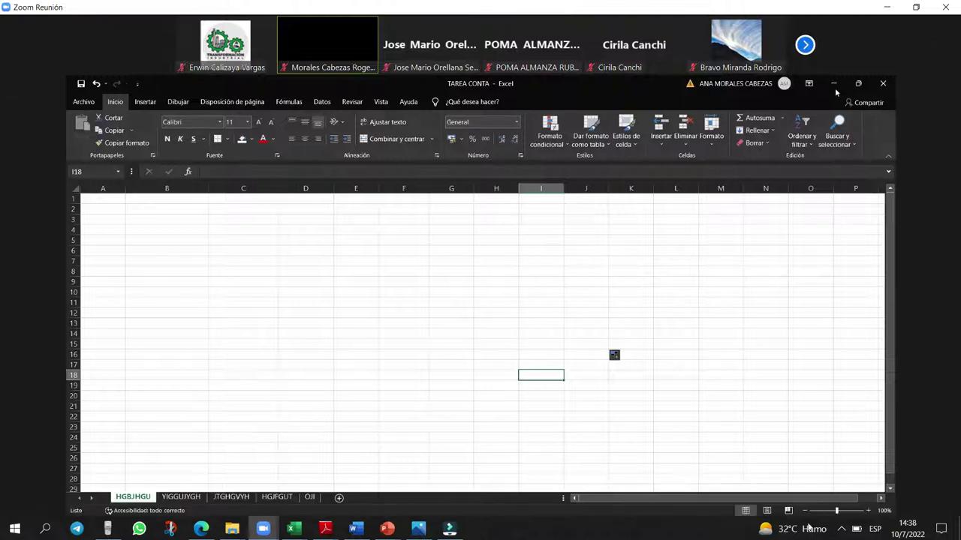
{"action": "left_click", "coordinate": [839, 529]}
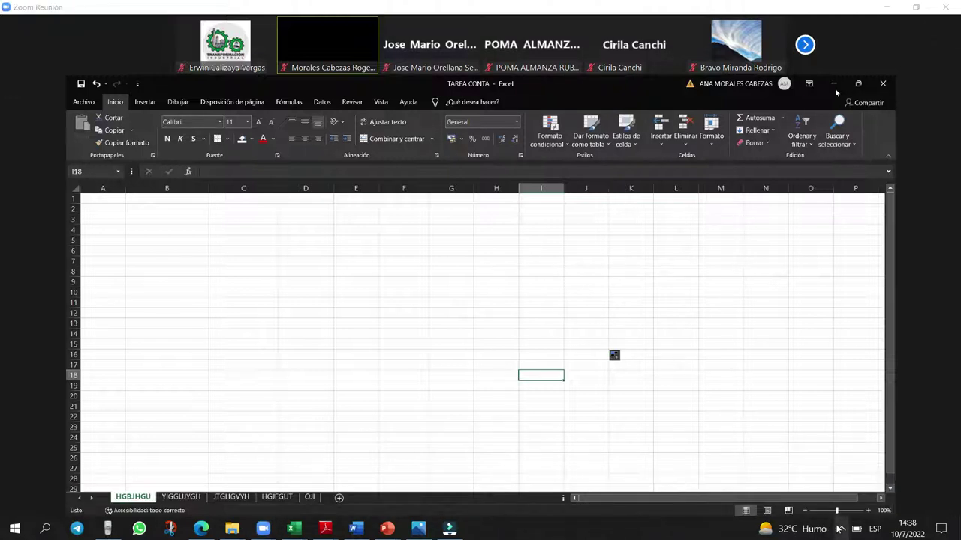
{"action": "left_click", "coordinate": [764, 446]}
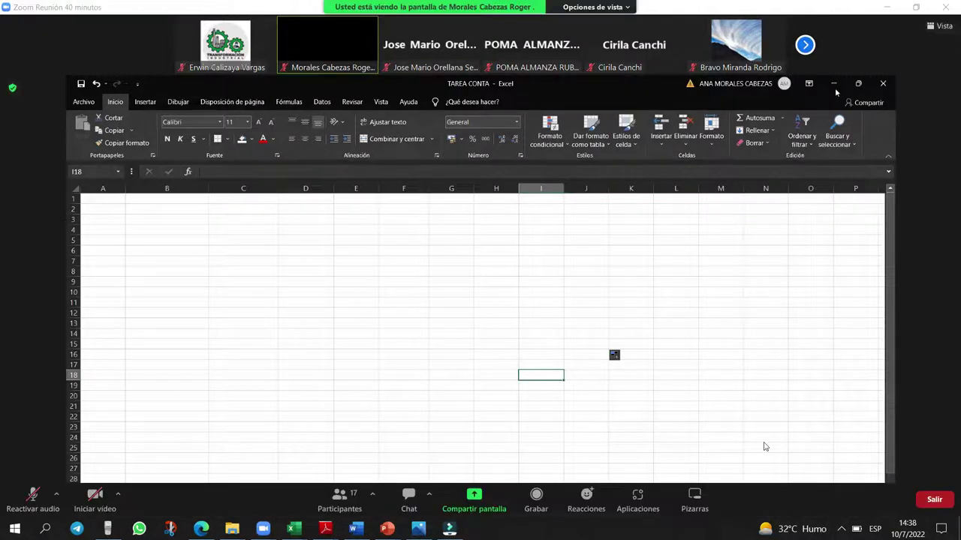
{"action": "double_click", "coordinate": [704, 395]}
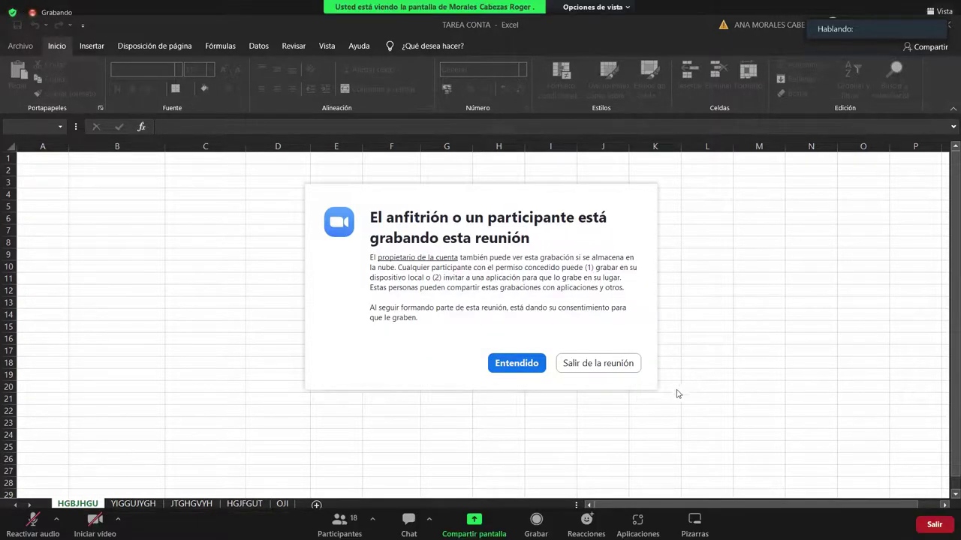
{"action": "left_click", "coordinate": [525, 368]}
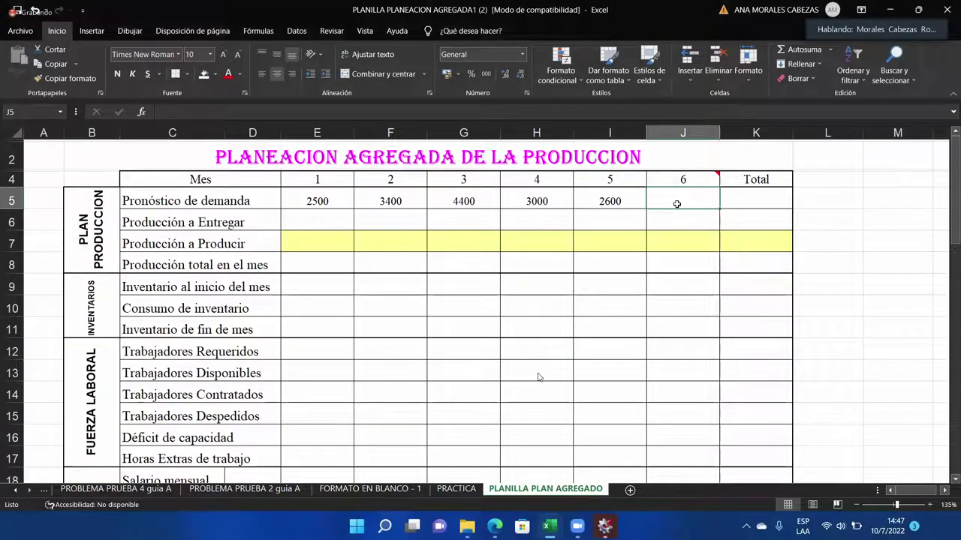
- Enter 0 as the month 6 demand forecast and total the Pronóstico de demanda row with a sum of E5:J5 in K5
{"action": "type", "text": "0"}
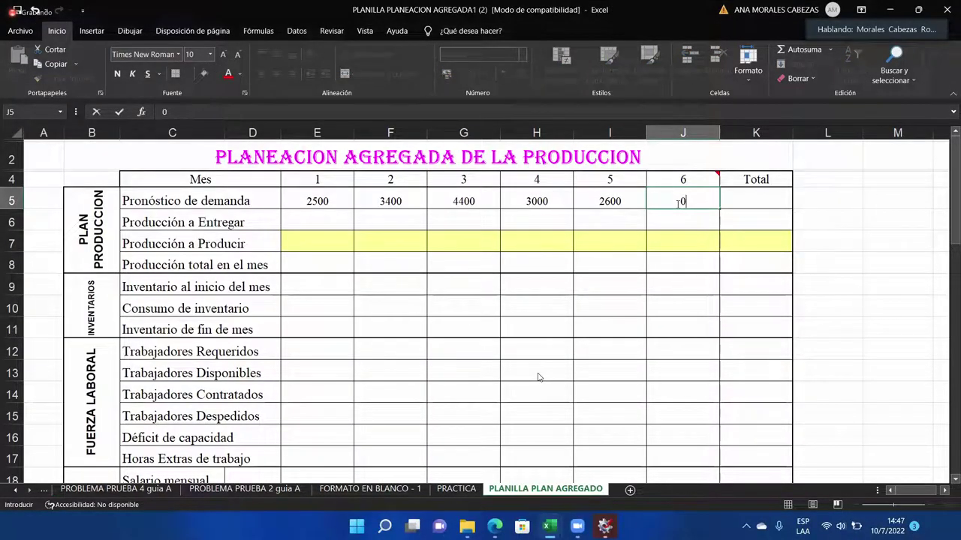
{"action": "left_click", "coordinate": [746, 191]}
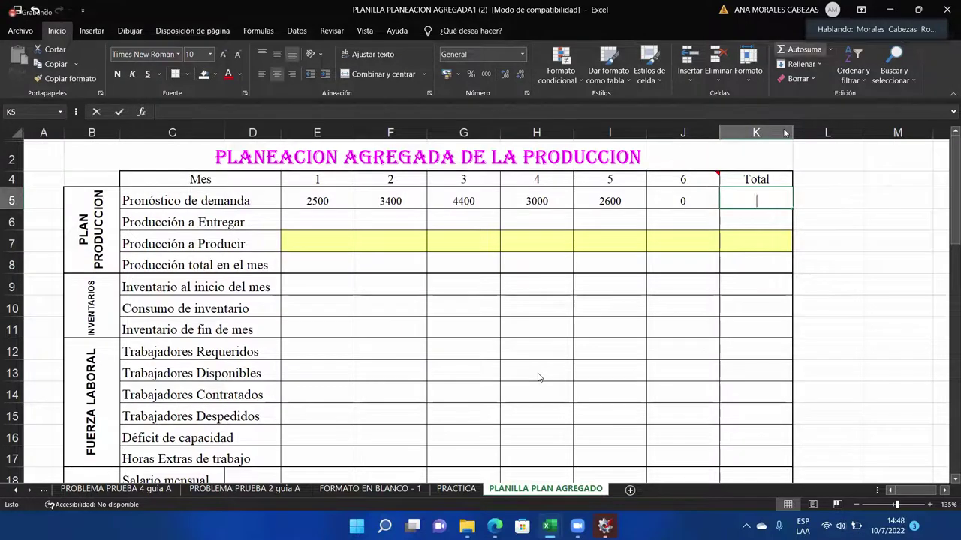
{"action": "left_click", "coordinate": [800, 49]}
{"action": "key", "text": "Return"}
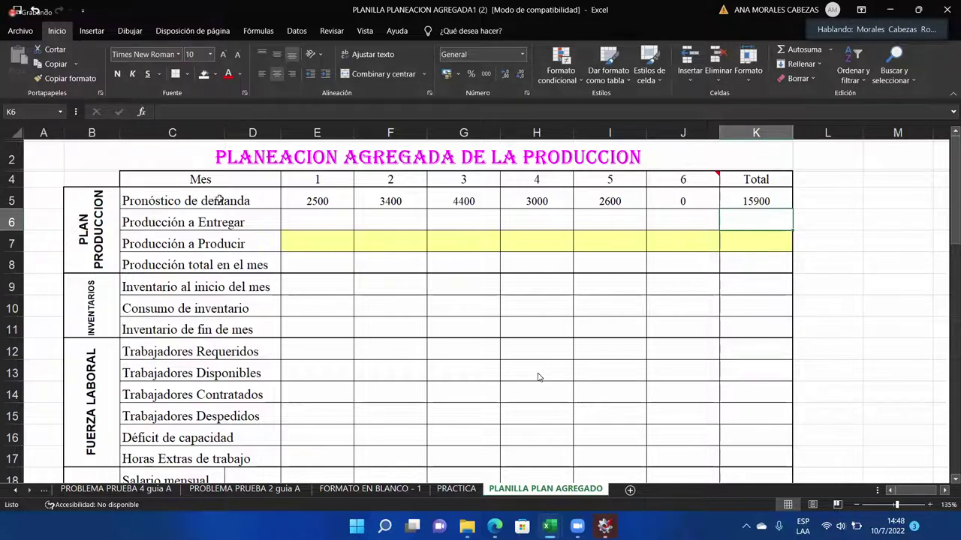
- Fill the Pronóstico de demanda values E5:K5, including the total, down into the Producción a Entregar row
{"action": "left_click_drag", "start_coordinate": [313, 201], "coordinate": [774, 202]}
{"action": "left_click", "coordinate": [775, 203]}
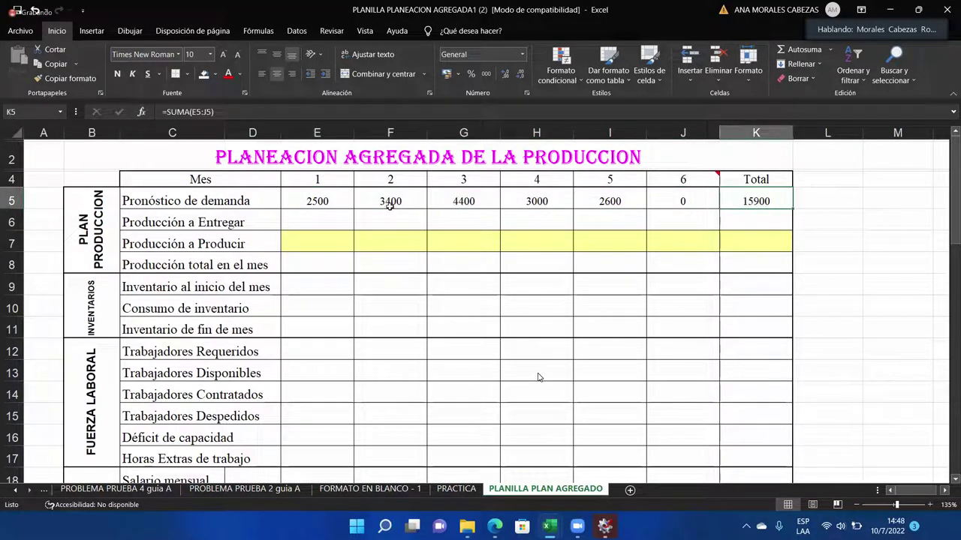
{"action": "left_click_drag", "start_coordinate": [340, 204], "coordinate": [791, 225]}
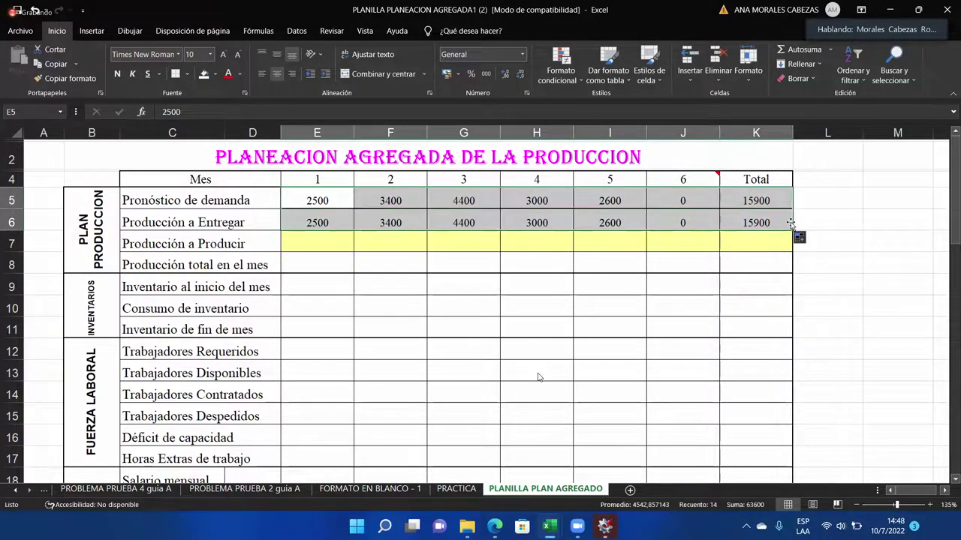
{"action": "left_click", "coordinate": [590, 282]}
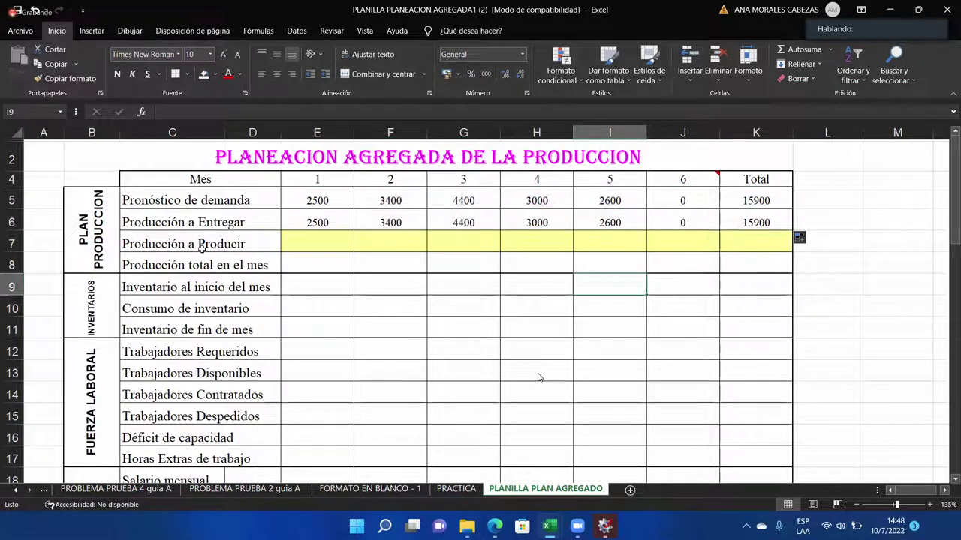
{"action": "left_click", "coordinate": [289, 286]}
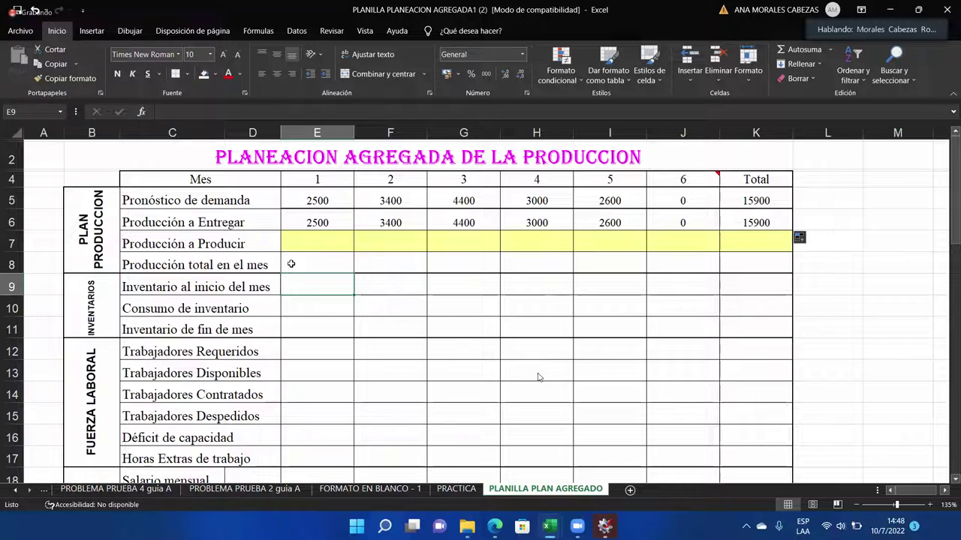
{"action": "left_click", "coordinate": [318, 247]}
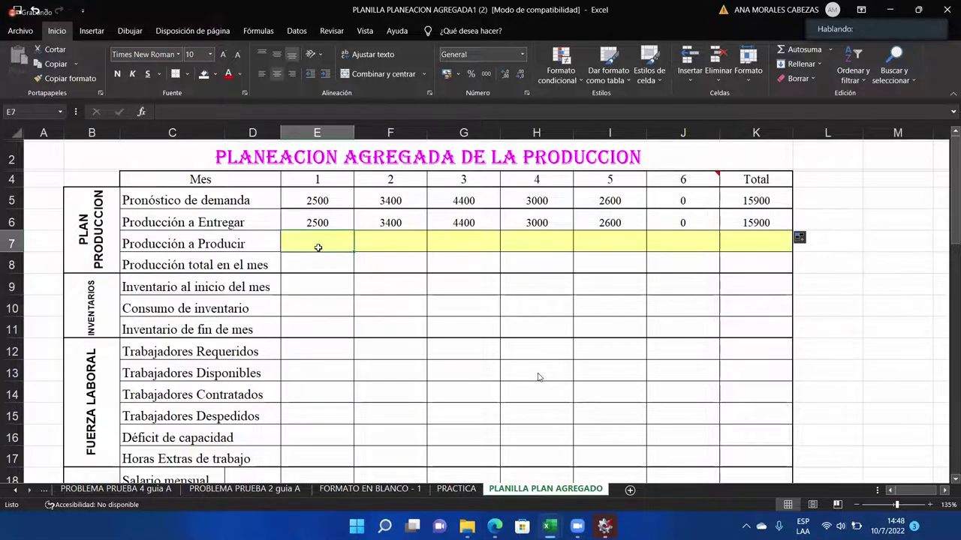
{"action": "type", "text": "2500"}
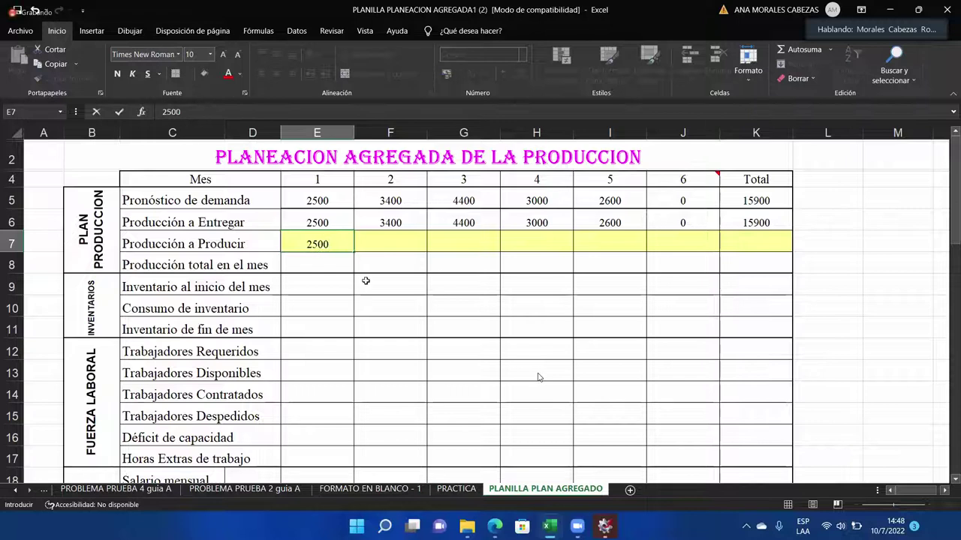
{"action": "left_click", "coordinate": [366, 280]}
{"action": "left_click", "coordinate": [301, 240]}
{"action": "key", "text": "Delete"}
- Enter 2500 as the month 1 Inventario al inicio del mes in cell E9
{"action": "left_click", "coordinate": [304, 289]}
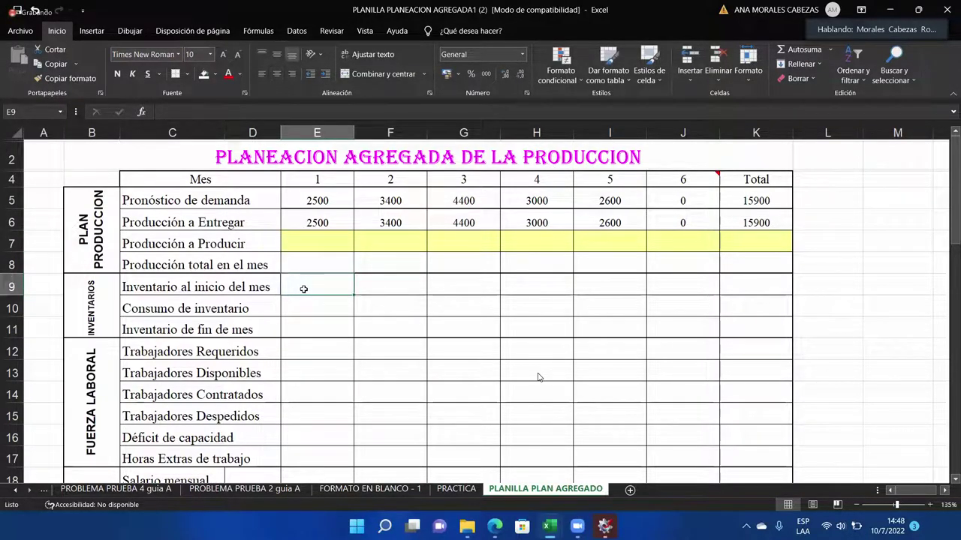
{"action": "type", "text": "2500"}
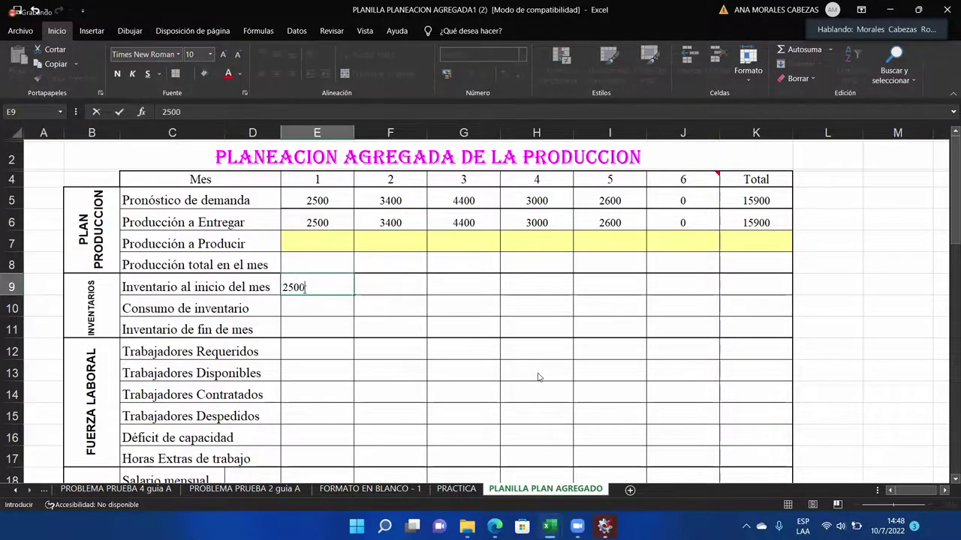
{"action": "key", "text": "Return"}
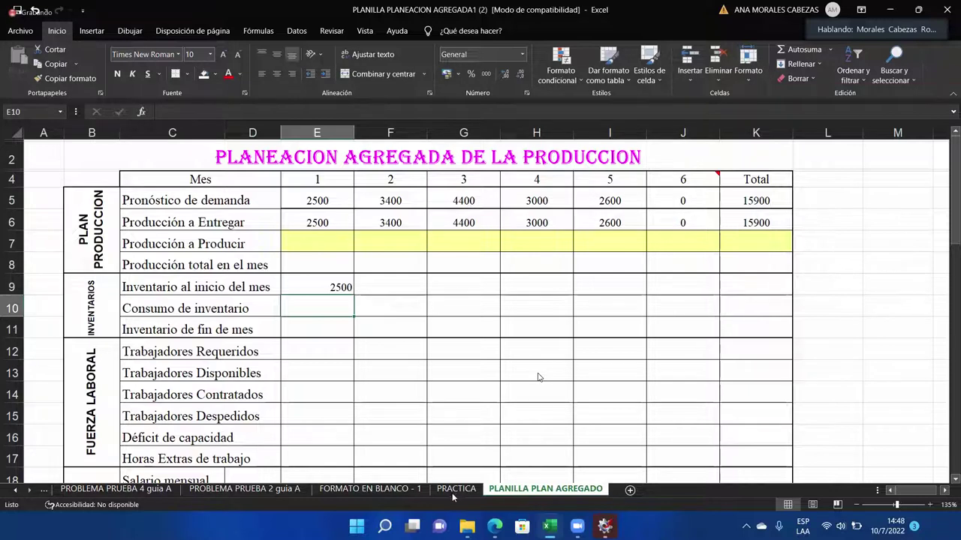
- Enter 300 as the month 1 Consumo de inventario in cell E10
{"action": "left_click", "coordinate": [329, 287]}
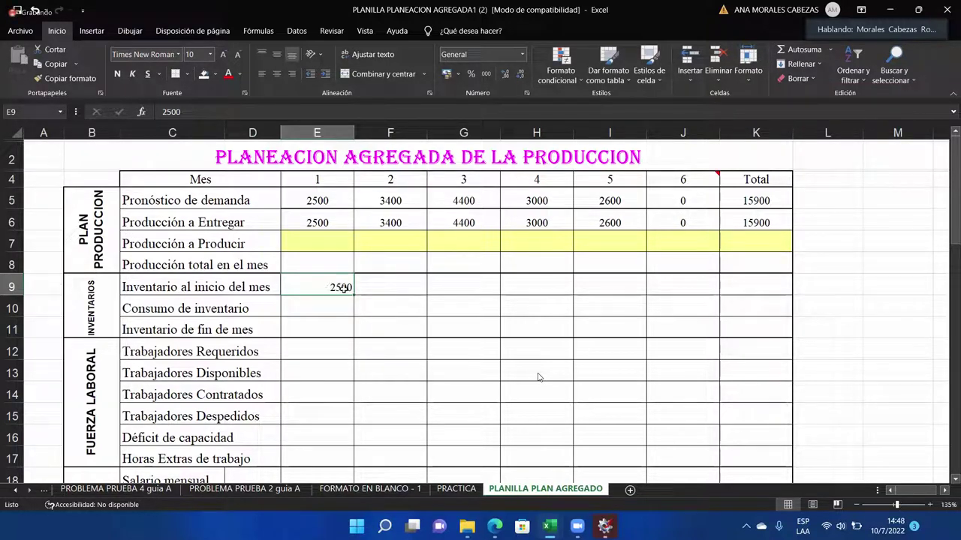
{"action": "left_click", "coordinate": [327, 302]}
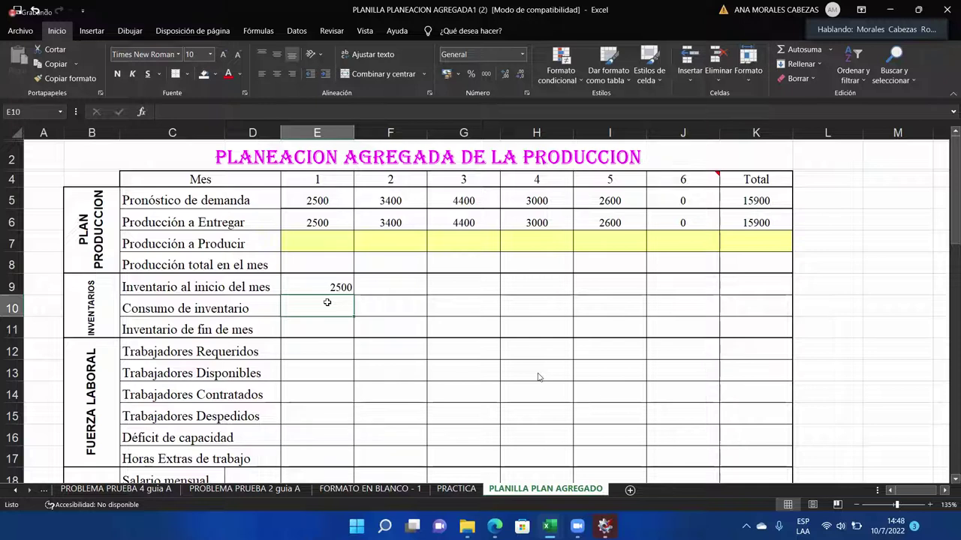
{"action": "type", "text": "300"}
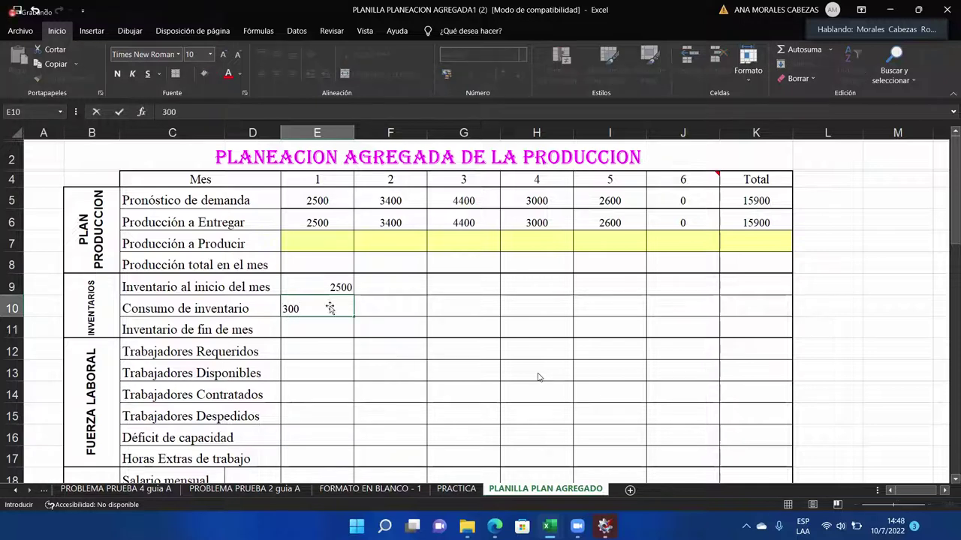
{"action": "left_click", "coordinate": [317, 347]}
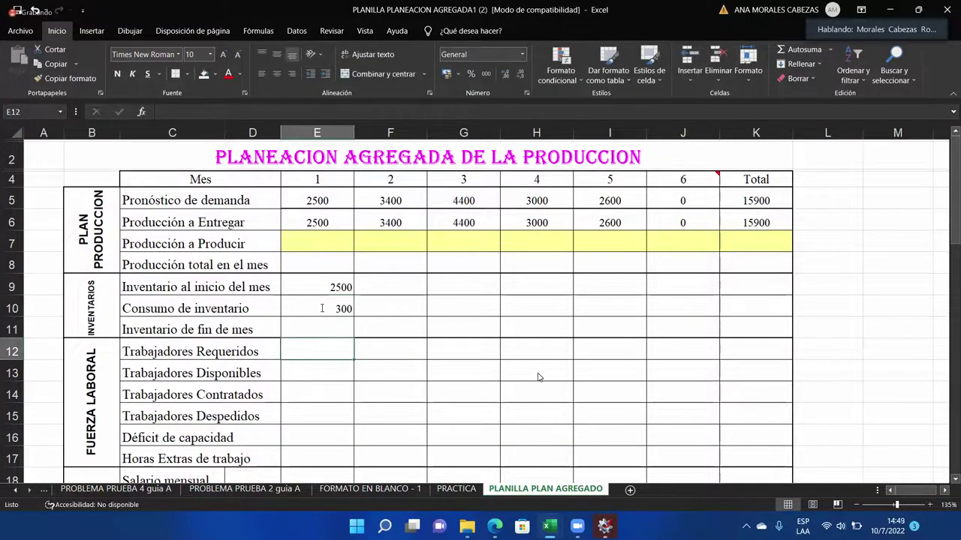
- Try a minus sign before the month 1 Consumo de inventario value, discard the edit and clear cell E10
{"action": "double_click", "coordinate": [322, 308]}
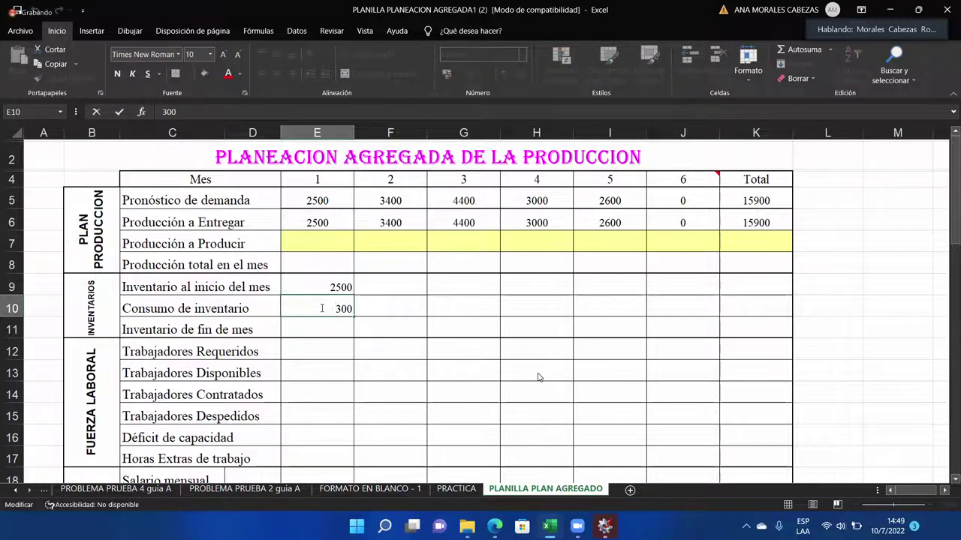
{"action": "type", "text": "-"}
{"action": "left_click", "coordinate": [400, 351]}
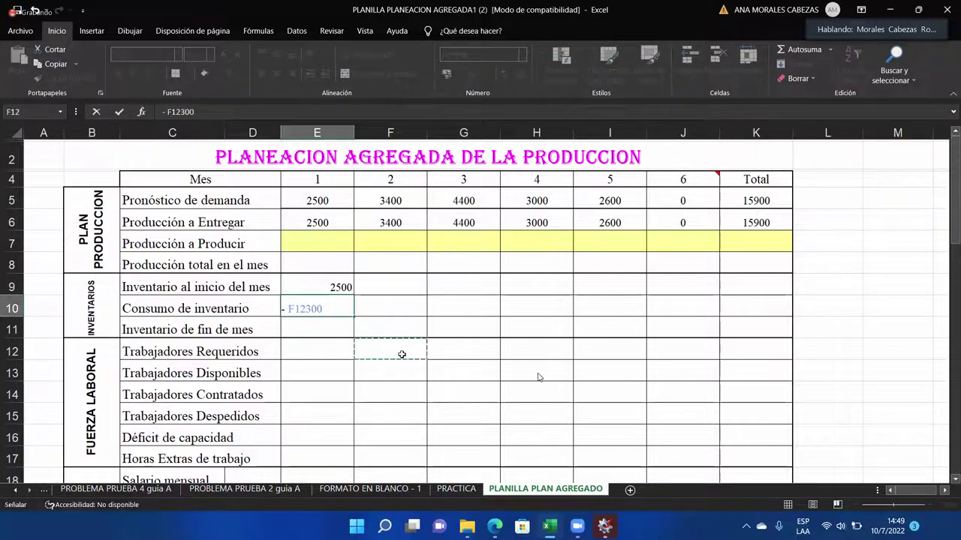
{"action": "key", "text": "Escape"}
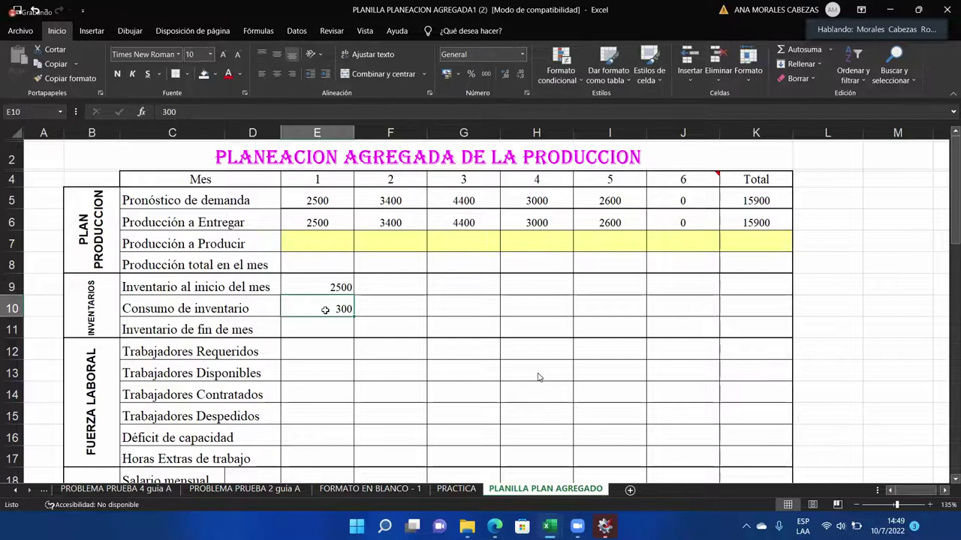
{"action": "key", "text": "Delete"}
{"action": "mouse_move", "coordinate": [957, 185]}
{"action": "left_mouse_down"}
{"action": "mouse_move", "coordinate": [957, 196]}
{"action": "mouse_move", "coordinate": [957, 187]}
{"action": "left_mouse_up"}
{"action": "left_click", "coordinate": [384, 527]}
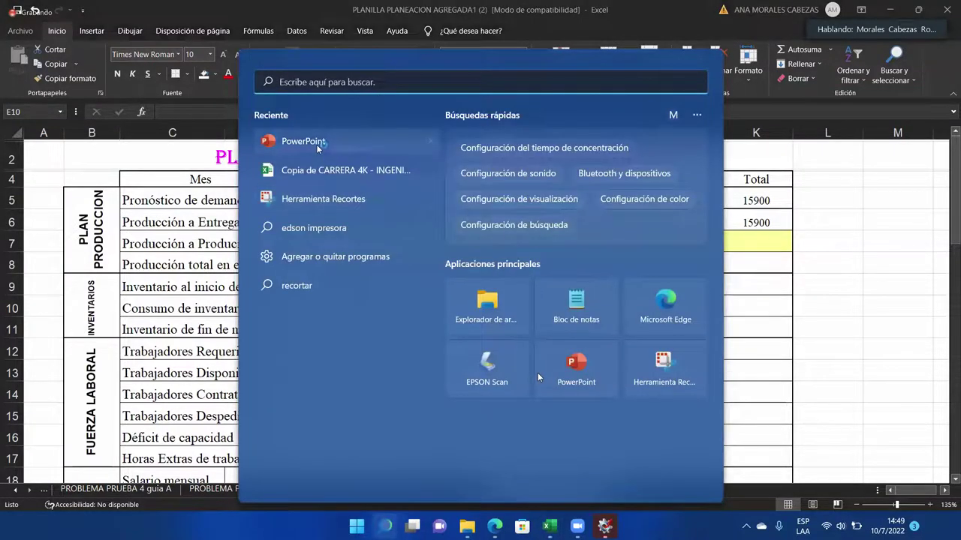
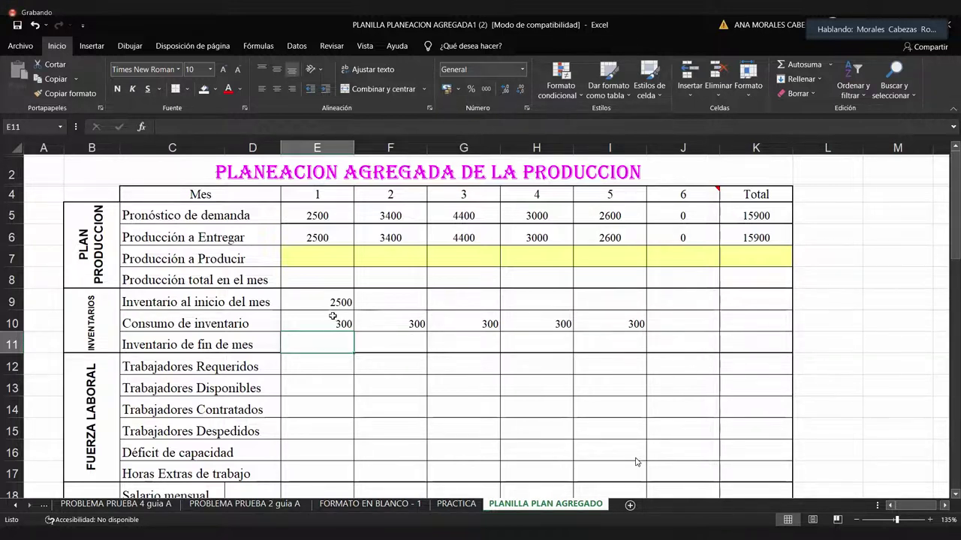
{"action": "left_click", "coordinate": [323, 324]}
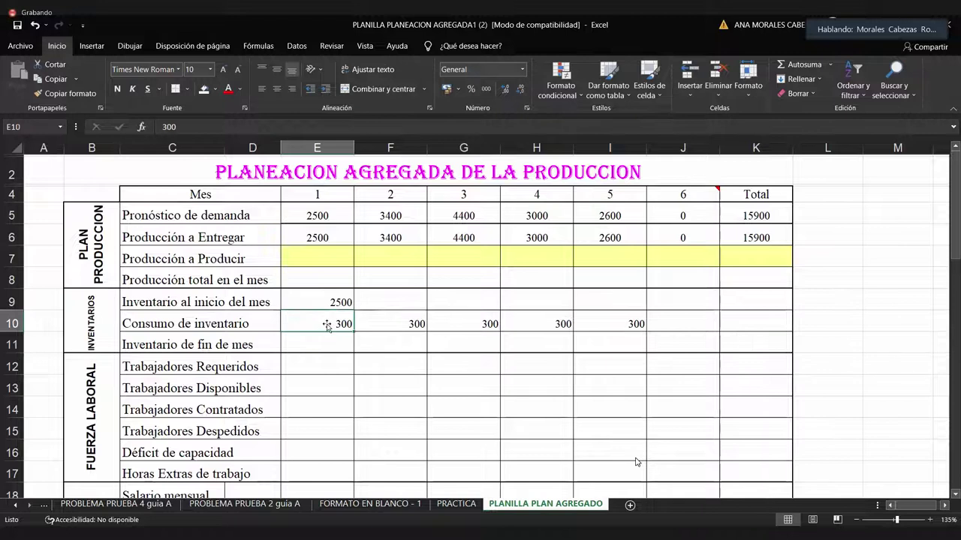
{"action": "left_click", "coordinate": [388, 323]}
{"action": "left_click", "coordinate": [471, 325]}
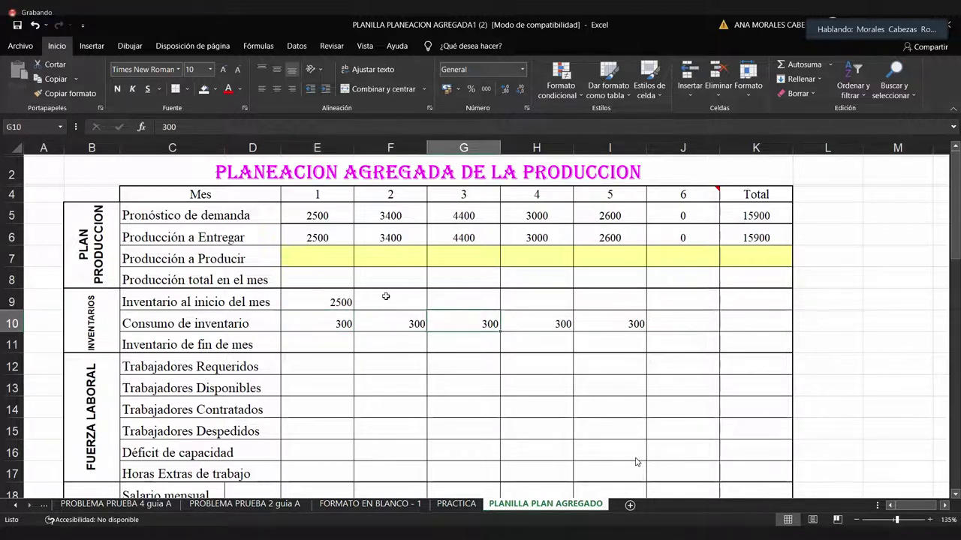
{"action": "left_click", "coordinate": [325, 302]}
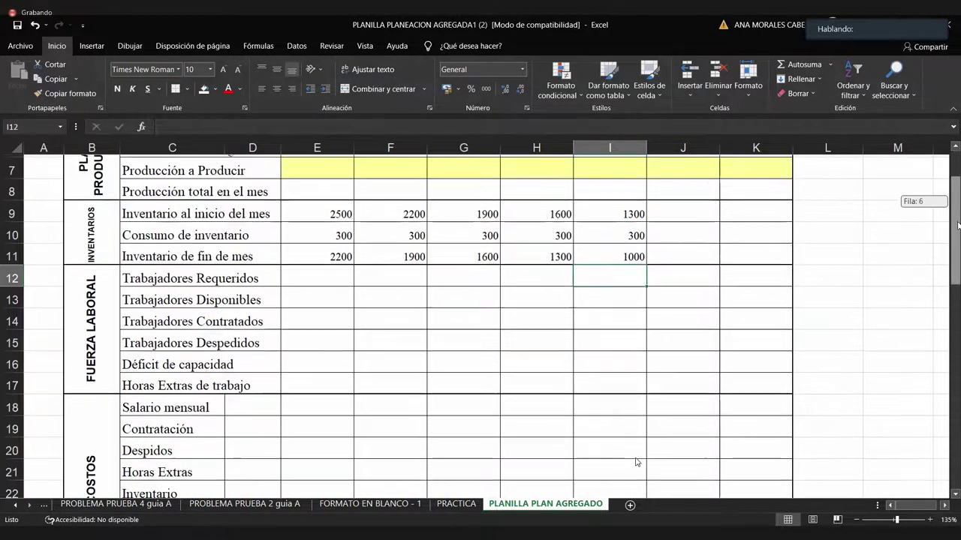
{"action": "scroll", "coordinate": [636, 463], "scroll_direction": "up", "scroll_amount": 2}
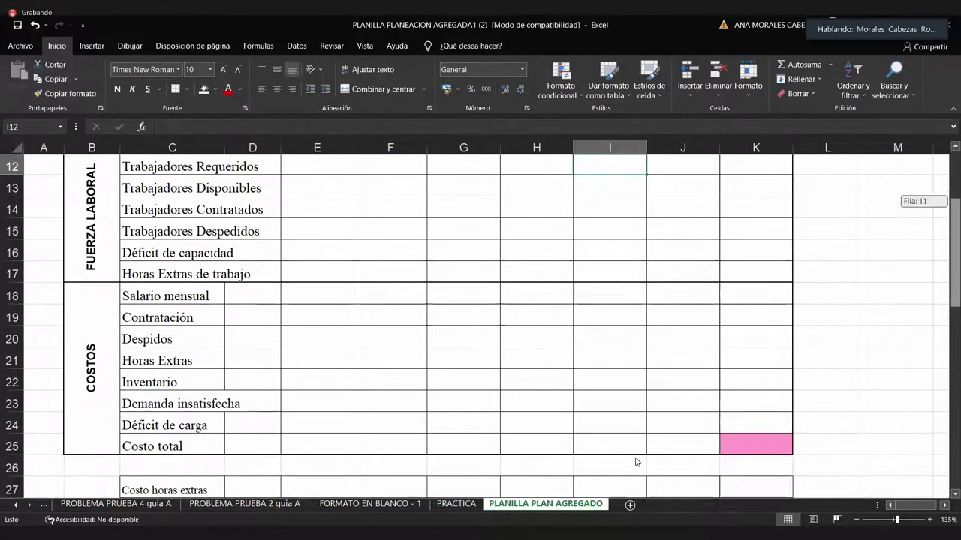
- Enter the unit costs in D18:D20: 1500 for Salario mensual, 300 for Contratación and 450 for Despidos
{"action": "left_click", "coordinate": [249, 315]}
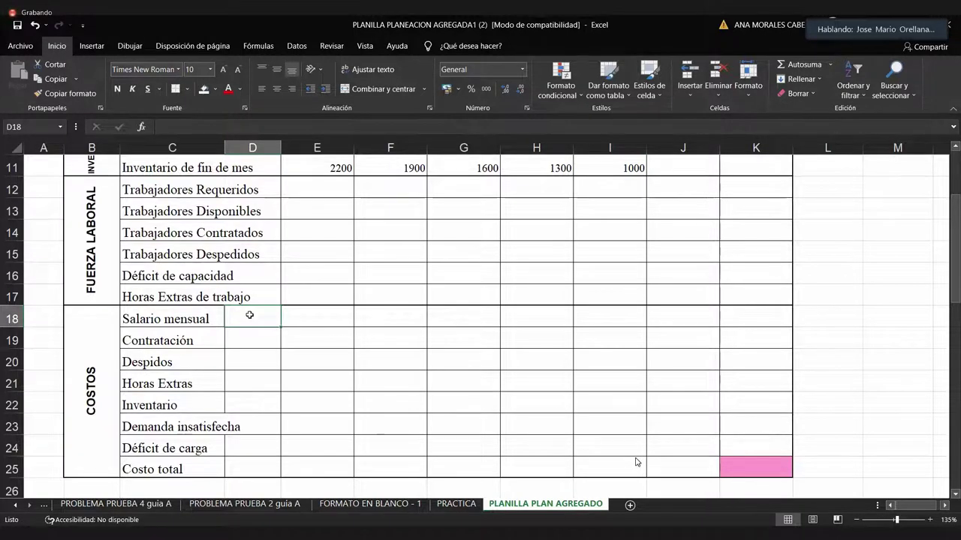
{"action": "type", "text": "1500"}
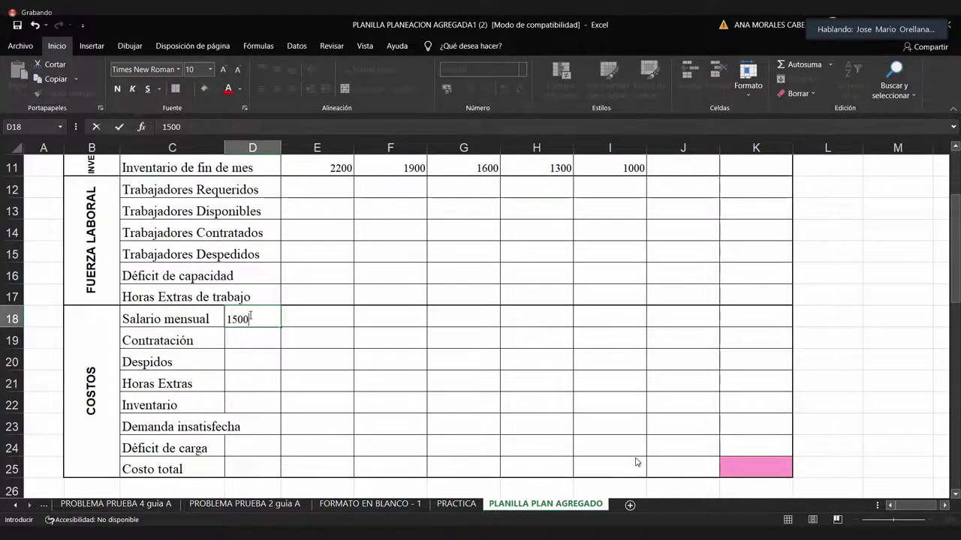
{"action": "left_click", "coordinate": [245, 337]}
{"action": "type", "text": "300"}
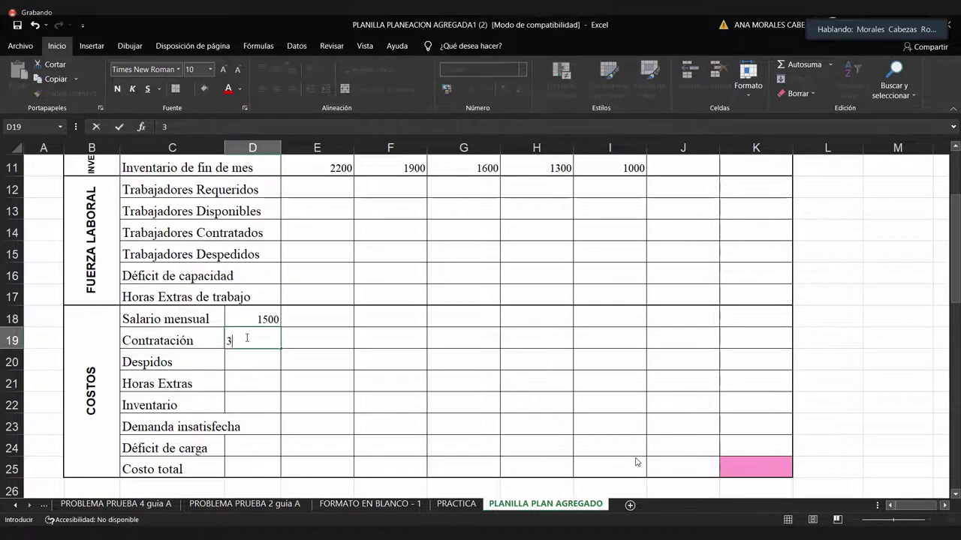
{"action": "left_click", "coordinate": [245, 360]}
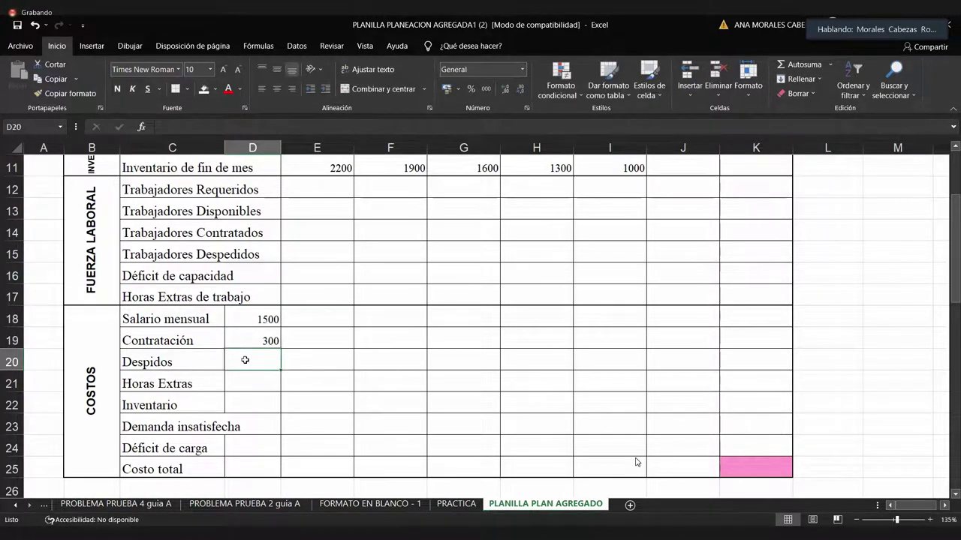
{"action": "type", "text": "450"}
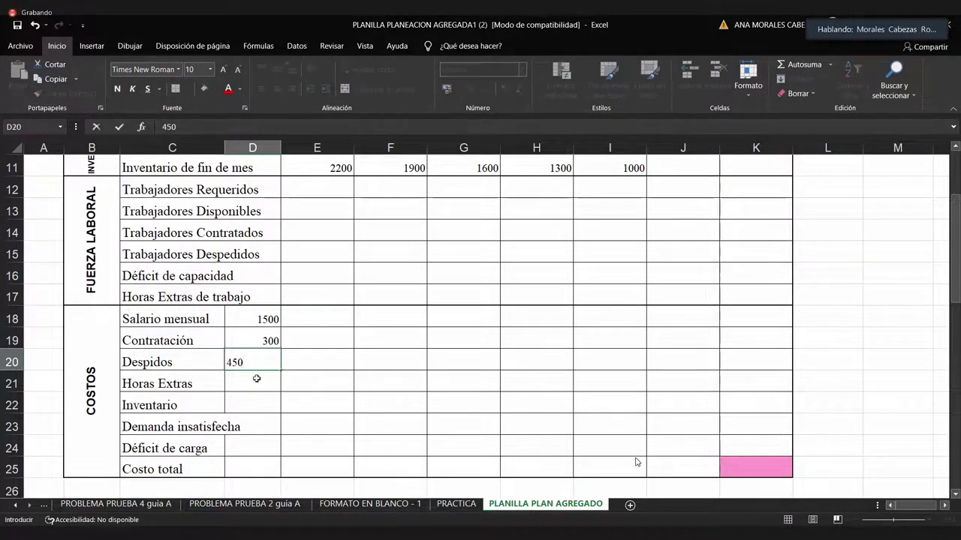
{"action": "left_click", "coordinate": [256, 376]}
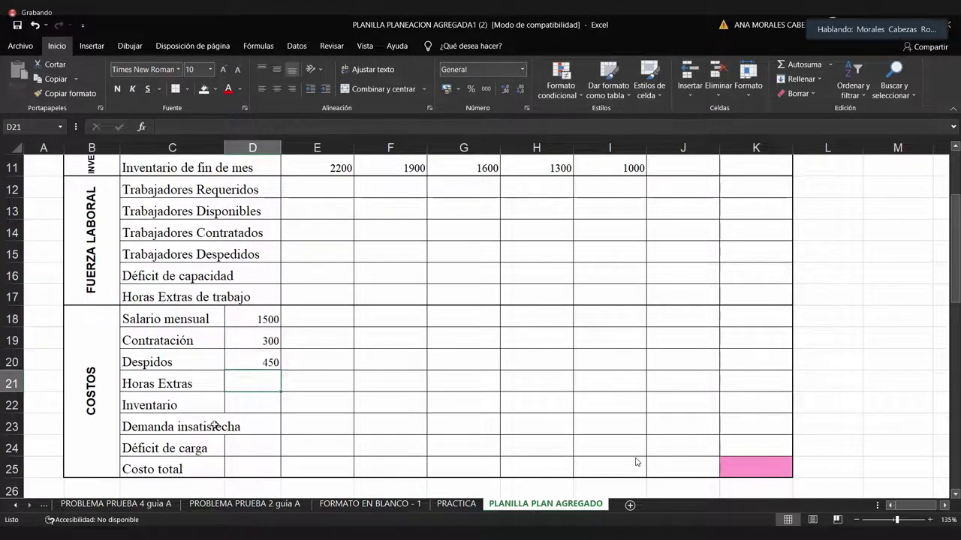
- Consult the problem statement image in WhatsApp Web and enter 7 as the Inventario unit cost in cell D22 of the Excel sheet
{"action": "left_click", "coordinate": [248, 402]}
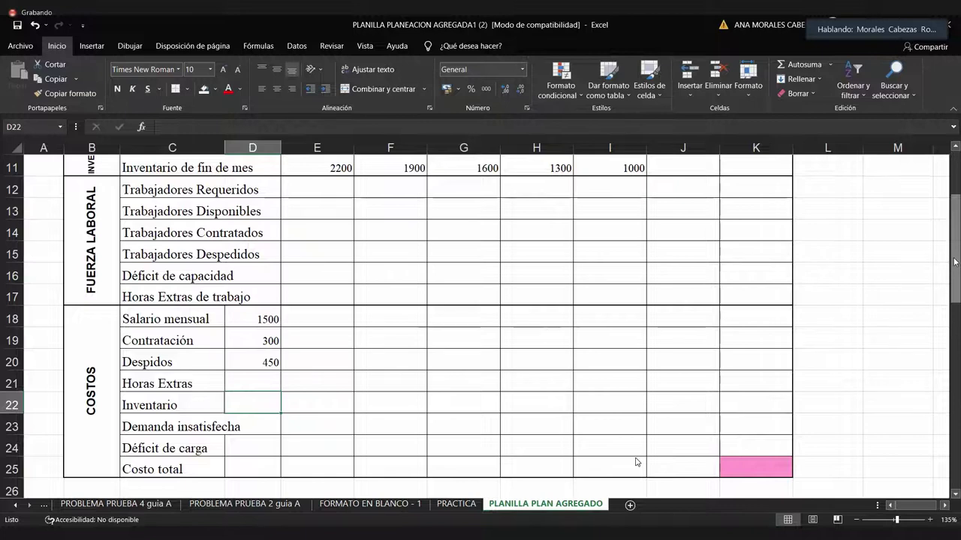
{"action": "left_click_drag", "start_coordinate": [955, 262], "coordinate": [956, 254]}
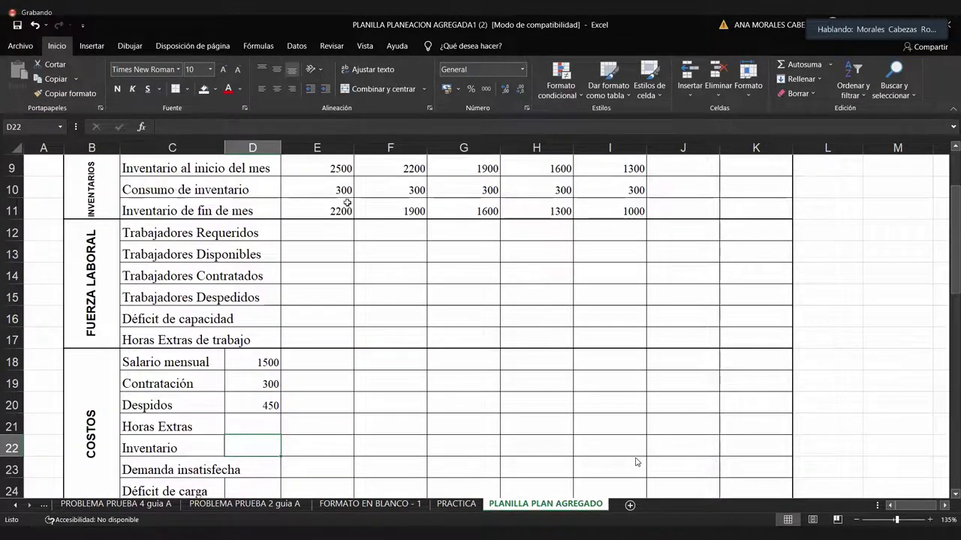
{"action": "left_click", "coordinate": [321, 212]}
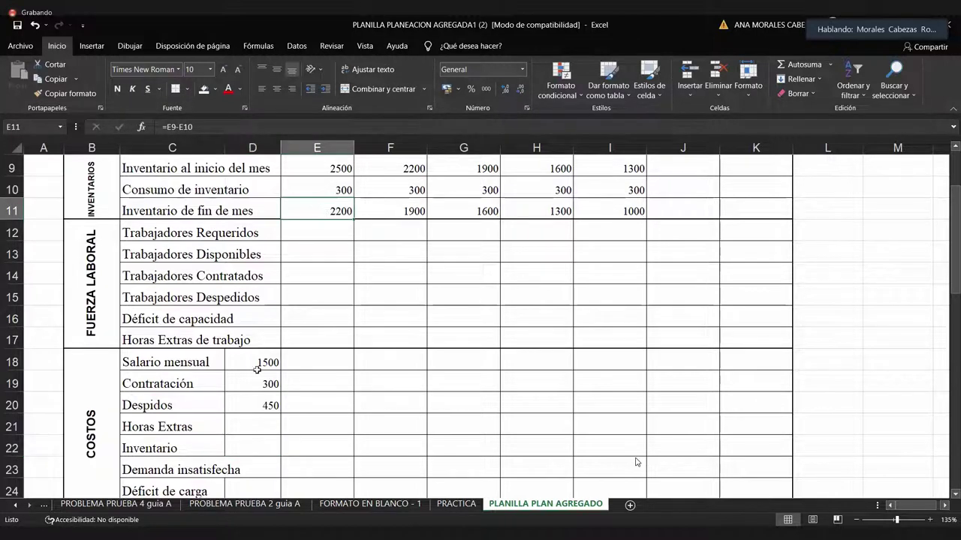
{"action": "left_click", "coordinate": [242, 451]}
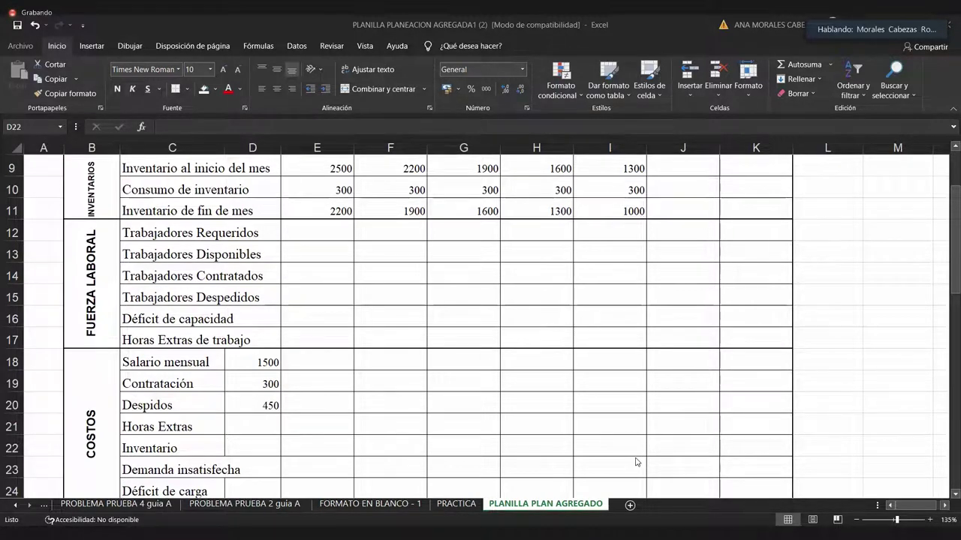
{"action": "key", "text": "alt+Tab"}
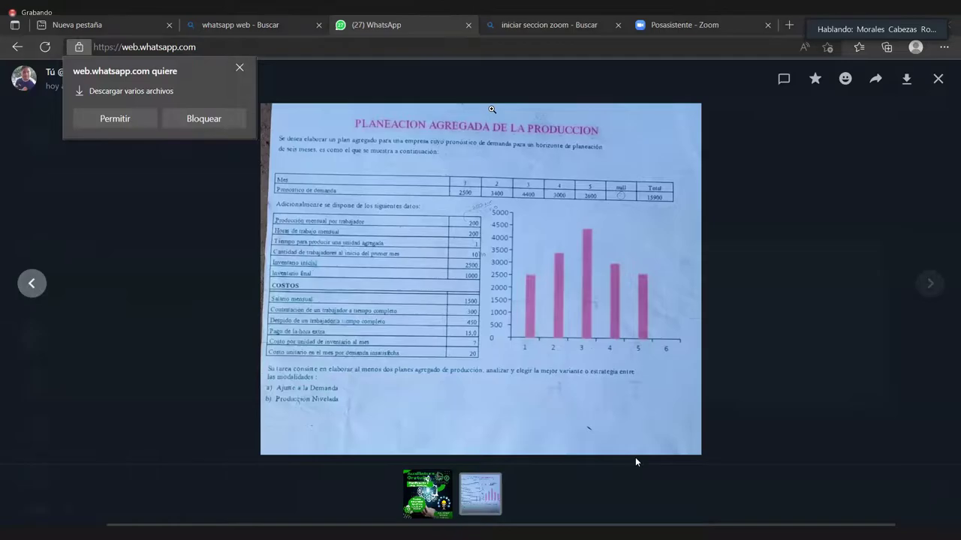
{"action": "key", "text": "alt+Tab"}
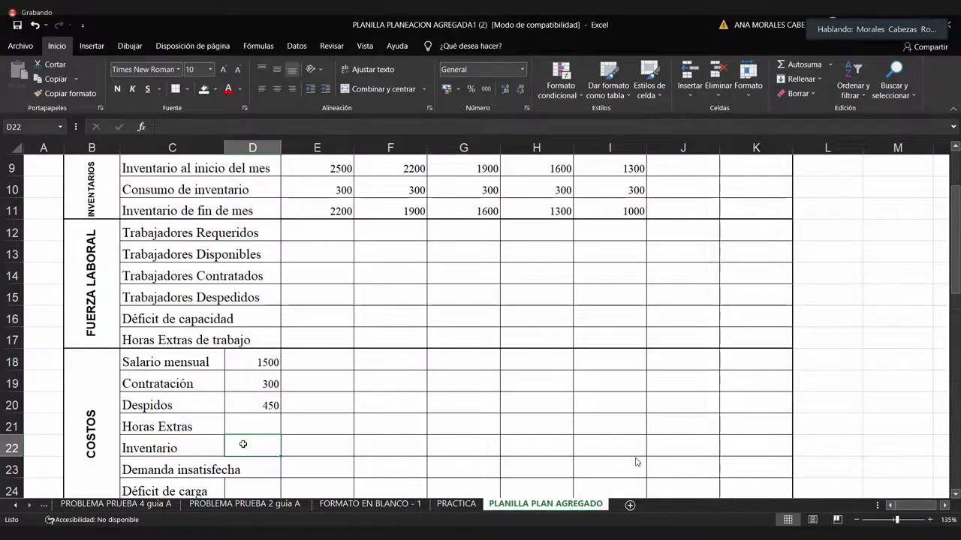
{"action": "type", "text": "7"}
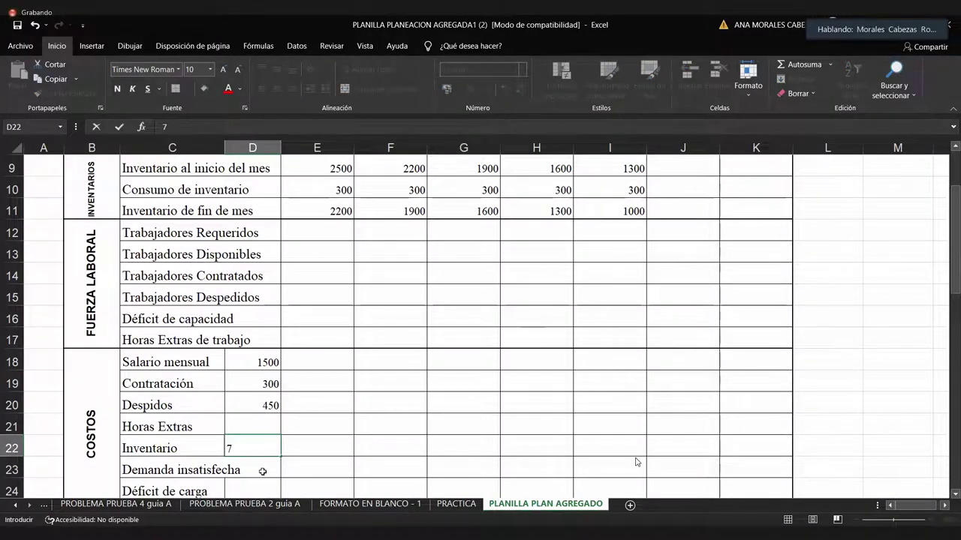
{"action": "key", "text": "Return"}
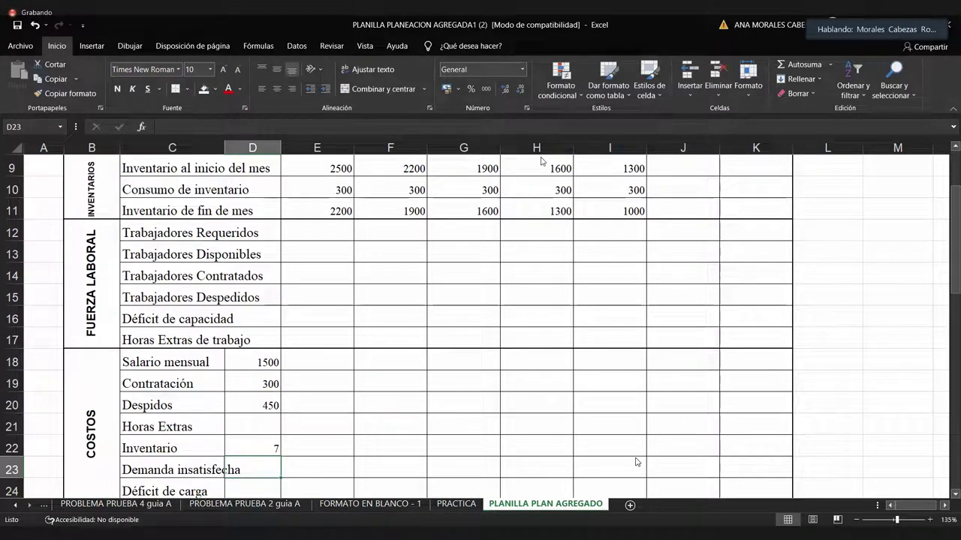
- Check the problem statement image in WhatsApp Web again and enter 20 as the Demanda insatisfecha unit cost in cell D23 in Excel
{"action": "key", "text": "alt+Tab"}
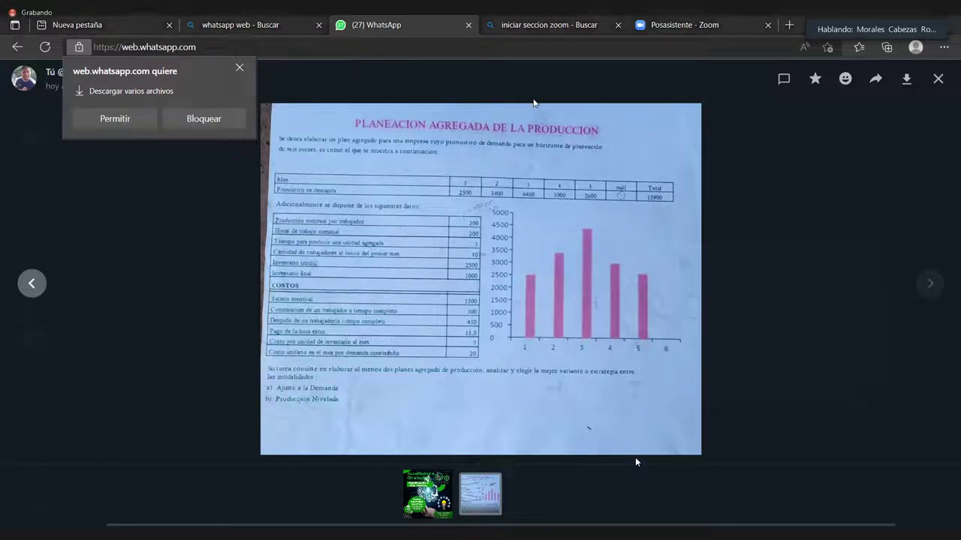
{"action": "key", "text": "alt+Tab"}
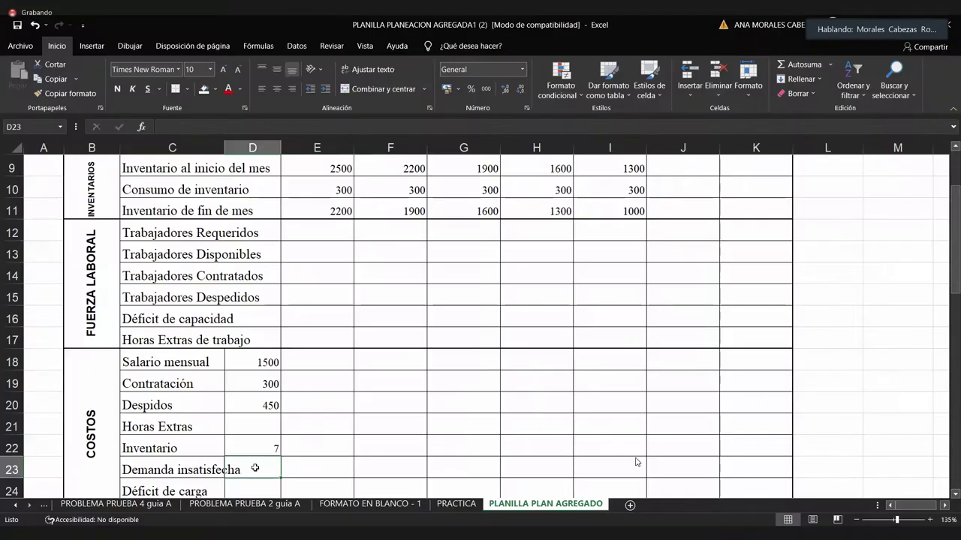
{"action": "type", "text": "20"}
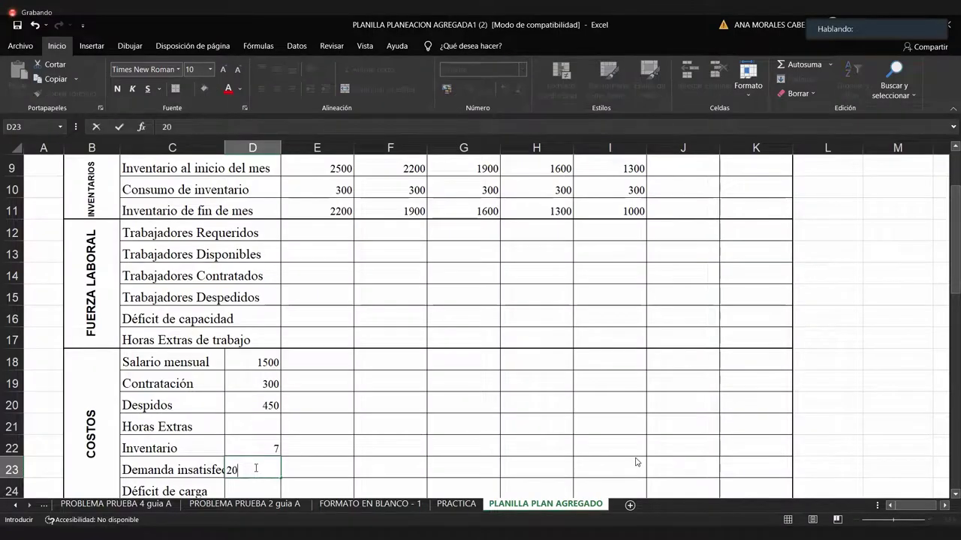
{"action": "left_click", "coordinate": [338, 456]}
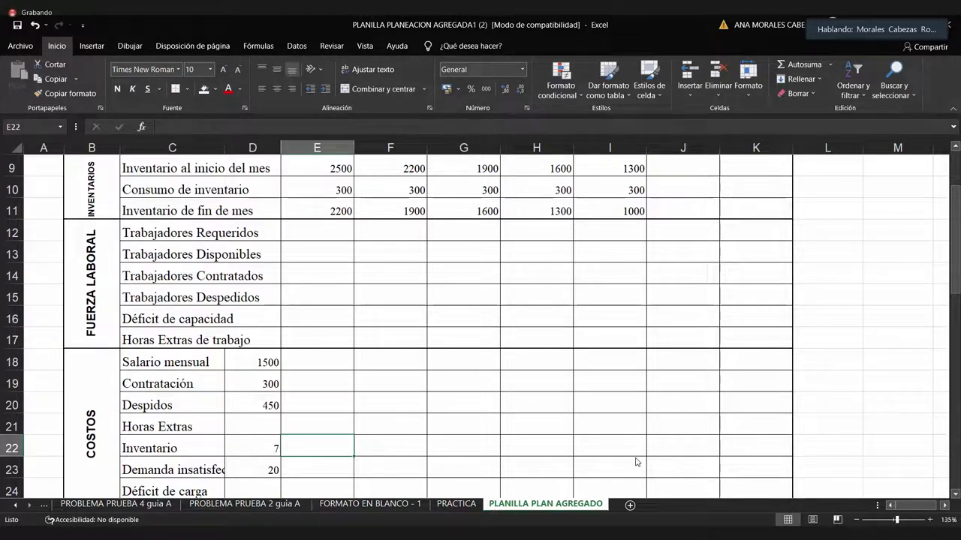
- Enter the month 2 workforce figures: 11 Trabajadores Disponibles in F13 and 5 Trabajadores Contratados in F14
{"action": "key", "text": "alt+Tab"}
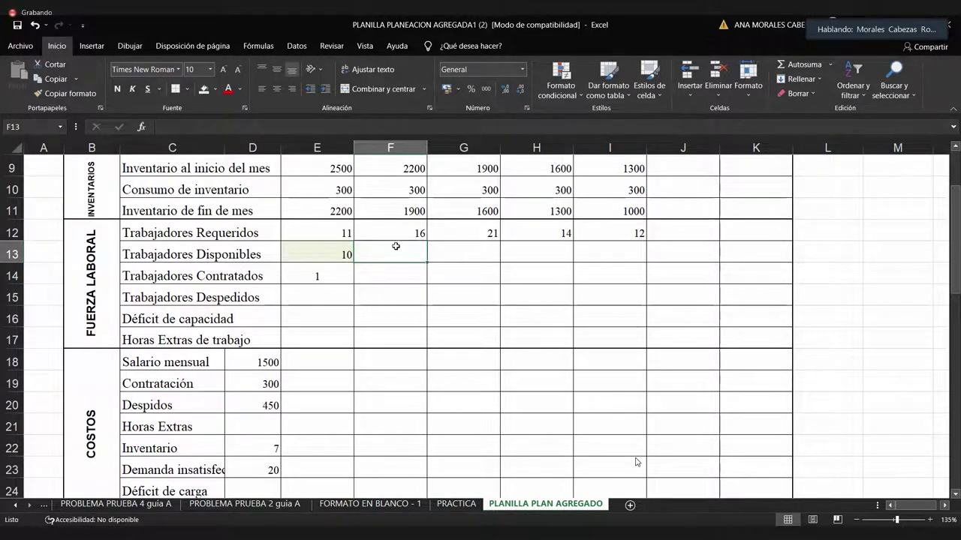
{"action": "type", "text": "11"}
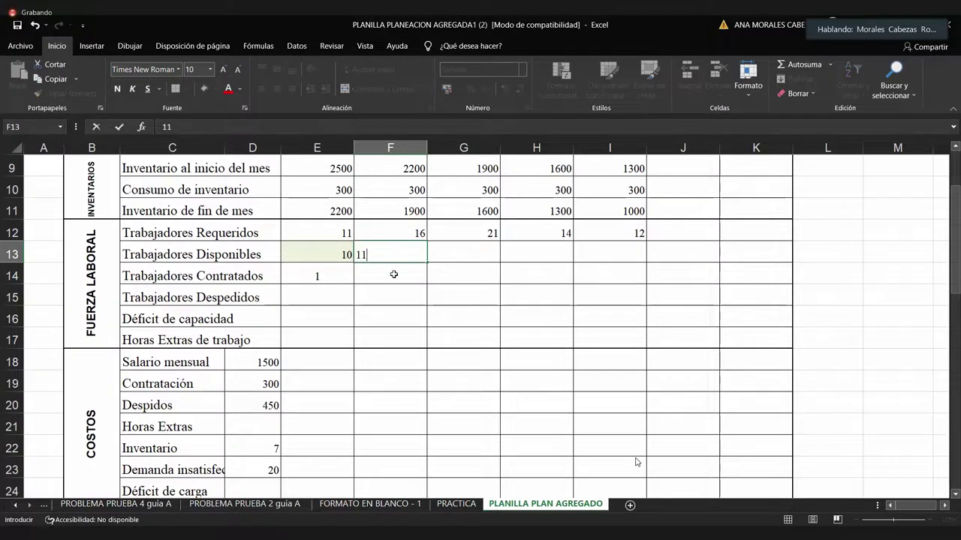
{"action": "left_click", "coordinate": [389, 274]}
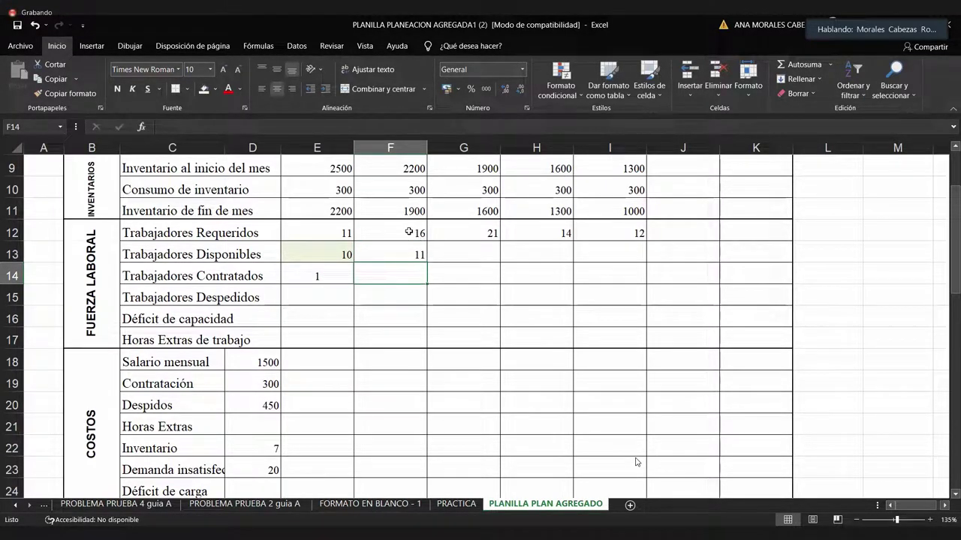
{"action": "type", "text": "5"}
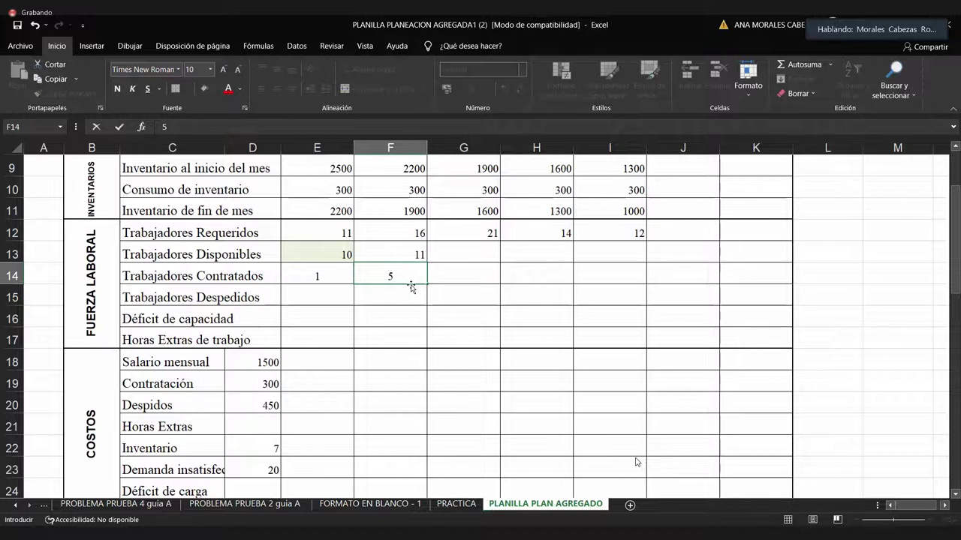
{"action": "key", "text": "ctrl+Return"}
- Enter the month 3 workforce figures: 16 Trabajadores Disponibles in G13 and 5 Trabajadores Contratados in G14
{"action": "left_click", "coordinate": [457, 254]}
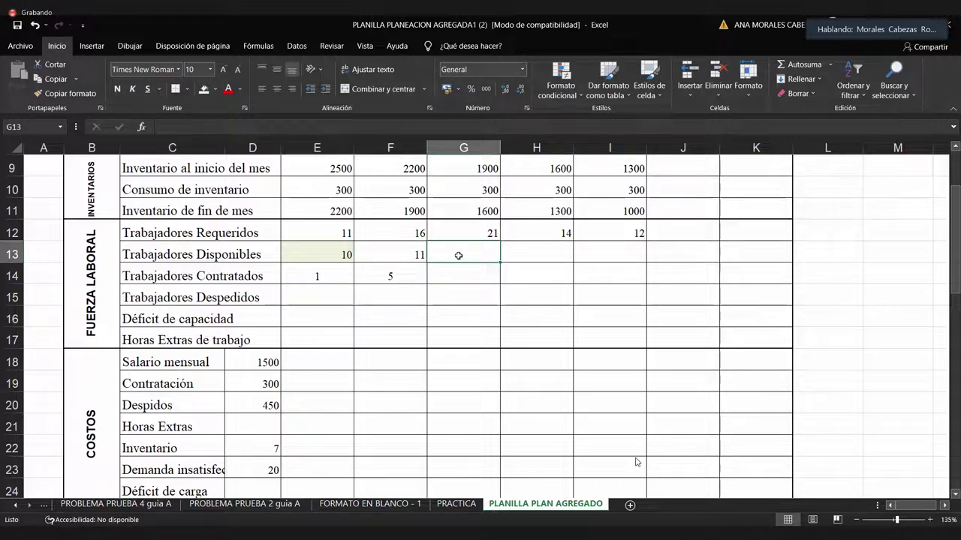
{"action": "type", "text": "16"}
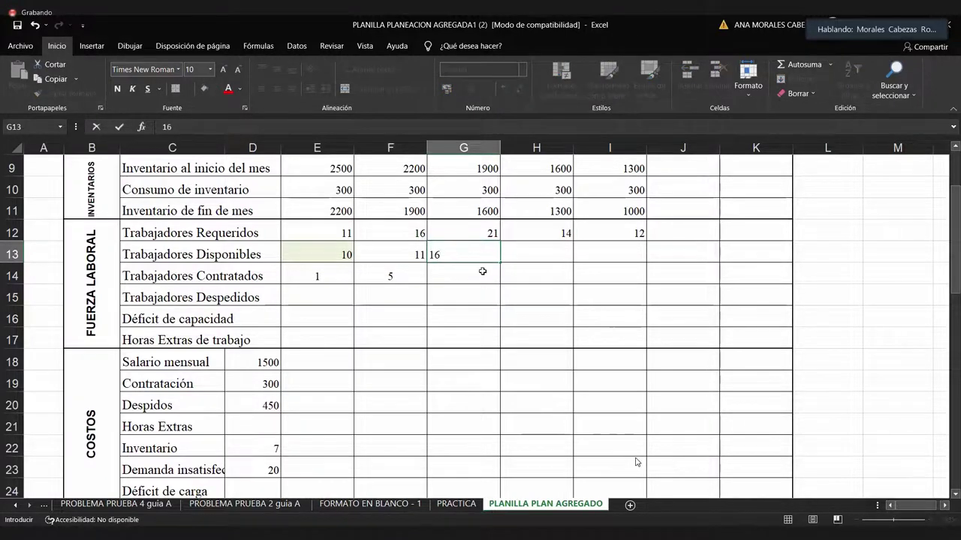
{"action": "key", "text": "Return"}
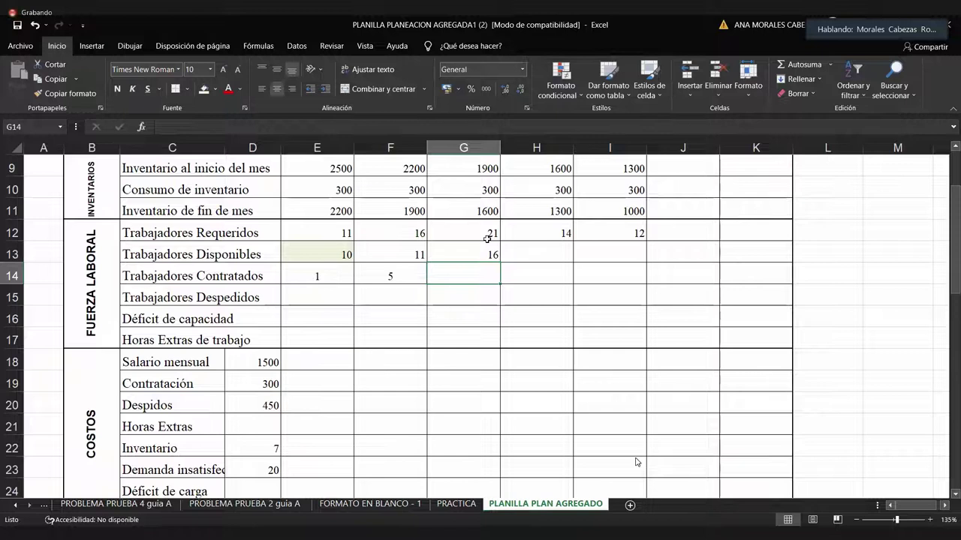
{"action": "type", "text": "5"}
{"action": "left_click", "coordinate": [563, 273]}
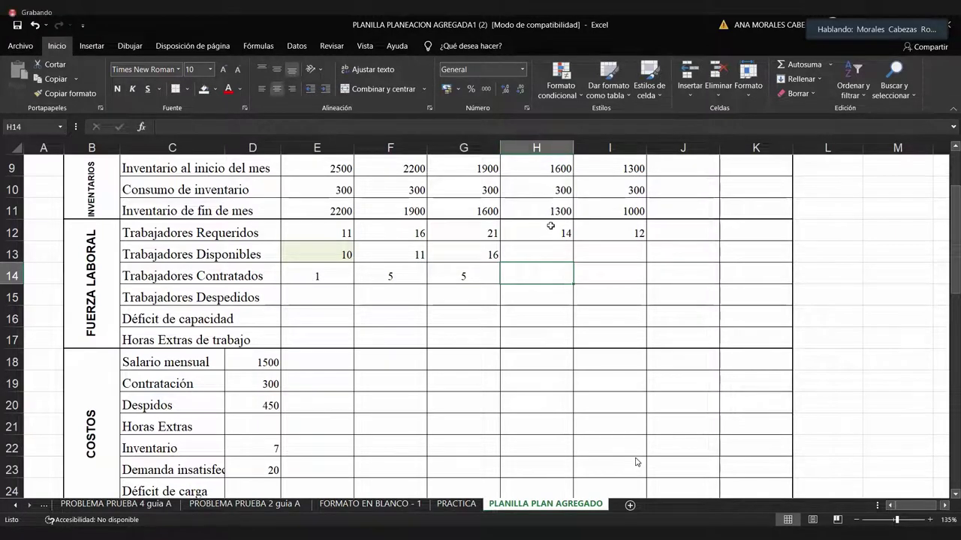
- Fill the month 4 workforce cells H13:H15 with 21 Trabajadores Disponibles, 0 Contratados and 7 Despedidos
{"action": "left_click", "coordinate": [550, 255]}
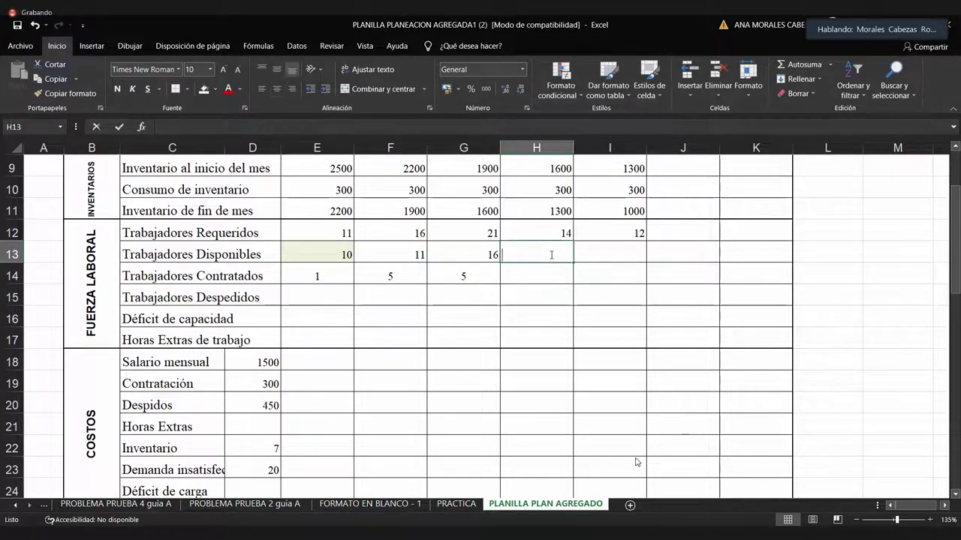
{"action": "type", "text": "21"}
{"action": "left_click", "coordinate": [550, 278]}
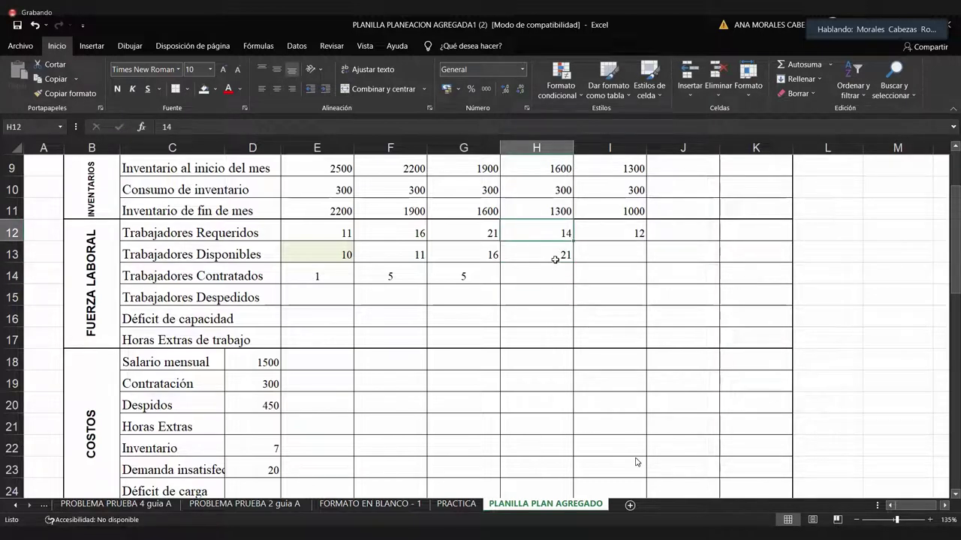
{"action": "left_click", "coordinate": [553, 257]}
{"action": "left_click", "coordinate": [549, 274]}
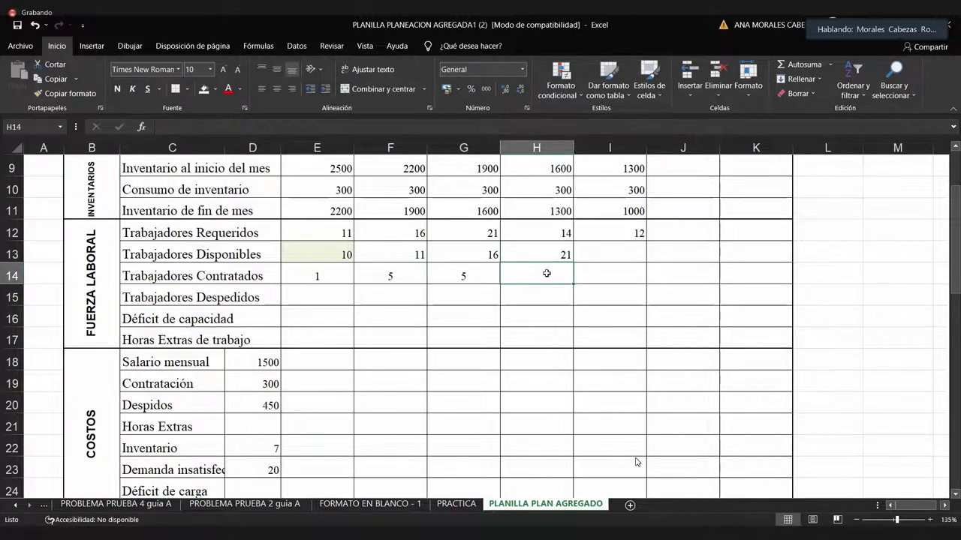
{"action": "type", "text": "0"}
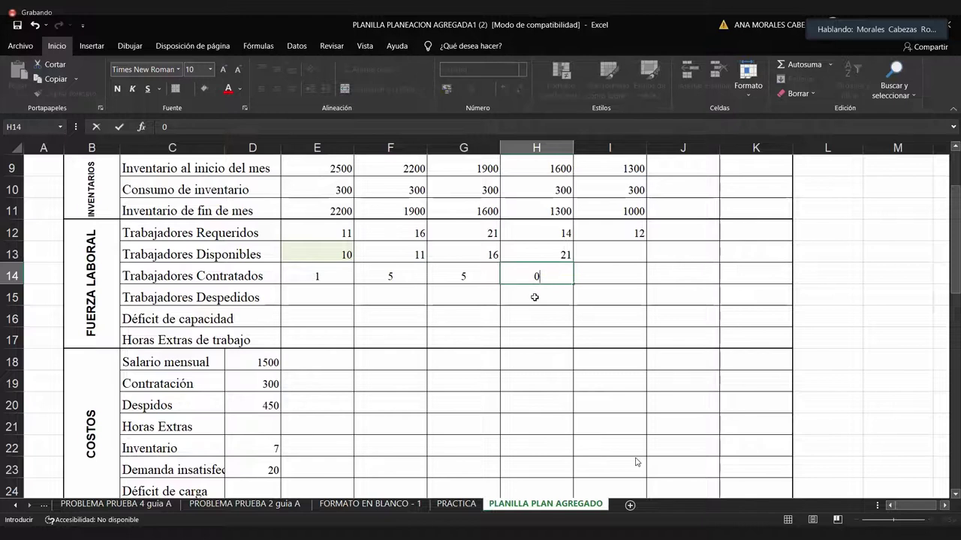
{"action": "left_click", "coordinate": [534, 298]}
{"action": "type", "text": "7"}
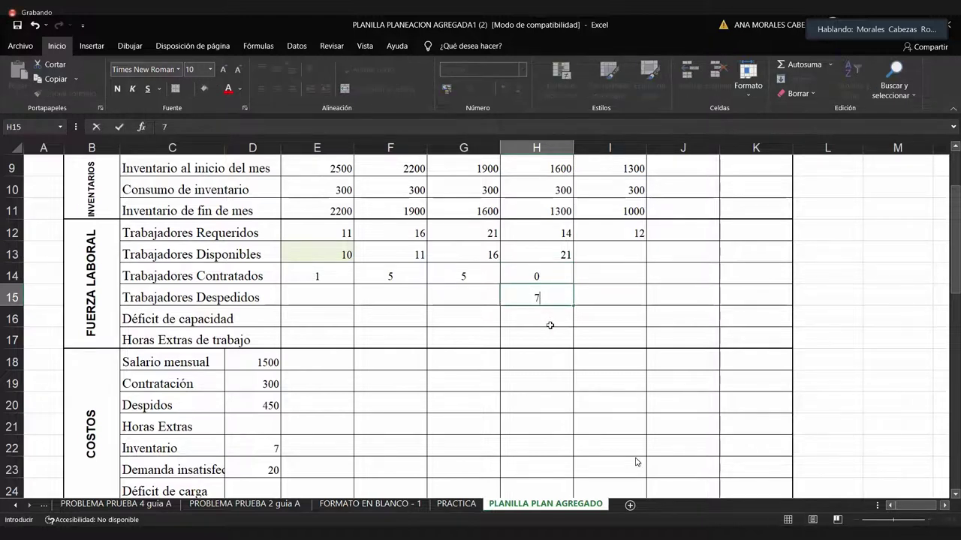
{"action": "left_click", "coordinate": [551, 319]}
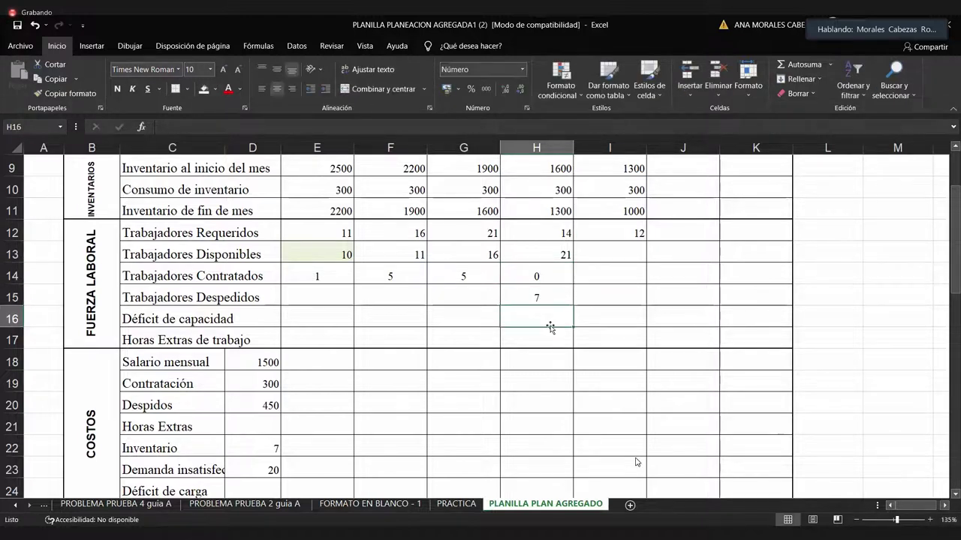
- Enter 14 as the month 5 Trabajadores Disponibles value in cell I13
{"action": "left_click", "coordinate": [590, 255]}
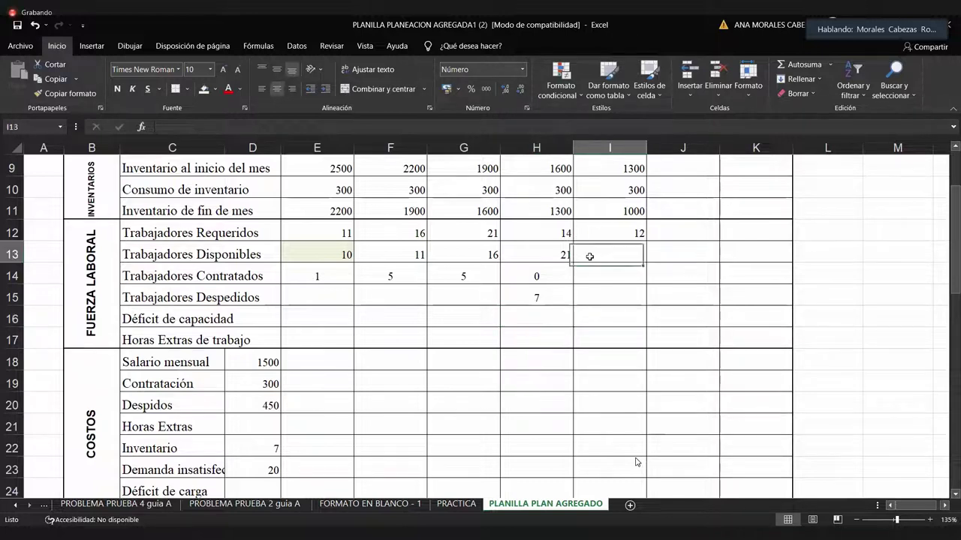
{"action": "type", "text": "14"}
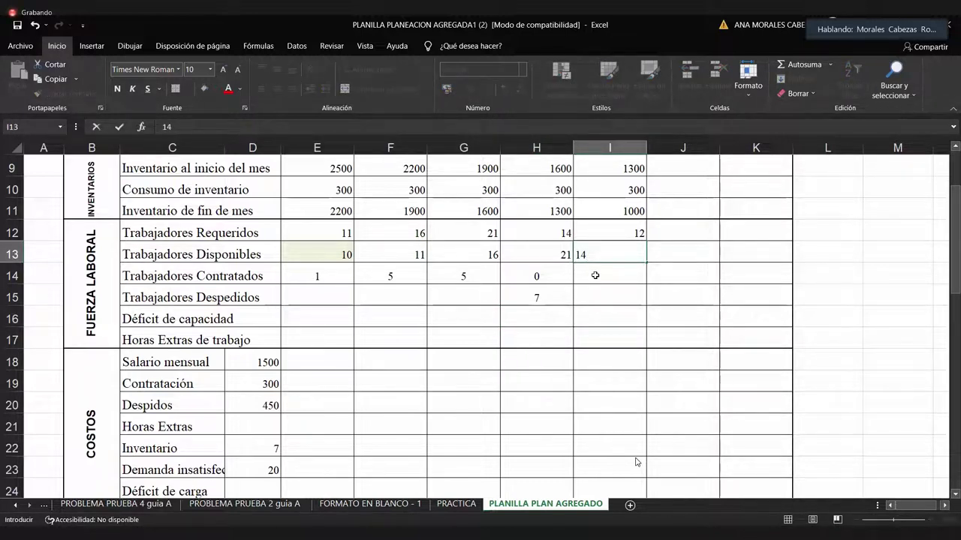
{"action": "key", "text": "Return"}
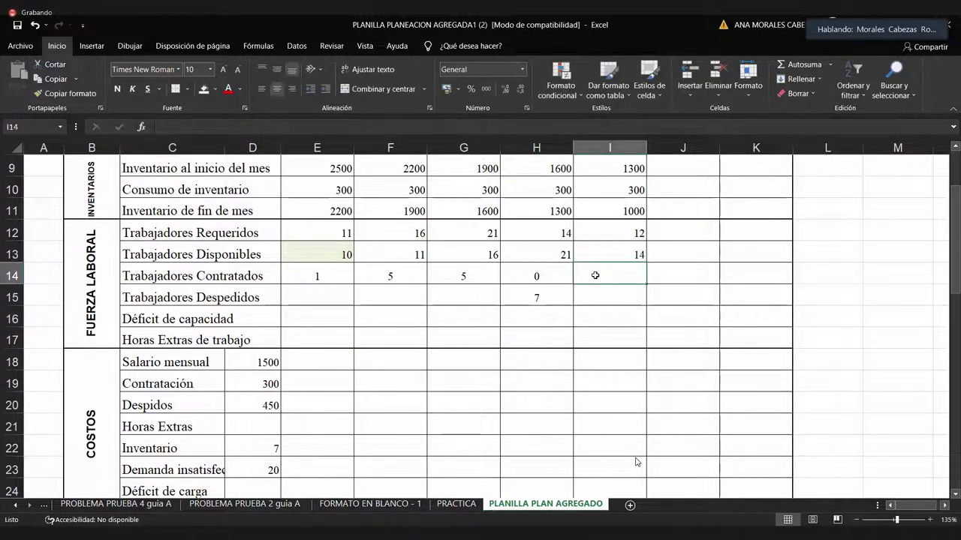
- Enter the month 5 workforce figures: 2 Trabajadores Despedidos in I15 and 0 Trabajadores Contratados in I14
{"action": "left_click", "coordinate": [619, 232]}
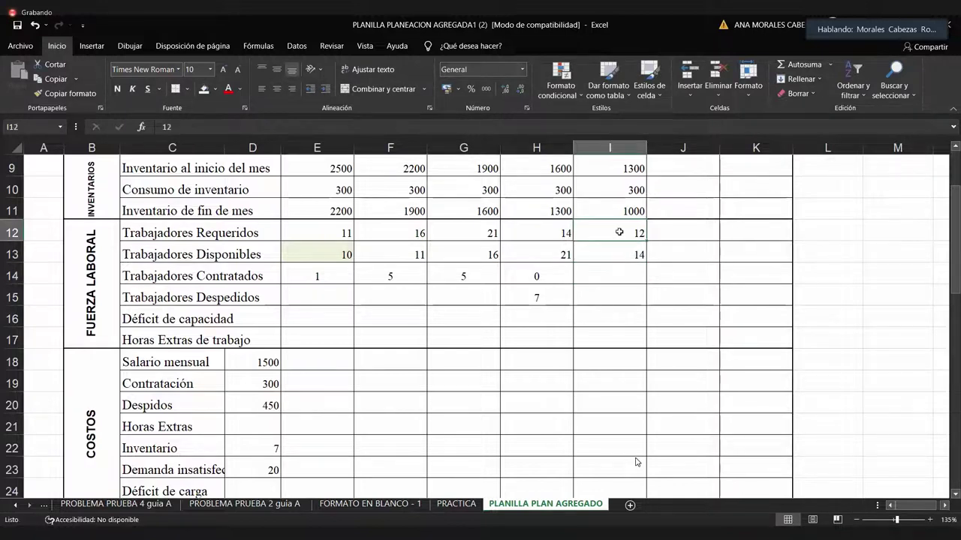
{"action": "left_click", "coordinate": [620, 276]}
{"action": "left_click", "coordinate": [616, 295]}
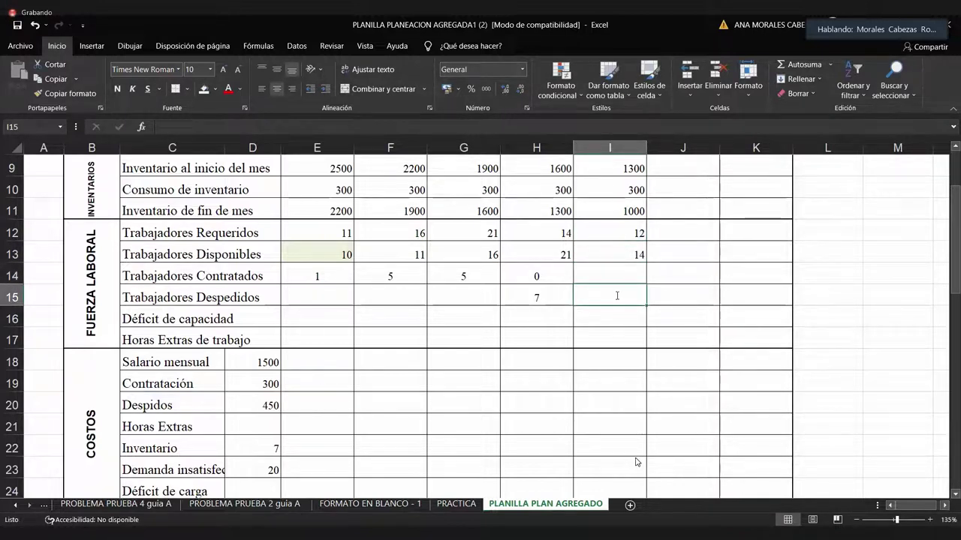
{"action": "type", "text": "2"}
{"action": "left_click", "coordinate": [620, 275]}
{"action": "type", "text": "0"}
{"action": "left_click", "coordinate": [671, 291]}
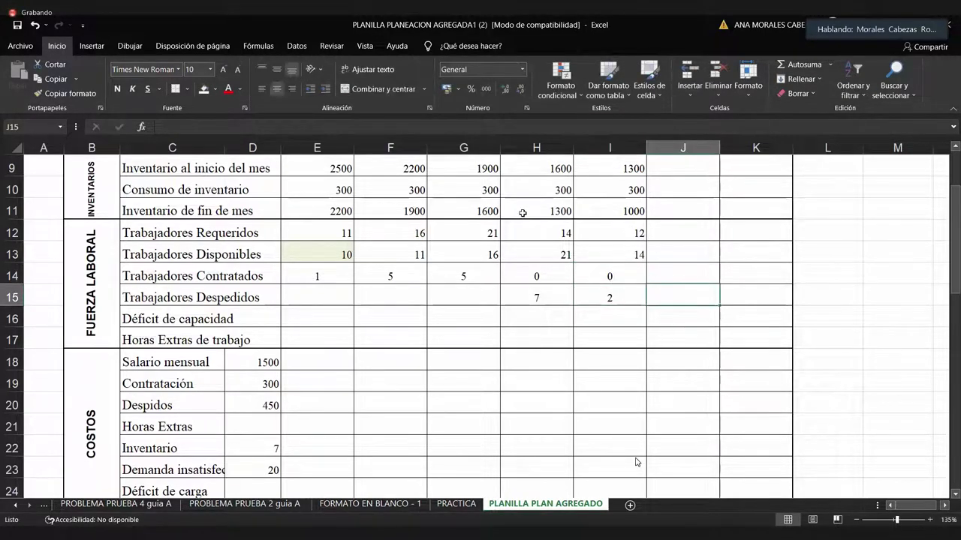
- Shade the Trabajadores Requeridos cells E12:I12 and Salario mensual cells E18:I18 light orange, and switch to the handwritten notes
{"action": "left_click_drag", "start_coordinate": [331, 227], "coordinate": [591, 233]}
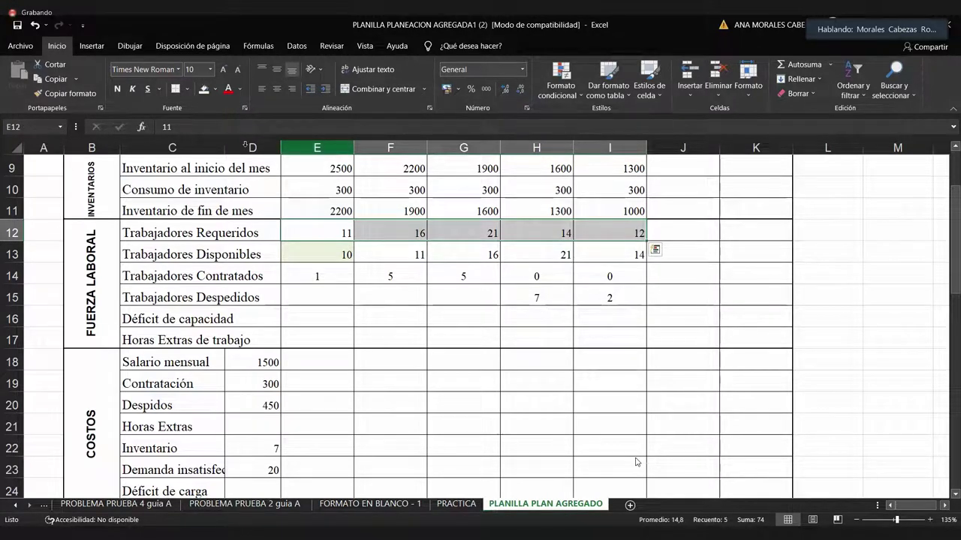
{"action": "left_click", "coordinate": [214, 89]}
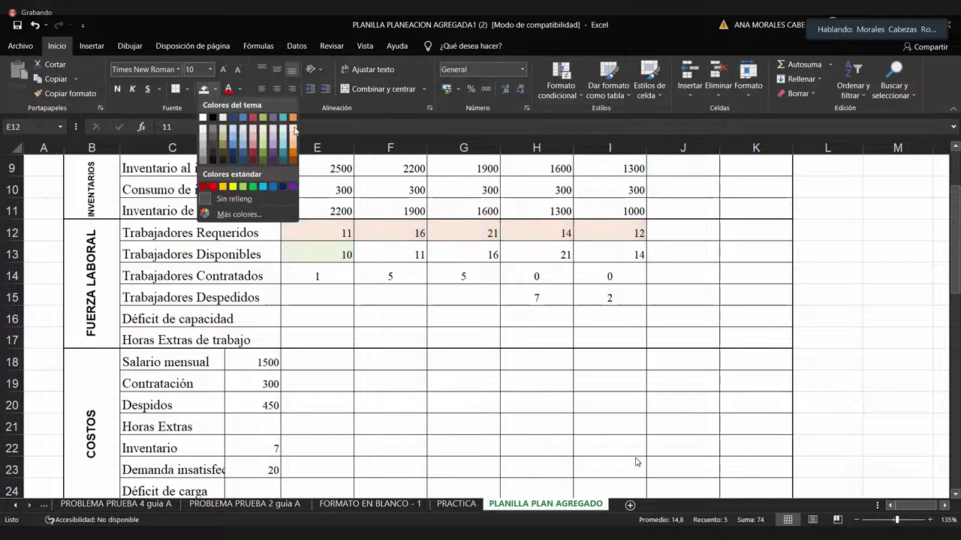
{"action": "left_click", "coordinate": [294, 131]}
{"action": "left_click_drag", "start_coordinate": [311, 360], "coordinate": [605, 367]}
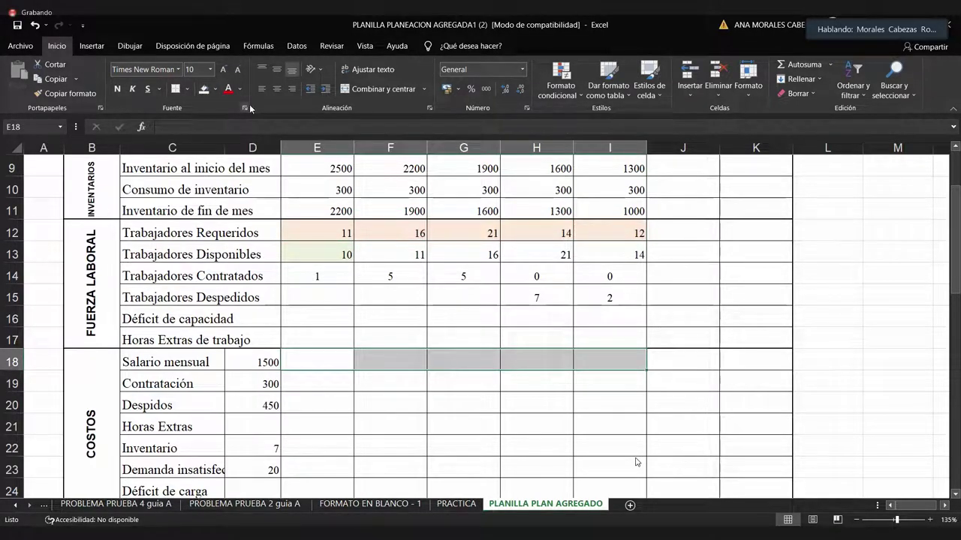
{"action": "left_click", "coordinate": [203, 89]}
{"action": "left_click", "coordinate": [449, 425]}
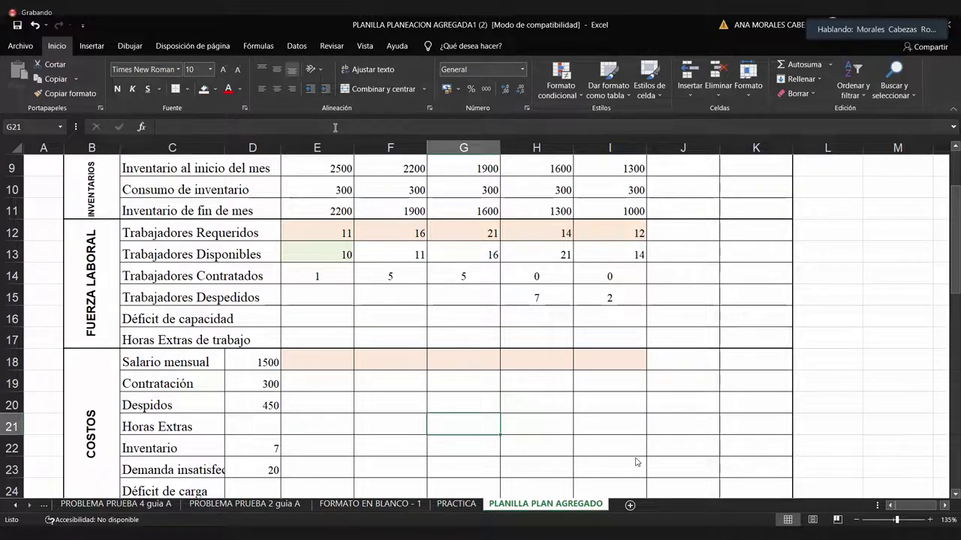
{"action": "key", "text": "alt+Tab"}
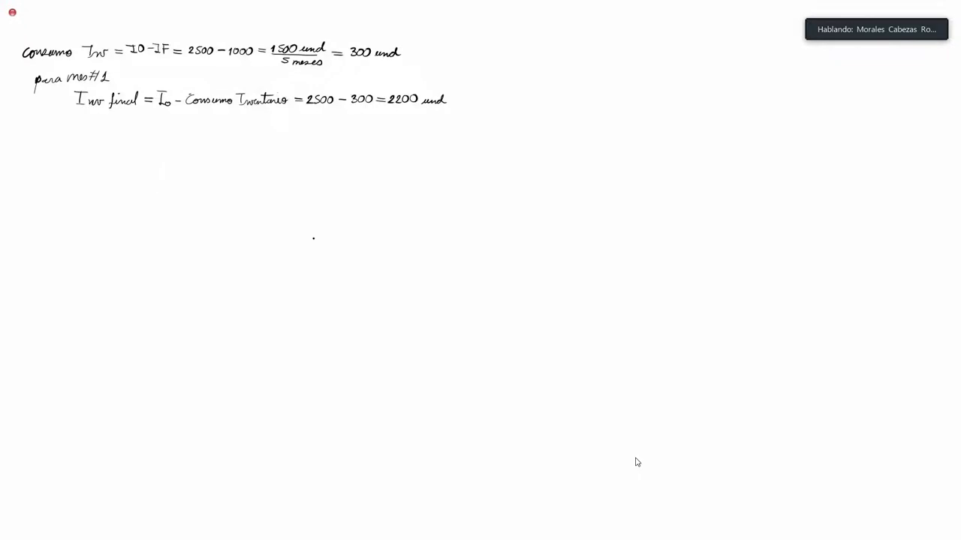
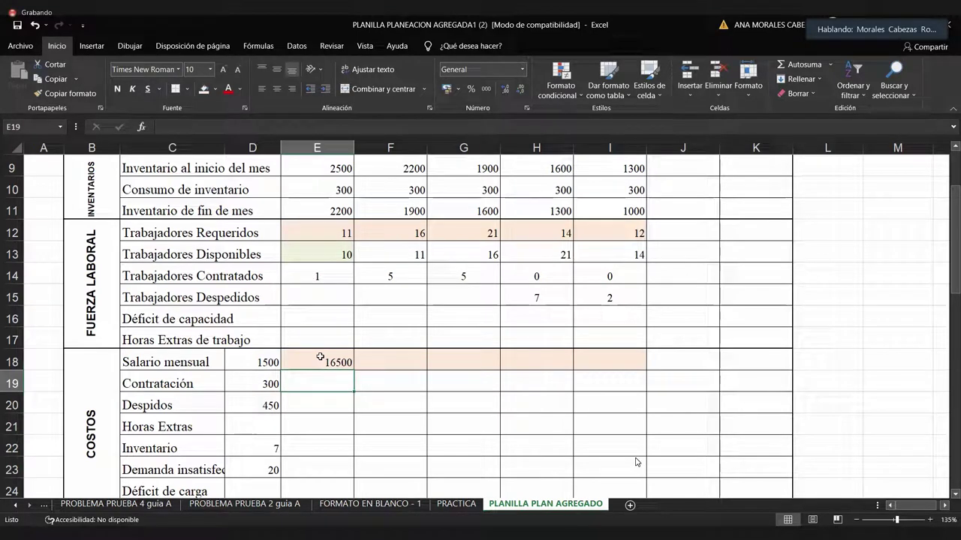
- Enter the month 2 Salario mensual formula =D18*F12 in F18 and fill it across to I18
{"action": "left_click", "coordinate": [373, 352]}
{"action": "type", "text": "="}
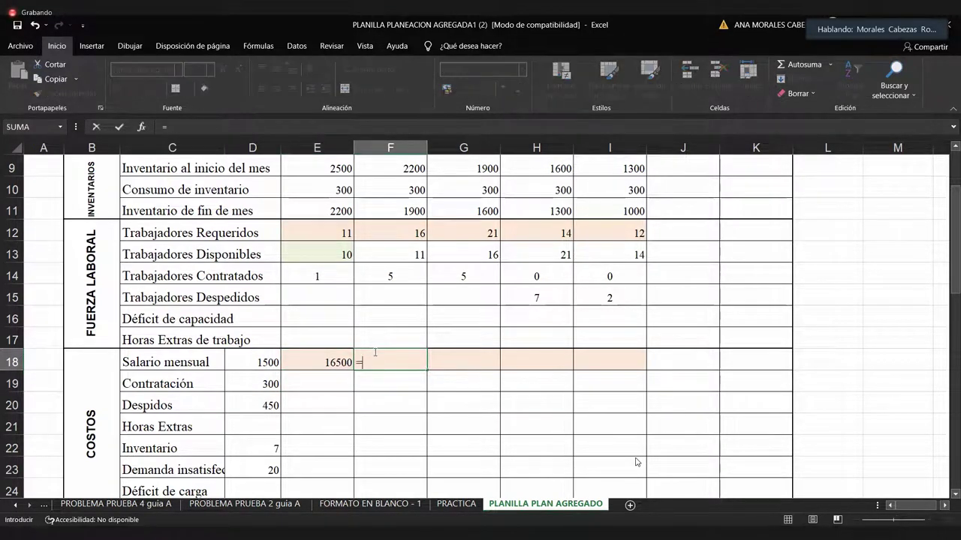
{"action": "left_click", "coordinate": [251, 366]}
{"action": "type", "text": "*"}
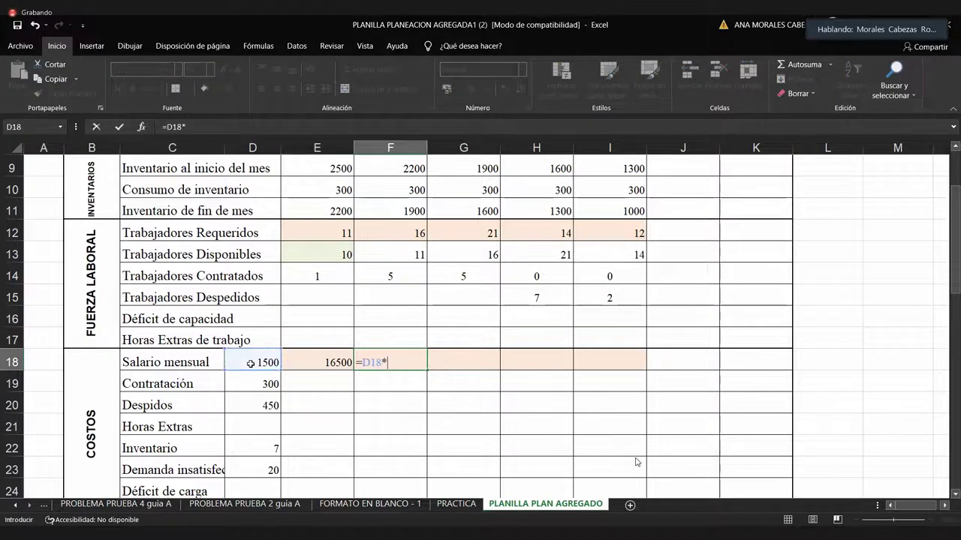
{"action": "left_click", "coordinate": [390, 234]}
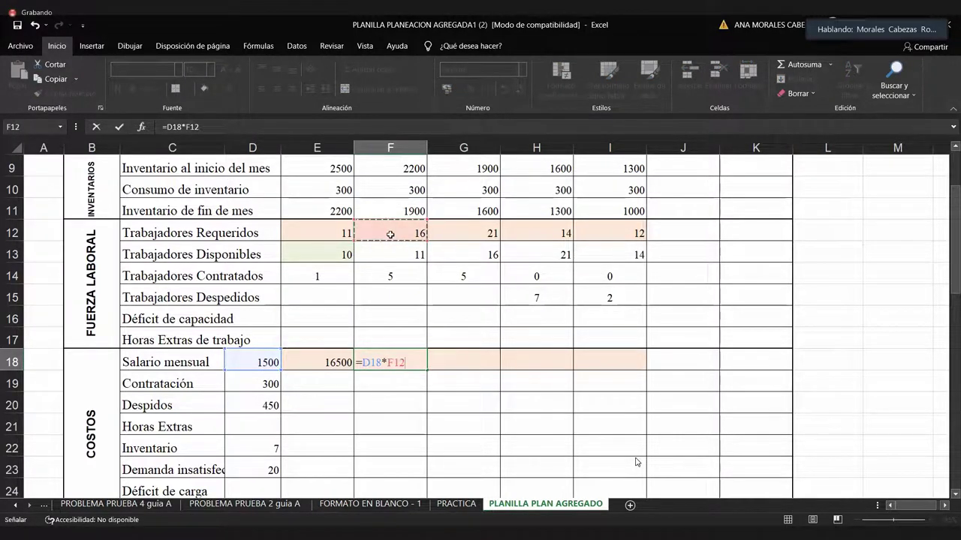
{"action": "key", "text": "Return"}
{"action": "left_click", "coordinate": [377, 361]}
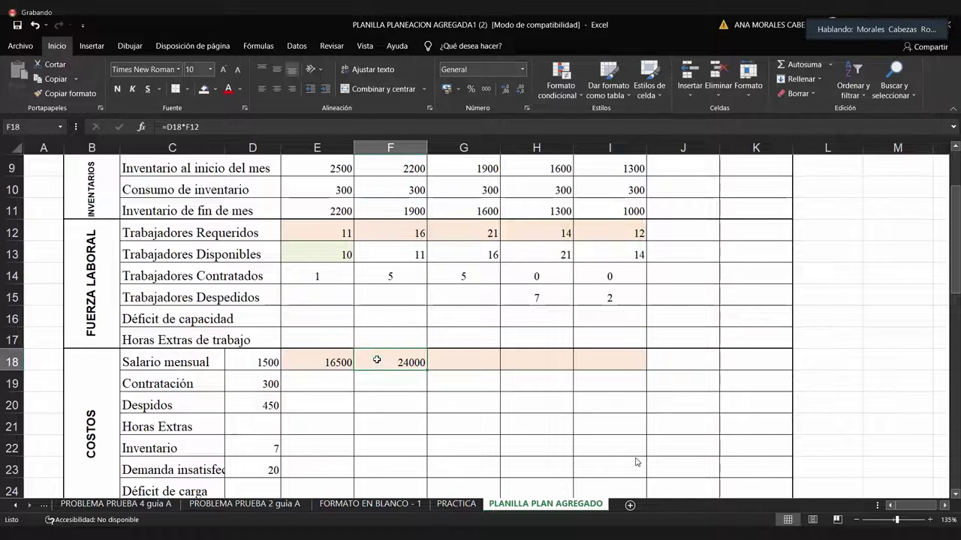
{"action": "left_click_drag", "start_coordinate": [427, 370], "coordinate": [651, 377]}
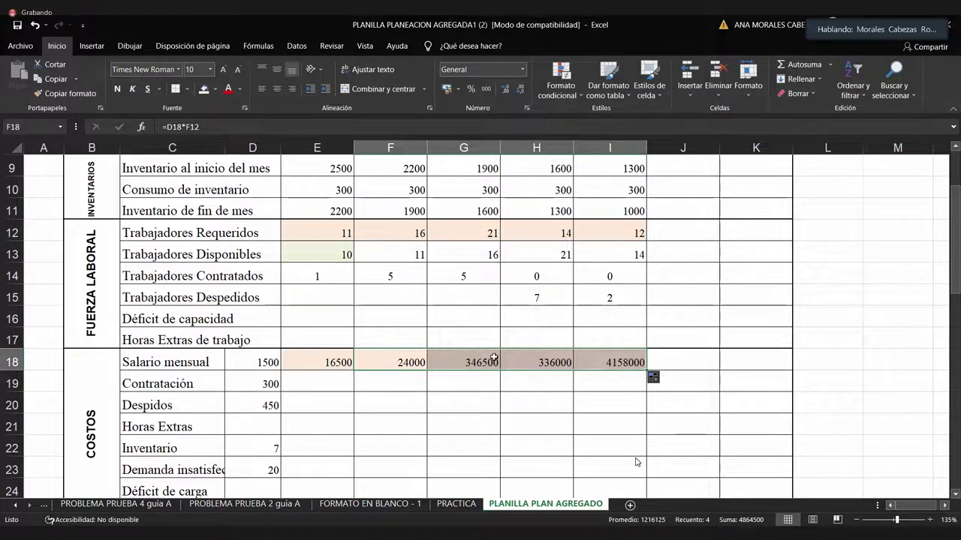
- Check which cells the copied Salario mensual formula in G18 refers to
{"action": "left_click", "coordinate": [626, 357]}
{"action": "double_click", "coordinate": [469, 361]}
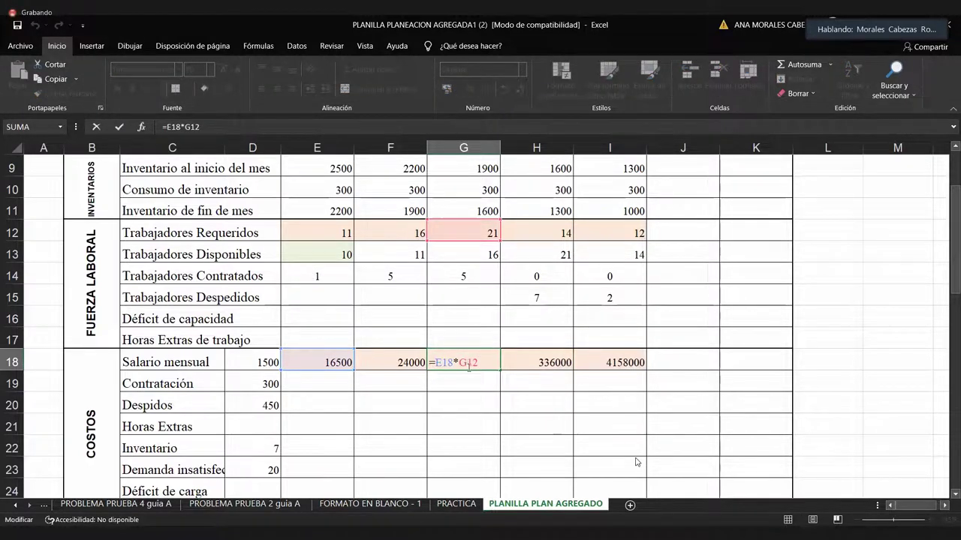
{"action": "key", "text": "ctrl+Return"}
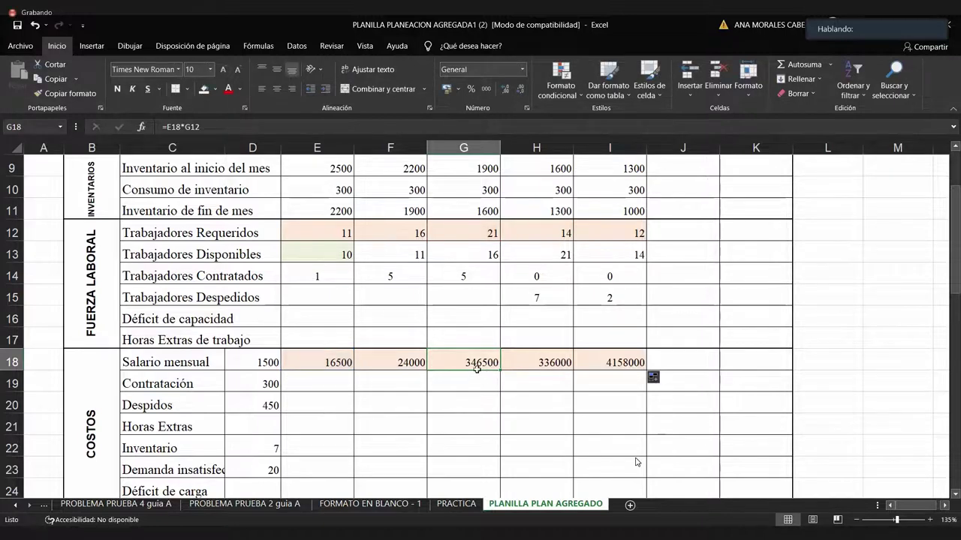
{"action": "double_click", "coordinate": [441, 357]}
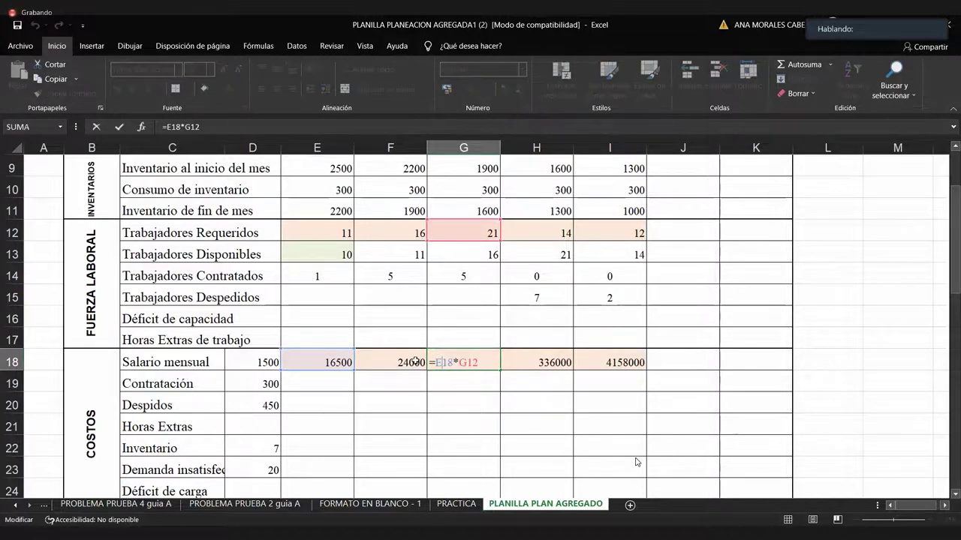
{"action": "key", "text": "Escape"}
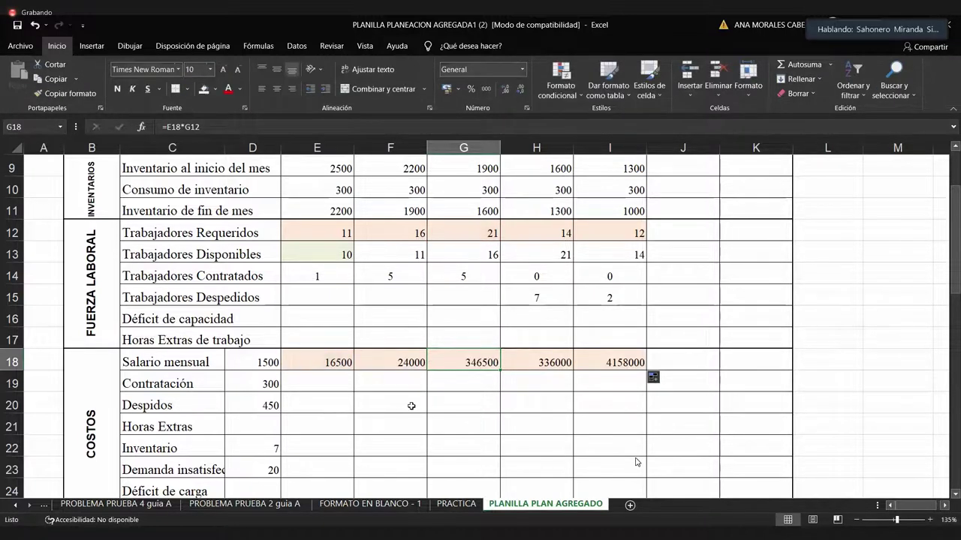
- Make the salary reference absolute in E18 as =$D$18*E12, fill it across to I18, and check the formula in I18
{"action": "double_click", "coordinate": [334, 360]}
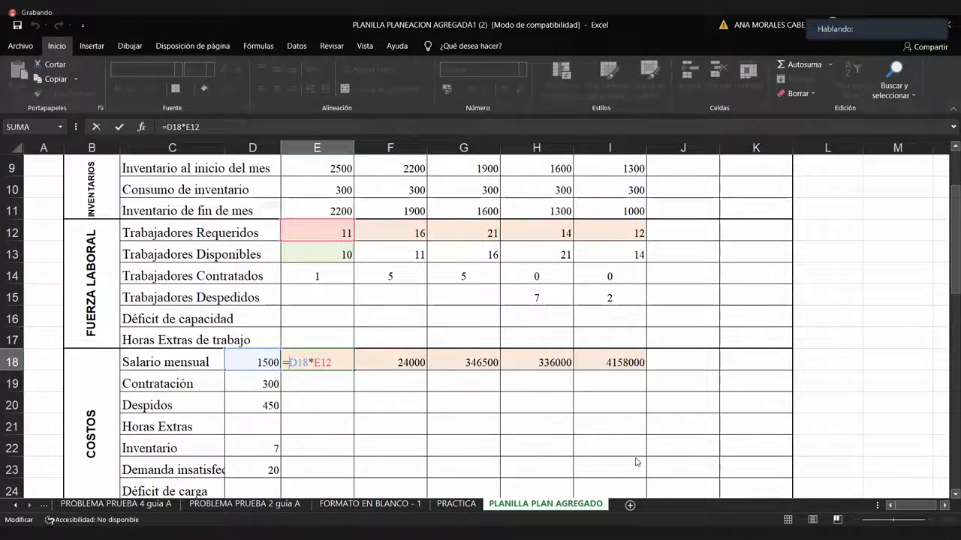
{"action": "key", "text": "F4"}
{"action": "key", "text": "Return"}
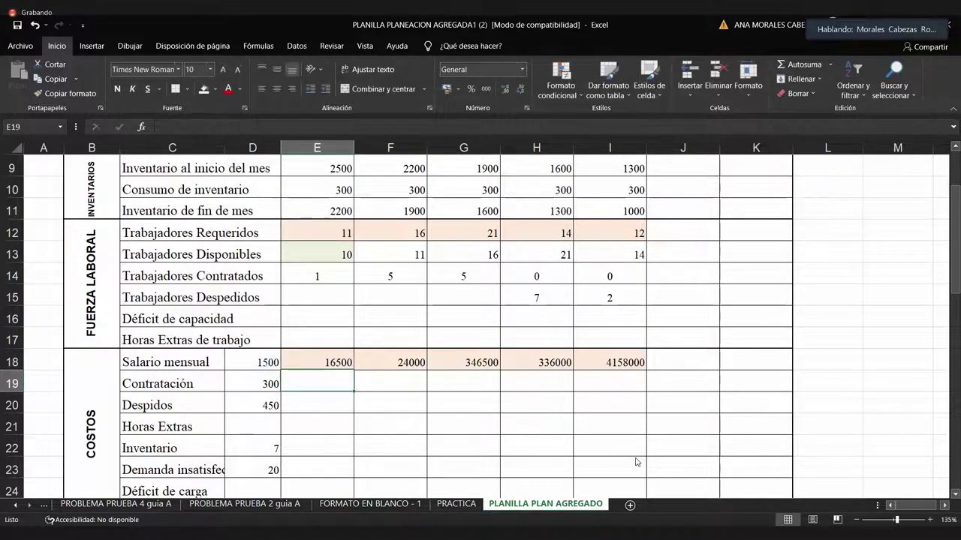
{"action": "left_click", "coordinate": [302, 352]}
{"action": "left_click_drag", "start_coordinate": [352, 371], "coordinate": [636, 364]}
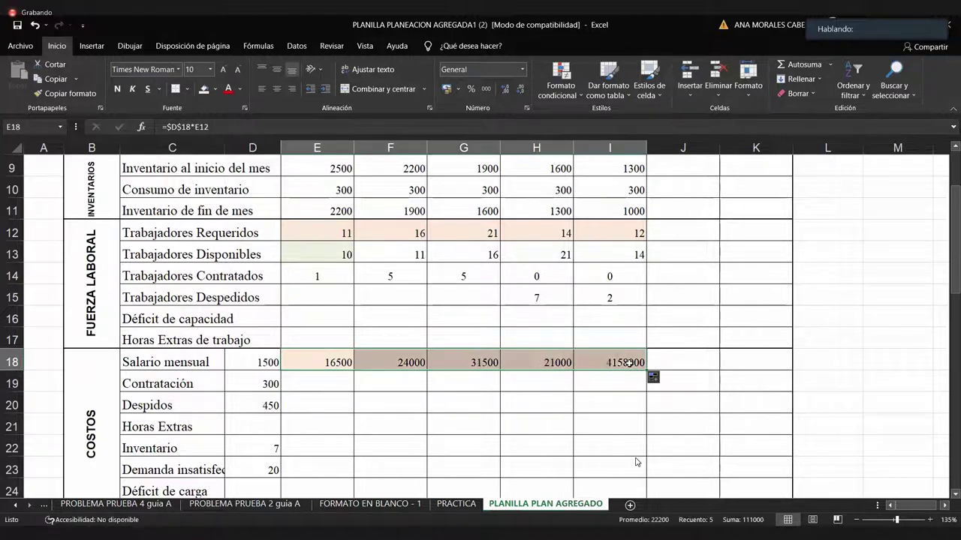
{"action": "left_click", "coordinate": [566, 386]}
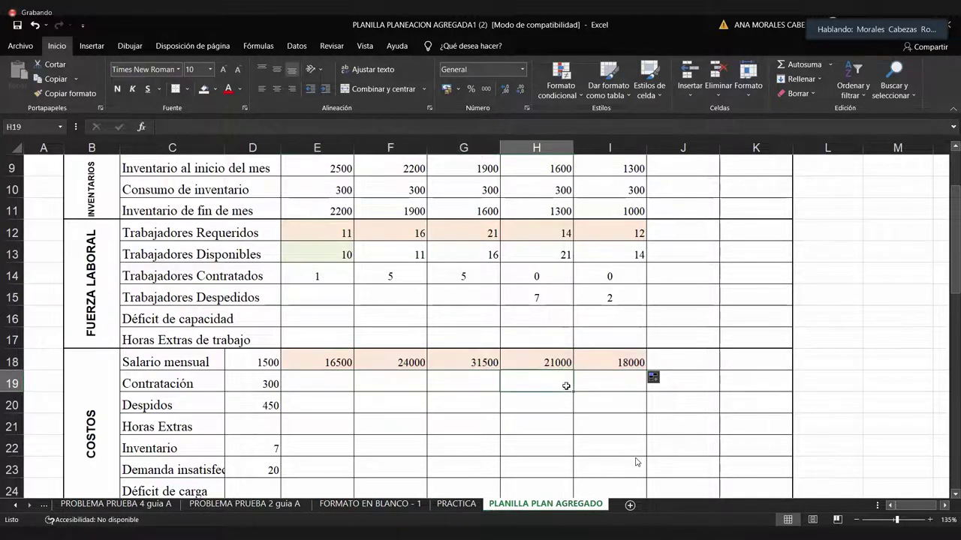
{"action": "double_click", "coordinate": [626, 360]}
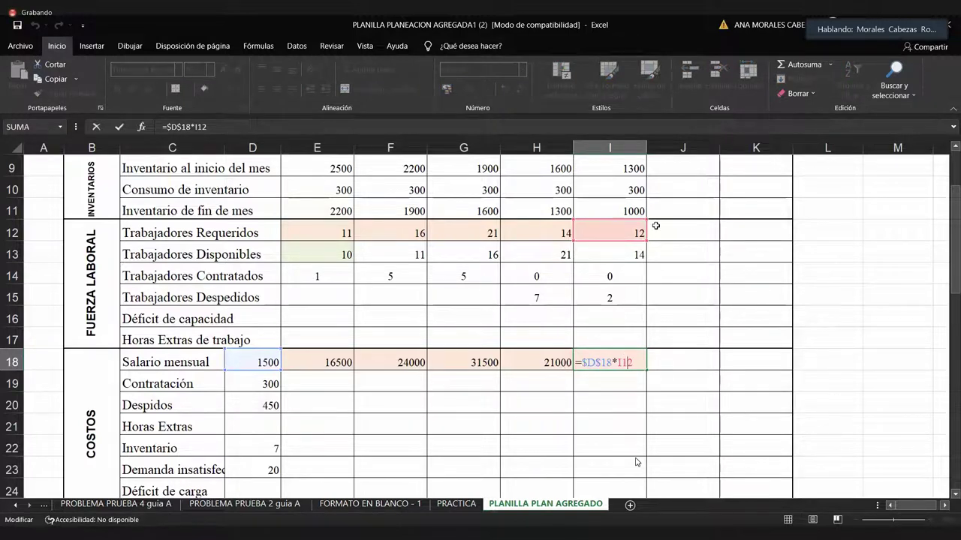
{"action": "left_click", "coordinate": [604, 386]}
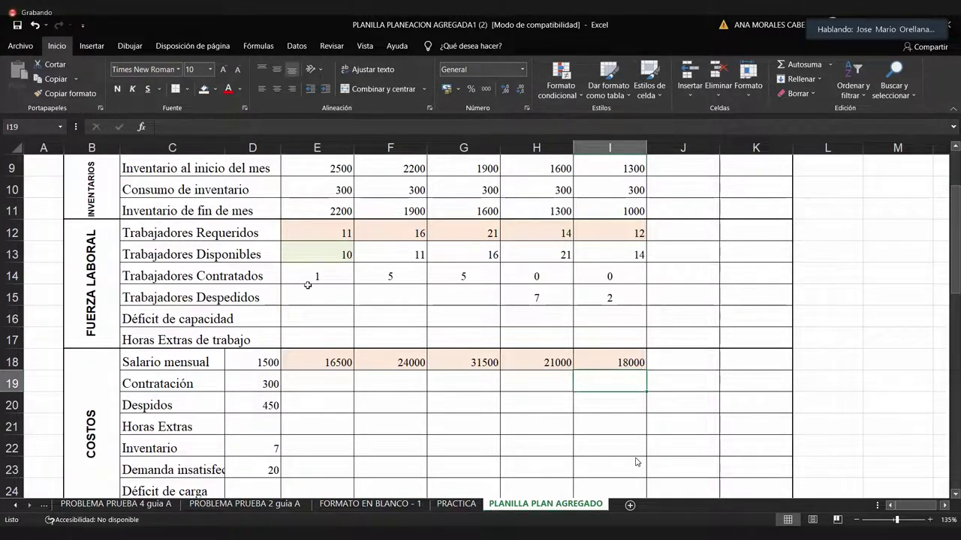
- Calculate the month 1 Contratación cost in E19 with =D19*E14
{"action": "left_click", "coordinate": [313, 385]}
{"action": "type", "text": "="}
{"action": "left_click", "coordinate": [274, 384]}
{"action": "type", "text": "*"}
{"action": "left_click", "coordinate": [340, 275]}
{"action": "key", "text": "Return"}
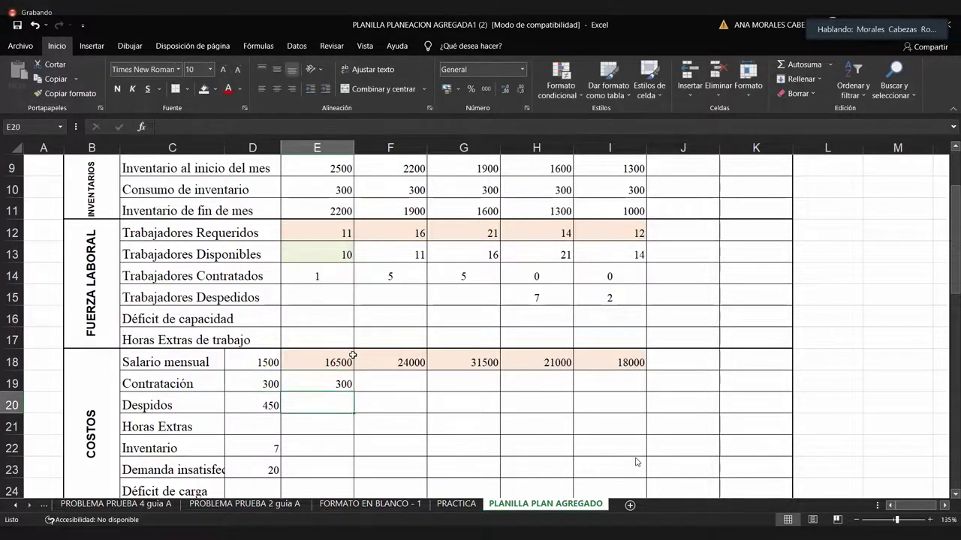
- Calculate the month 2 Contratación cost in F19 with =D19*F14
{"action": "left_click", "coordinate": [376, 386]}
{"action": "type", "text": "="}
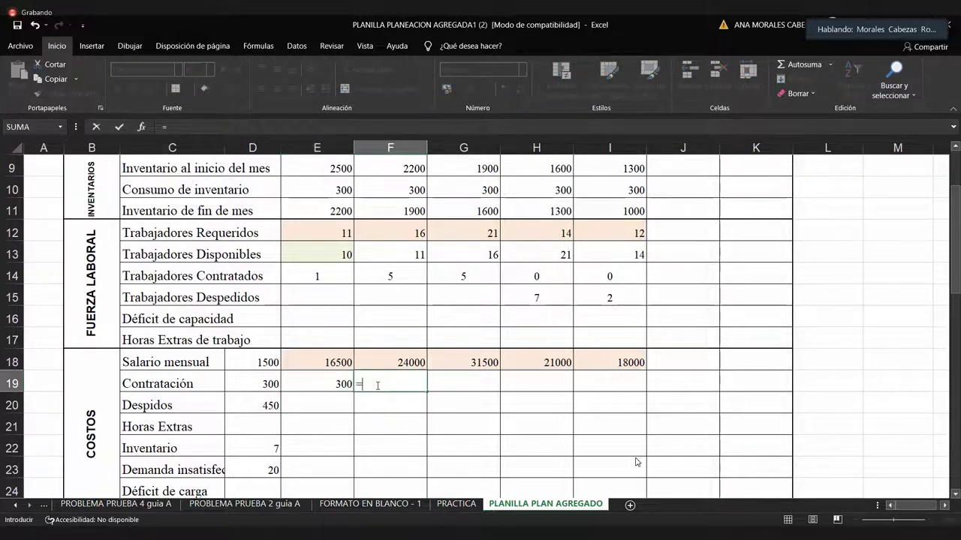
{"action": "left_click", "coordinate": [268, 381]}
{"action": "type", "text": "*"}
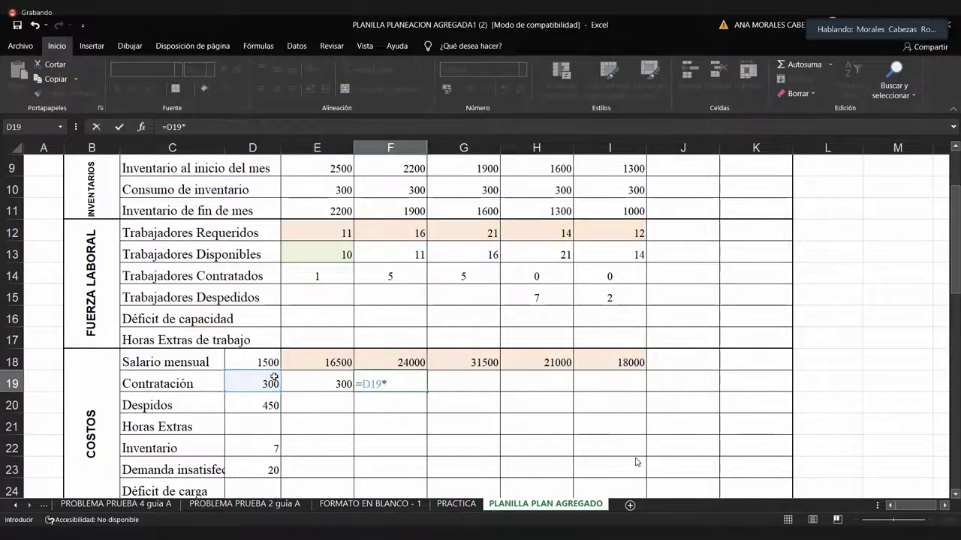
{"action": "left_click", "coordinate": [392, 277]}
{"action": "key", "text": "Return"}
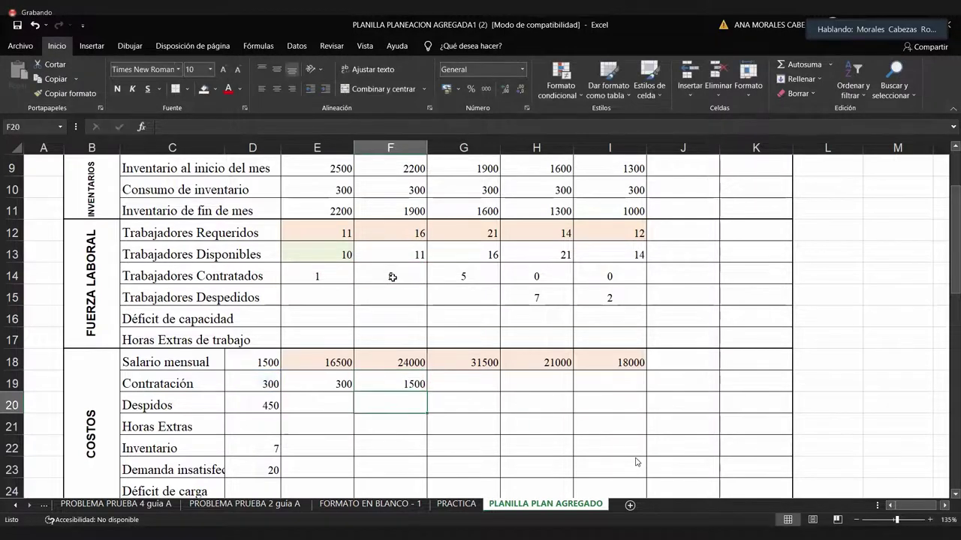
- Enter the remaining Contratación costs: 1500 in G19, 0 in H19 and 0 in I19
{"action": "left_click", "coordinate": [448, 385]}
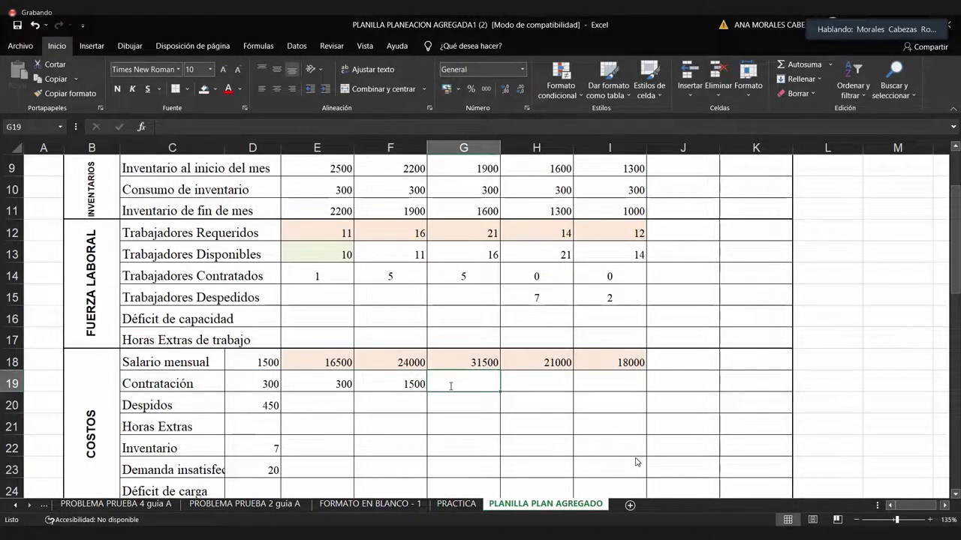
{"action": "type", "text": "1500"}
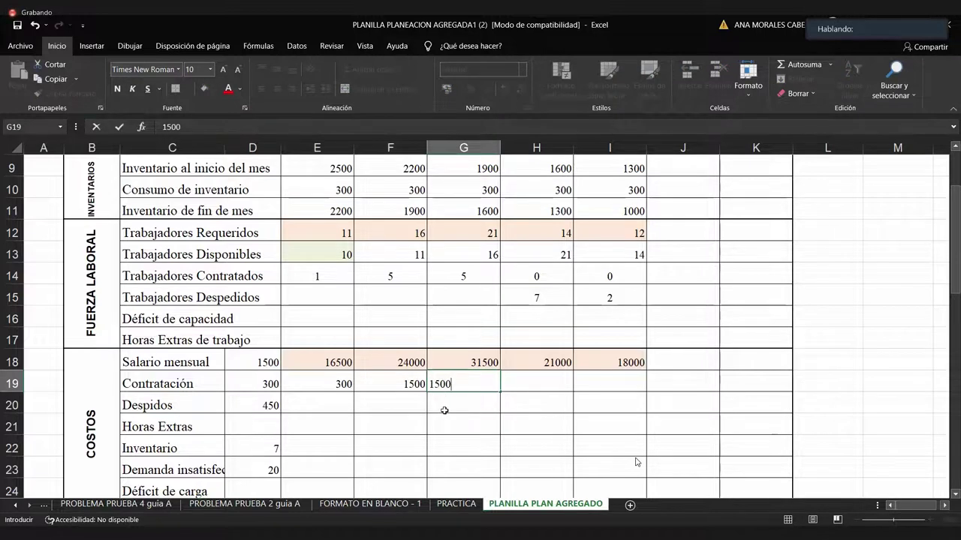
{"action": "left_click", "coordinate": [444, 410]}
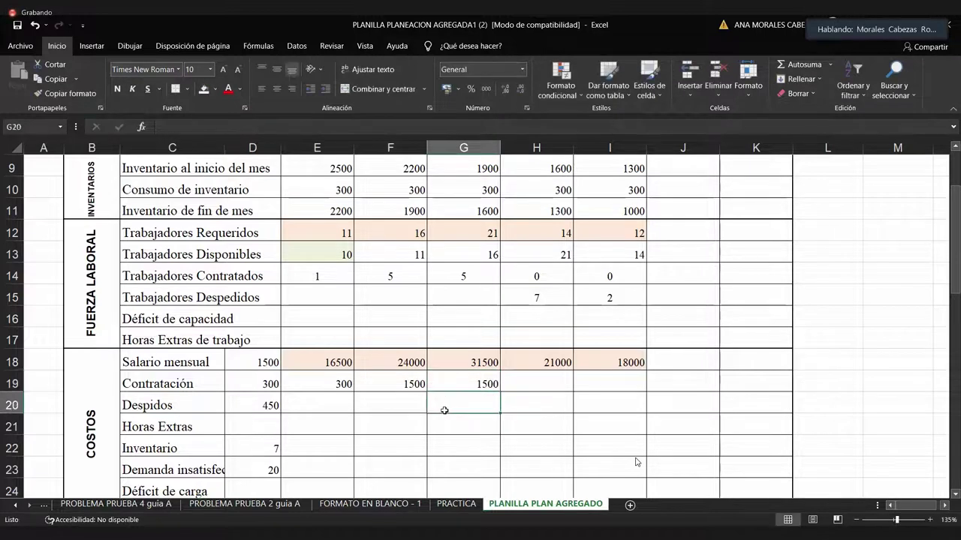
{"action": "left_click", "coordinate": [549, 386]}
{"action": "type", "text": "0"}
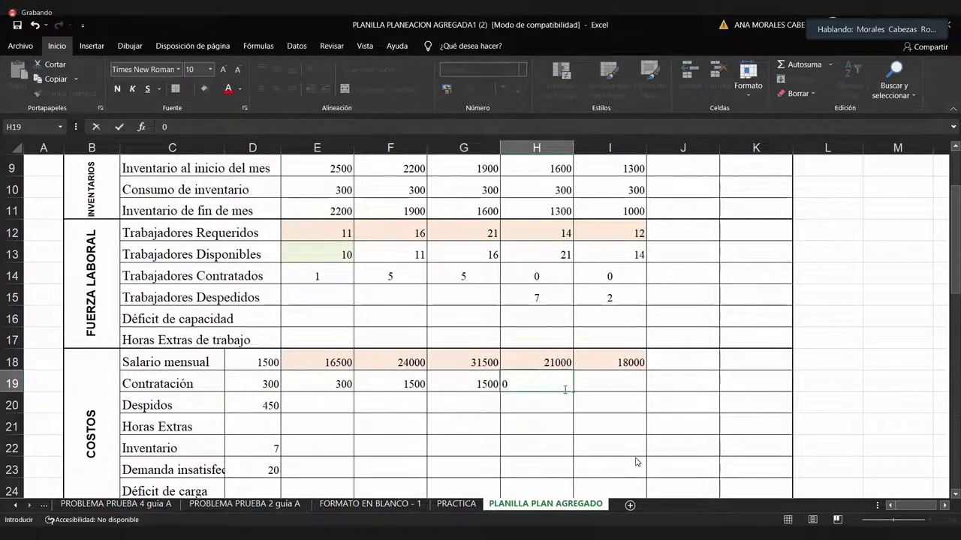
{"action": "left_click", "coordinate": [614, 380]}
{"action": "type", "text": "0"}
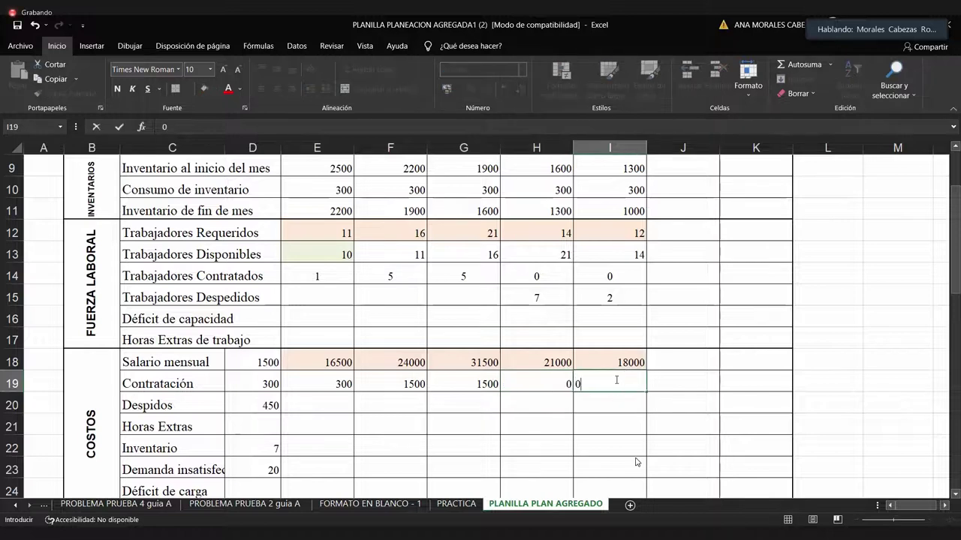
{"action": "left_click", "coordinate": [608, 425]}
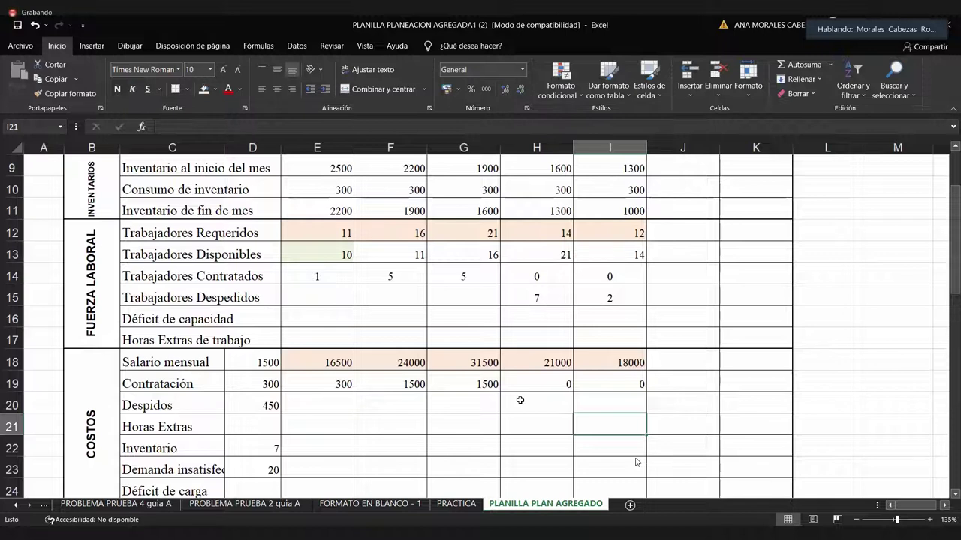
- Calculate the month 4 Despidos cost in H20 with =D20*H15
{"action": "left_click", "coordinate": [520, 400]}
{"action": "type", "text": "="}
{"action": "left_click", "coordinate": [242, 406]}
{"action": "type", "text": "*"}
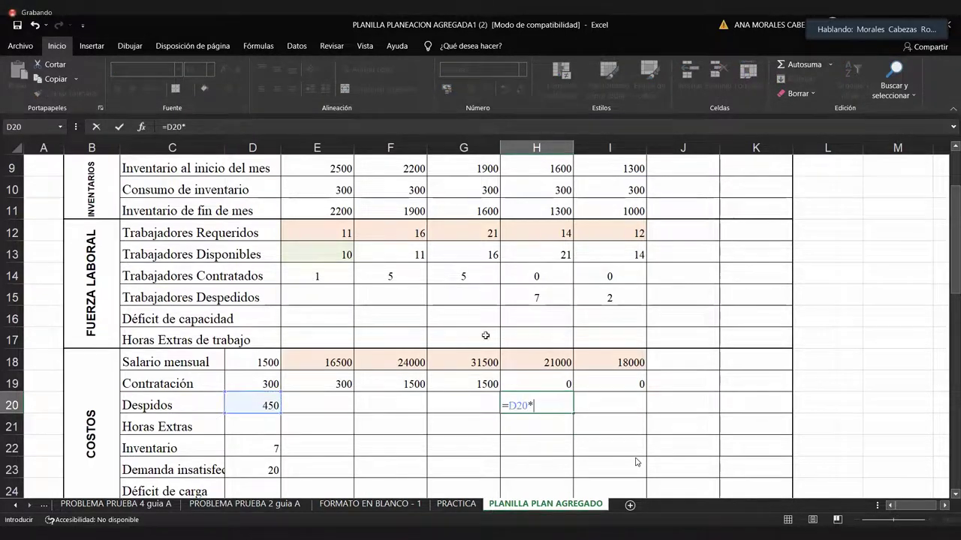
{"action": "left_click", "coordinate": [541, 298]}
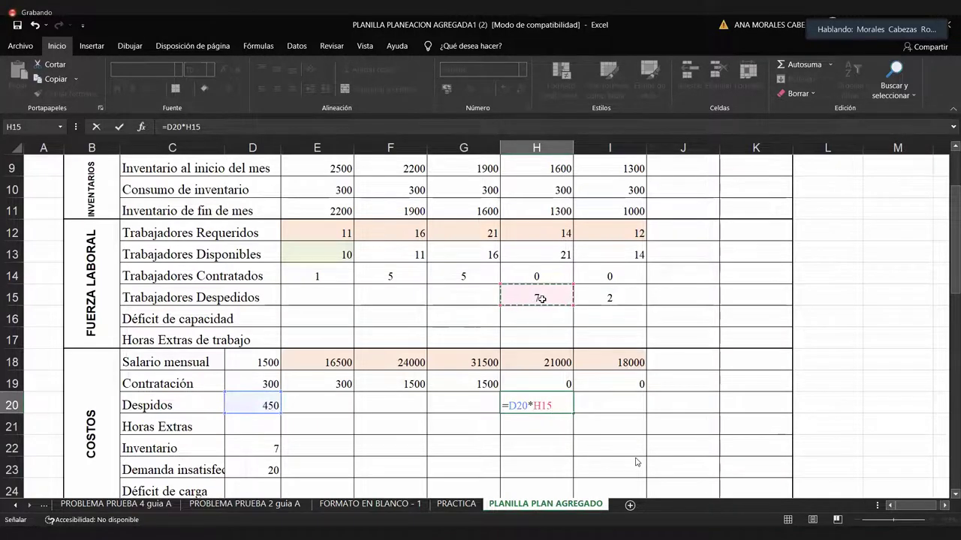
{"action": "key", "text": "Return"}
- Calculate the month 5 Despidos cost in I20 with =D20*I15
{"action": "left_click", "coordinate": [616, 406]}
{"action": "type", "text": "="}
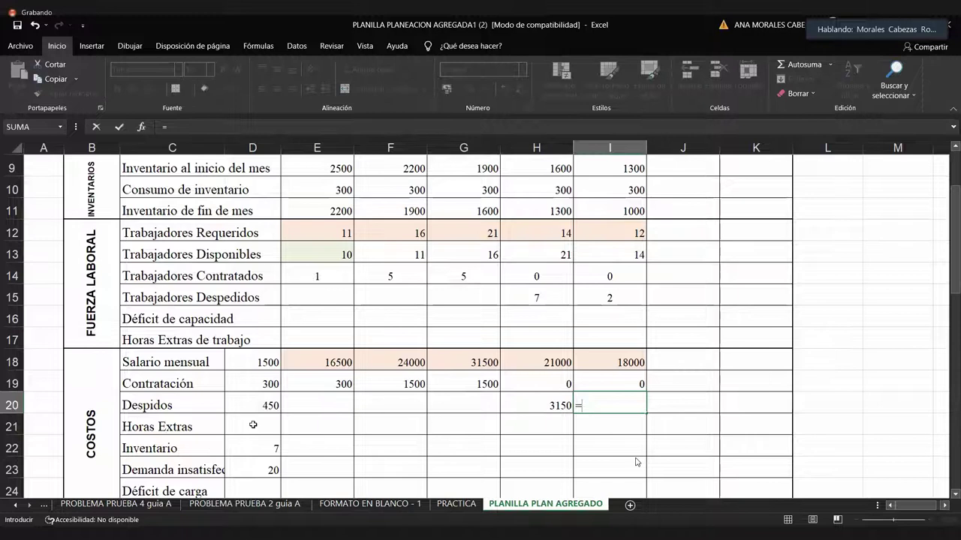
{"action": "left_click", "coordinate": [253, 406]}
{"action": "type", "text": "*"}
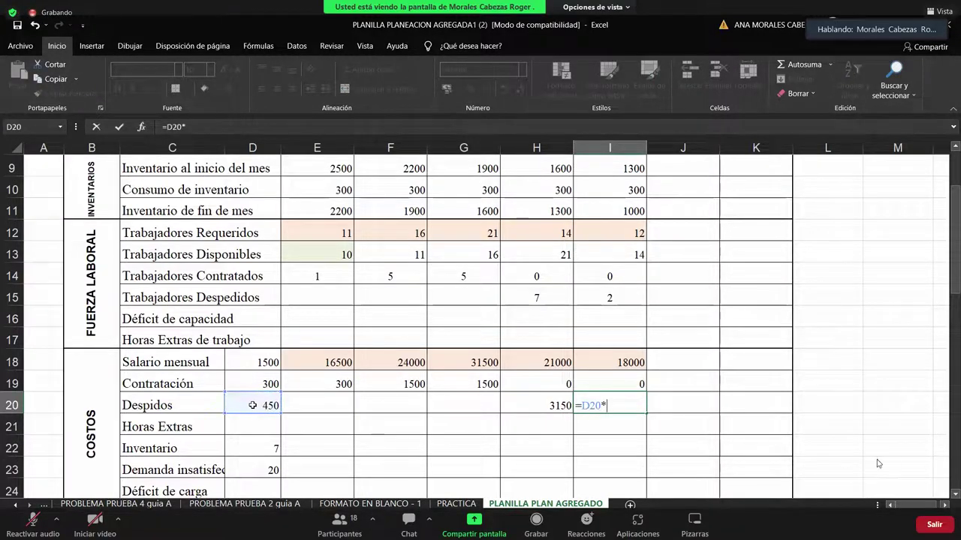
{"action": "left_click", "coordinate": [637, 295]}
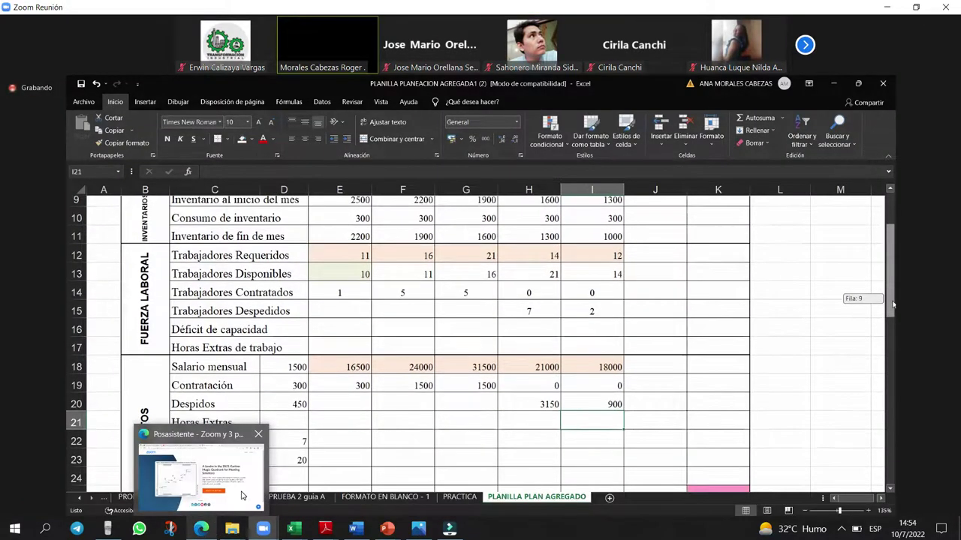
{"action": "left_click_drag", "start_coordinate": [890, 300], "coordinate": [893, 308]}
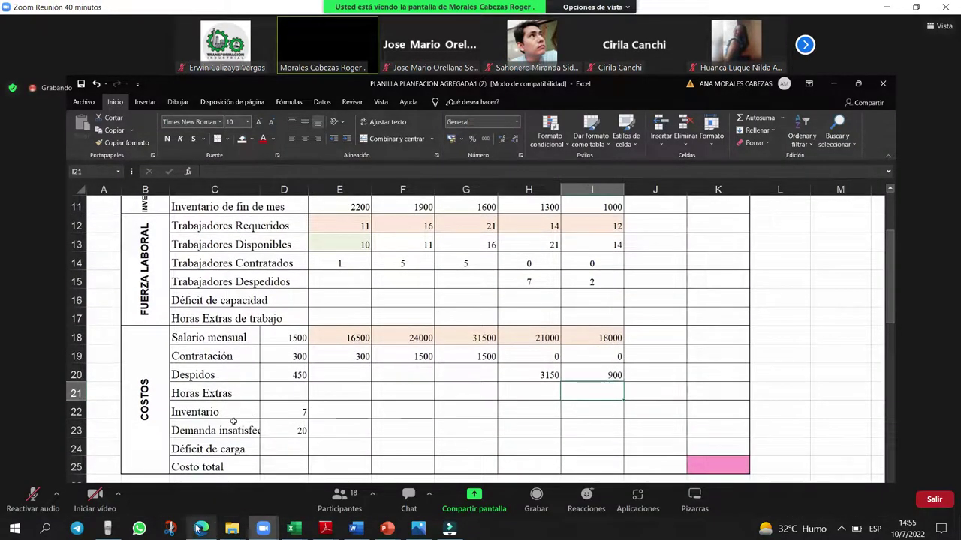
{"action": "mouse_move", "coordinate": [200, 528]}
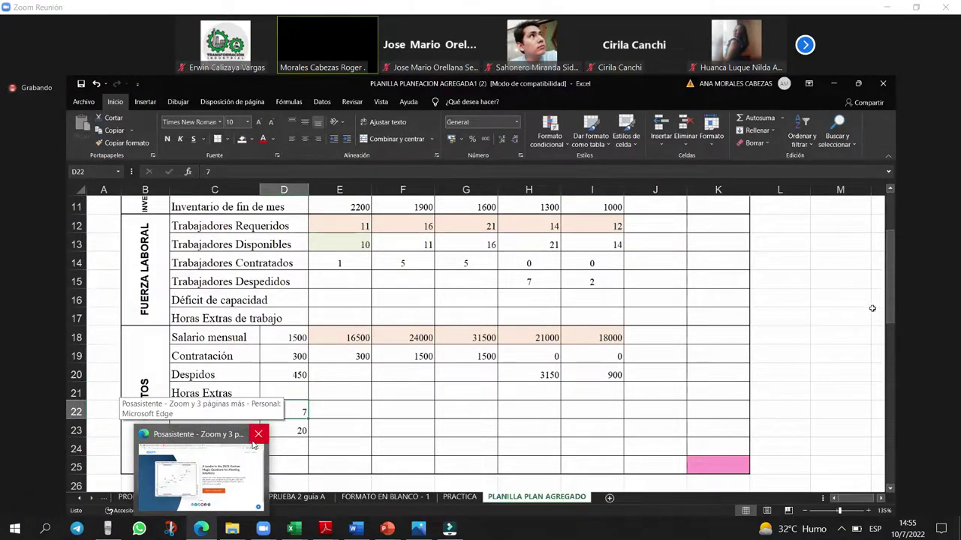
{"action": "double_click", "coordinate": [258, 443]}
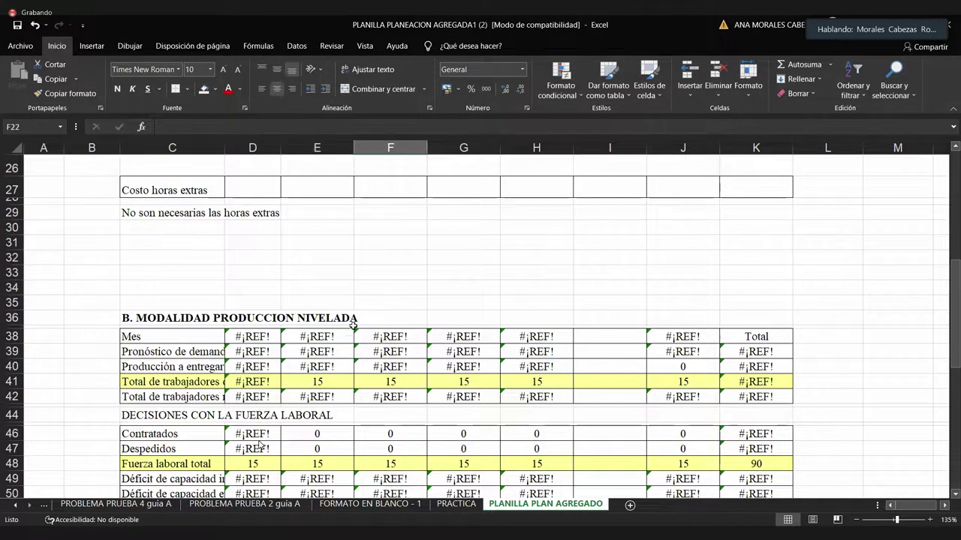
- Make the unit cost reference absolute in E22 as =$D$22*E11 and fill the Inventario cost across to I22
{"action": "left_click_drag", "start_coordinate": [950, 243], "coordinate": [951, 204]}
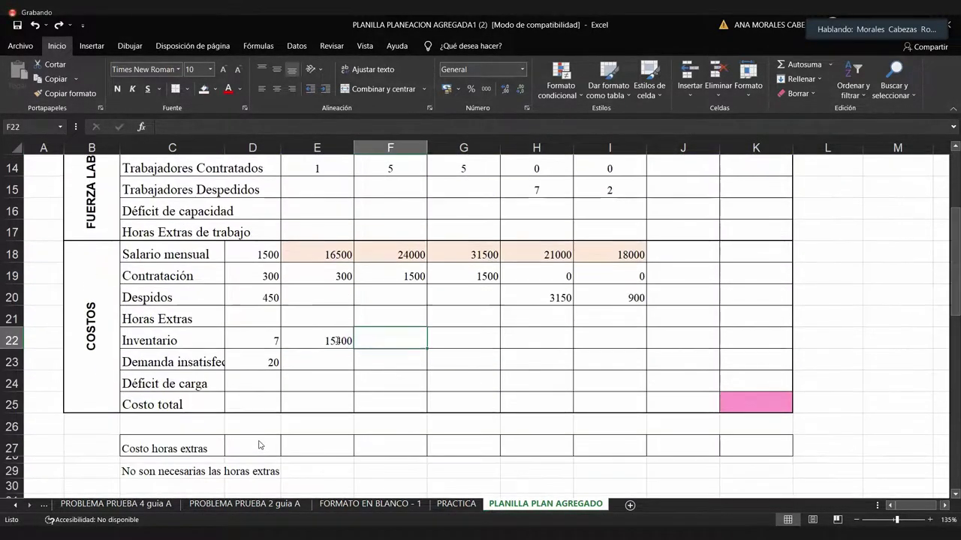
{"action": "double_click", "coordinate": [294, 341]}
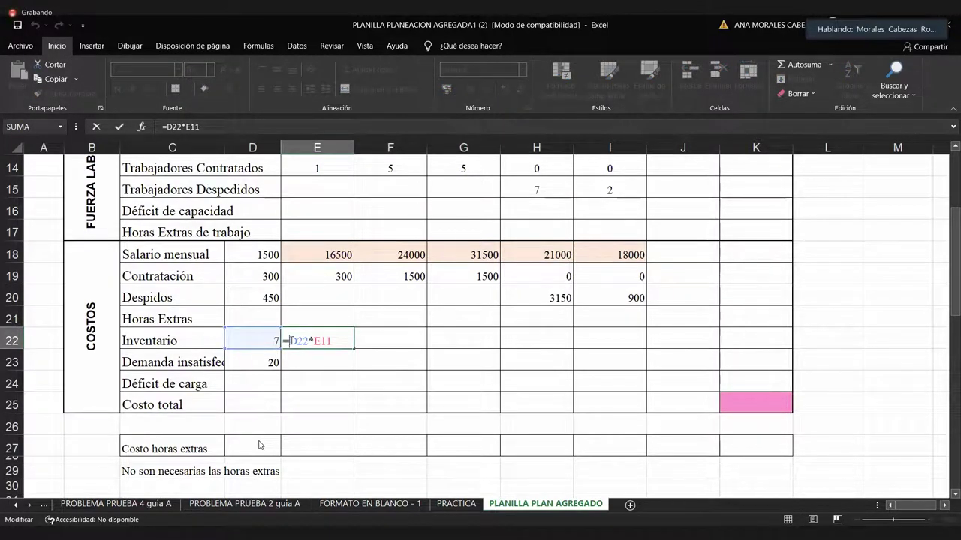
{"action": "key", "text": "Return"}
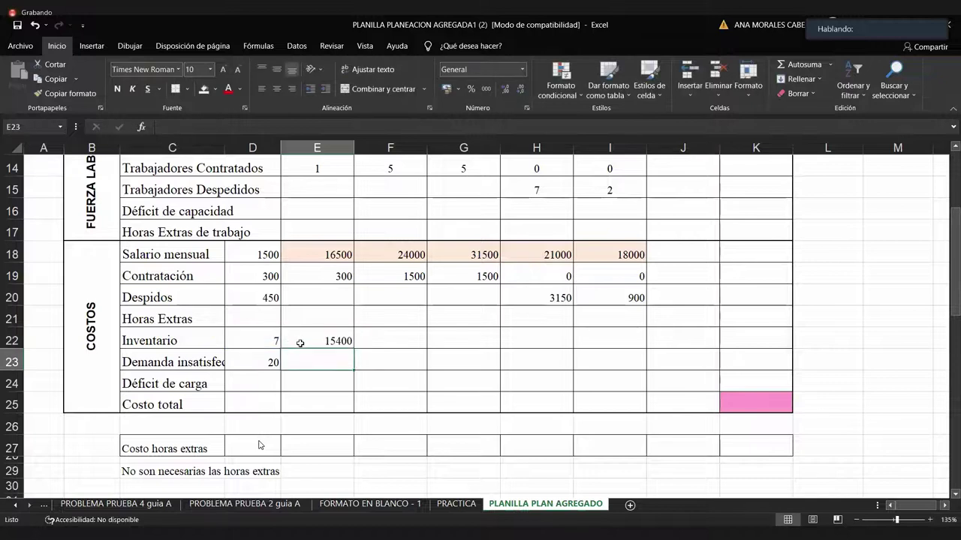
{"action": "left_click", "coordinate": [350, 333]}
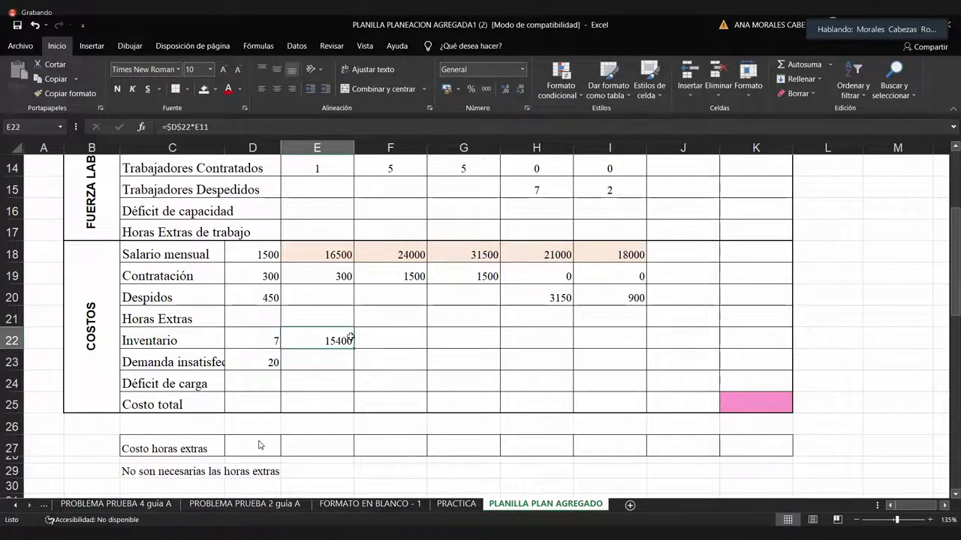
{"action": "left_click_drag", "start_coordinate": [354, 349], "coordinate": [644, 343]}
{"action": "left_click_drag", "start_coordinate": [956, 281], "coordinate": [958, 263]}
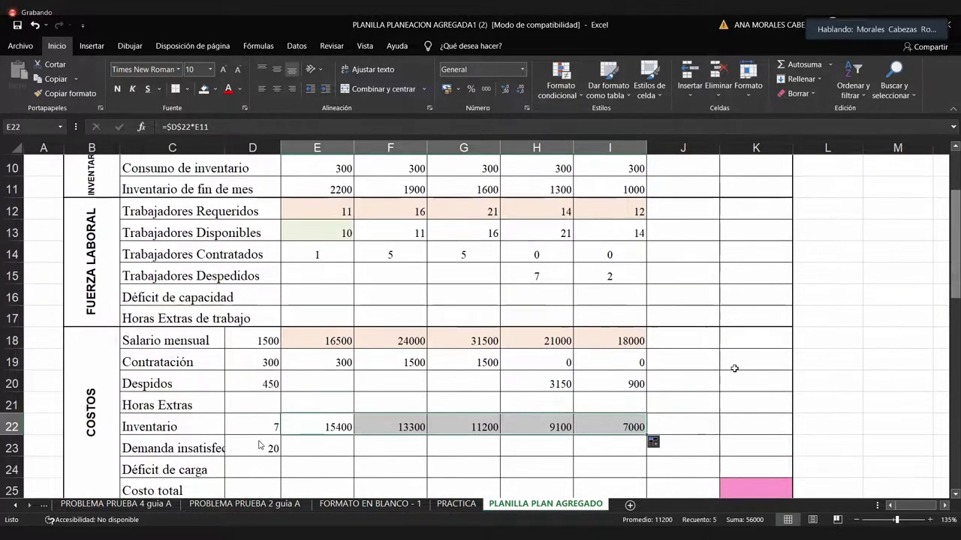
{"action": "double_click", "coordinate": [630, 425]}
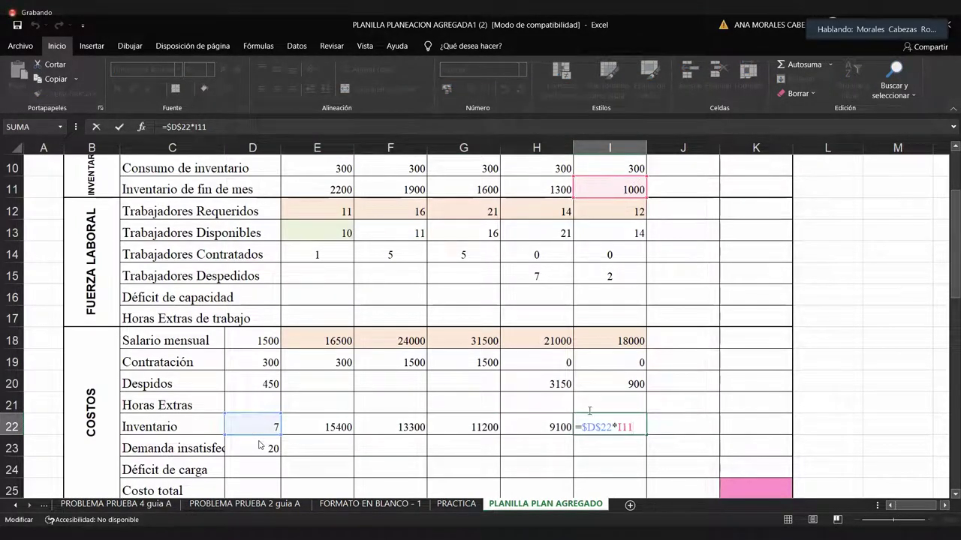
{"action": "key", "text": "Return"}
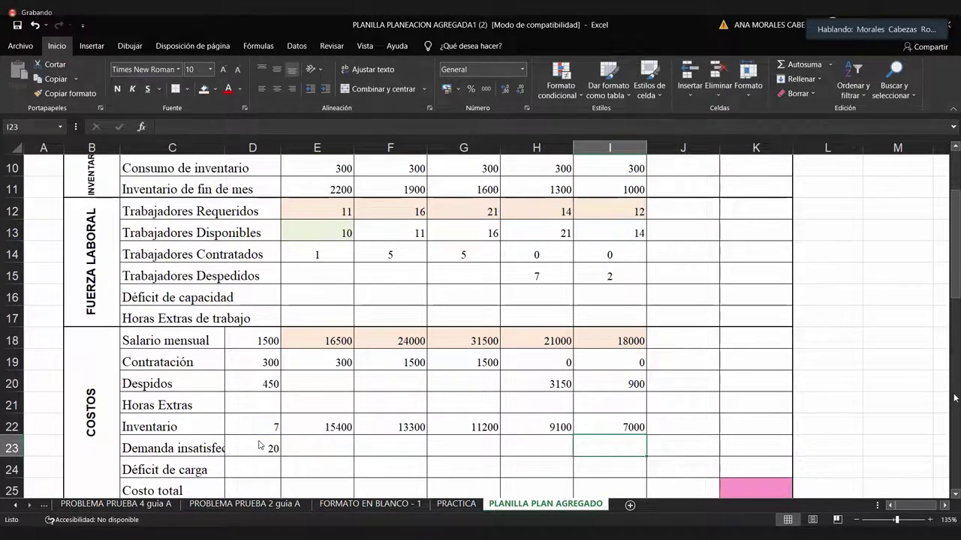
- Calculate the month 1 Costo total in E25 with =E18+E19+E22, adding salary, hiring and inventory costs
{"action": "left_click_drag", "start_coordinate": [958, 278], "coordinate": [957, 256]}
{"action": "scroll", "coordinate": [444, 385], "scroll_direction": "down", "scroll_amount": 1}
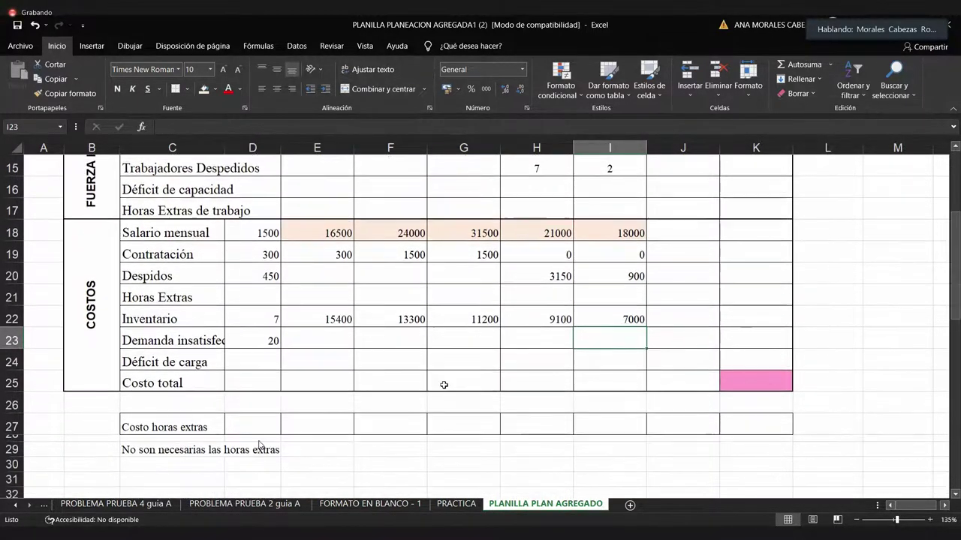
{"action": "left_click", "coordinate": [321, 384]}
{"action": "type", "text": "="}
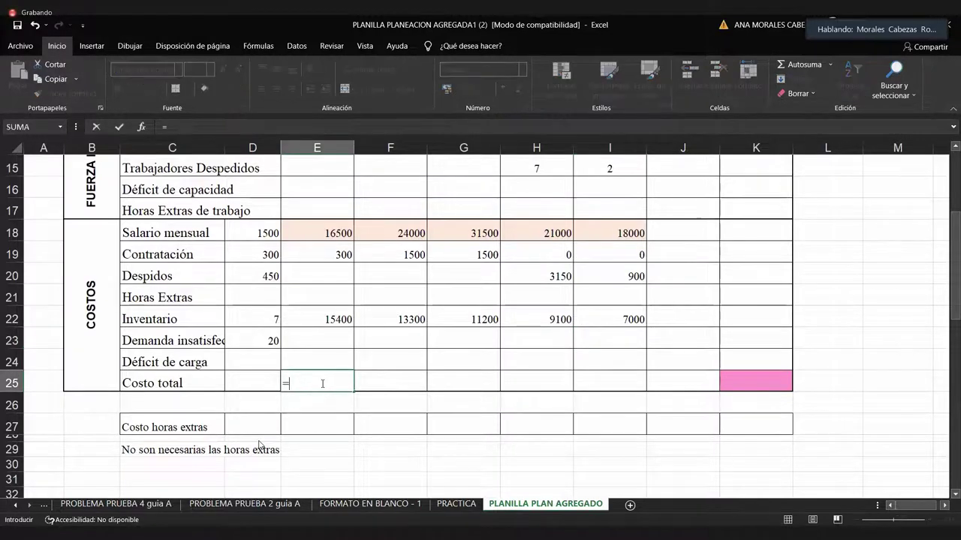
{"action": "left_click", "coordinate": [802, 69]}
{"action": "left_click", "coordinate": [339, 313]}
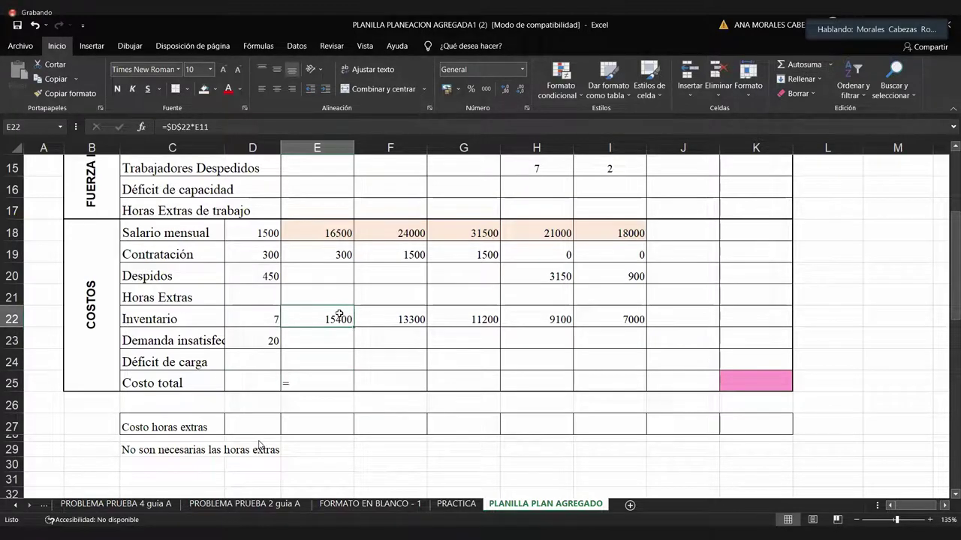
{"action": "double_click", "coordinate": [327, 383]}
{"action": "type", "text": "+"}
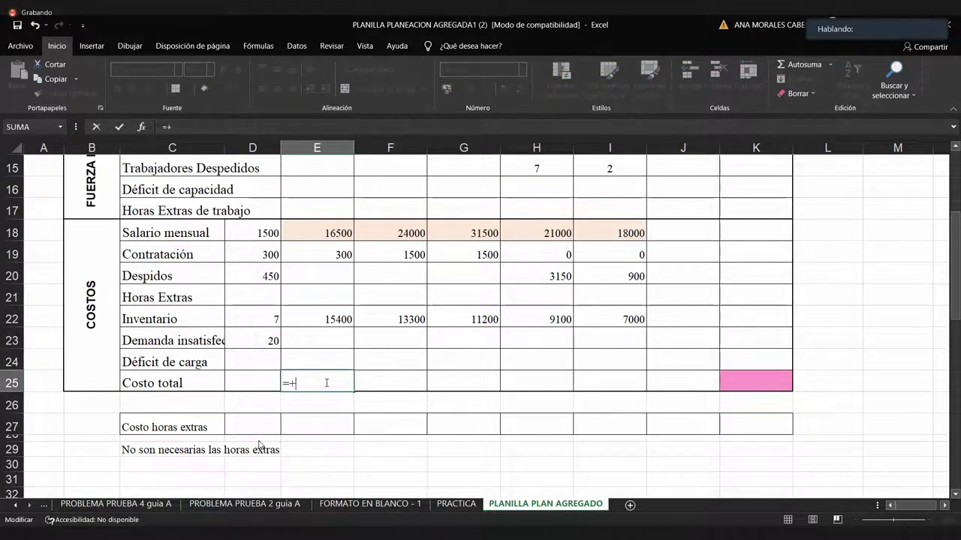
{"action": "key", "text": "BackSpace"}
{"action": "left_click", "coordinate": [319, 235]}
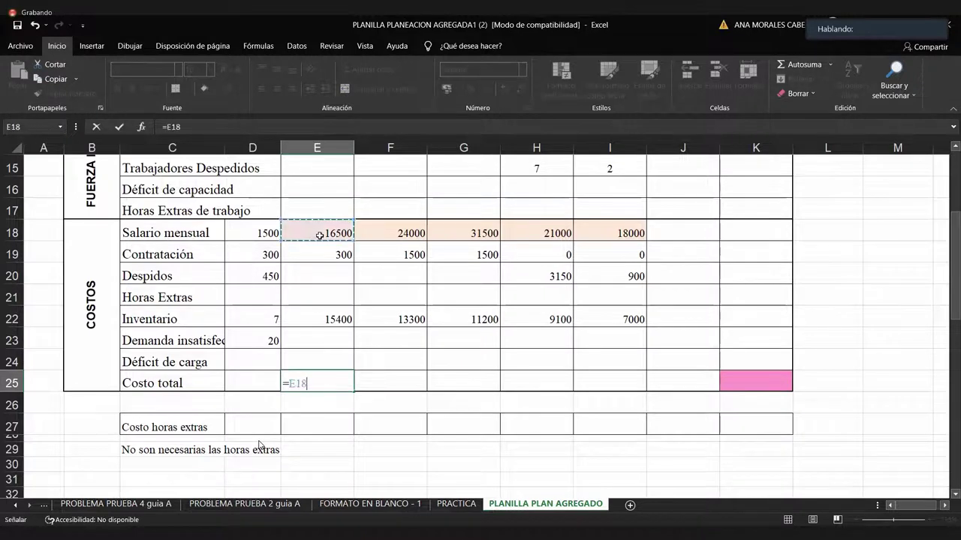
{"action": "type", "text": "+"}
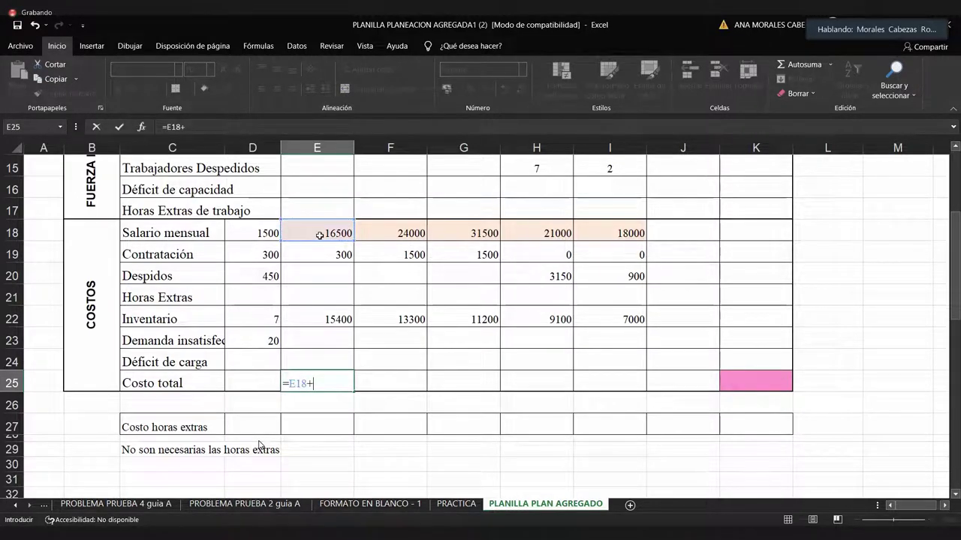
{"action": "left_click", "coordinate": [335, 255]}
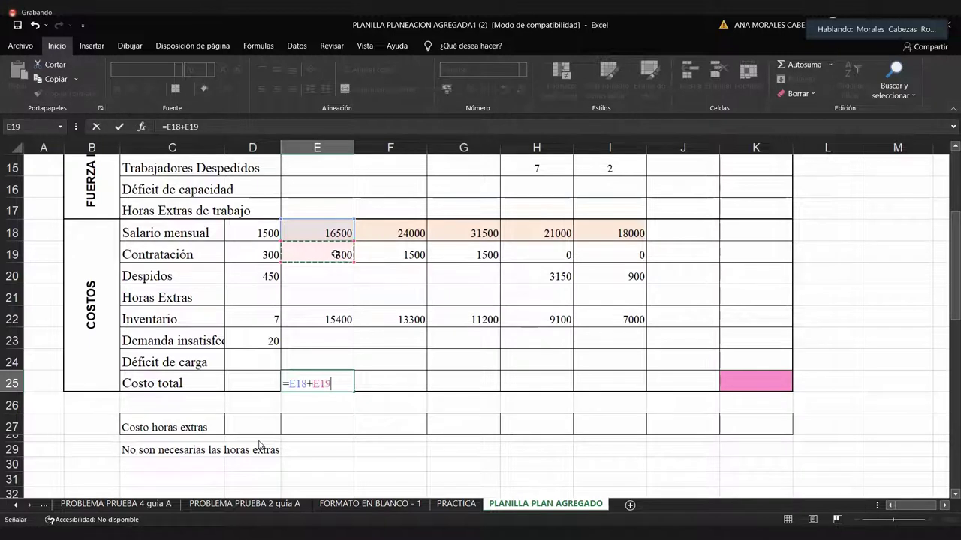
{"action": "type", "text": "+"}
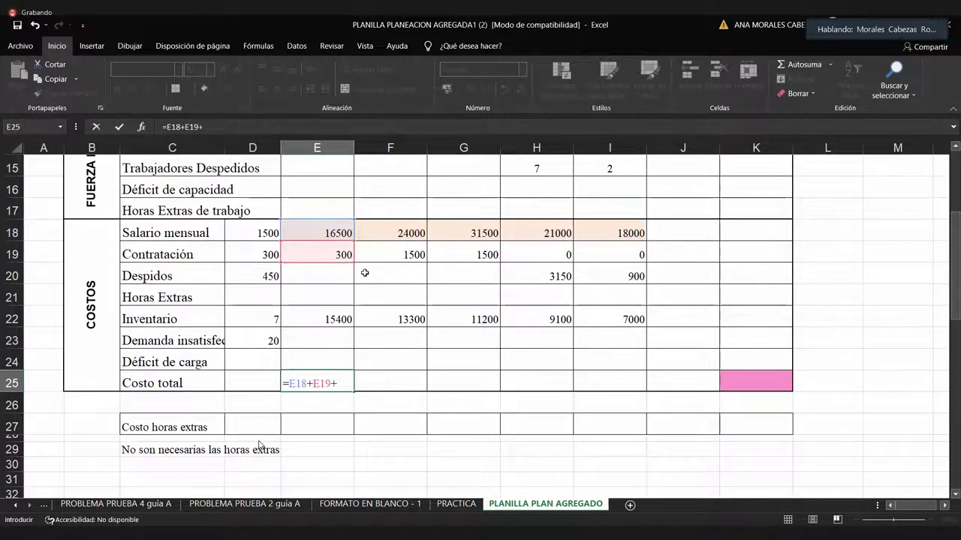
{"action": "left_click", "coordinate": [342, 312]}
{"action": "key", "text": "Return"}
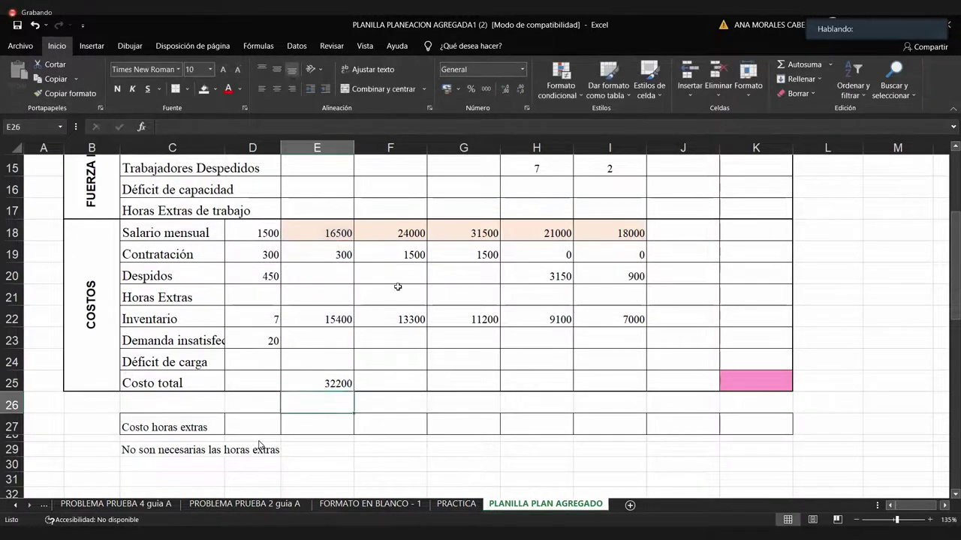
- Enter 0 as the Despidos cost for months 1 to 3 in E20, F20 and G20
{"action": "left_click", "coordinate": [331, 280]}
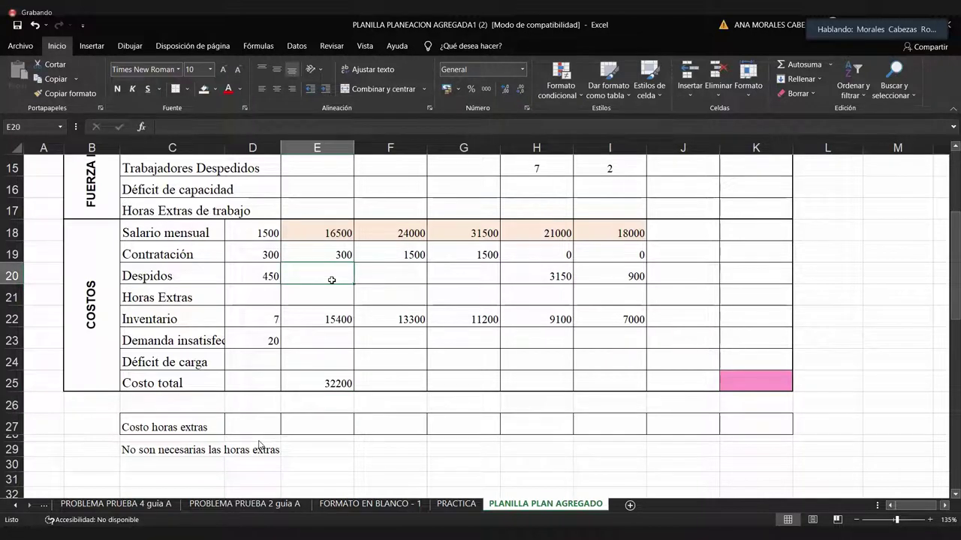
{"action": "type", "text": "0"}
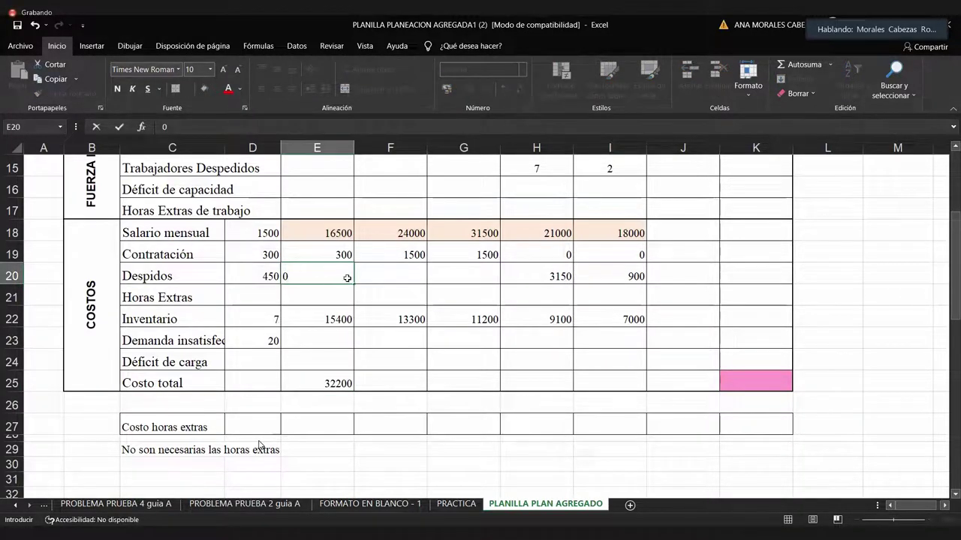
{"action": "left_click", "coordinate": [382, 274]}
{"action": "type", "text": "0"}
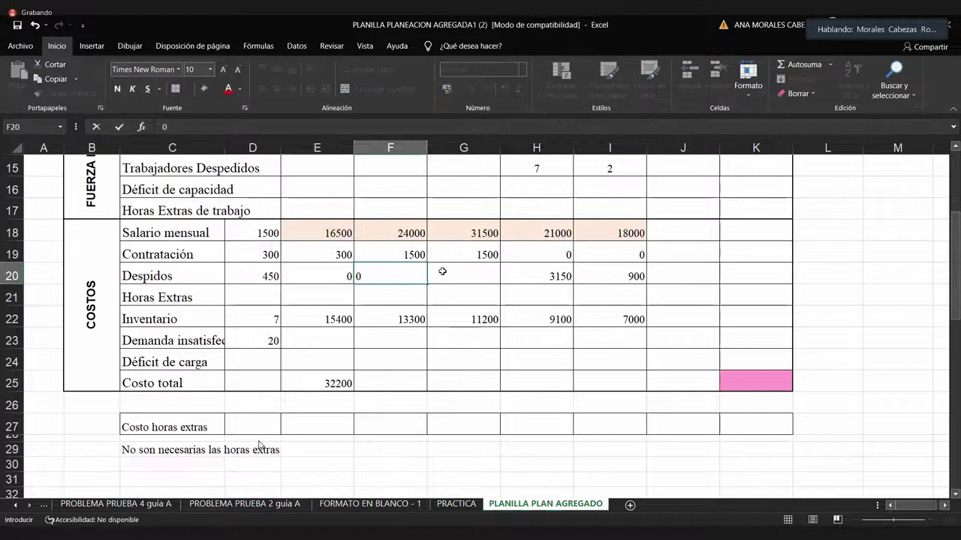
{"action": "left_click", "coordinate": [442, 273]}
{"action": "type", "text": "0"}
{"action": "key", "text": "Return"}
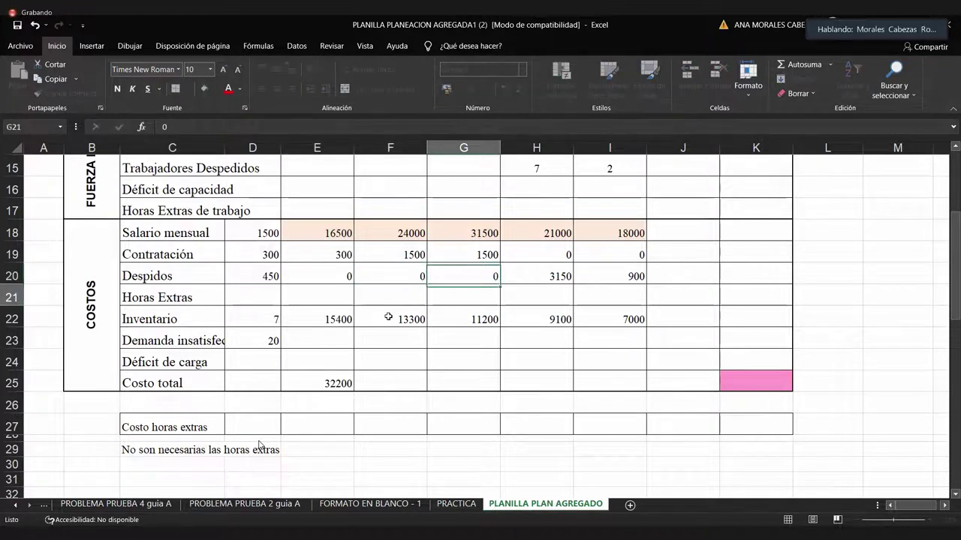
- Enter 0 as the Horas Extras cost in E21, F21 and G21, and fill it across to I21
{"action": "left_click", "coordinate": [319, 302]}
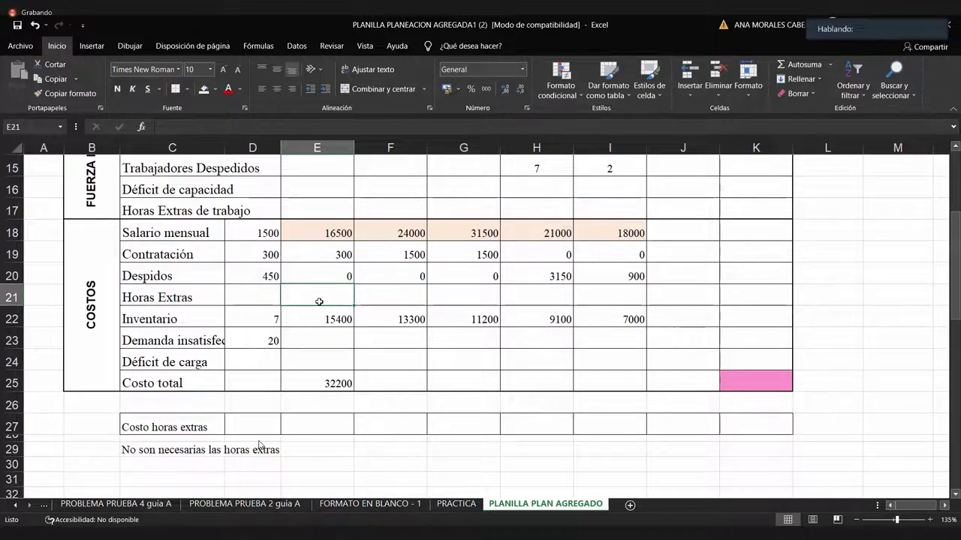
{"action": "type", "text": "0"}
{"action": "left_click", "coordinate": [394, 293]}
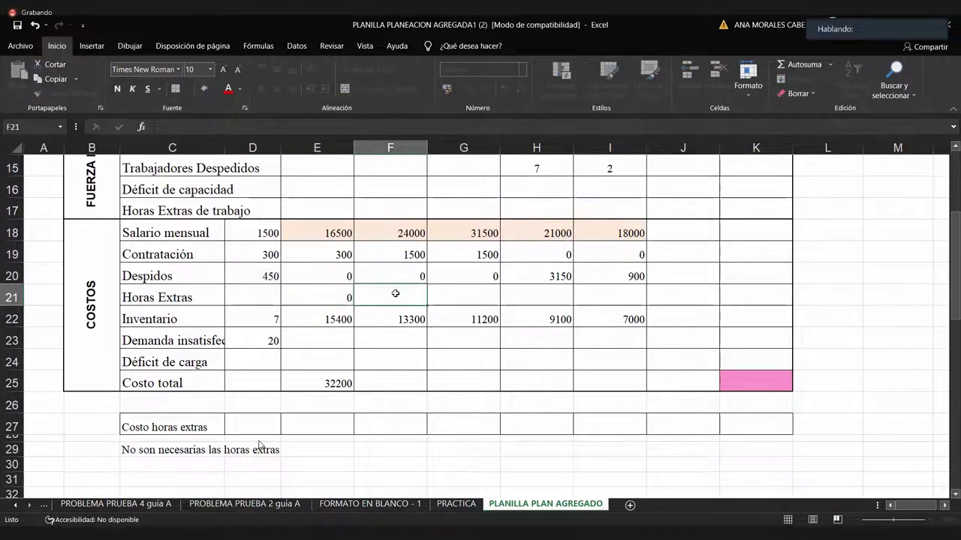
{"action": "type", "text": "0"}
{"action": "left_click", "coordinate": [458, 298]}
{"action": "type", "text": "0"}
{"action": "key", "text": "Return"}
{"action": "left_click", "coordinate": [462, 300]}
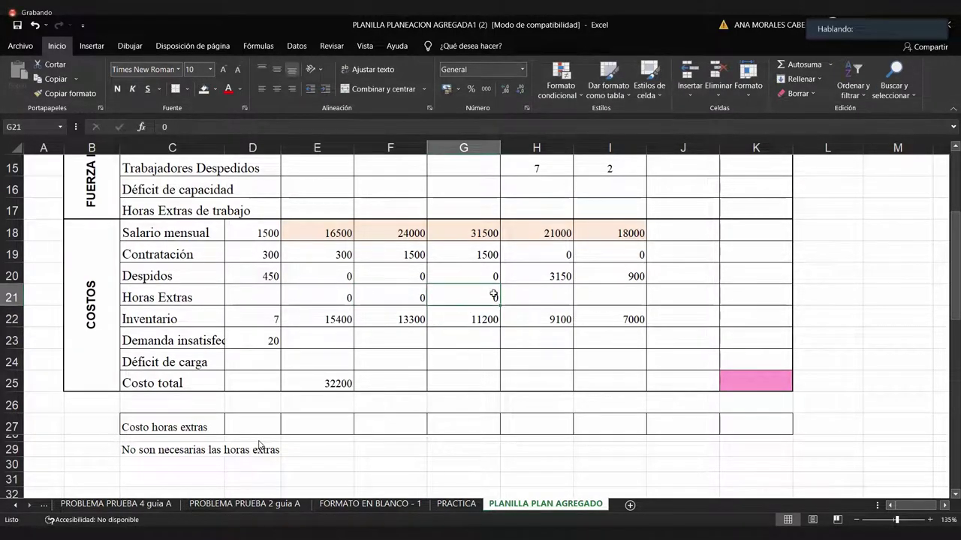
{"action": "left_click_drag", "start_coordinate": [500, 306], "coordinate": [625, 302]}
{"action": "double_click", "coordinate": [370, 381]}
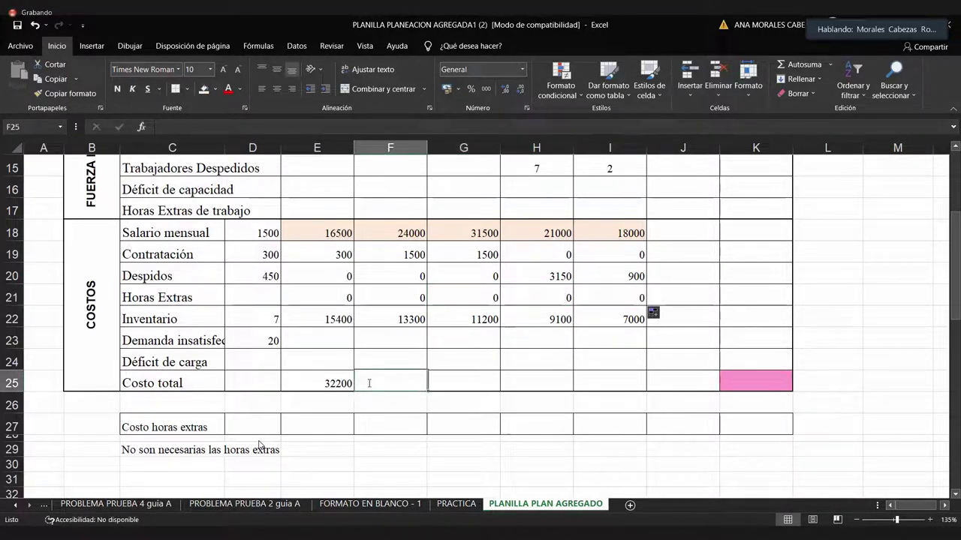
{"action": "key", "text": "Escape"}
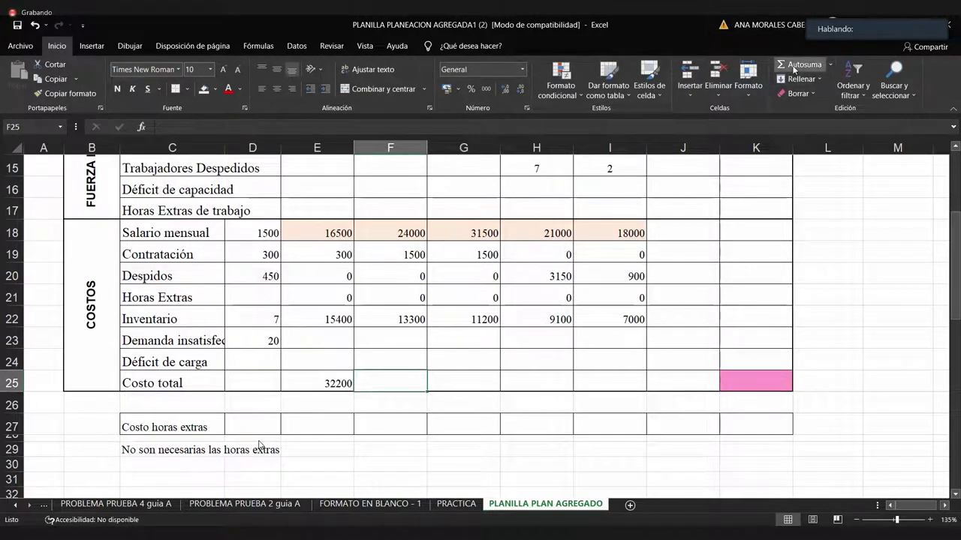
{"action": "key", "text": "alt+equal"}
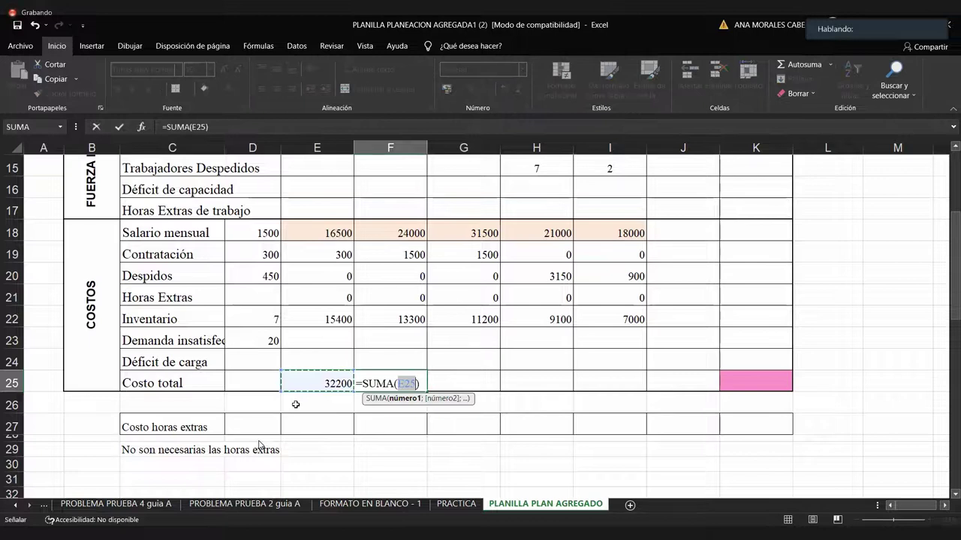
{"action": "key", "text": "Escape"}
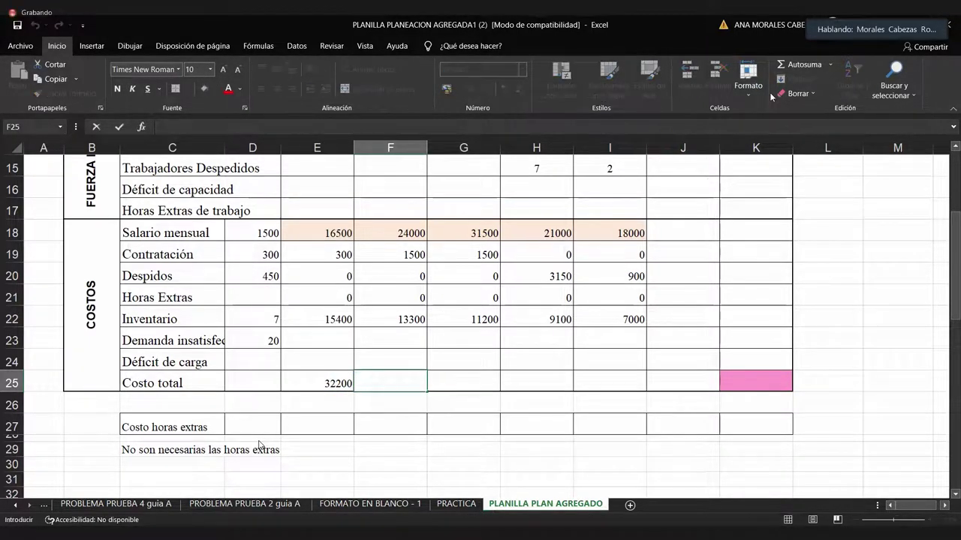
- Calculate the month 2 Costo total in F25 with =SUMA(F18:F22) and fill it across to I25
{"action": "left_click", "coordinate": [795, 66]}
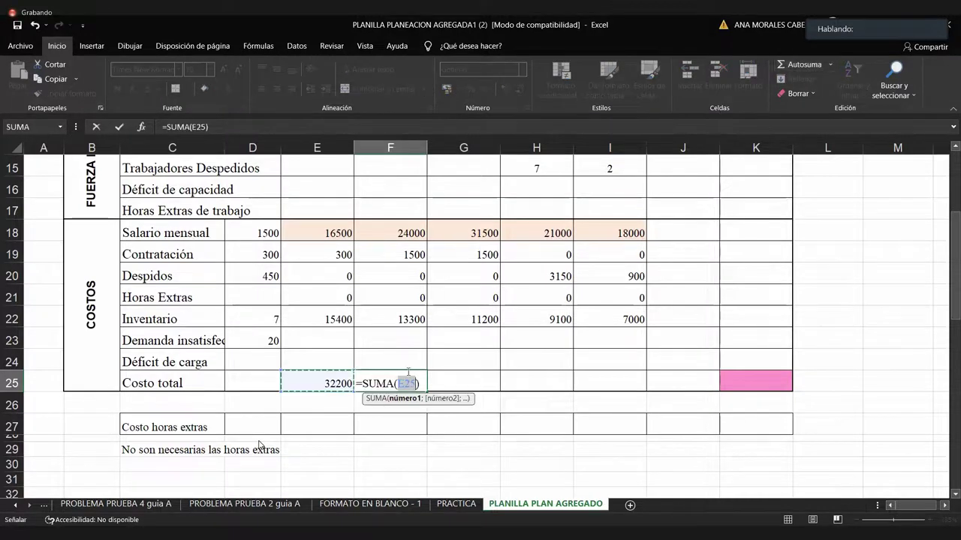
{"action": "left_click", "coordinate": [416, 325]}
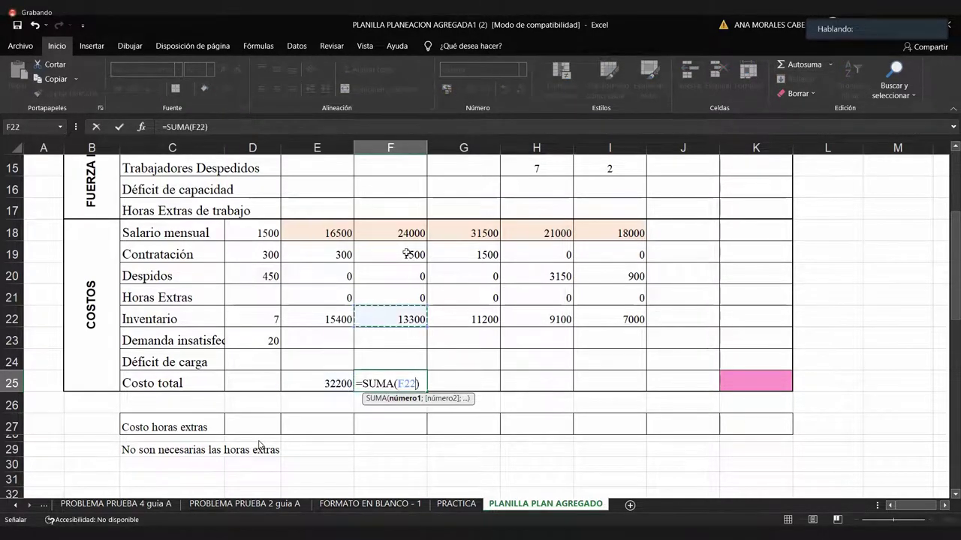
{"action": "left_click", "coordinate": [402, 234]}
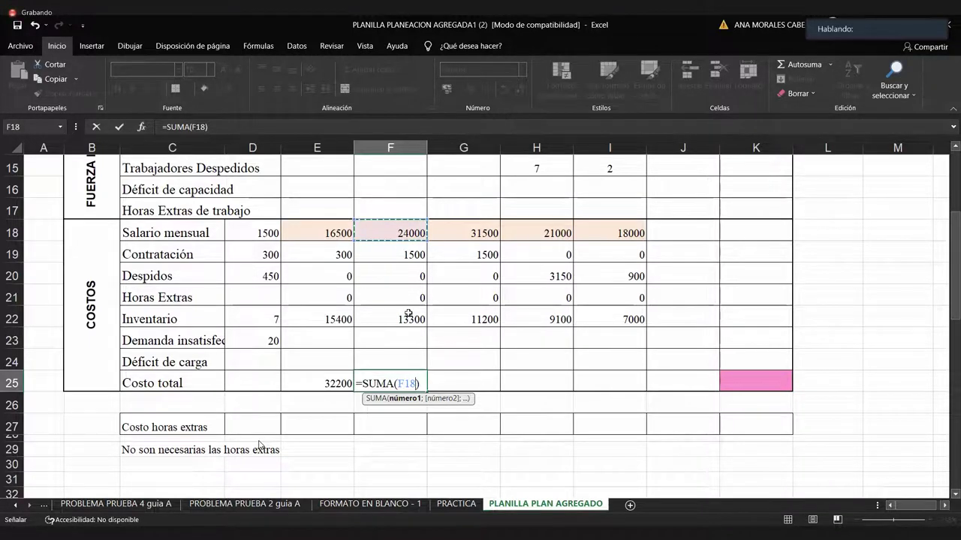
{"action": "key", "text": "shift+Down"}
{"action": "key", "text": "shift+Down"}
{"action": "key", "text": "shift+Down"}
{"action": "key", "text": "shift+Down"}
{"action": "key", "text": "Return"}
{"action": "left_click", "coordinate": [410, 381]}
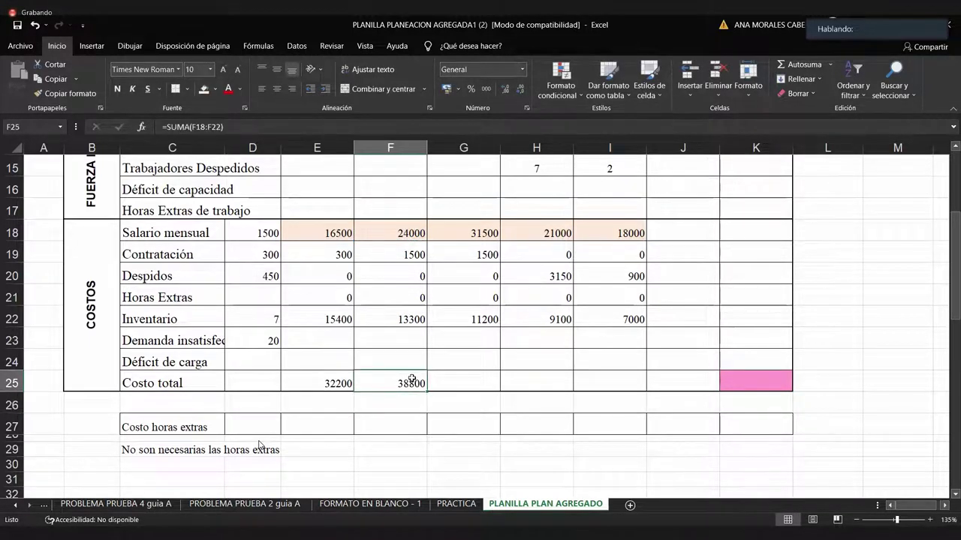
{"action": "left_click_drag", "start_coordinate": [429, 392], "coordinate": [623, 383]}
- Add up the monthly total costs in the pink cell K25 with =SUMA(E25:I25)
{"action": "double_click", "coordinate": [744, 383]}
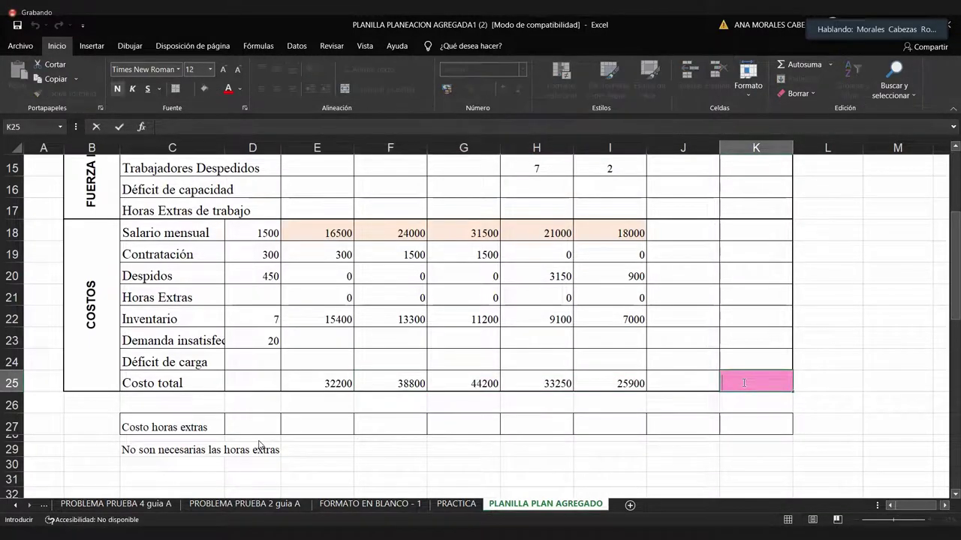
{"action": "type", "text": "="}
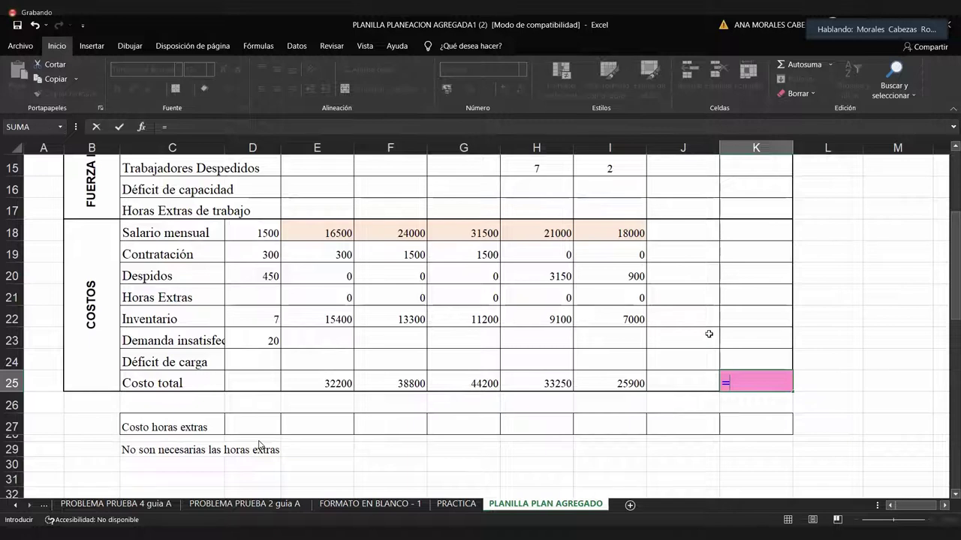
{"action": "key", "text": "Escape"}
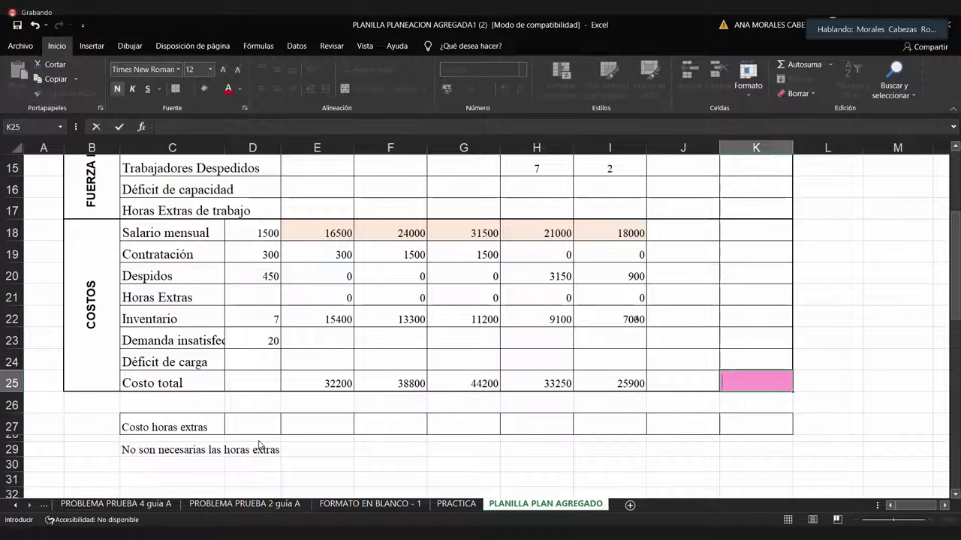
{"action": "left_click", "coordinate": [779, 65]}
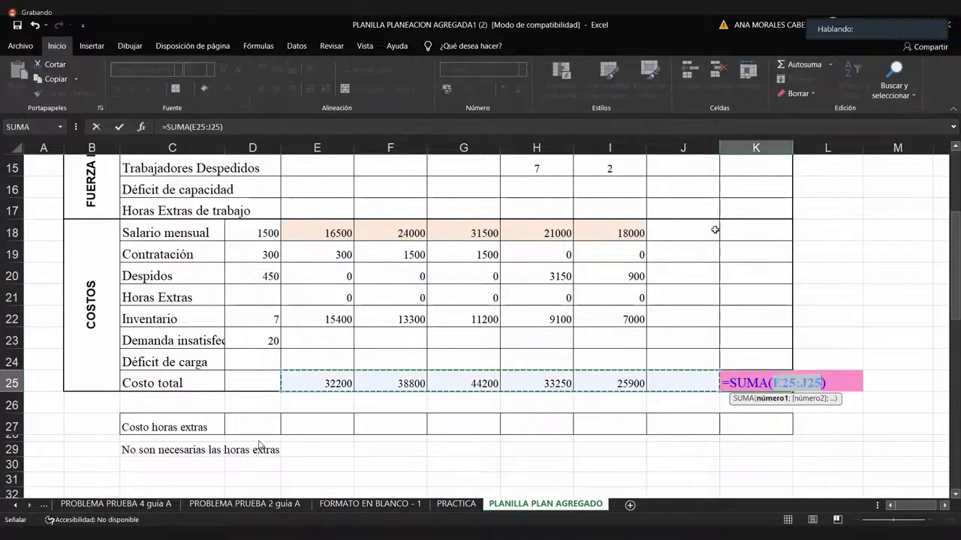
{"action": "type", "text": "4"}
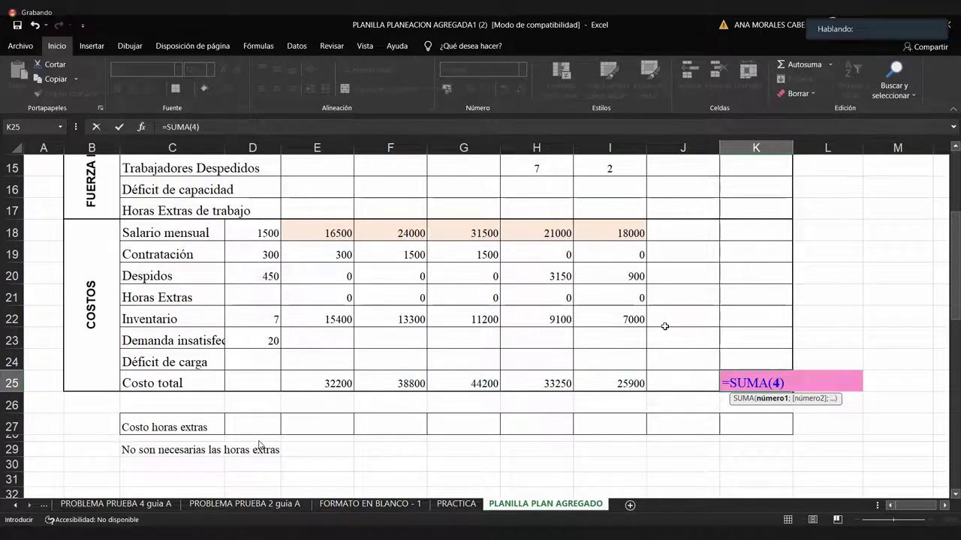
{"action": "key", "text": "BackSpace"}
{"action": "left_click", "coordinate": [345, 384]}
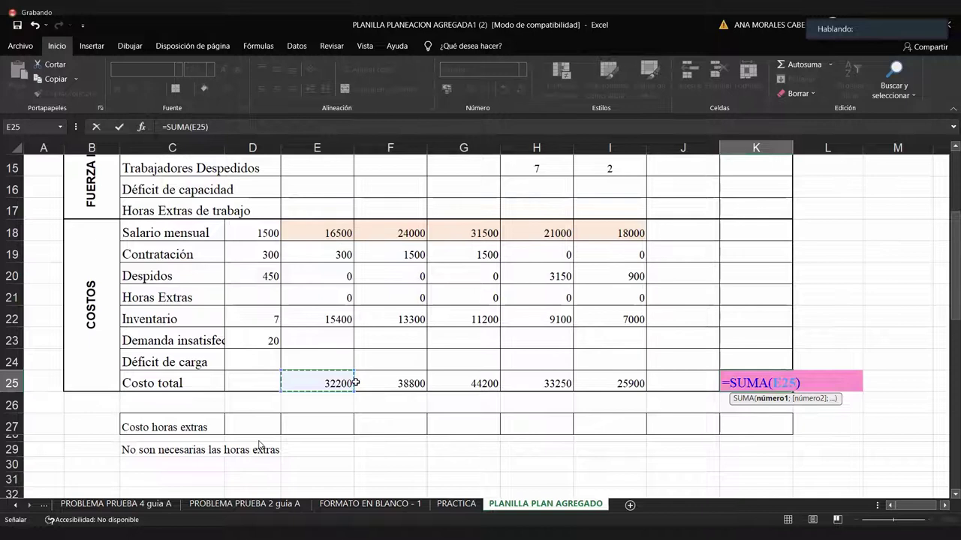
{"action": "left_click", "coordinate": [587, 384], "text": "shift"}
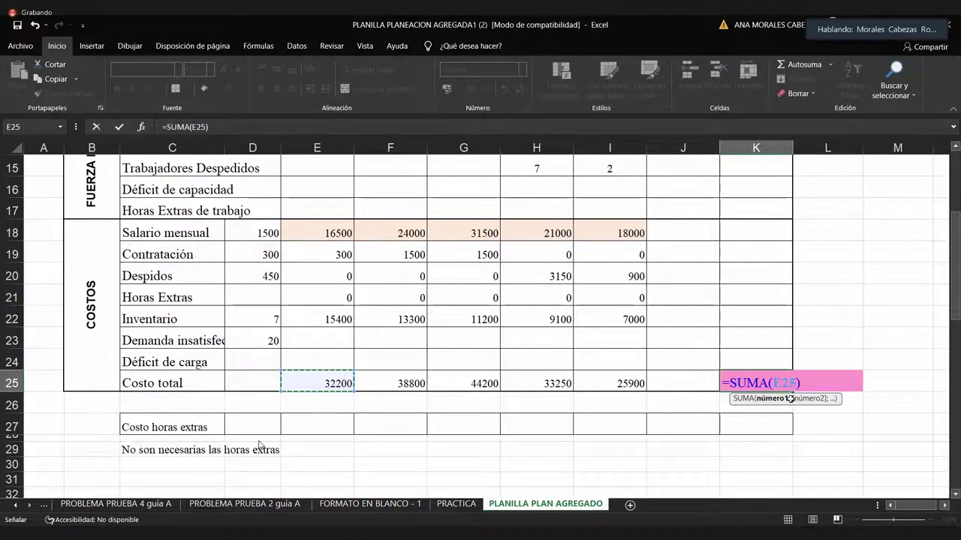
{"action": "key", "text": "Return"}
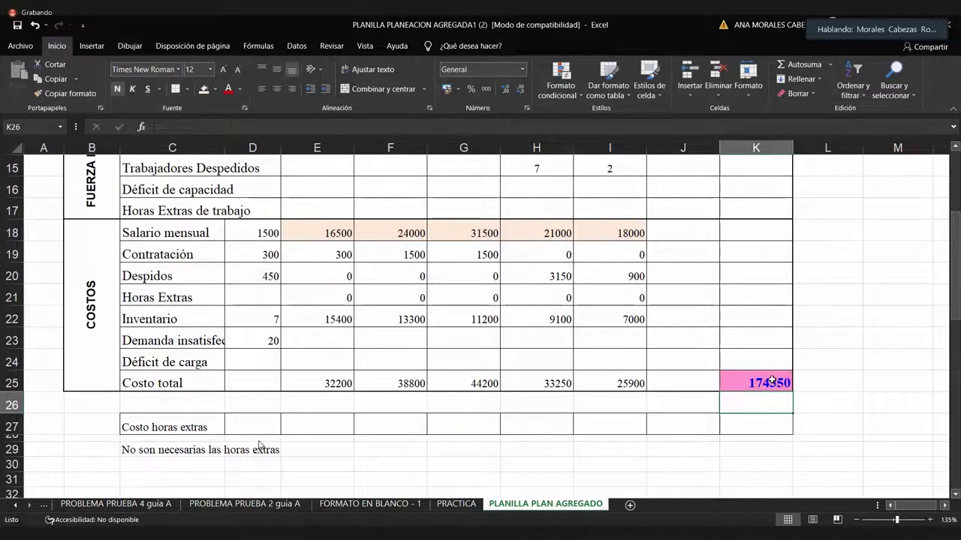
{"action": "left_click", "coordinate": [772, 380]}
{"action": "left_click_drag", "start_coordinate": [955, 327], "coordinate": [957, 247]}
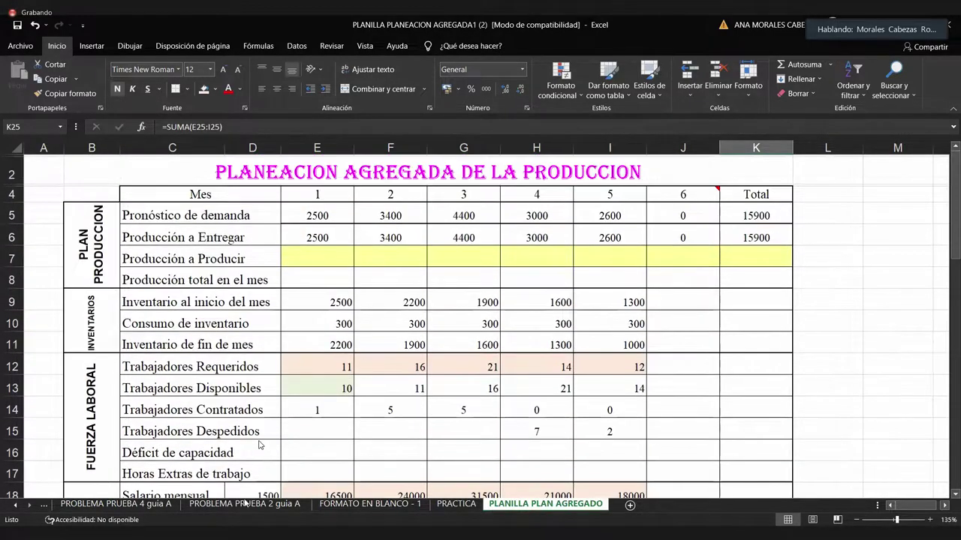
{"action": "right_click", "coordinate": [571, 507]}
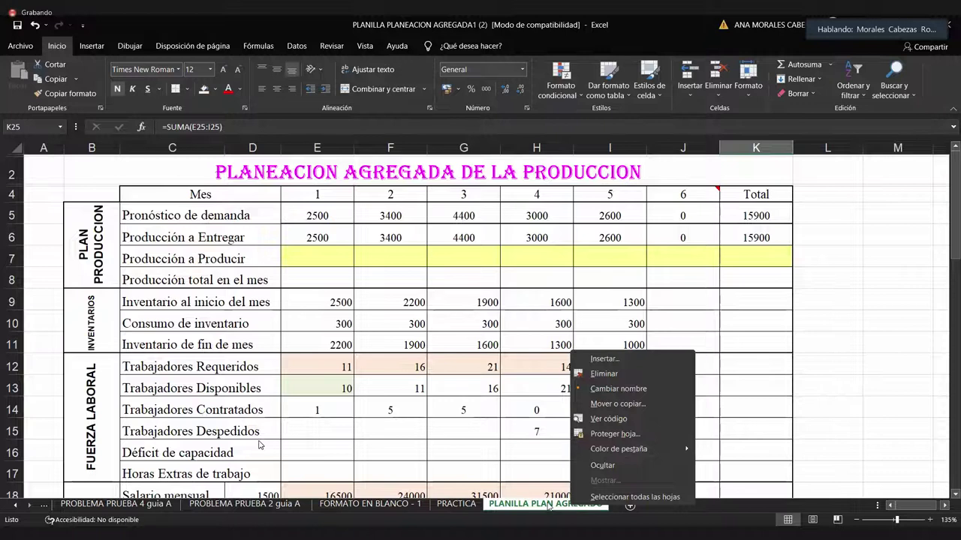
{"action": "left_click", "coordinate": [598, 505]}
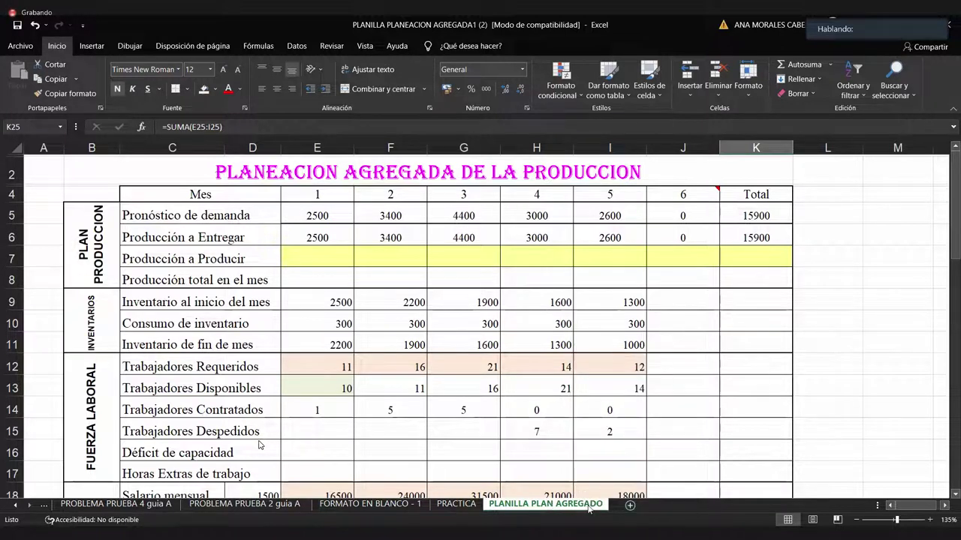
{"action": "right_click", "coordinate": [589, 507]}
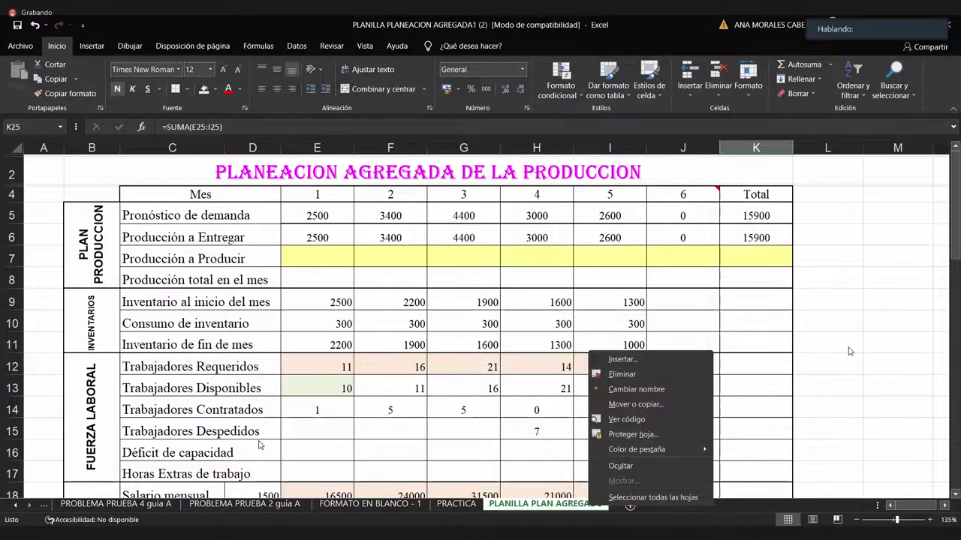
{"action": "left_click", "coordinate": [630, 517]}
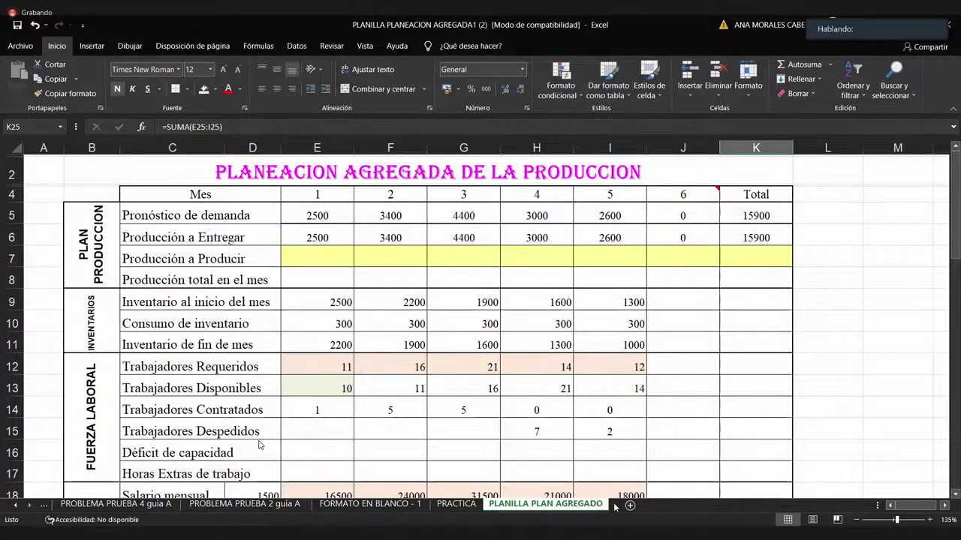
{"action": "left_click", "coordinate": [471, 506]}
{"action": "left_click", "coordinate": [390, 509]}
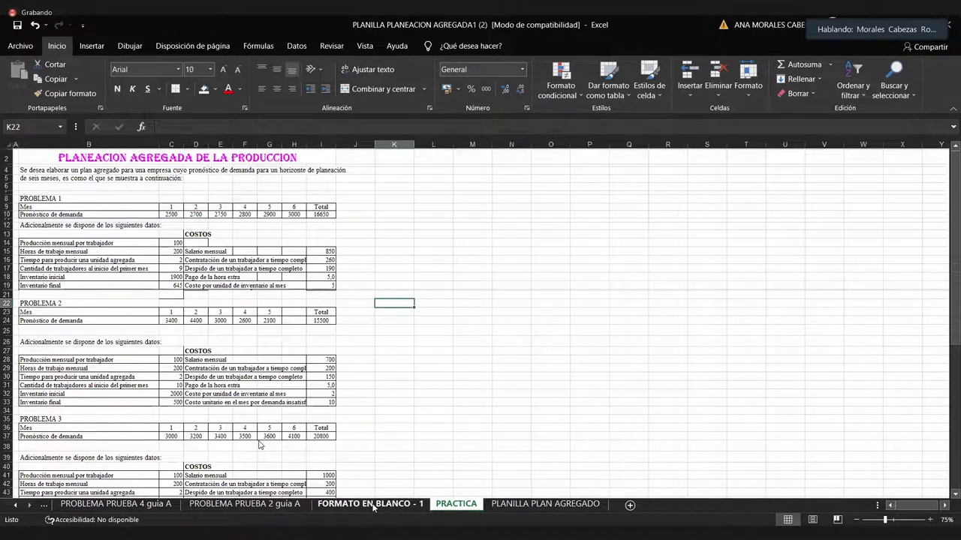
{"action": "left_click", "coordinate": [556, 504]}
{"action": "right_click", "coordinate": [542, 504]}
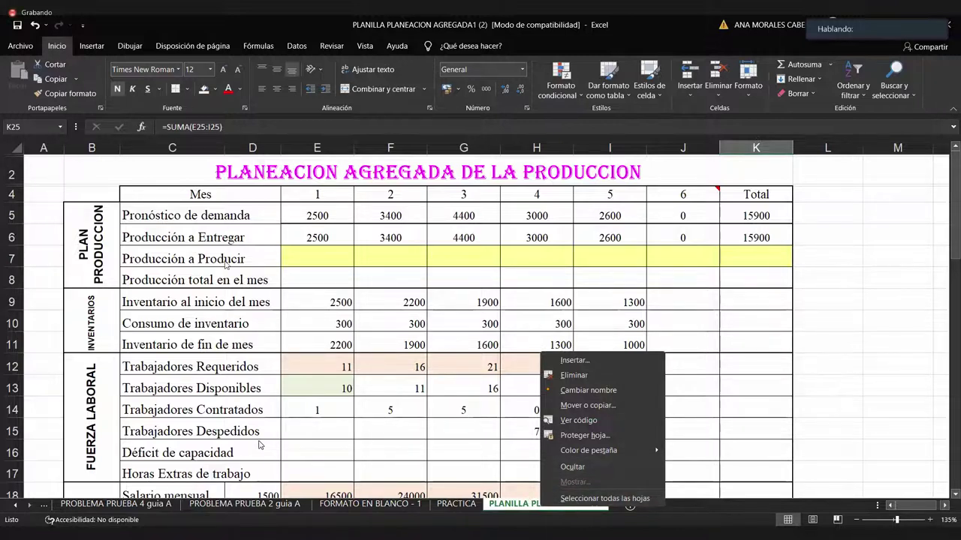
- Copy the whole planning table, range A2:L26, from the PLANILLA PLAN AGREGADO sheet
{"action": "left_click_drag", "start_coordinate": [49, 179], "coordinate": [755, 473]}
{"action": "left_click_drag", "start_coordinate": [709, 427], "coordinate": [801, 467]}
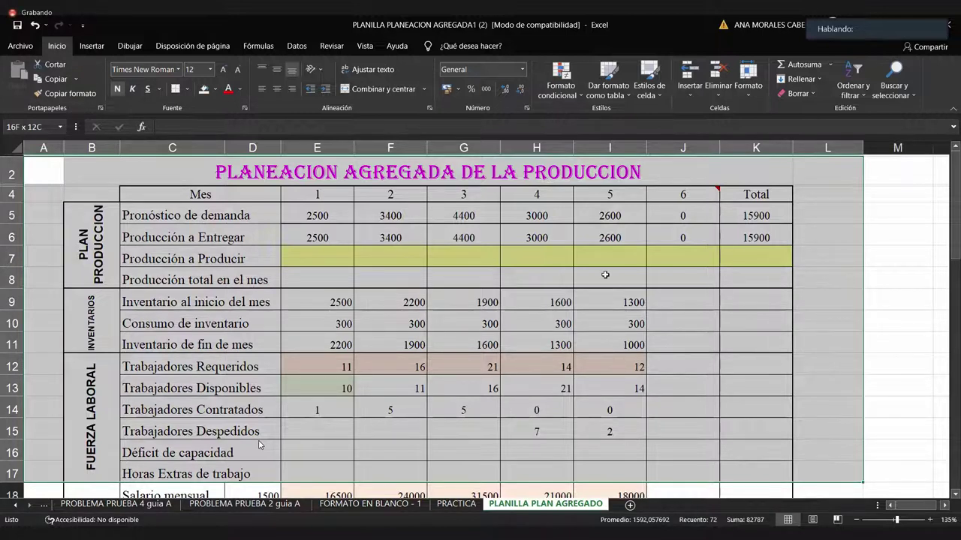
{"action": "scroll", "coordinate": [562, 213], "scroll_direction": "down", "scroll_amount": 6}
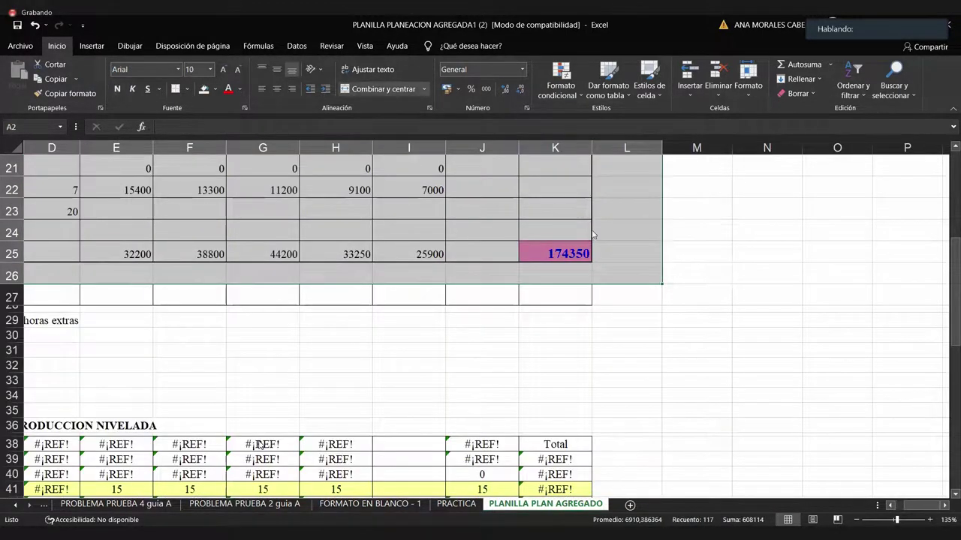
{"action": "right_click", "coordinate": [563, 211]}
{"action": "key", "text": "ctrl+c"}
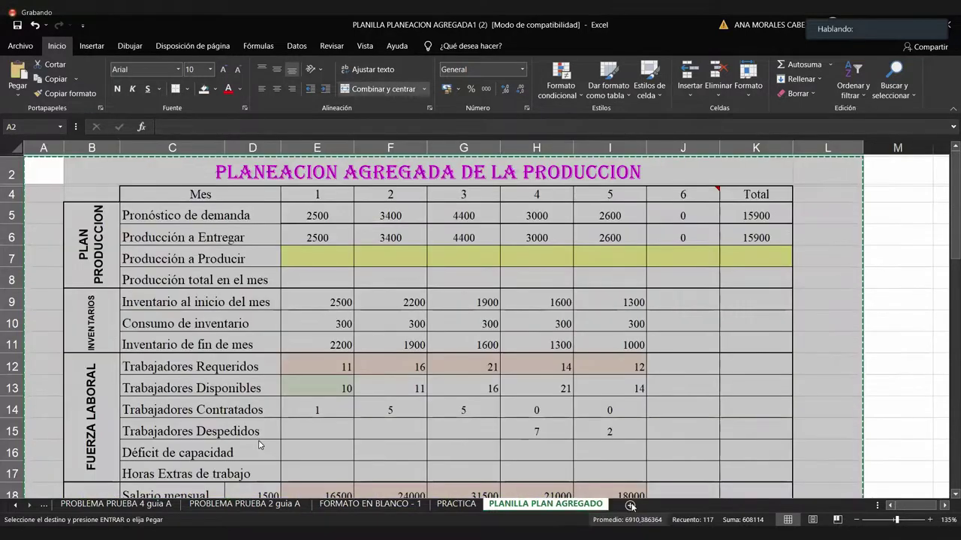
- Add a new sheet after PLANILLA PLAN AGREGADO and paste the copied planning table at A2
{"action": "left_click", "coordinate": [631, 505]}
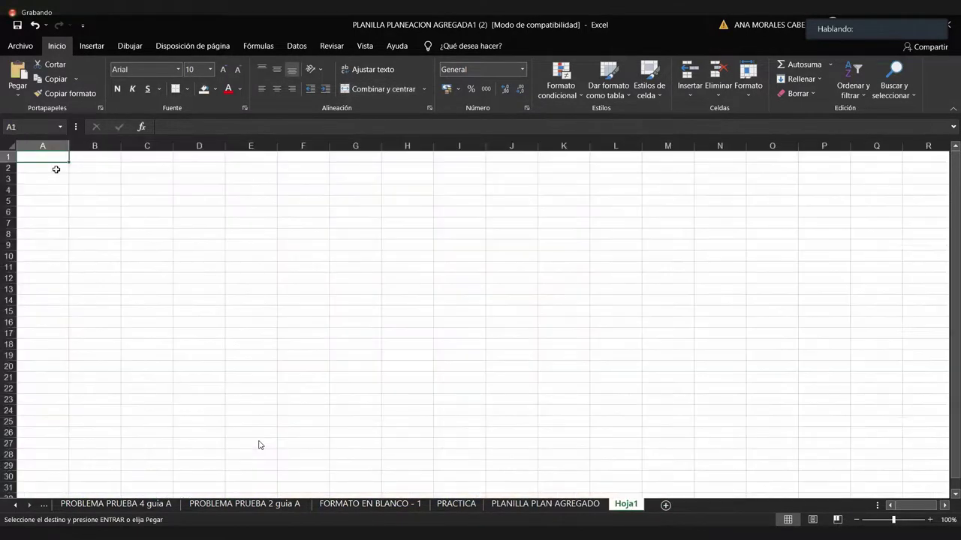
{"action": "left_click", "coordinate": [55, 170]}
{"action": "key", "text": "ctrl+v"}
{"action": "left_click", "coordinate": [671, 194]}
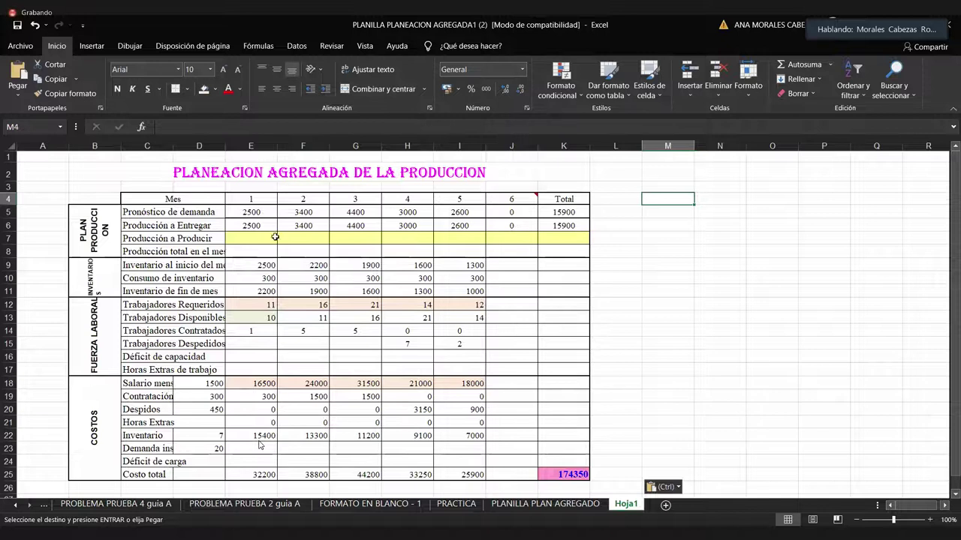
- Clear the inventory, workforce and cost results in E9:K25 of the pasted table and widen column D slightly
{"action": "mouse_move", "coordinate": [250, 264]}
{"action": "left_mouse_down"}
{"action": "mouse_move", "coordinate": [510, 398]}
{"action": "mouse_move", "coordinate": [563, 442]}
{"action": "mouse_move", "coordinate": [556, 475]}
{"action": "left_mouse_up"}
{"action": "key", "text": "Delete"}
{"action": "left_click", "coordinate": [814, 363]}
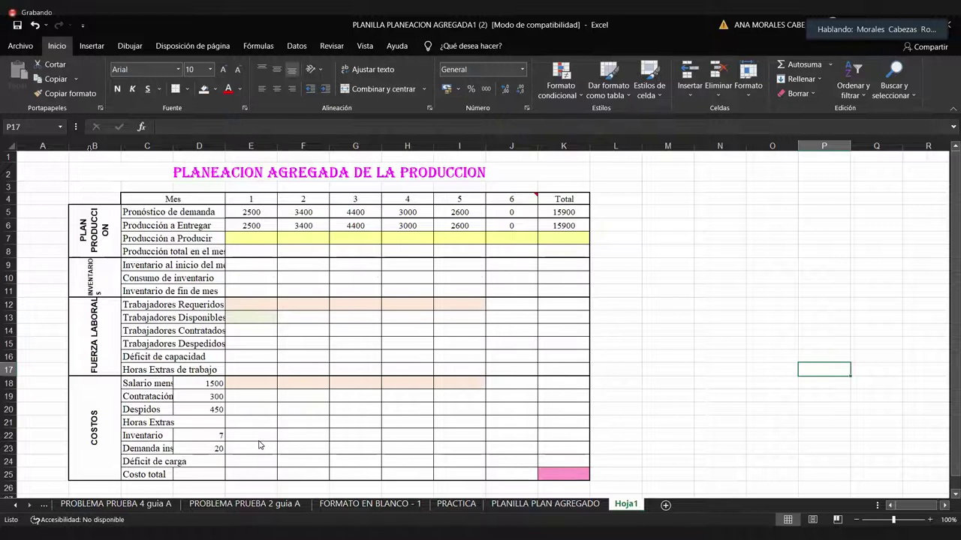
{"action": "key", "text": "ctrl+z"}
- Enter the heading "b) Fuerza nivelada" in A1 of the new sheet
{"action": "left_click", "coordinate": [65, 159]}
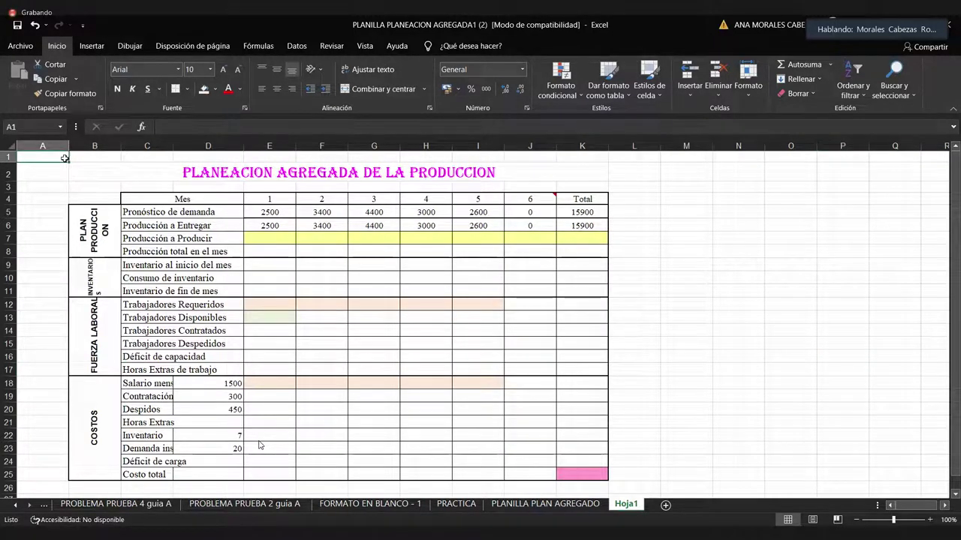
{"action": "type", "text": "b"}
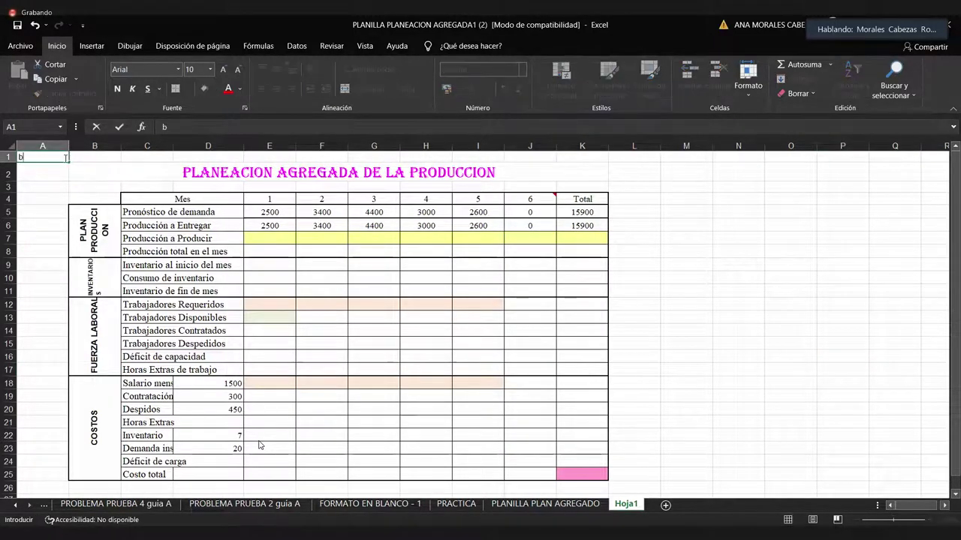
{"action": "type", "text": ")"}
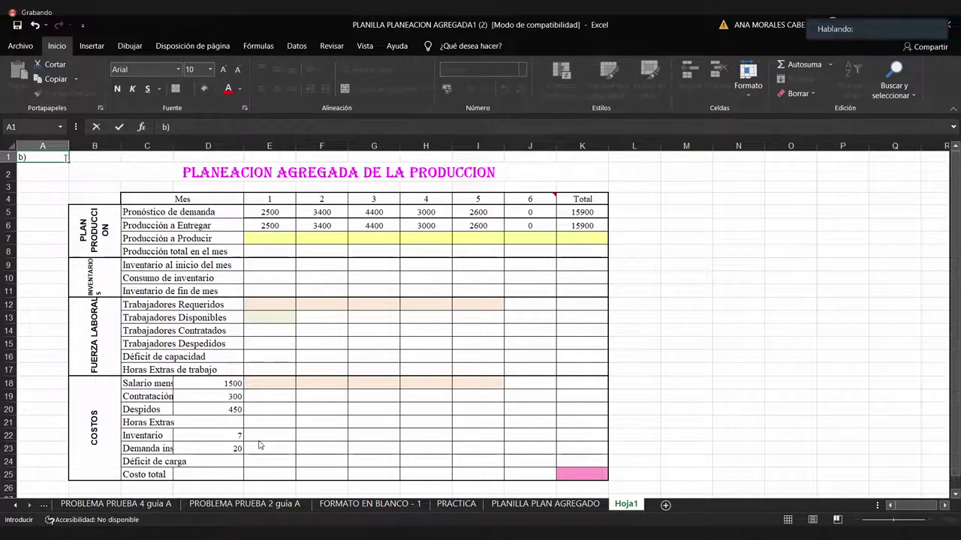
{"action": "type", "text": "Fuerza nivelada"}
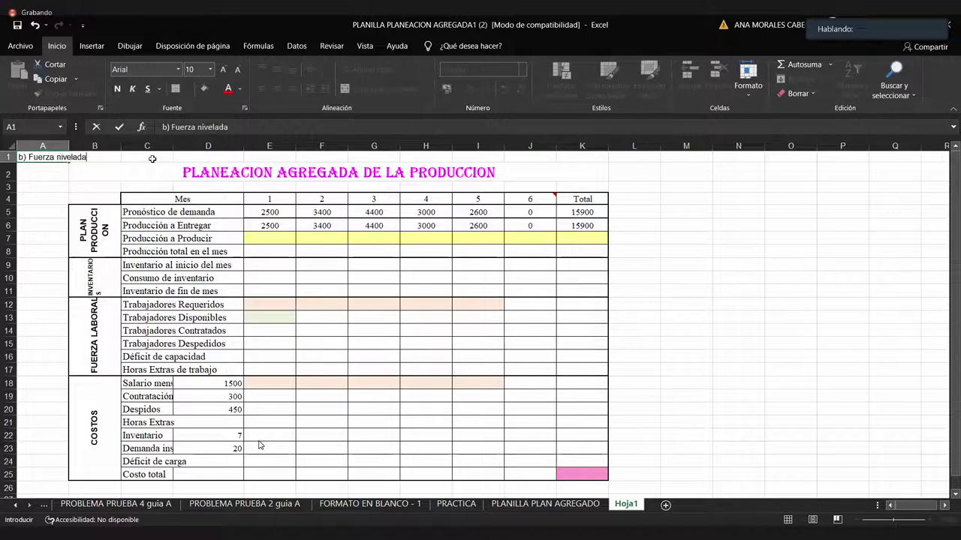
{"action": "left_click", "coordinate": [144, 183]}
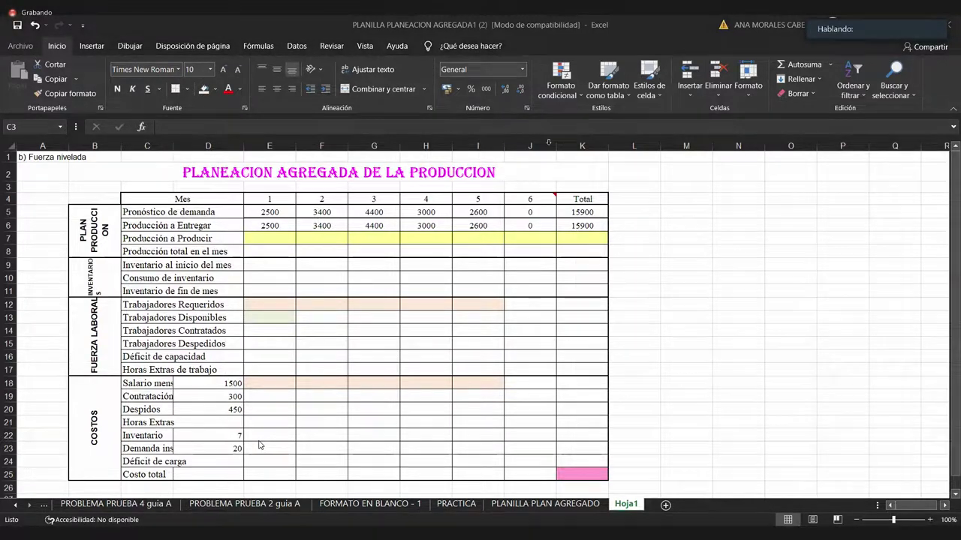
- Switch to the PowerPoint presentation and show the handwritten slide with the monthly salary cost calculation in full-screen slide show
{"action": "key", "text": "alt+Tab"}
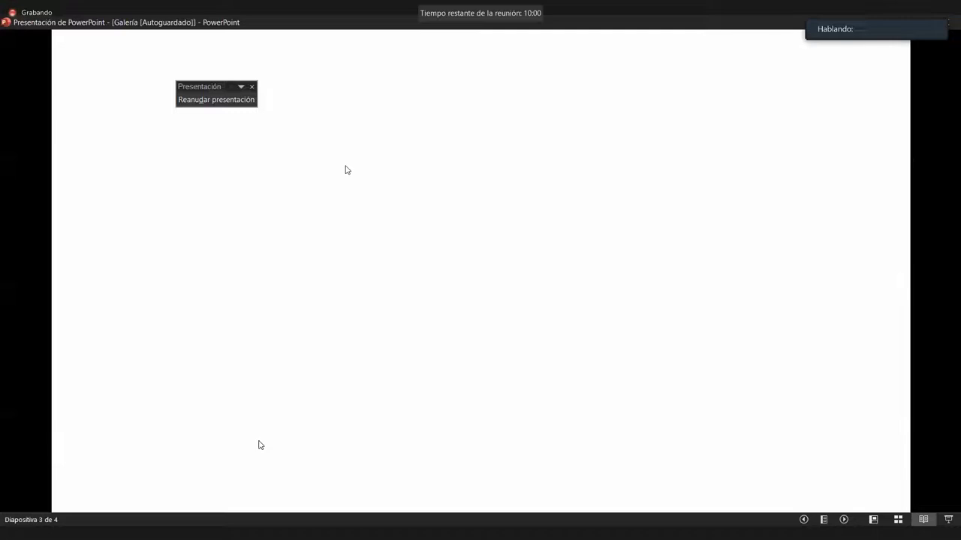
{"action": "left_click", "coordinate": [251, 87]}
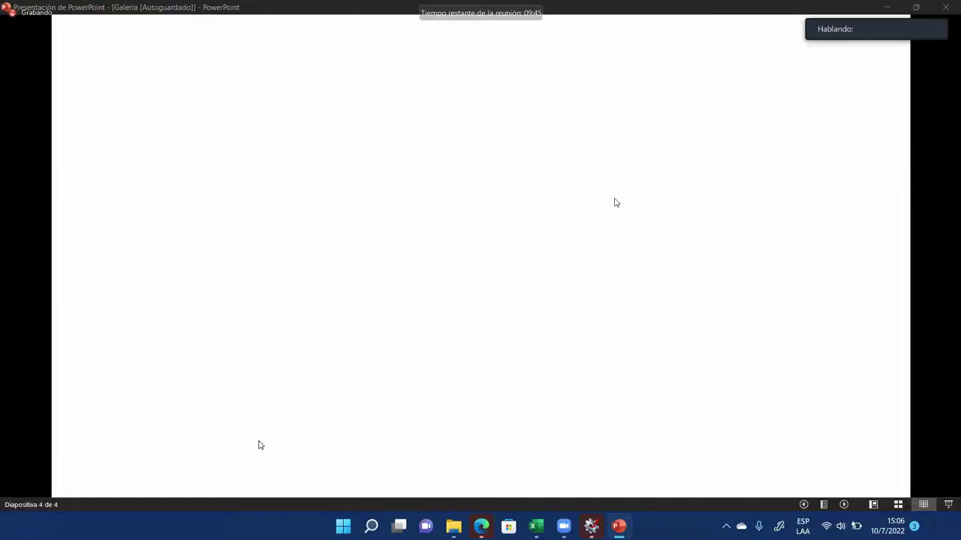
{"action": "left_click", "coordinate": [121, 472]}
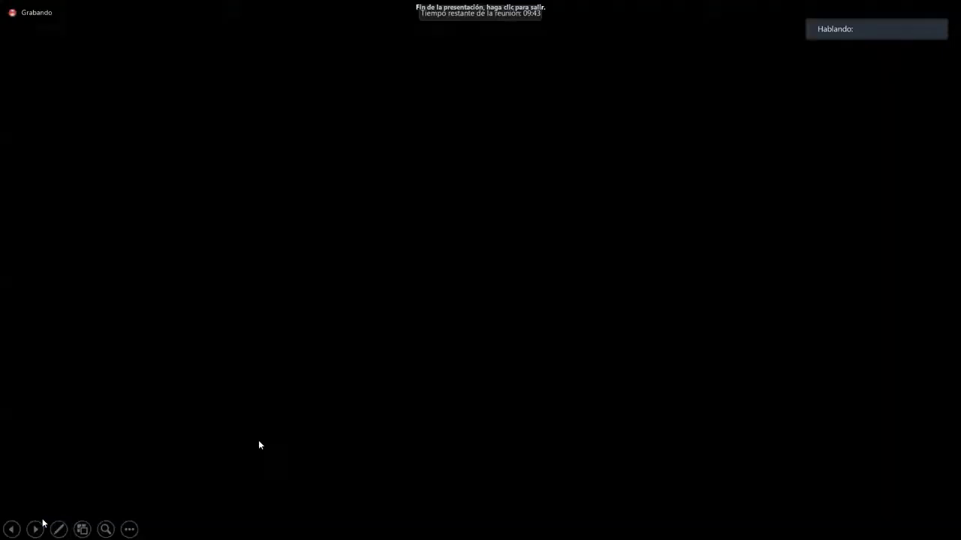
{"action": "left_click", "coordinate": [11, 529]}
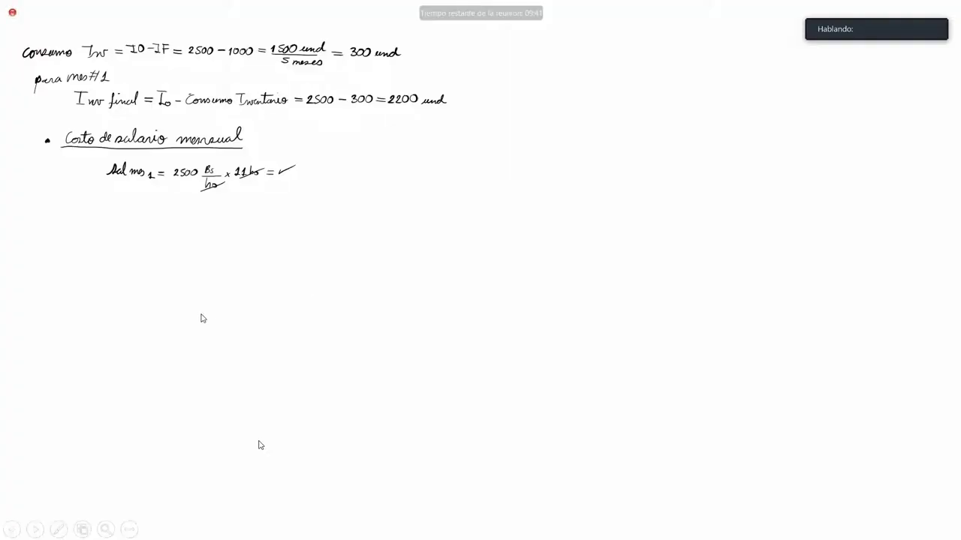
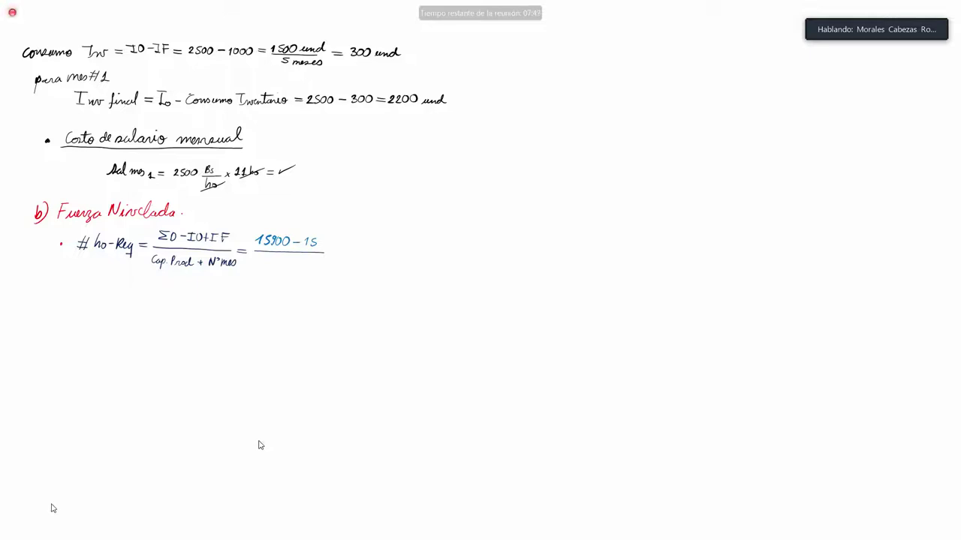
- Erase the handwritten 15 after "15900 –" in the # ho-Req numerator and restore the blue pen
{"action": "left_click", "coordinate": [58, 530]}
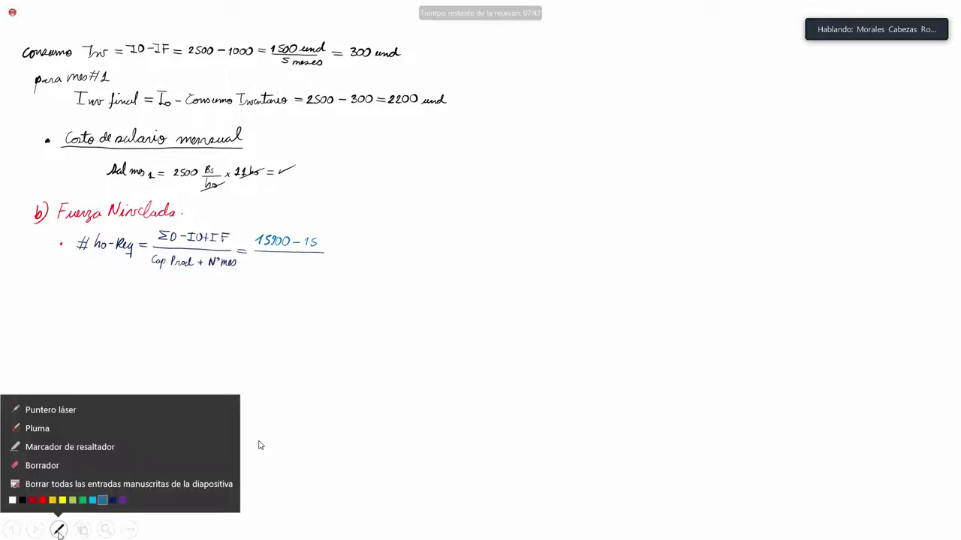
{"action": "left_click", "coordinate": [59, 466]}
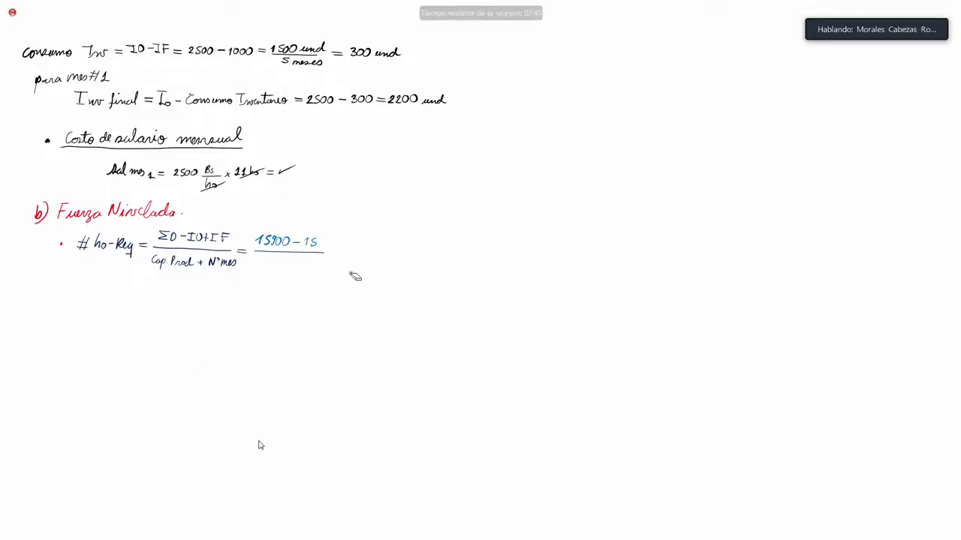
{"action": "left_click", "coordinate": [309, 243]}
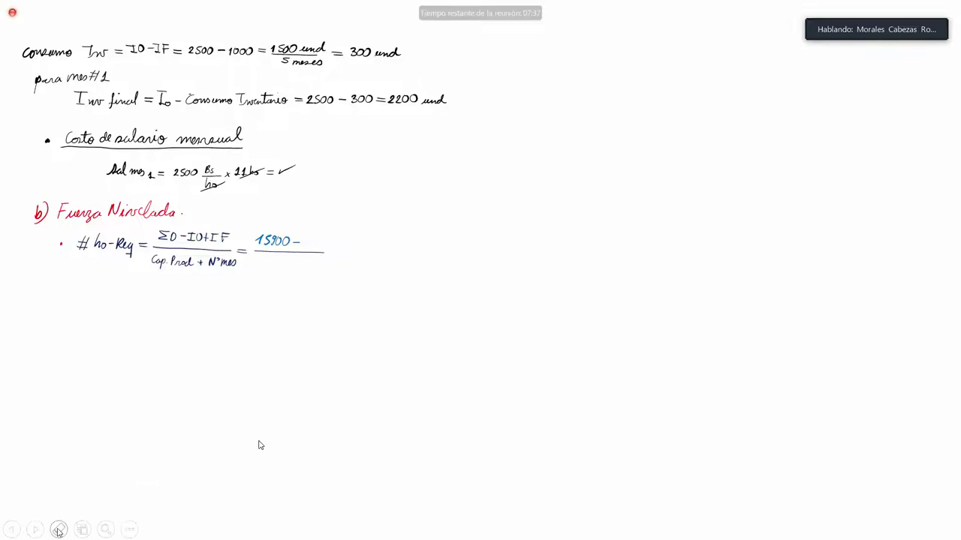
{"action": "left_click", "coordinate": [58, 531]}
{"action": "left_click", "coordinate": [103, 500]}
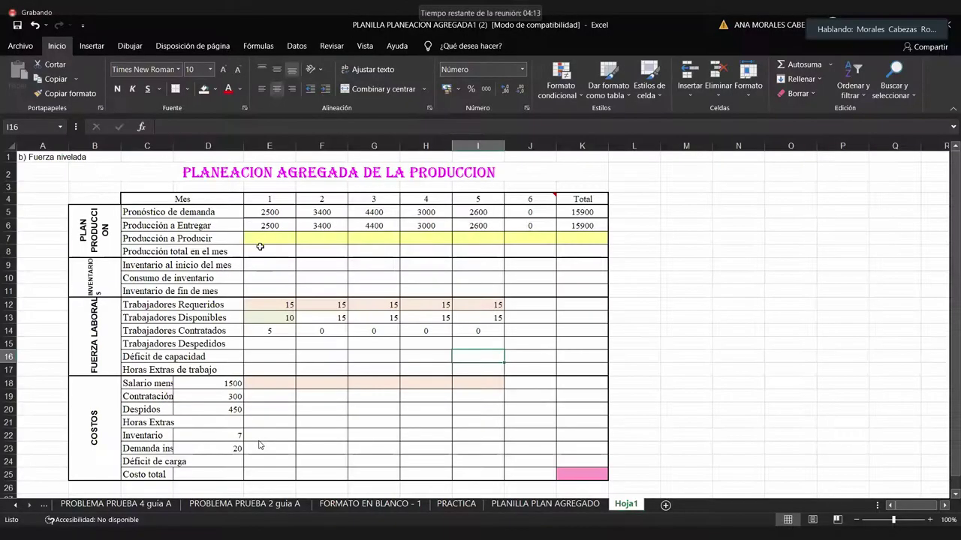
- Switch to the Excel workbook and fill Producción a Producir for months 1 to 5 (E7:I7) with 3000
{"action": "key", "text": "alt+Tab"}
{"action": "left_click", "coordinate": [250, 238]}
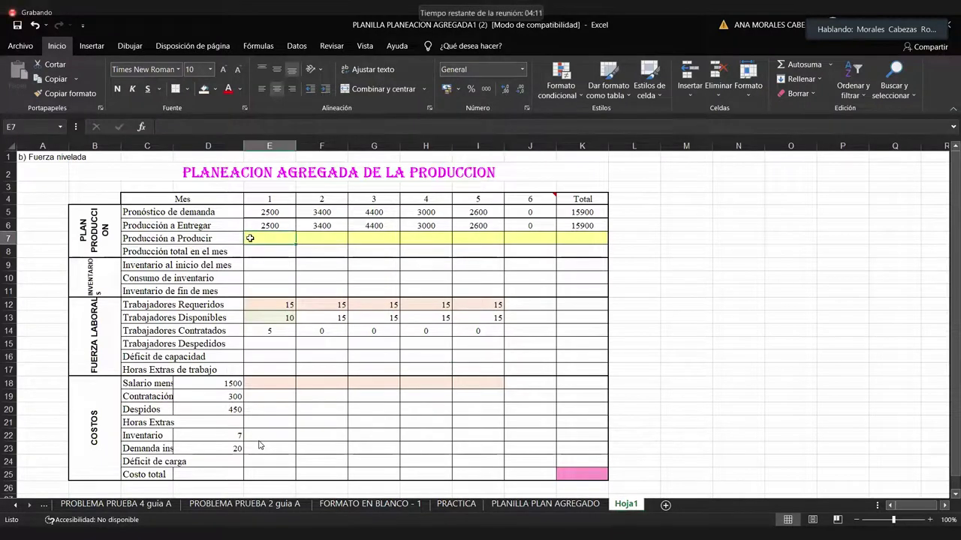
{"action": "type", "text": "3000"}
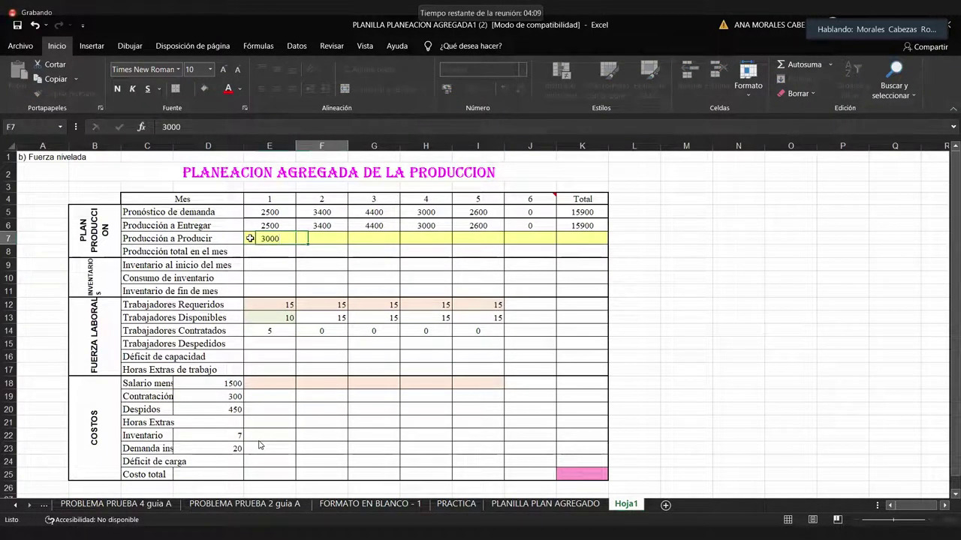
{"action": "key", "text": "ctrl+Return"}
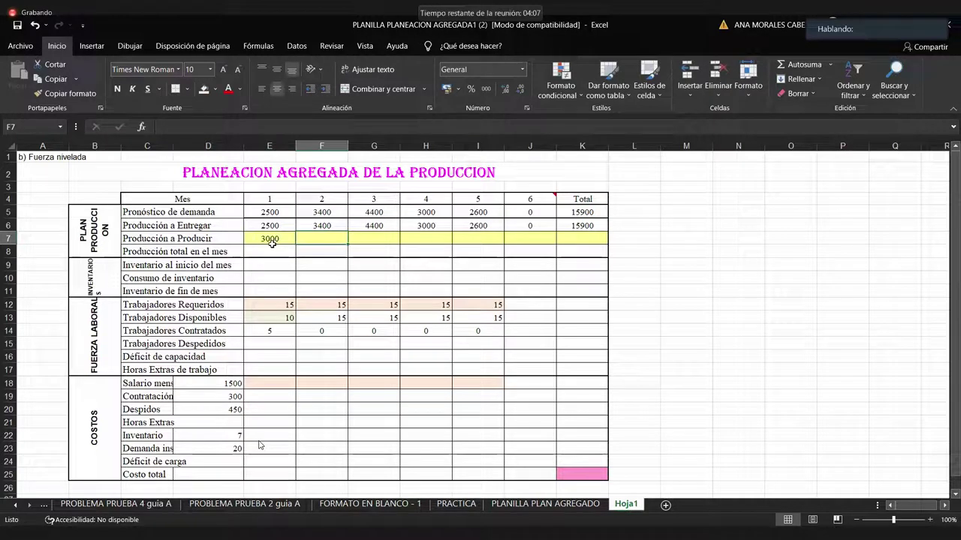
{"action": "left_click_drag", "start_coordinate": [297, 246], "coordinate": [515, 248]}
{"action": "left_click", "coordinate": [343, 255]}
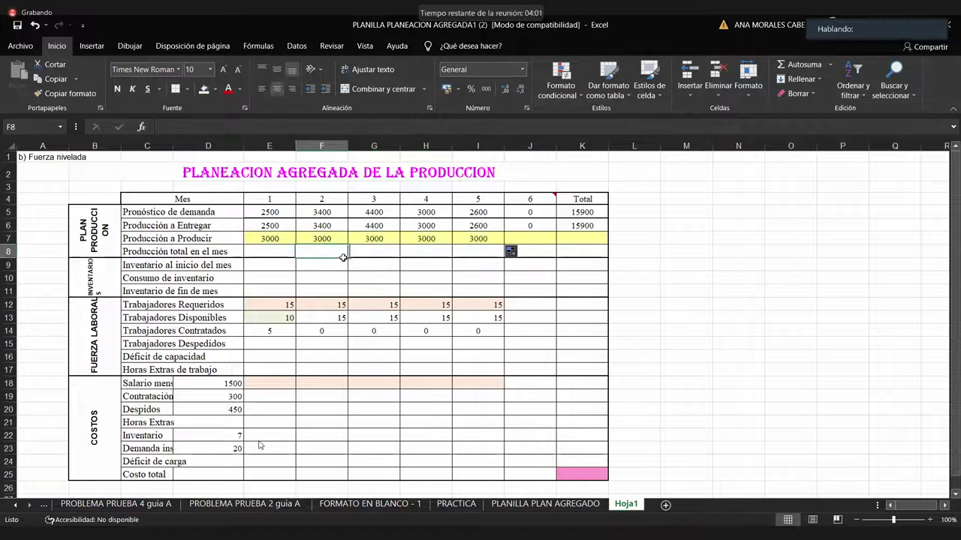
- Enter 2500 as the month 1 Inventario al inicio del mes in E9
{"action": "left_click", "coordinate": [270, 267]}
{"action": "type", "text": "2500"}
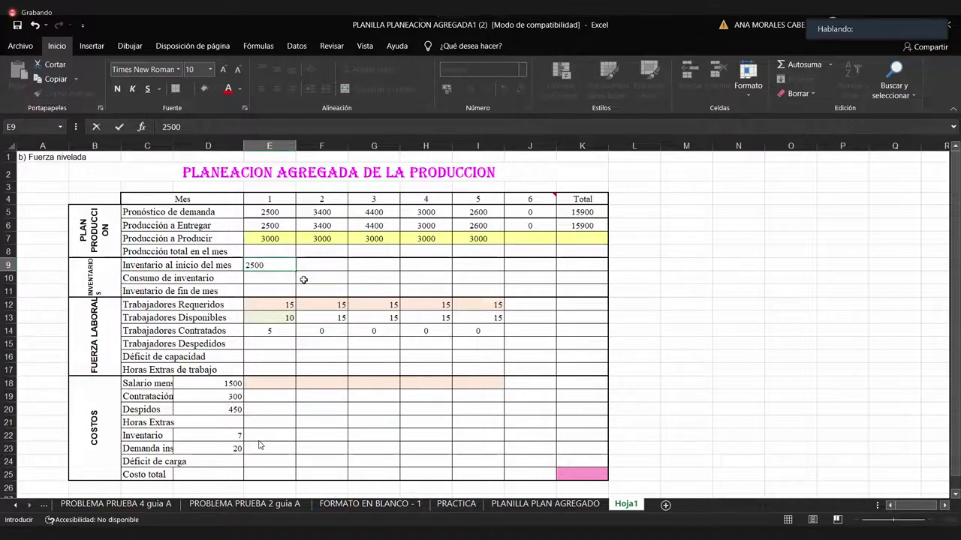
{"action": "left_click", "coordinate": [312, 278]}
{"action": "left_click", "coordinate": [272, 265]}
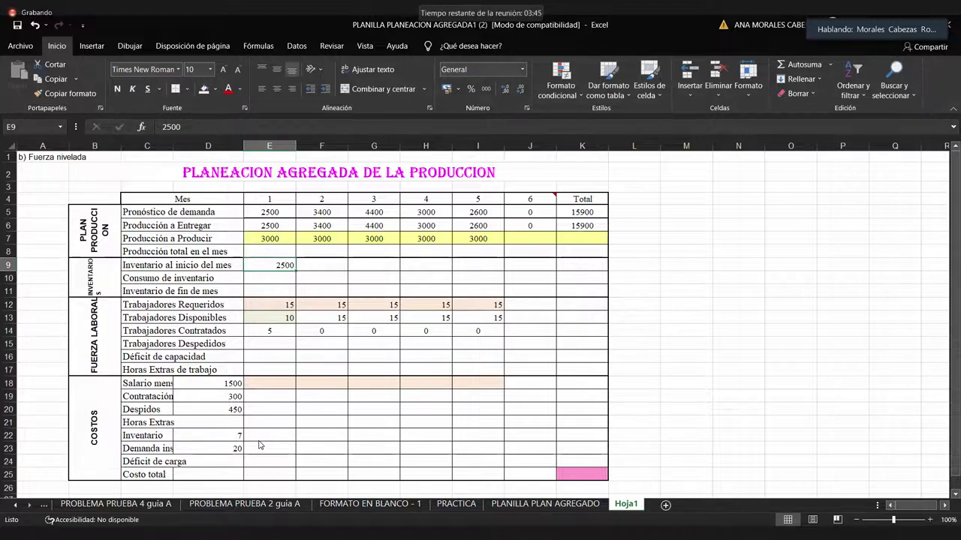
- Go to the PLANILLA PLAN AGREGADO sheet and select the month 1 Producción a Producir cell, E7
{"action": "left_click", "coordinate": [516, 504]}
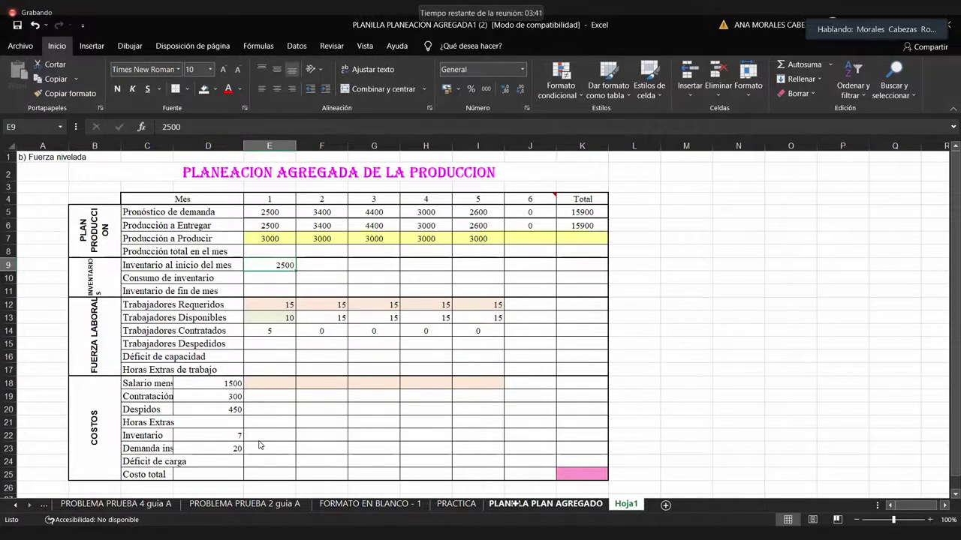
{"action": "left_click", "coordinate": [364, 299]}
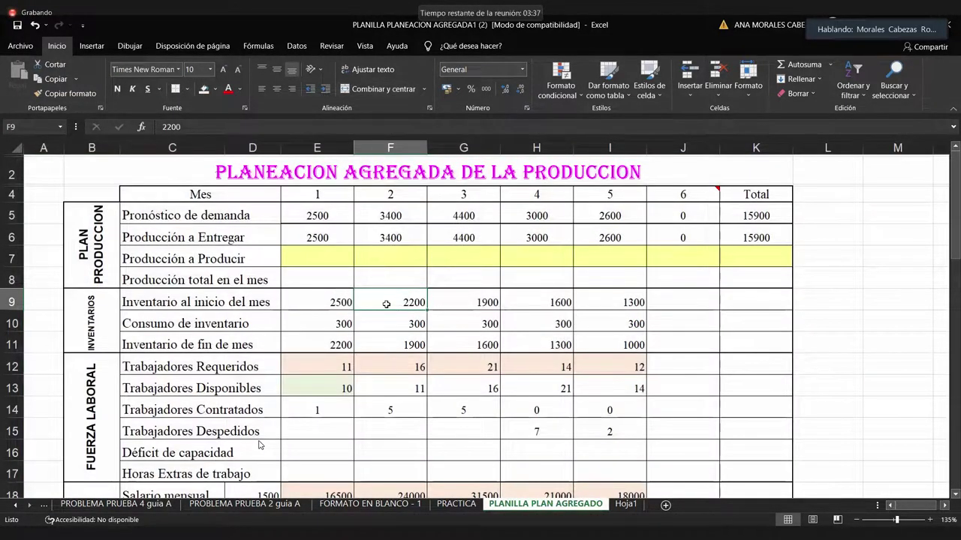
{"action": "left_click", "coordinate": [322, 259]}
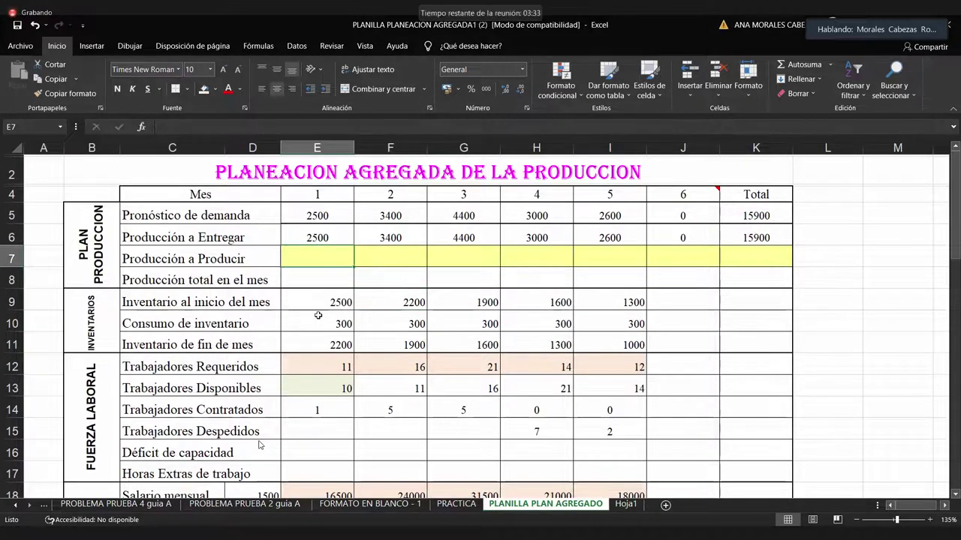
{"action": "double_click", "coordinate": [323, 261]}
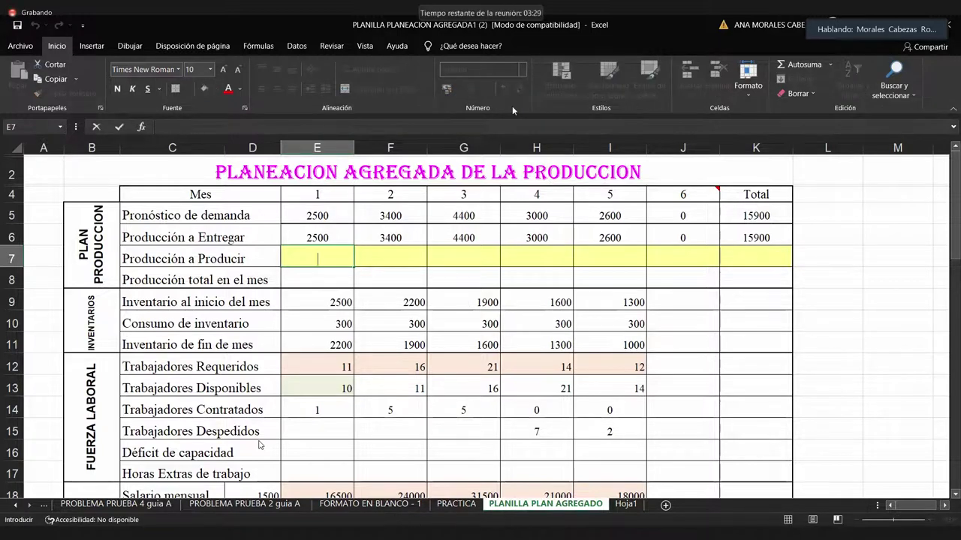
{"action": "key", "text": "Escape"}
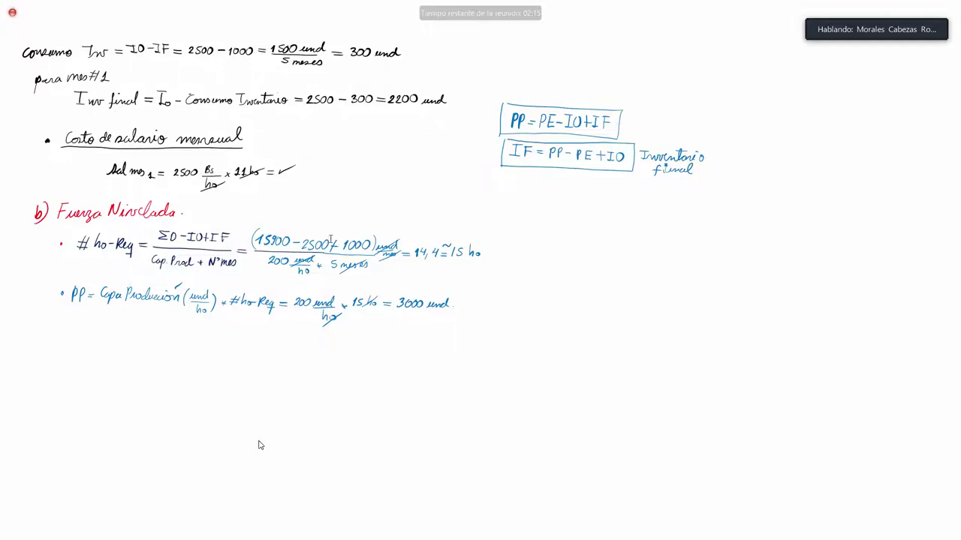
- Return to Excel from the slide, enter =E6-E9+E11 in E7 and fill the formula across to I7
{"action": "key", "text": "alt+Tab"}
{"action": "type", "text": "="}
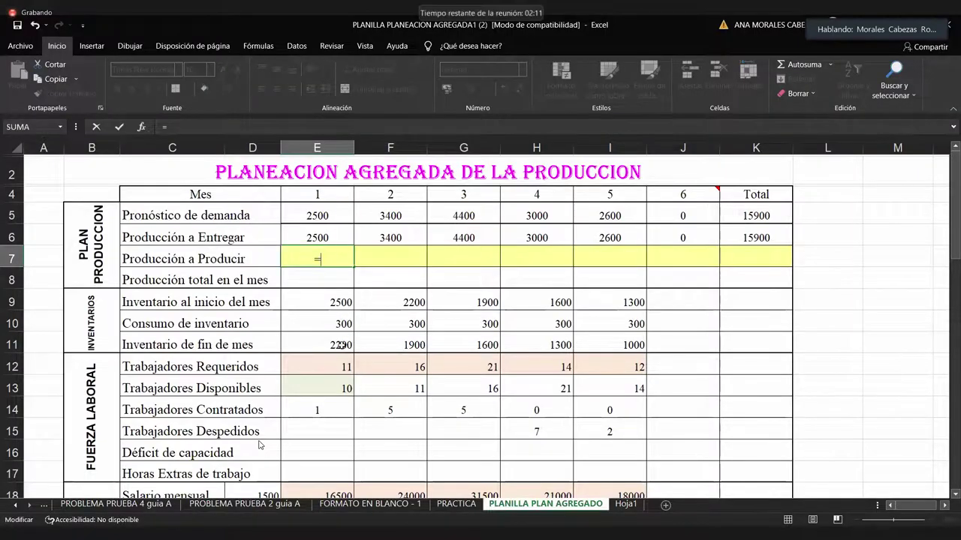
{"action": "left_click", "coordinate": [329, 239]}
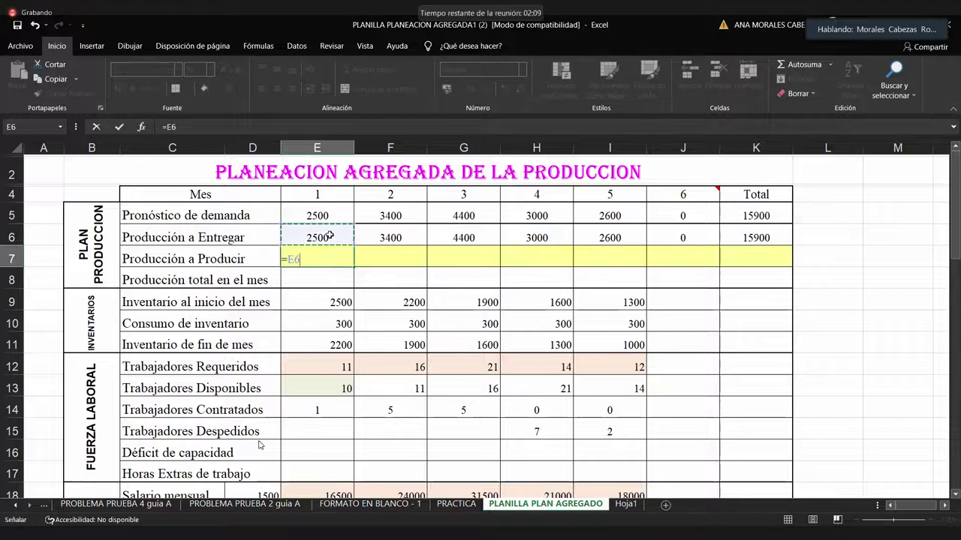
{"action": "type", "text": "-"}
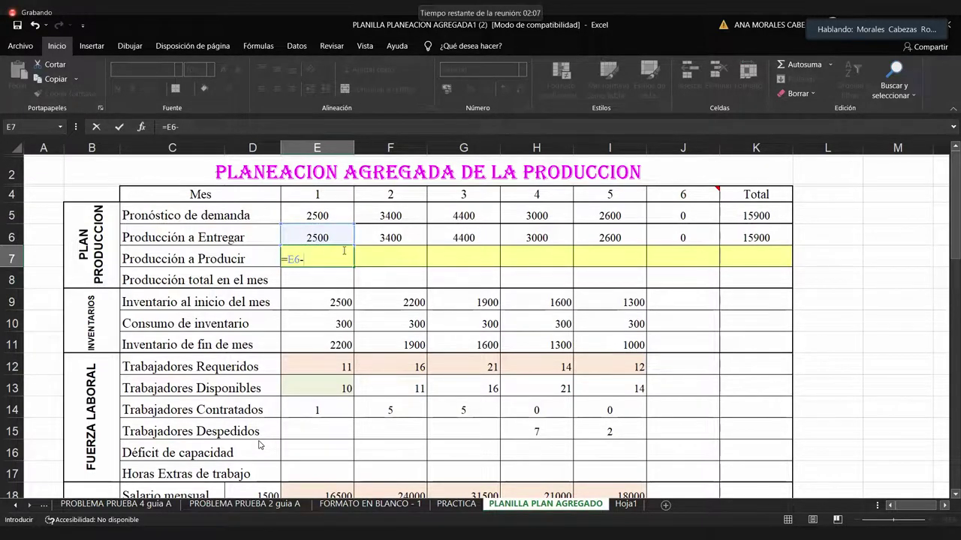
{"action": "left_click", "coordinate": [328, 303]}
{"action": "type", "text": "+"}
{"action": "left_click", "coordinate": [330, 346]}
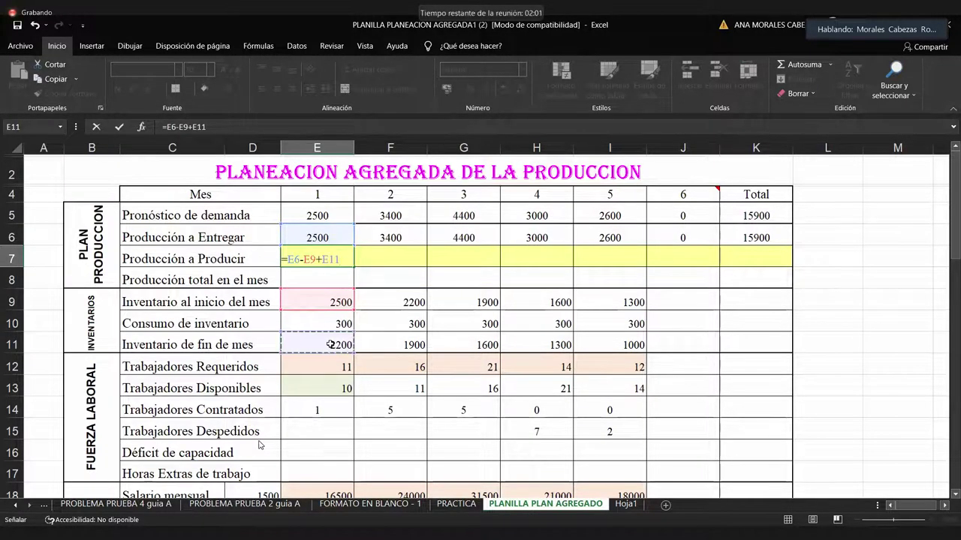
{"action": "key", "text": "BackSpace"}
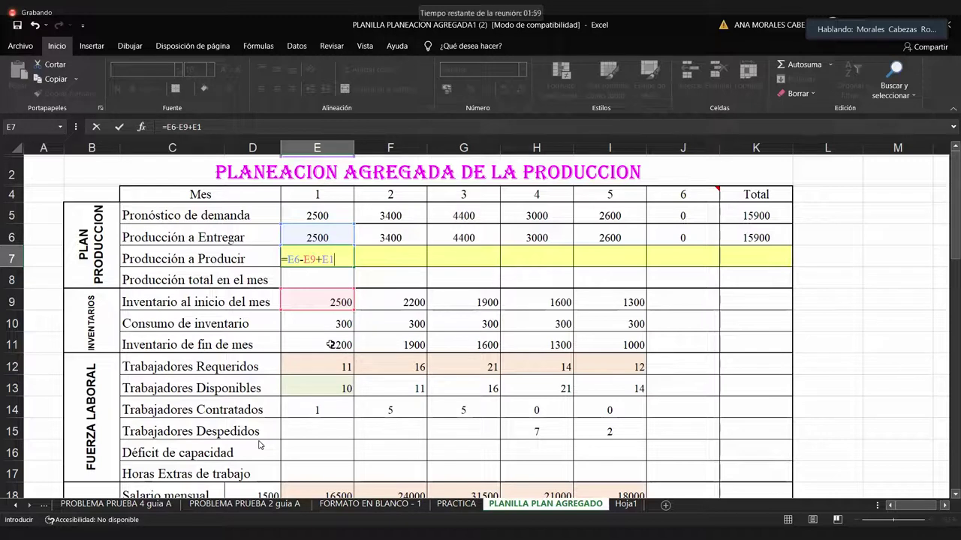
{"action": "key", "text": "BackSpace"}
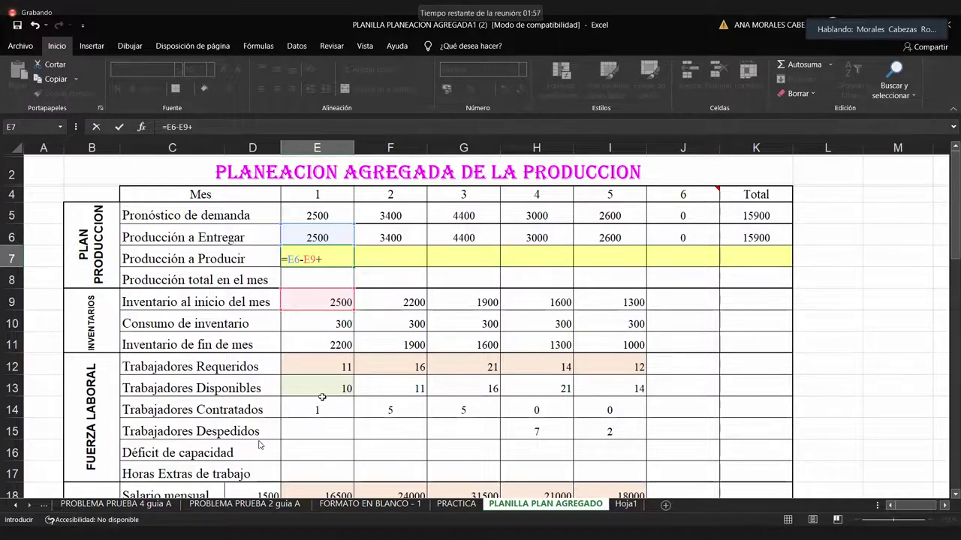
{"action": "left_click", "coordinate": [341, 344]}
{"action": "key", "text": "Return"}
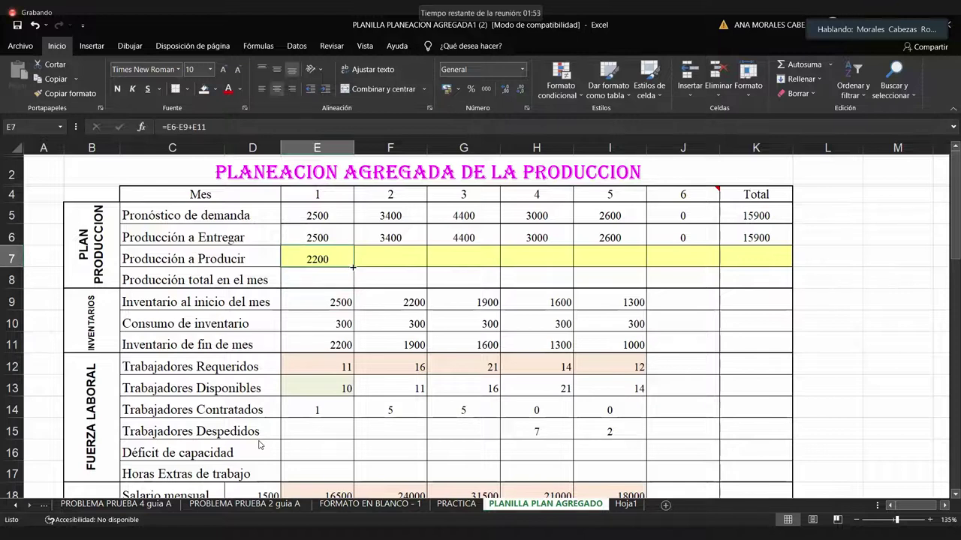
{"action": "left_click_drag", "start_coordinate": [382, 264], "coordinate": [616, 269]}
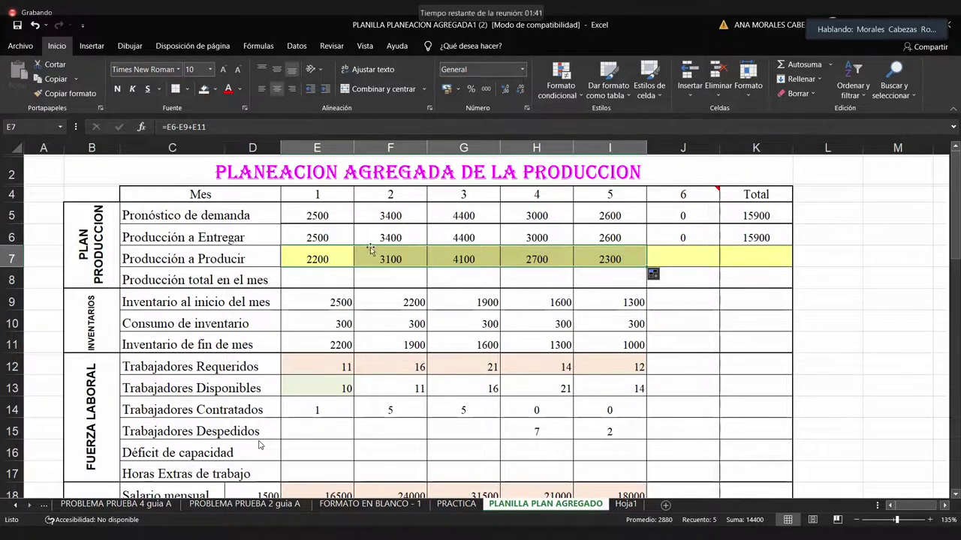
- Check the Producción a Producir formulas in E7:H7 and the cells that the month 1 formula references
{"action": "left_click", "coordinate": [321, 259]}
{"action": "left_click", "coordinate": [413, 259]}
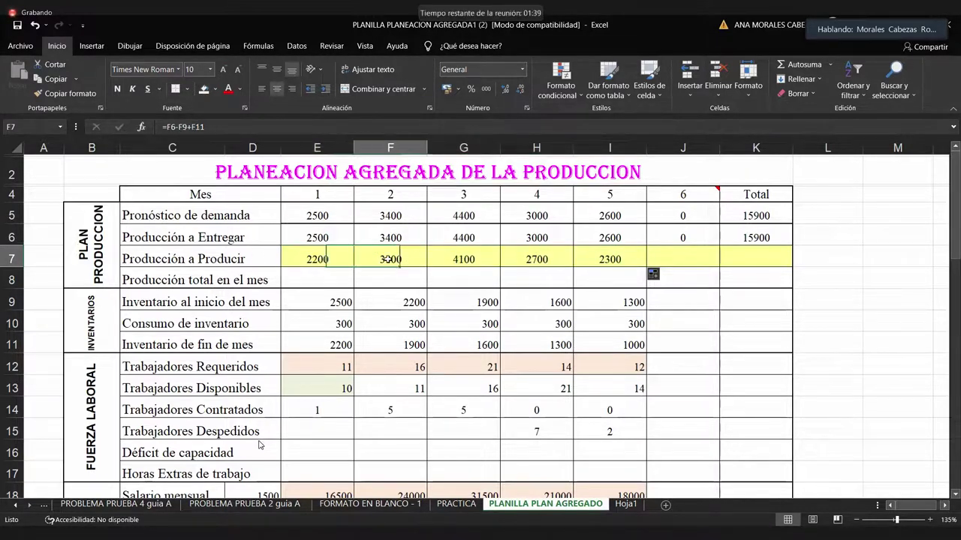
{"action": "left_click", "coordinate": [463, 259]}
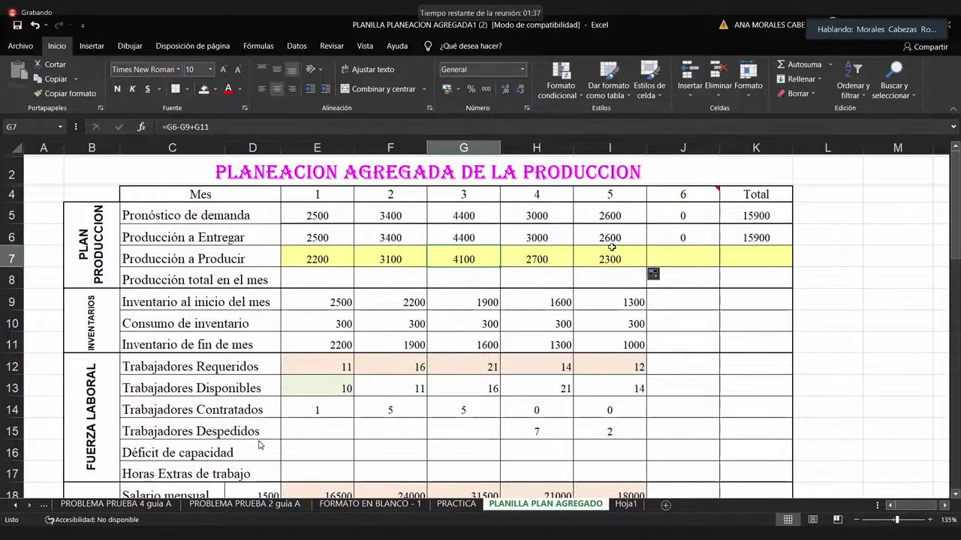
{"action": "left_click", "coordinate": [537, 263]}
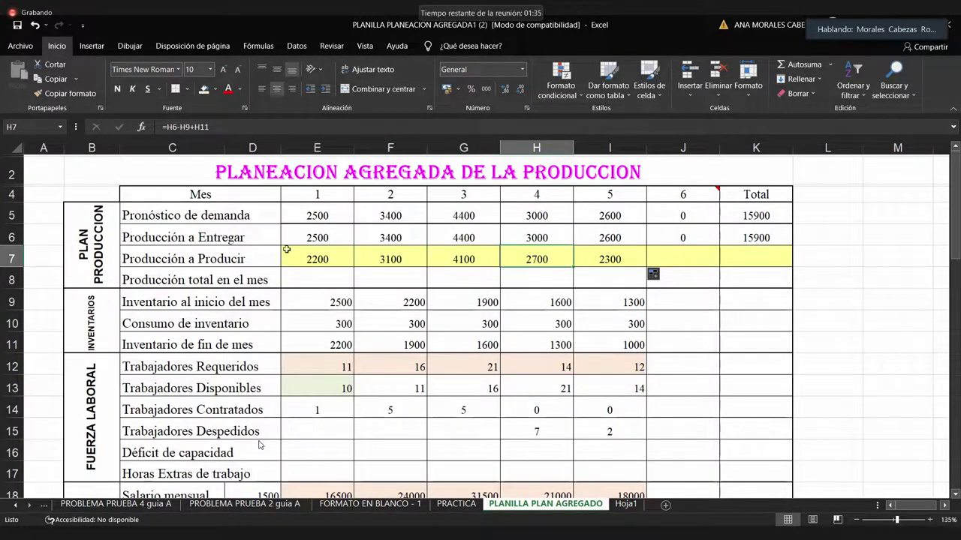
{"action": "double_click", "coordinate": [311, 259]}
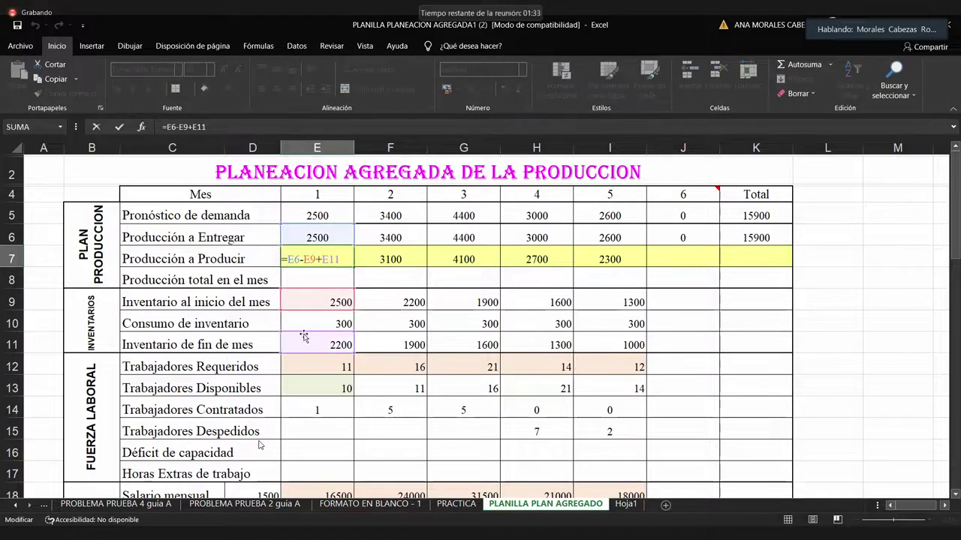
{"action": "key", "text": "Return"}
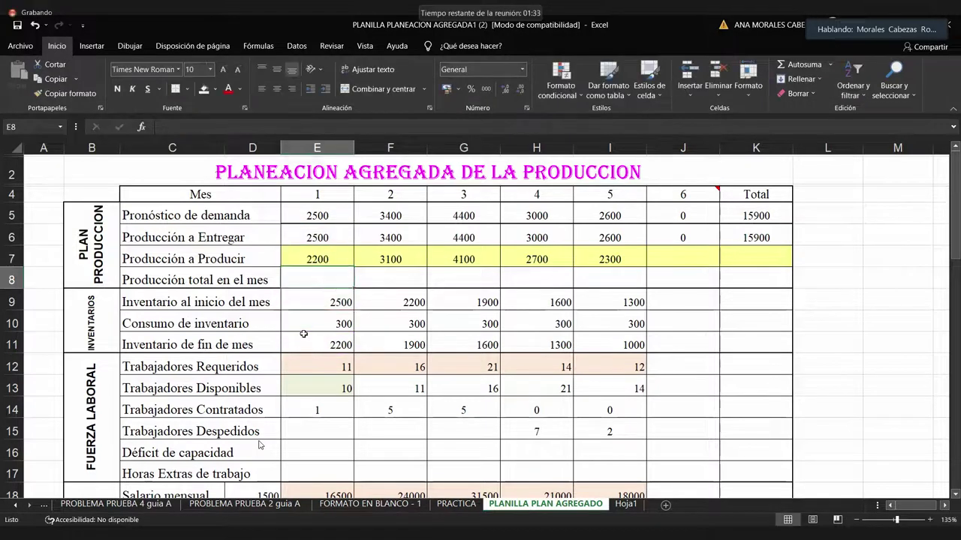
{"action": "left_click", "coordinate": [373, 257]}
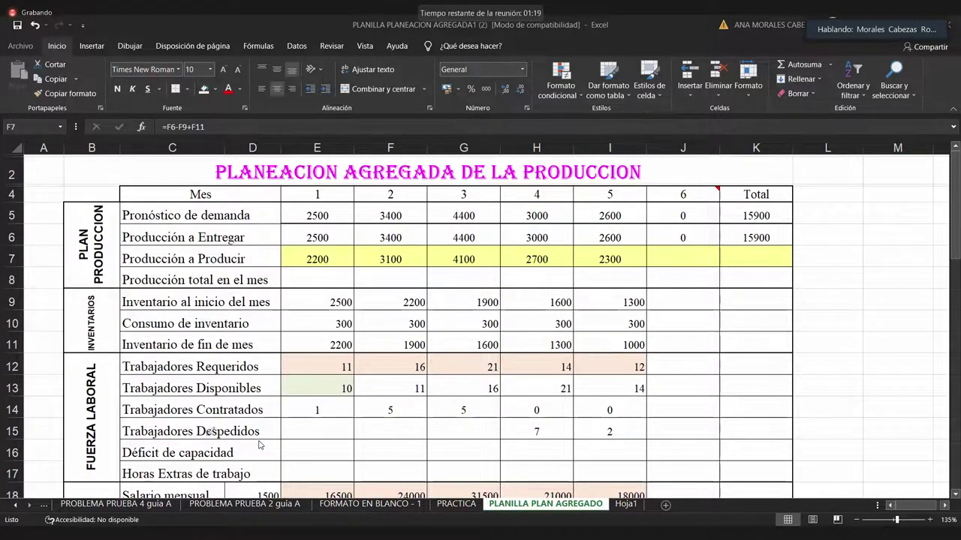
- Draw a red minus sign before each Consumo de inventario value for months 1 to 5
{"action": "left_click_drag", "start_coordinate": [316, 323], "coordinate": [326, 323]}
{"action": "left_click_drag", "start_coordinate": [390, 325], "coordinate": [393, 324]}
{"action": "left_click_drag", "start_coordinate": [464, 324], "coordinate": [474, 324]}
{"action": "left_click_drag", "start_coordinate": [540, 323], "coordinate": [551, 325]}
{"action": "left_click_drag", "start_coordinate": [612, 324], "coordinate": [623, 324]}
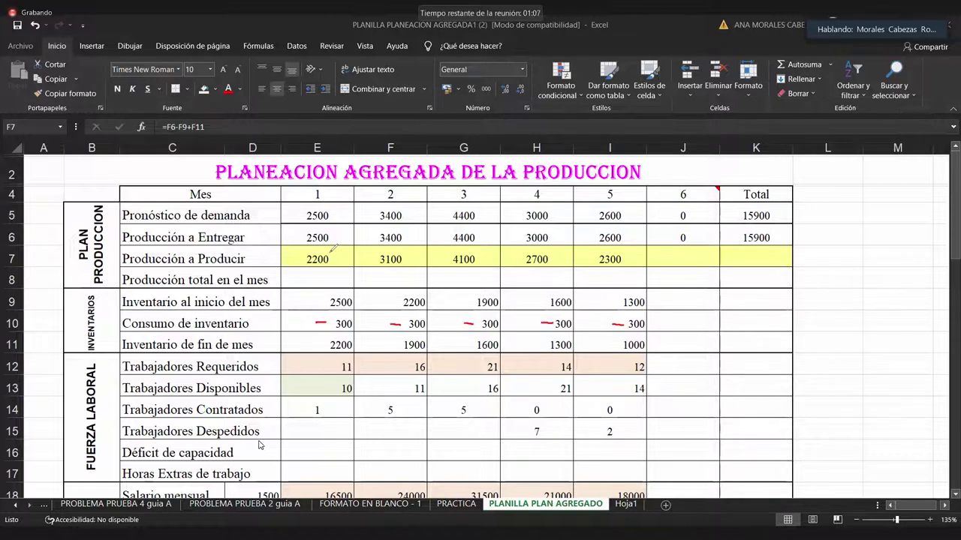
- Circle the month 1 Producción a Producir and Consumo de inventario values in red ink
{"action": "left_click_drag", "start_coordinate": [307, 251], "coordinate": [309, 266]}
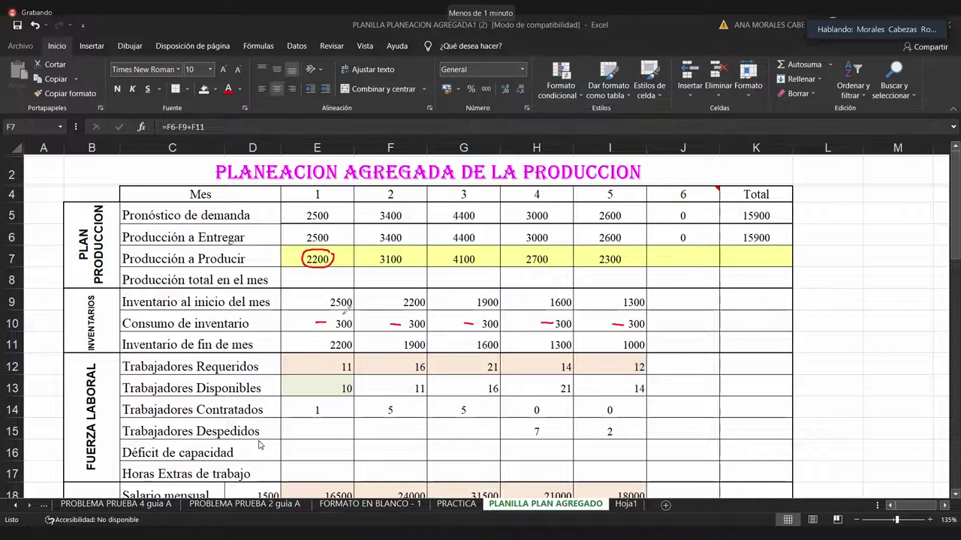
{"action": "mouse_move", "coordinate": [341, 307]}
{"action": "left_mouse_down"}
{"action": "mouse_move", "coordinate": [329, 311]}
{"action": "mouse_move", "coordinate": [342, 335]}
{"action": "mouse_move", "coordinate": [362, 318]}
{"action": "left_mouse_up"}
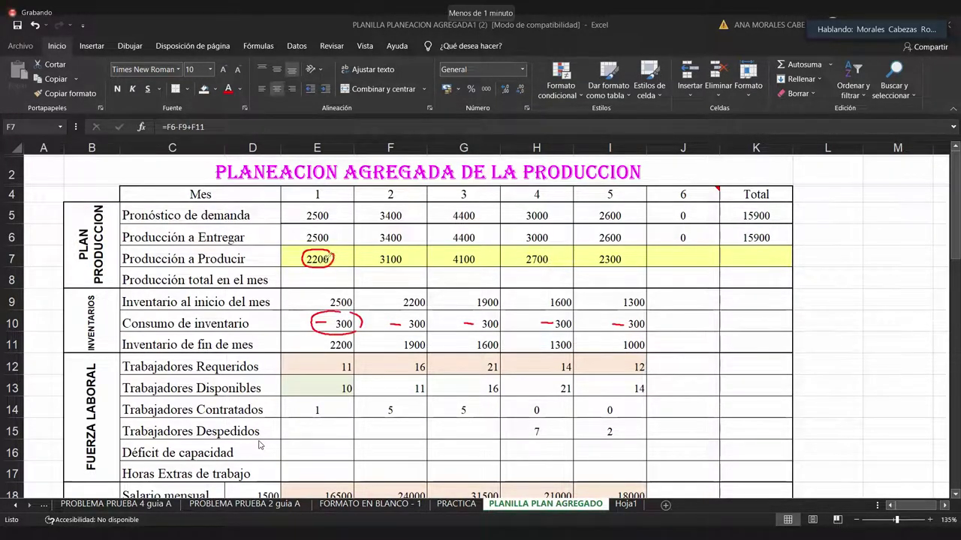
{"action": "left_click_drag", "start_coordinate": [336, 237], "coordinate": [350, 232]}
{"action": "mouse_move", "coordinate": [341, 235]}
{"action": "left_mouse_down"}
{"action": "mouse_move", "coordinate": [334, 313]}
{"action": "mouse_move", "coordinate": [433, 313]}
{"action": "mouse_move", "coordinate": [468, 324]}
{"action": "mouse_move", "coordinate": [599, 300]}
{"action": "mouse_move", "coordinate": [610, 324]}
{"action": "left_mouse_up"}
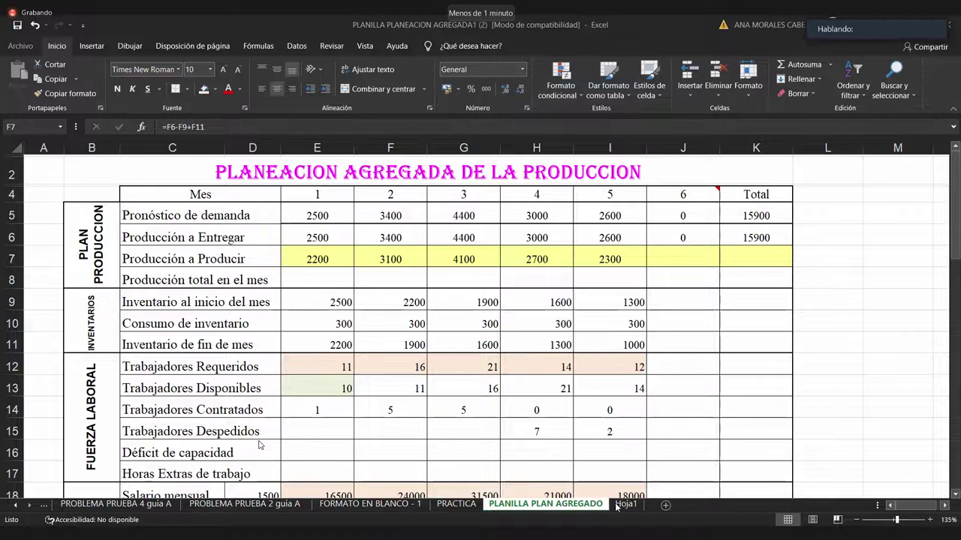
- End the screen annotation and return to the Hoja1 sheet
{"action": "key", "text": "Escape"}
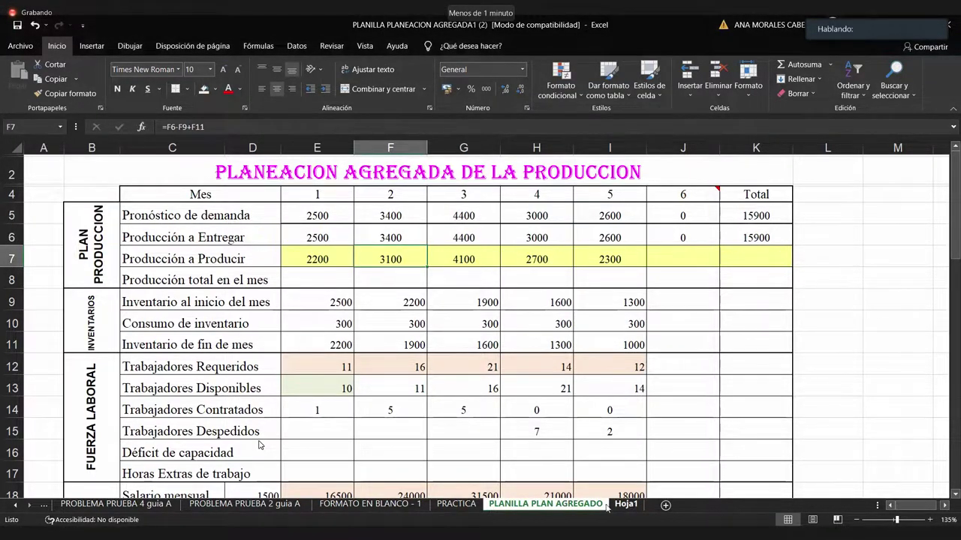
{"action": "left_click", "coordinate": [627, 504]}
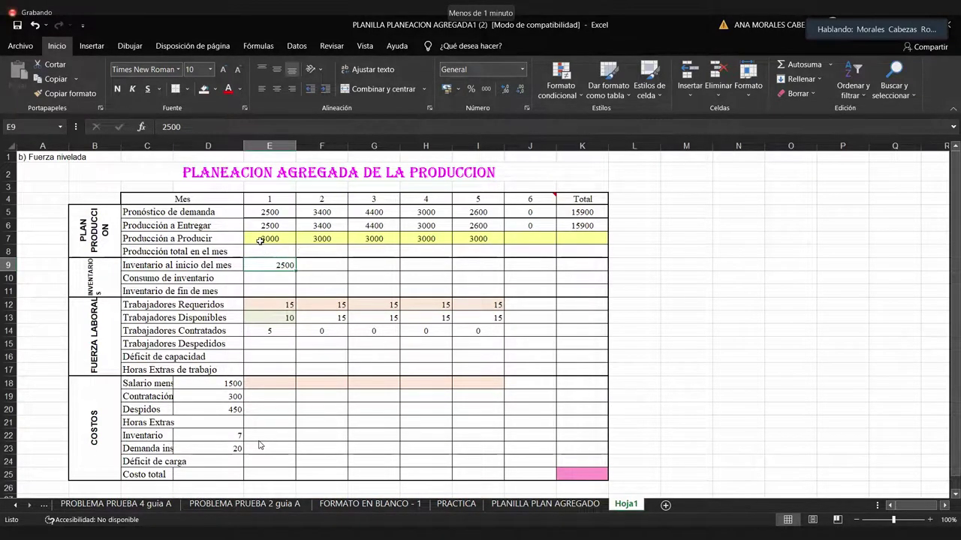
- Review the Producción a Producir values for months 1 to 3 and the month 1 starting and ending inventory cells
{"action": "left_click", "coordinate": [259, 240]}
{"action": "left_click", "coordinate": [310, 243]}
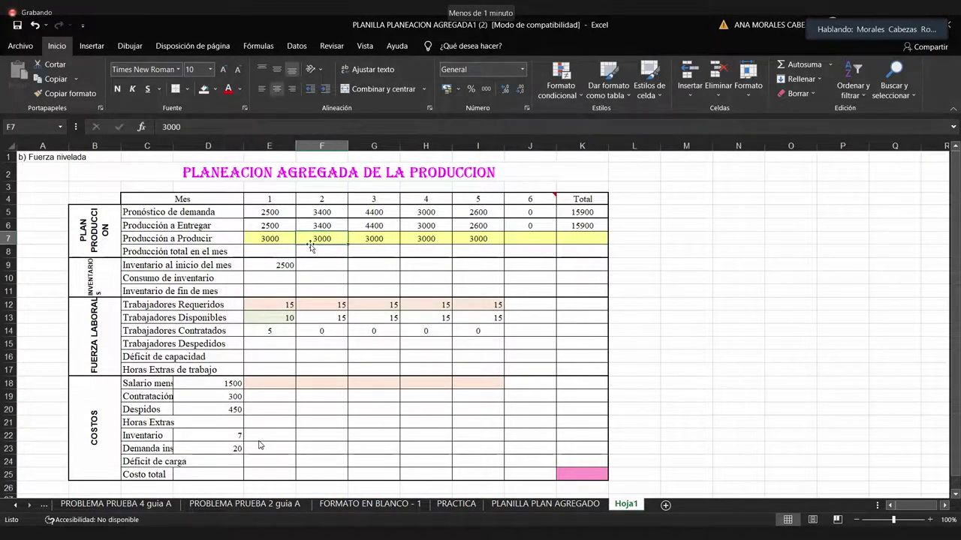
{"action": "left_click", "coordinate": [374, 239]}
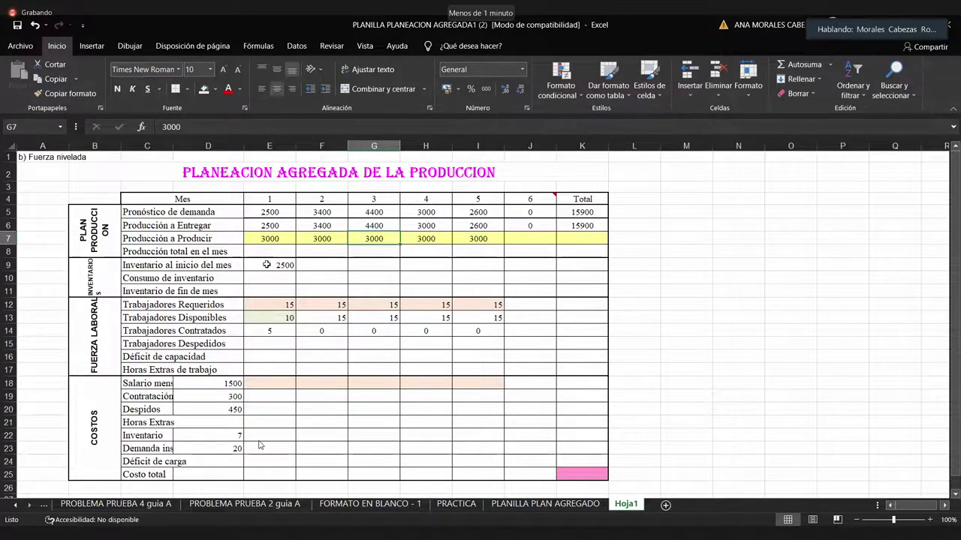
{"action": "left_click", "coordinate": [266, 264]}
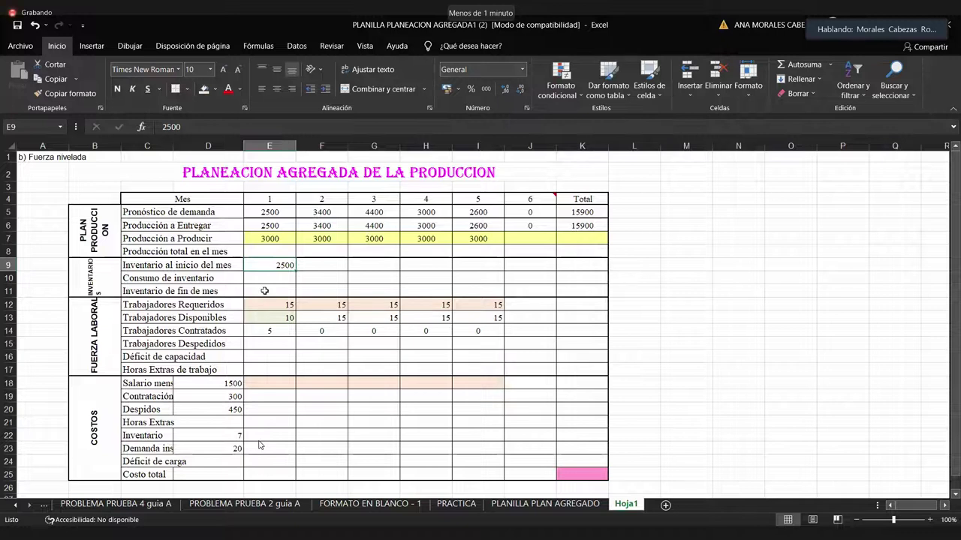
{"action": "left_click", "coordinate": [263, 290]}
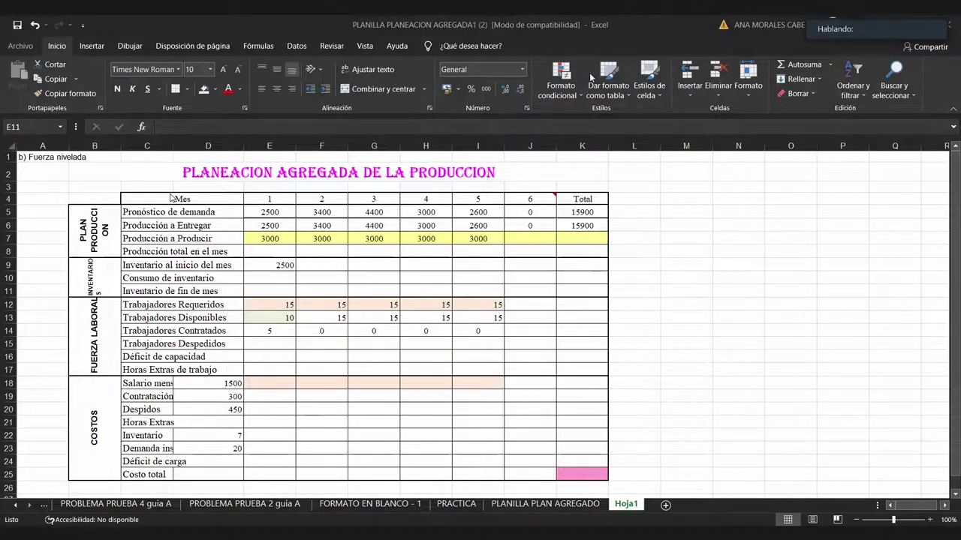
- Close the Edge window with the Zoom start-meeting page and acknowledge the meeting's recording notice
{"action": "double_click", "coordinate": [97, 319]}
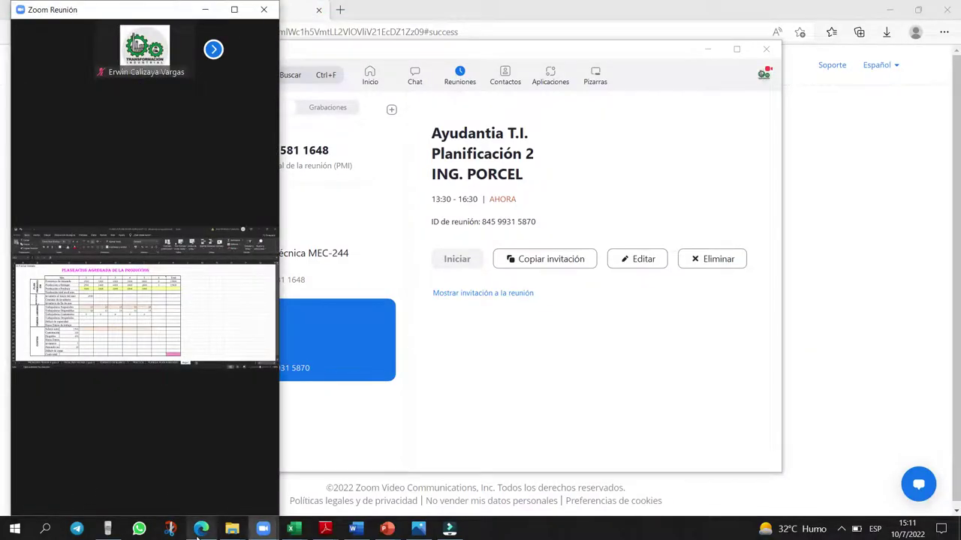
{"action": "mouse_move", "coordinate": [200, 529]}
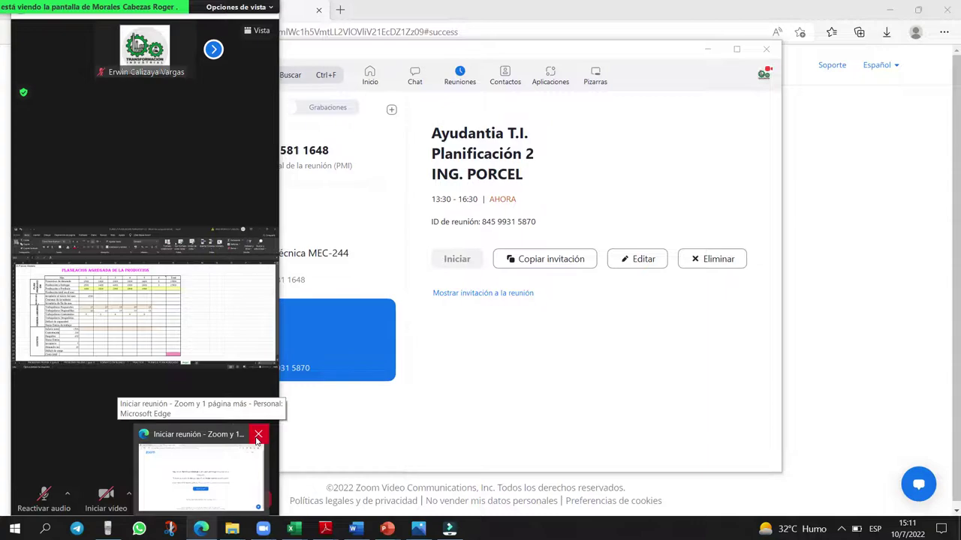
{"action": "left_click", "coordinate": [257, 435]}
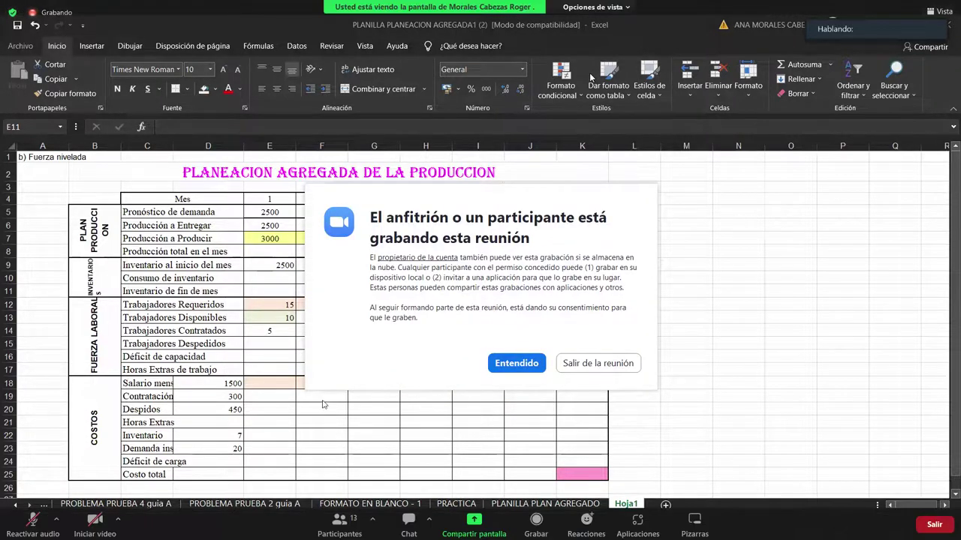
{"action": "left_click", "coordinate": [541, 367]}
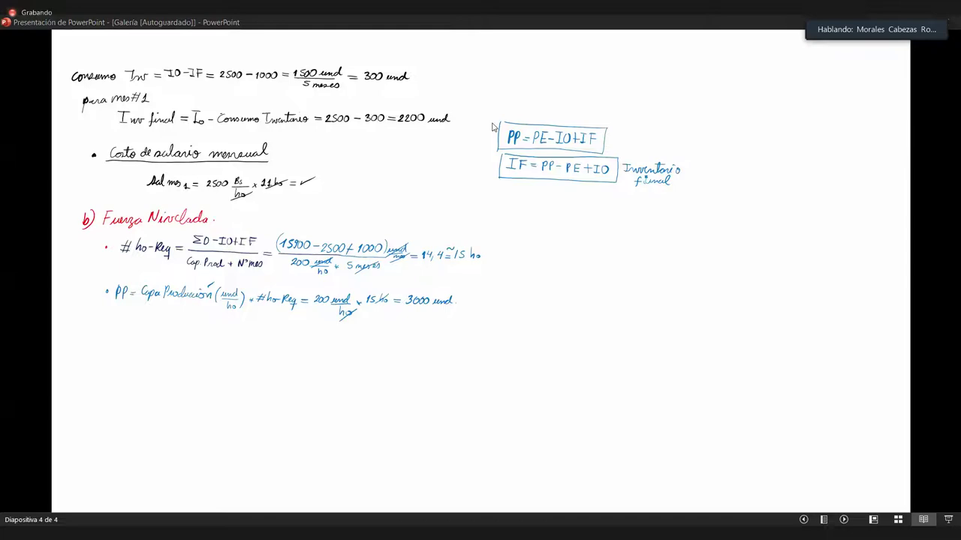
- Compare Producción a Producir with Trabajadores Requeridos for months 1 to 5, and check month 1's starting inventory and Producción a Entregar
{"action": "key", "text": "alt+Tab"}
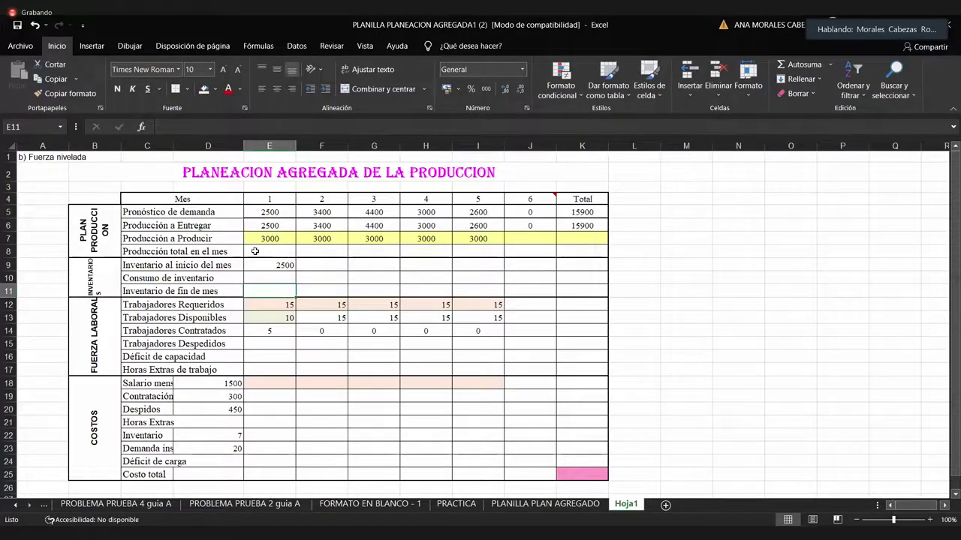
{"action": "left_click", "coordinate": [267, 238]}
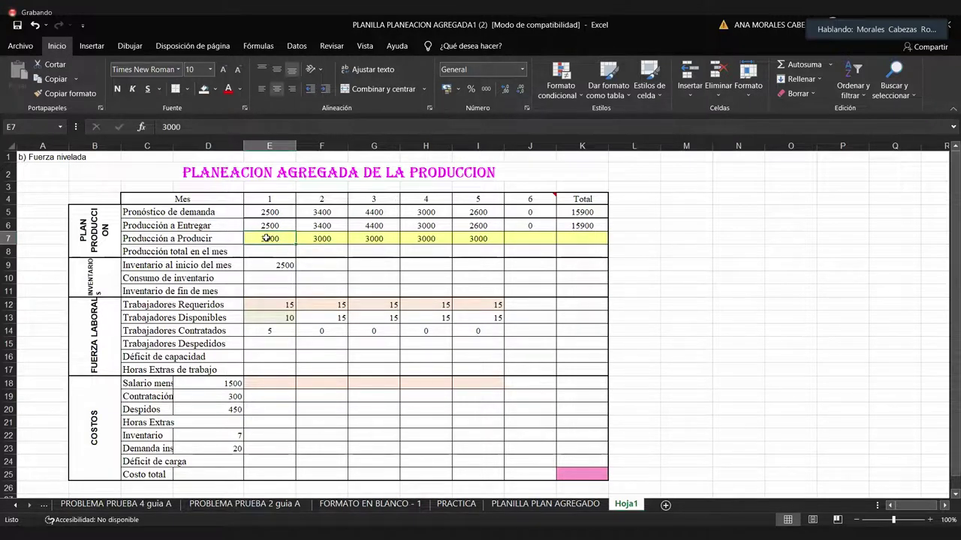
{"action": "left_click_drag", "start_coordinate": [266, 238], "coordinate": [467, 236]}
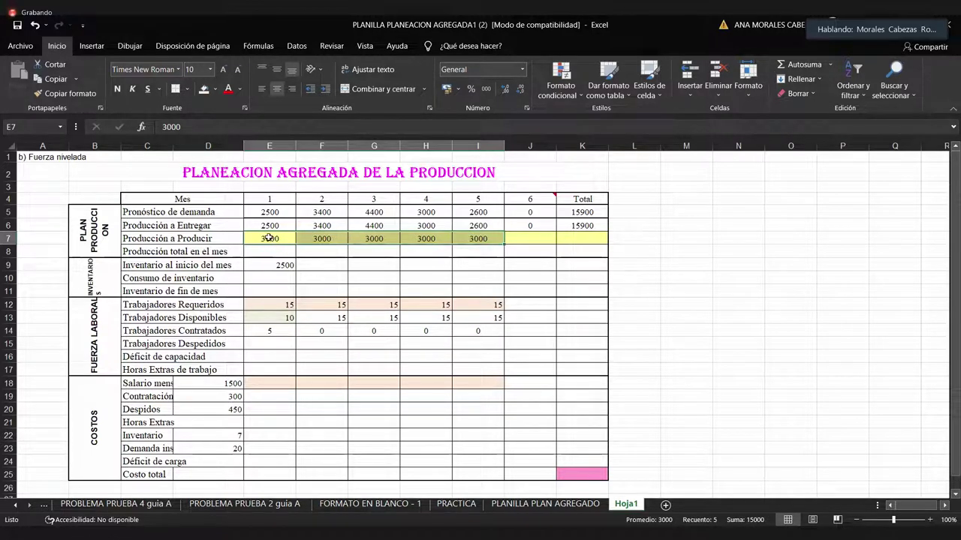
{"action": "left_click_drag", "start_coordinate": [265, 303], "coordinate": [490, 304]}
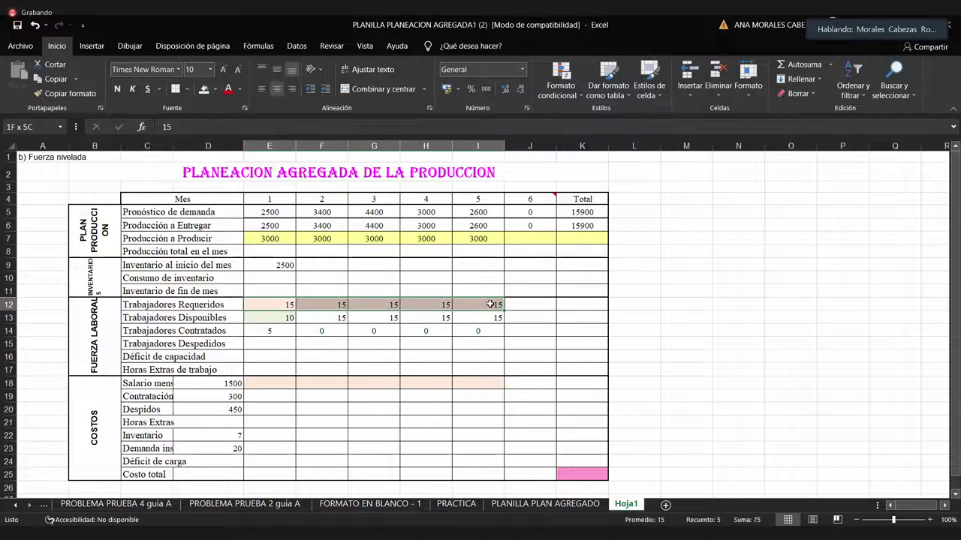
{"action": "left_click_drag", "start_coordinate": [259, 239], "coordinate": [484, 240]}
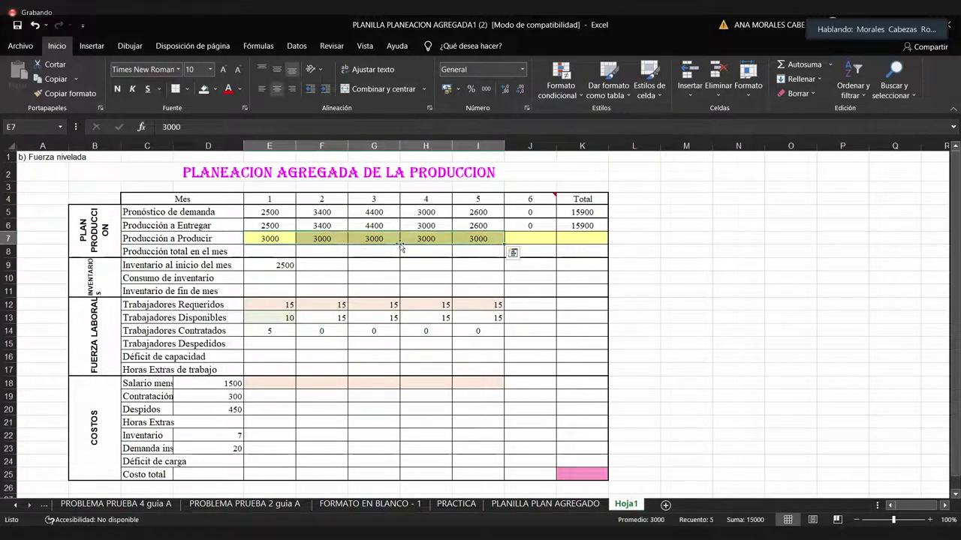
{"action": "left_click", "coordinate": [283, 239]}
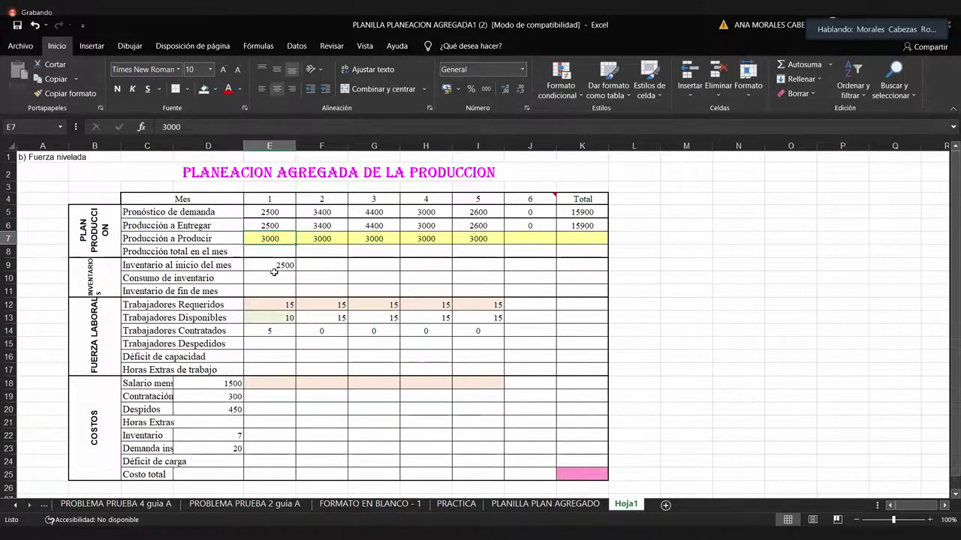
{"action": "left_click", "coordinate": [275, 266]}
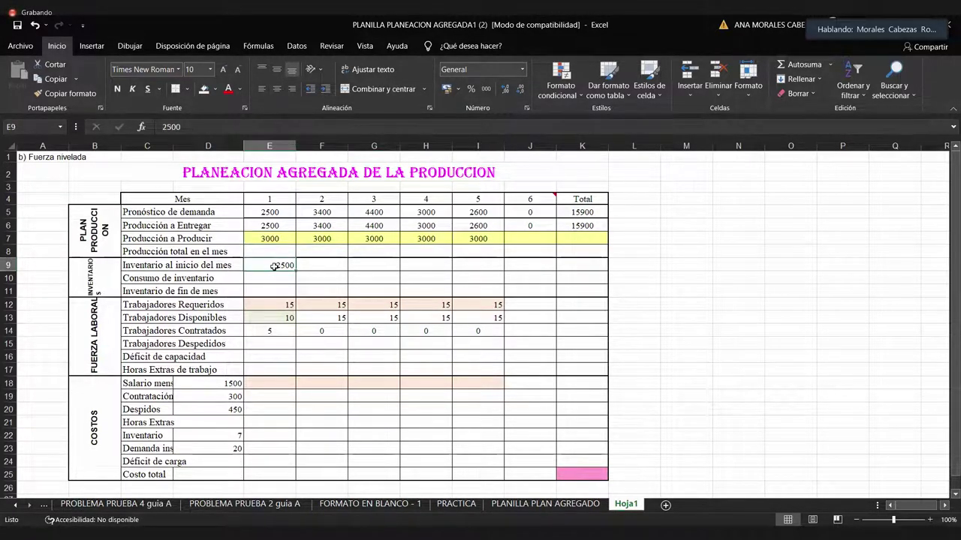
{"action": "left_click", "coordinate": [275, 224]}
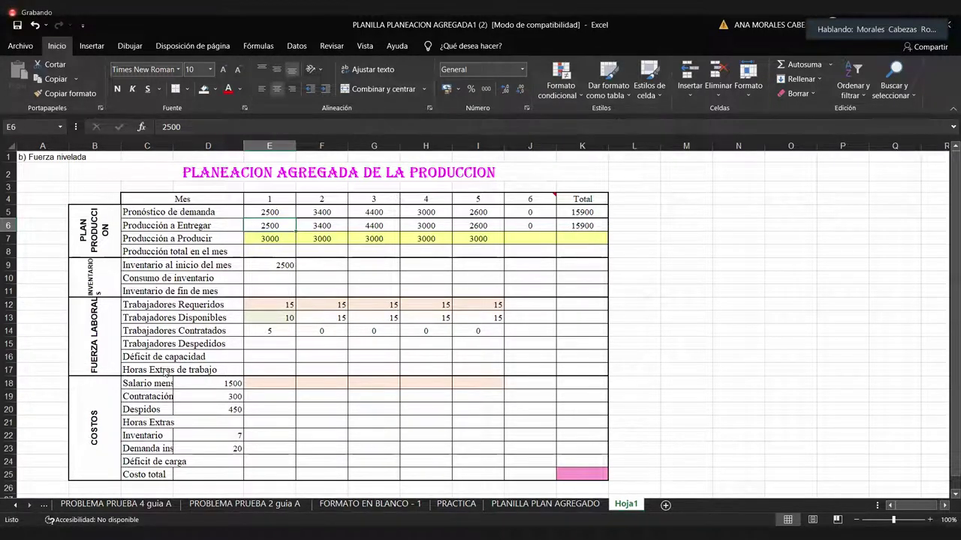
- Switch to PowerPoint, present the slide with the handwritten Fuerza Nivelada formulas as a slide show, and view its pen options
{"action": "key", "text": "alt+Tab"}
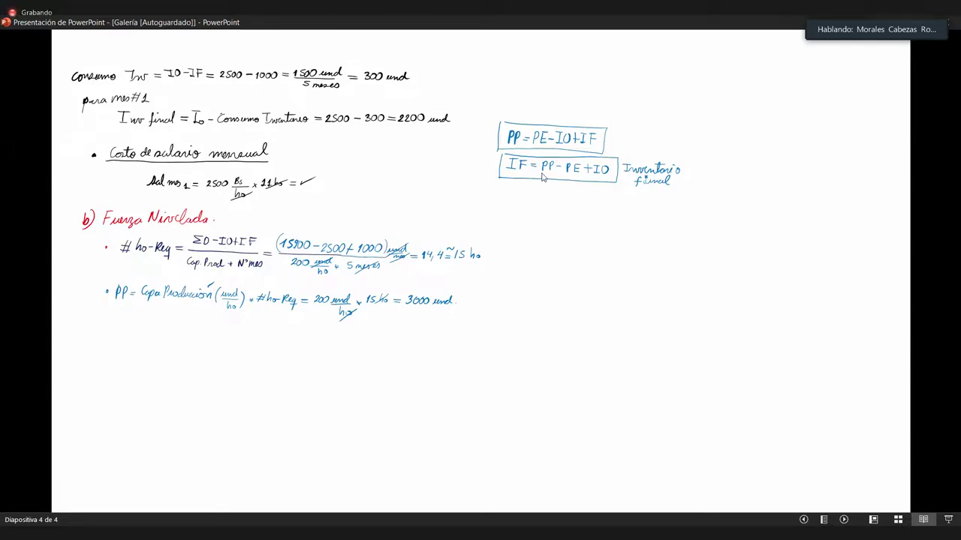
{"action": "right_click", "coordinate": [524, 207]}
{"action": "left_click", "coordinate": [588, 339]}
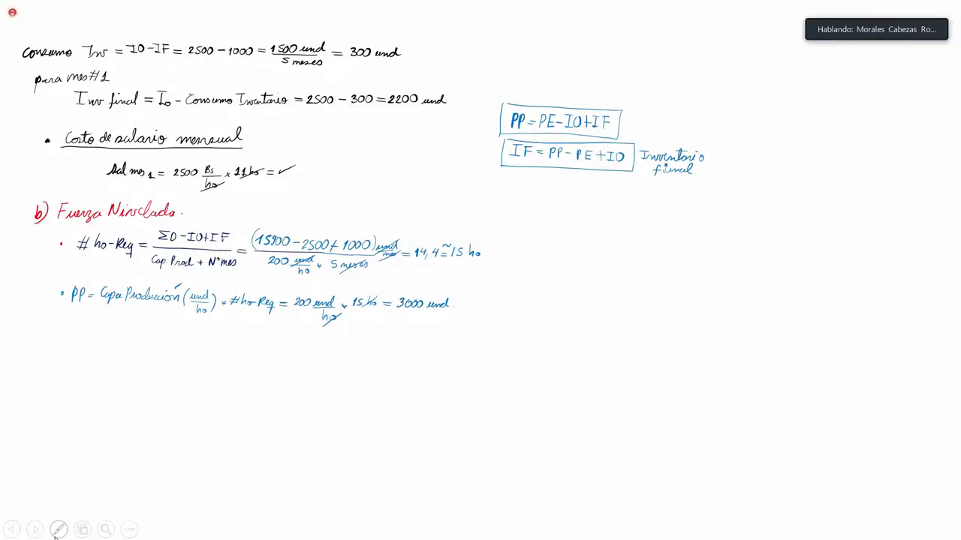
{"action": "left_click", "coordinate": [57, 530]}
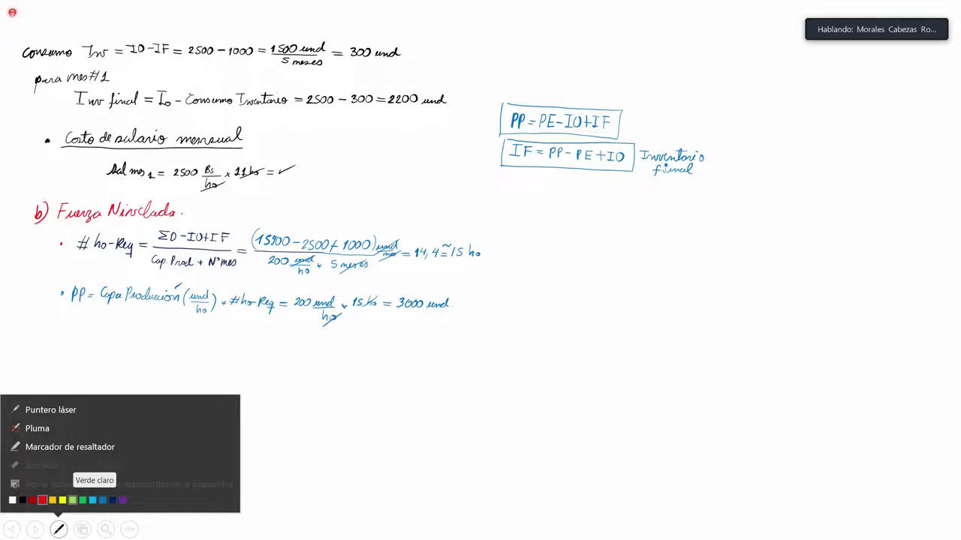
{"action": "key", "text": "Right"}
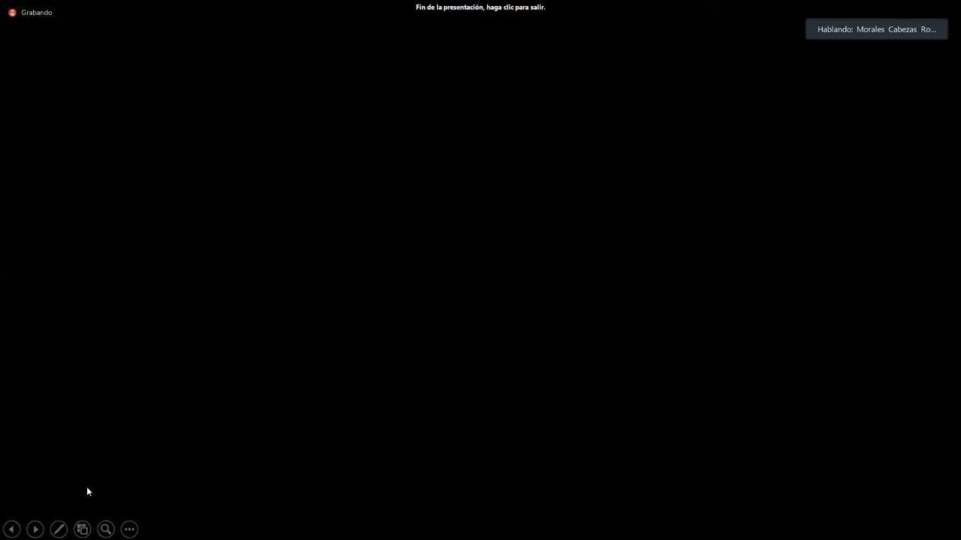
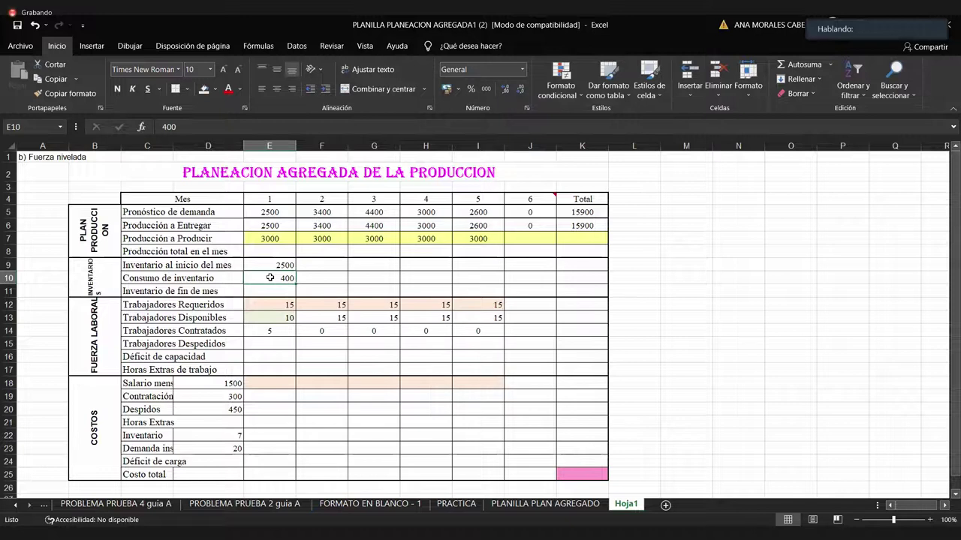
- Fill in Consumo de inventario for months 1 to 5 in Hoja1 with 500, 400, 1400, 0 and 400
{"action": "key", "text": "Tab"}
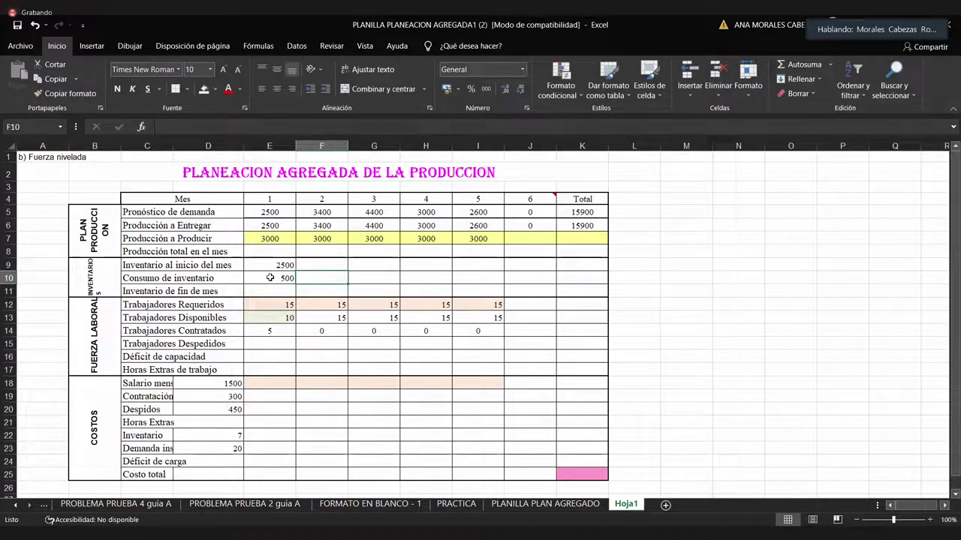
{"action": "type", "text": "400"}
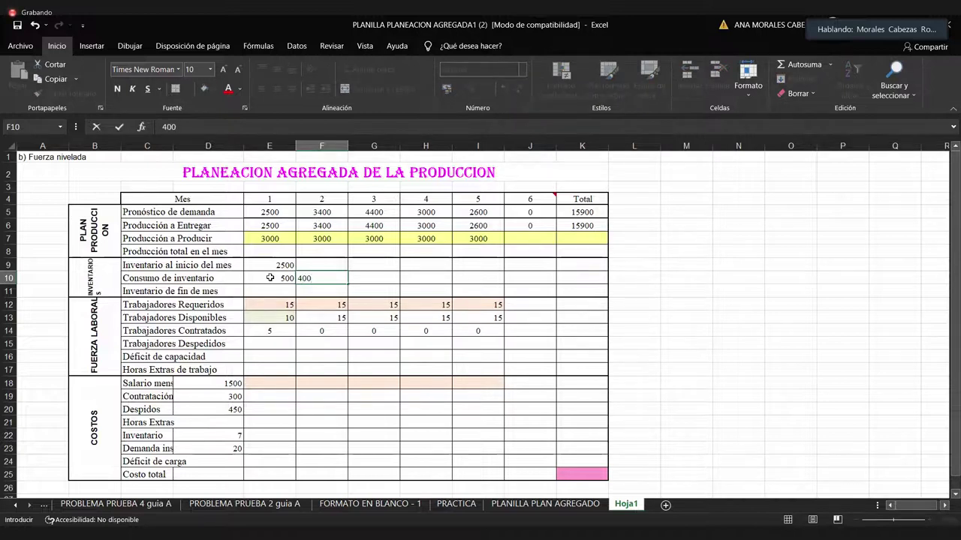
{"action": "key", "text": "Tab"}
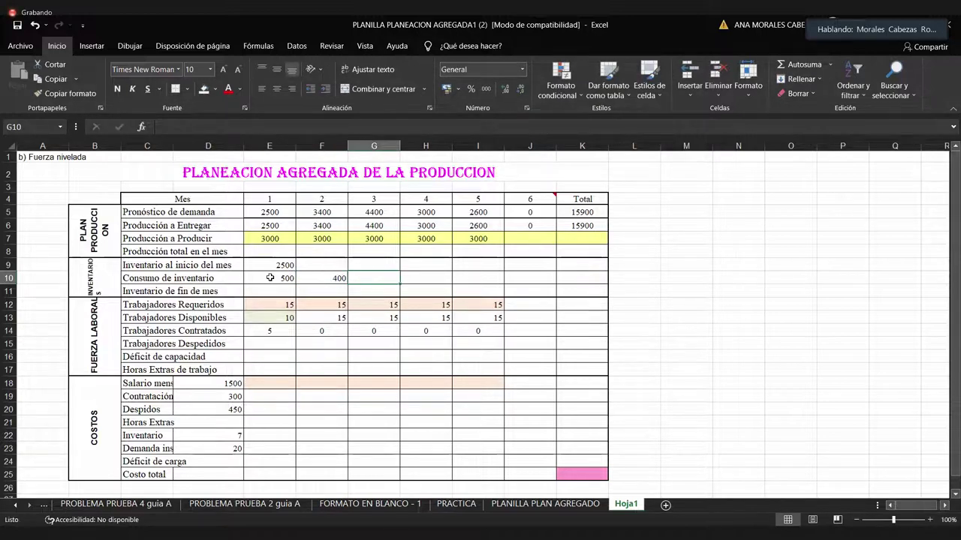
{"action": "type", "text": "1400"}
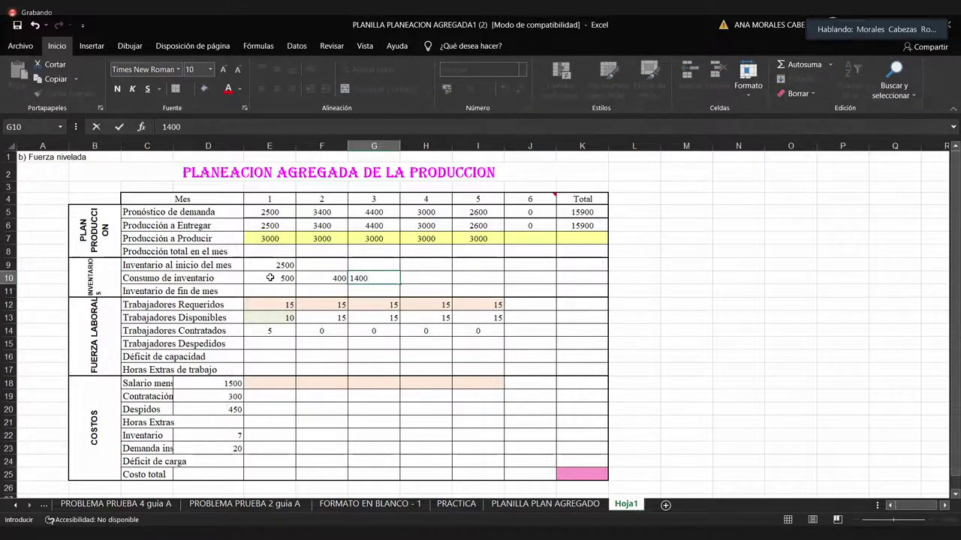
{"action": "key", "text": "Tab"}
{"action": "type", "text": "0"}
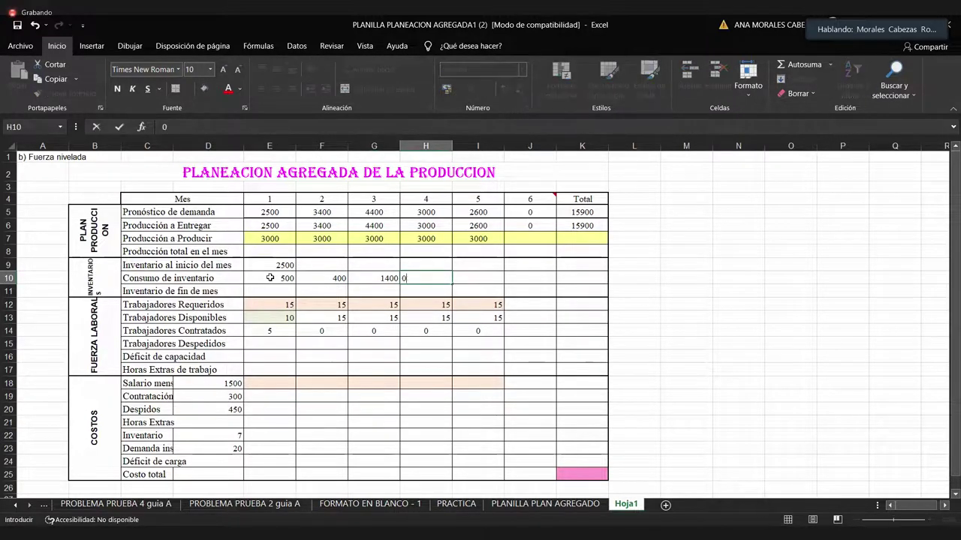
{"action": "key", "text": "Tab"}
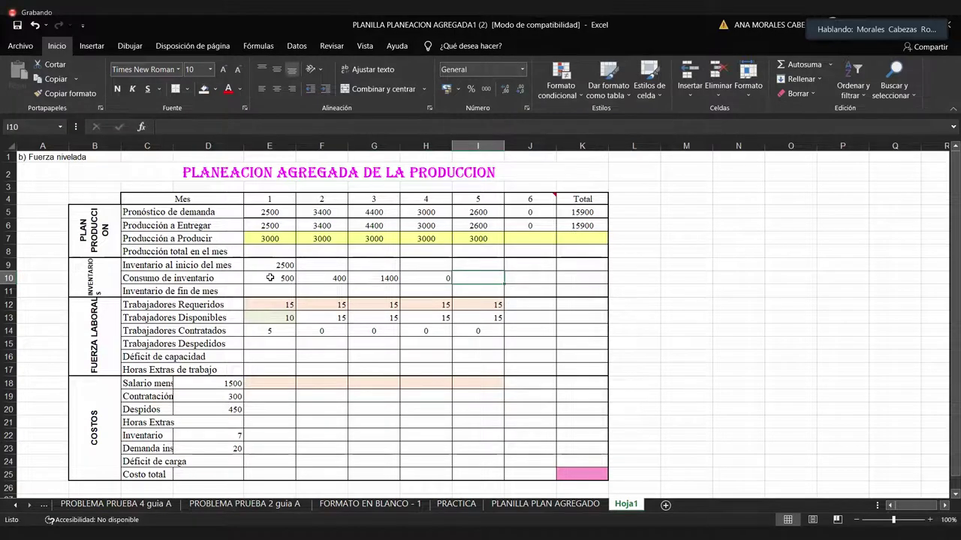
{"action": "type", "text": "400"}
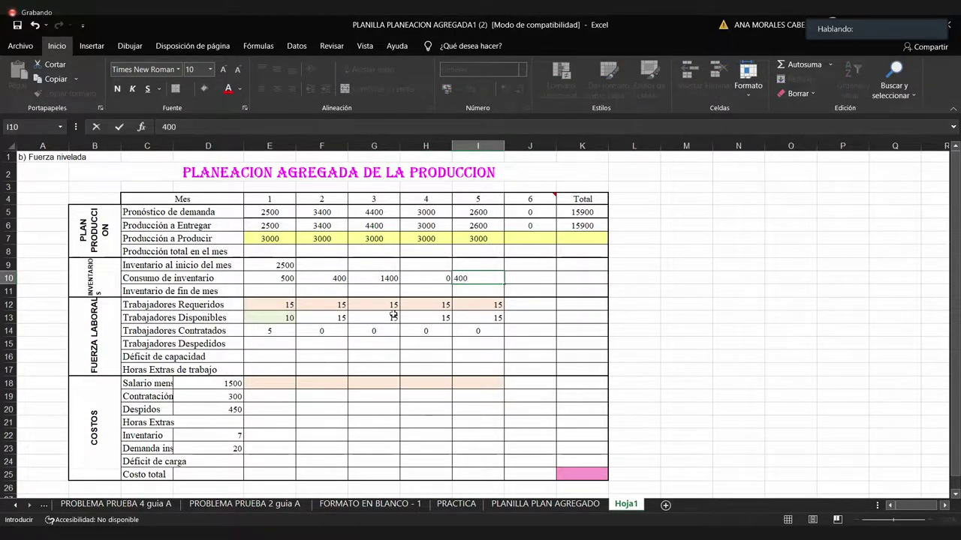
{"action": "left_click", "coordinate": [454, 353]}
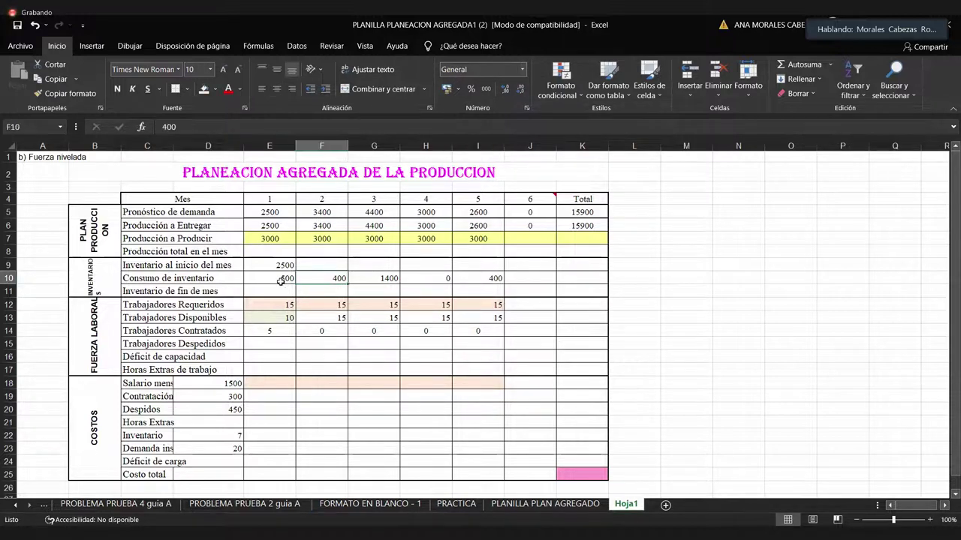
{"action": "left_click", "coordinate": [390, 279]}
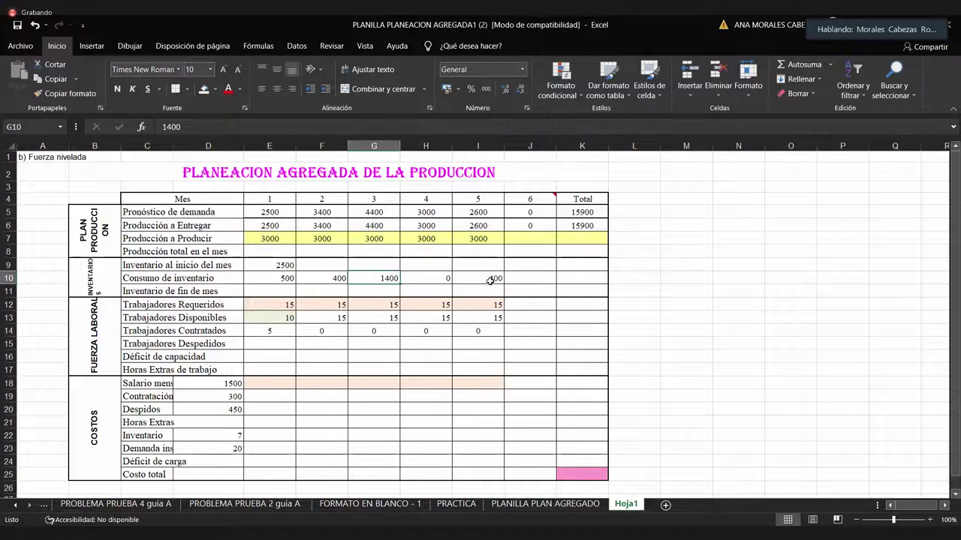
{"action": "left_click", "coordinate": [491, 280]}
- Calculate month 1's Inventario de fin de mes in E11 with the formula =E9+E10
{"action": "left_click", "coordinate": [272, 292]}
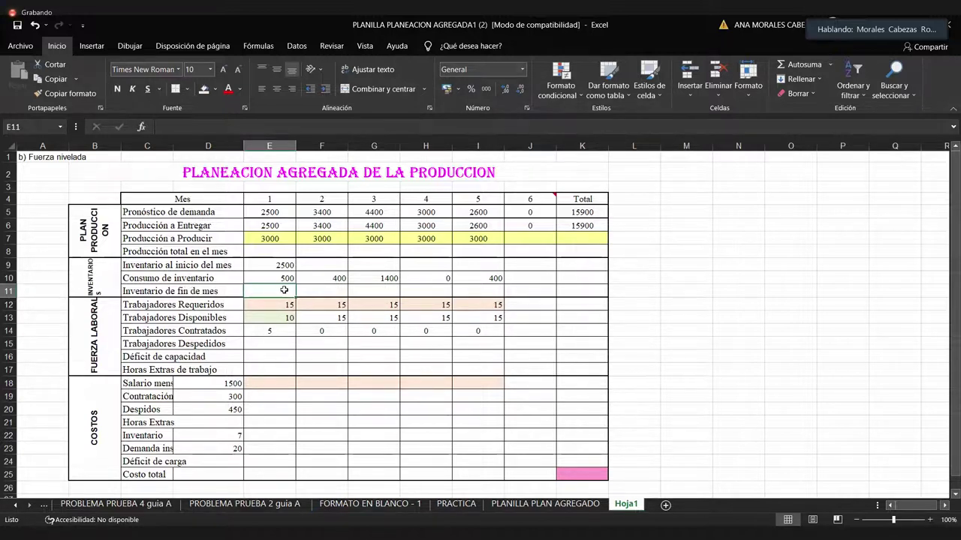
{"action": "type", "text": "="}
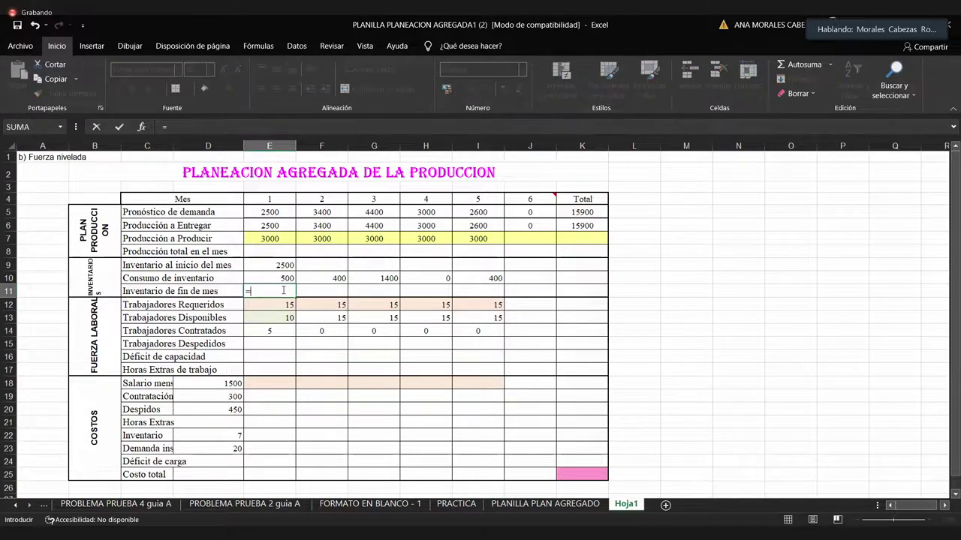
{"action": "left_click", "coordinate": [285, 265]}
{"action": "type", "text": "+"}
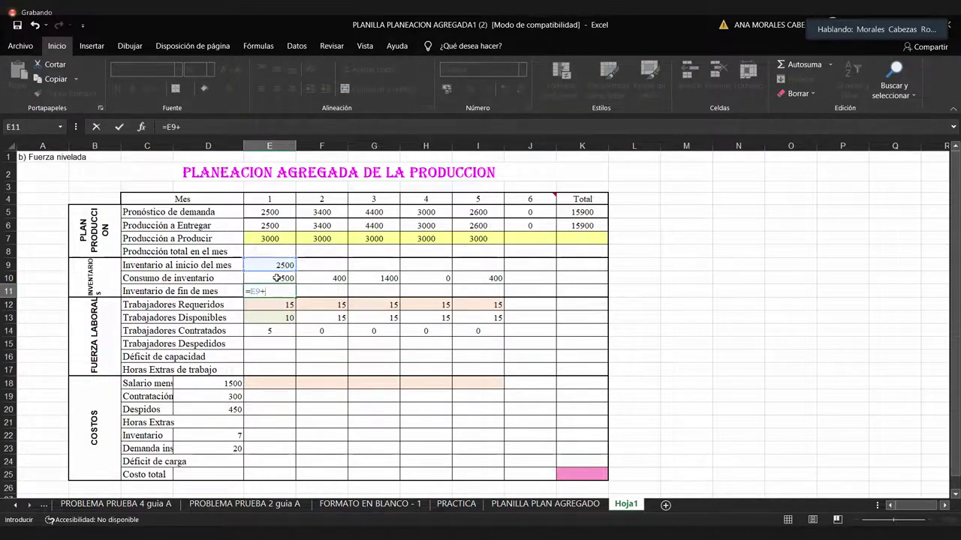
{"action": "left_click", "coordinate": [277, 278]}
{"action": "key", "text": "Return"}
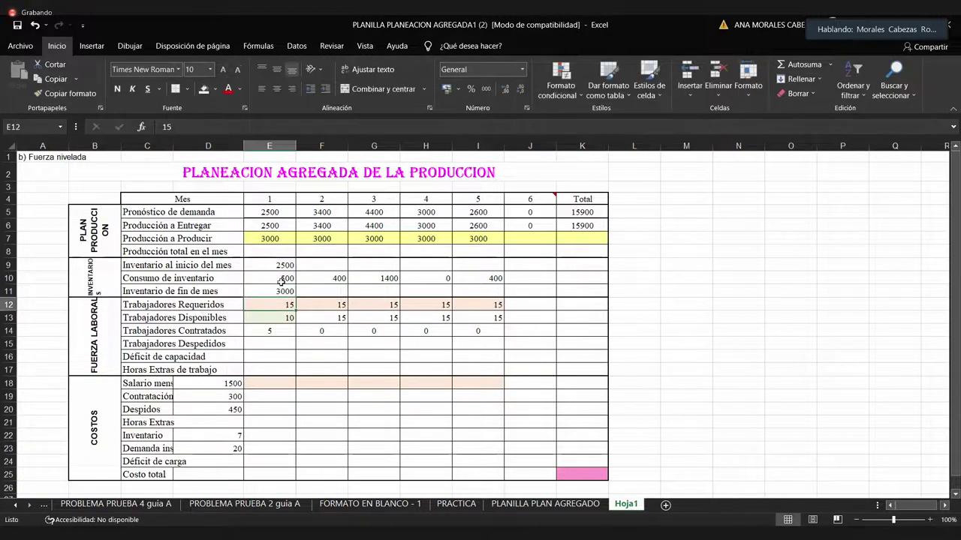
{"action": "left_click", "coordinate": [277, 290]}
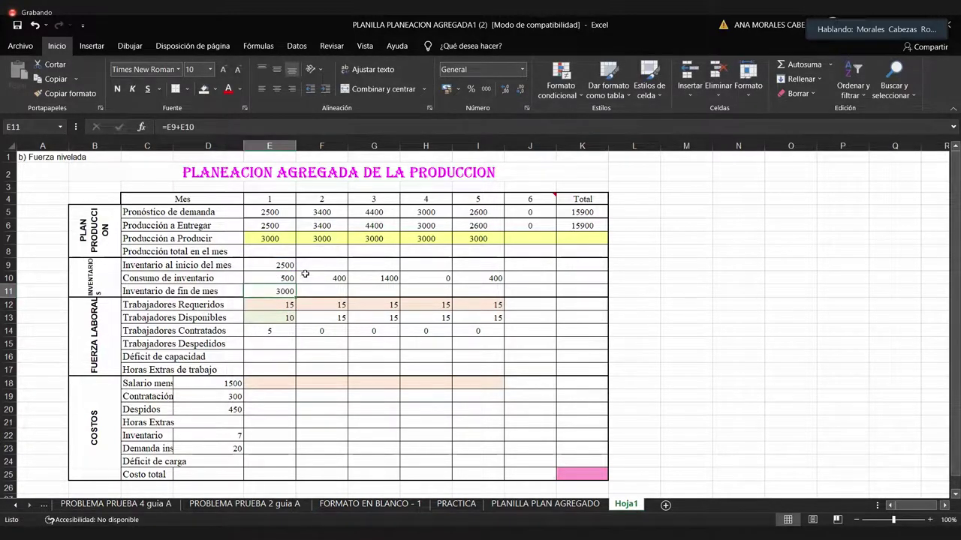
- Link month 2's Inventario al inicio del mes in F9 to month 1's ending inventory with the formula =E11
{"action": "left_click", "coordinate": [311, 264]}
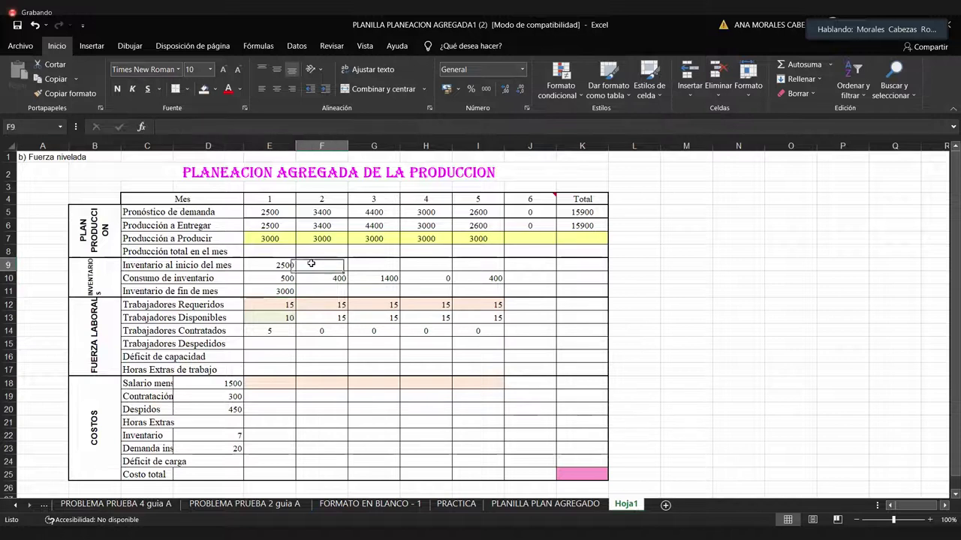
{"action": "type", "text": "="}
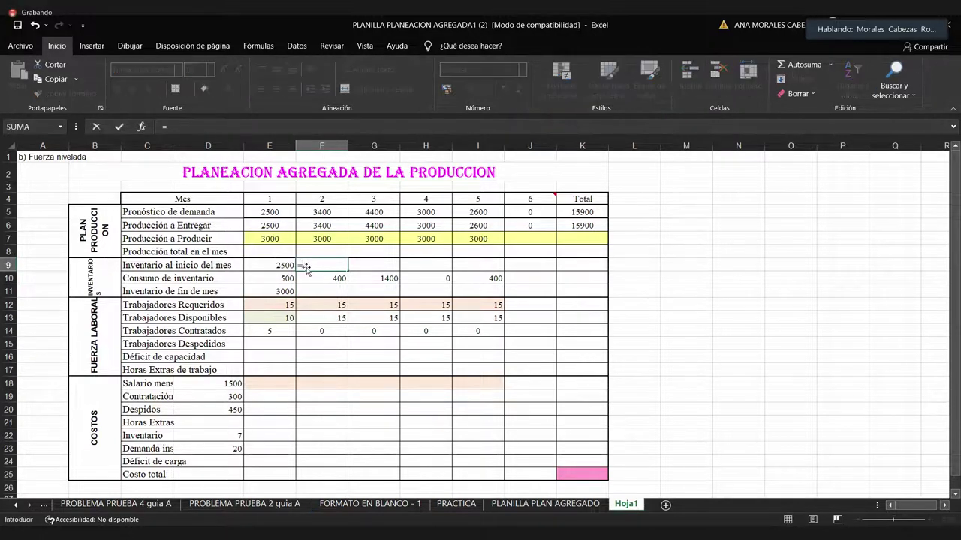
{"action": "left_click", "coordinate": [279, 291]}
{"action": "key", "text": "Return"}
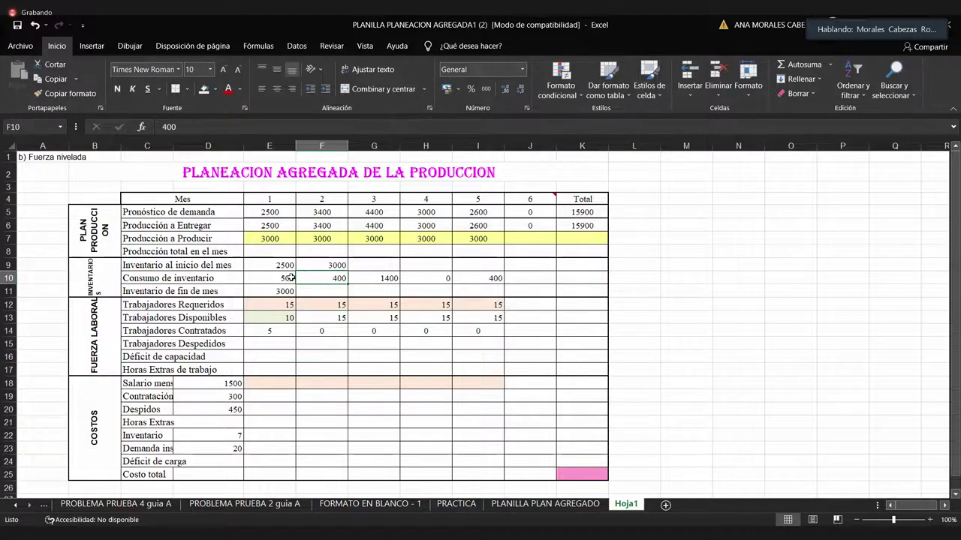
{"action": "left_click", "coordinate": [311, 266]}
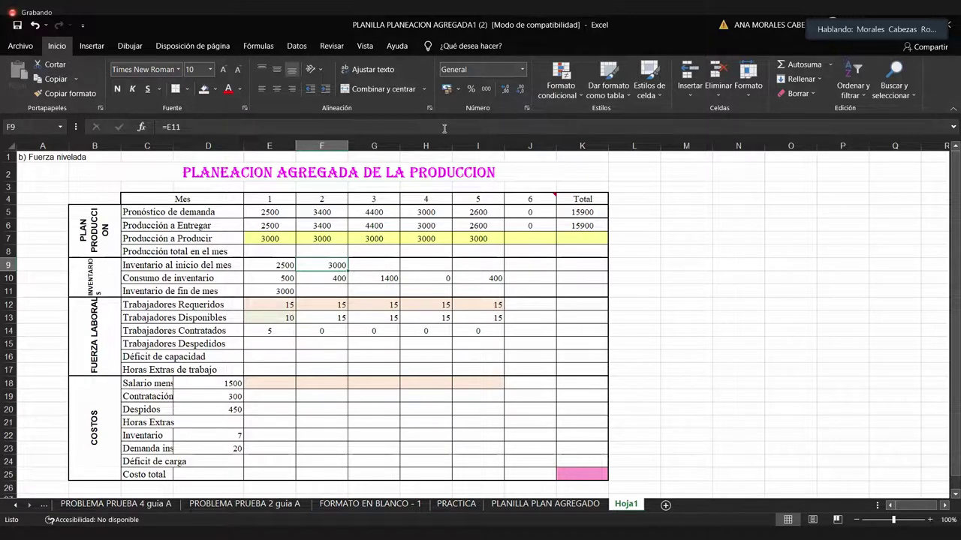
- Check the handwritten consumption formulas in the PowerPoint slide show, and calculate month 2's Inventario de fin de mes in F11 of the Excel sheet with =F9-F10
{"action": "key", "text": "alt+Tab"}
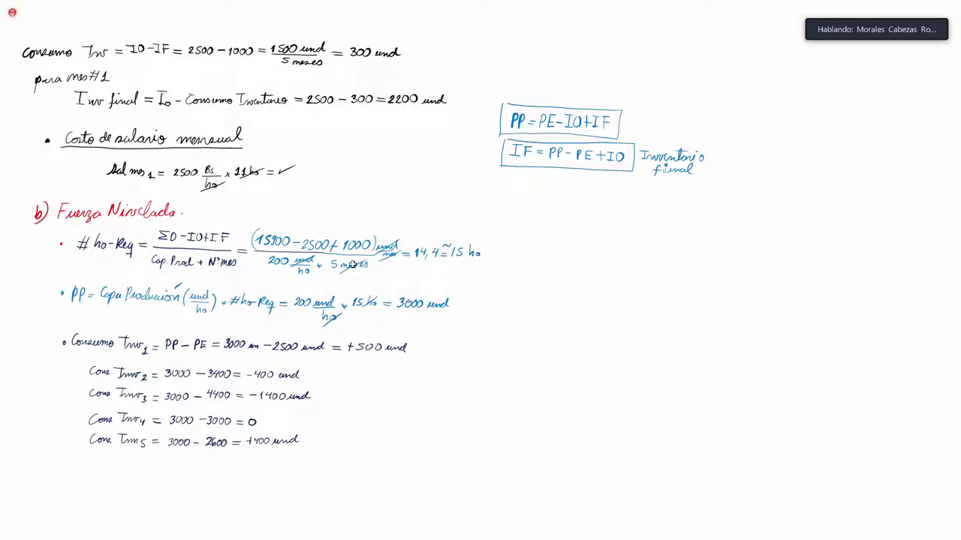
{"action": "key", "text": "alt+Tab"}
{"action": "left_click", "coordinate": [331, 291]}
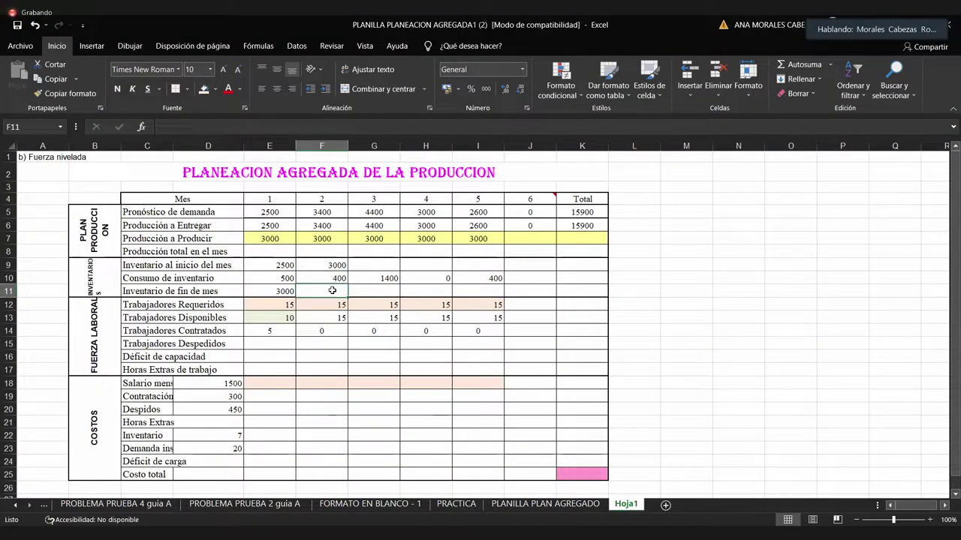
{"action": "type", "text": "="}
{"action": "left_click", "coordinate": [333, 265]}
{"action": "type", "text": "-"}
{"action": "left_click", "coordinate": [328, 276]}
{"action": "key", "text": "Return"}
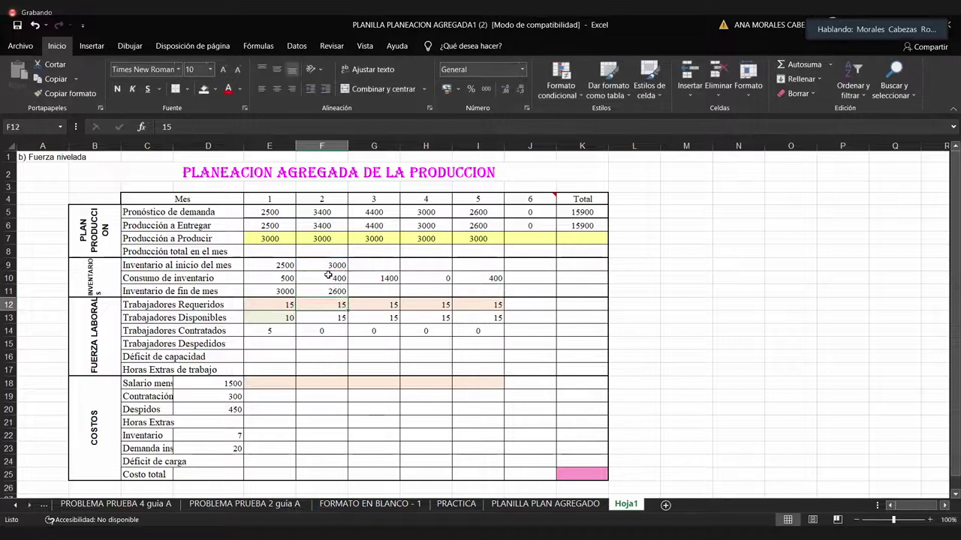
- Link month 3's Inventario al inicio del mes in G9 to month 2's ending inventory with the formula =F11
{"action": "left_click", "coordinate": [374, 267]}
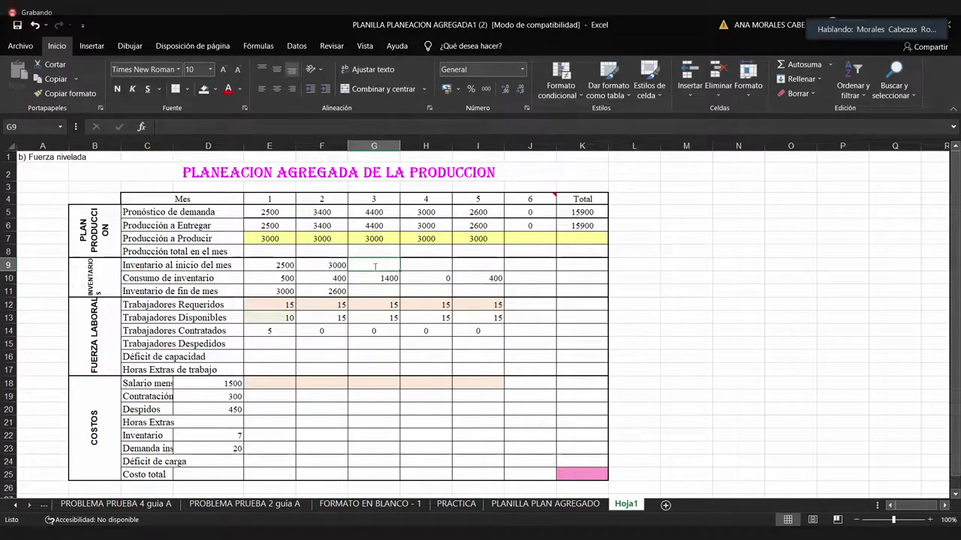
{"action": "type", "text": "="}
{"action": "left_click", "coordinate": [342, 291]}
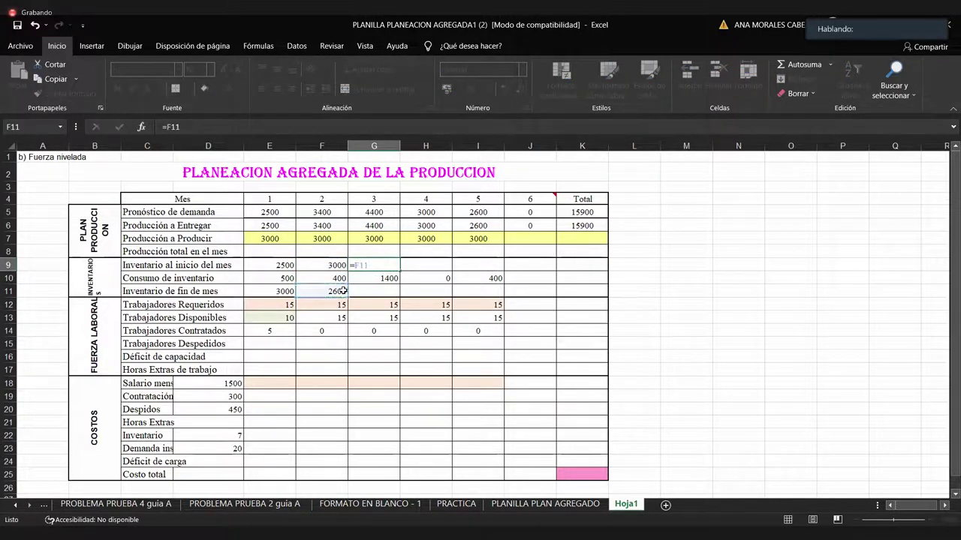
{"action": "key", "text": "Return"}
- Calculate month 3's Inventario de fin de mes in G11 with the formula =G9-G10
{"action": "left_click", "coordinate": [376, 289]}
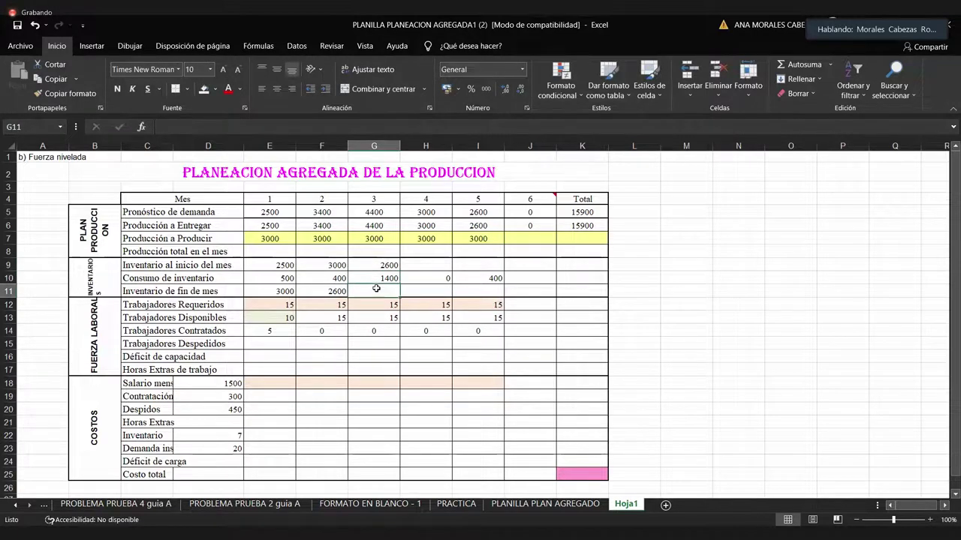
{"action": "type", "text": "="}
{"action": "left_click", "coordinate": [391, 265]}
{"action": "type", "text": "-"}
{"action": "left_click", "coordinate": [388, 277]}
{"action": "key", "text": "Return"}
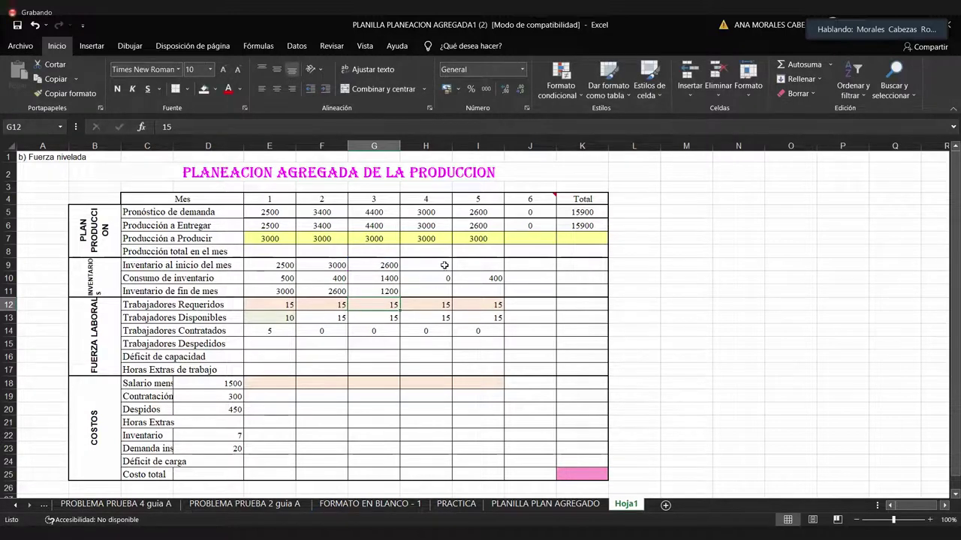
- Link month 4's Inventario al inicio del mes in H9 to month 3's ending inventory with the formula =G11
{"action": "left_click", "coordinate": [445, 265]}
{"action": "type", "text": "="}
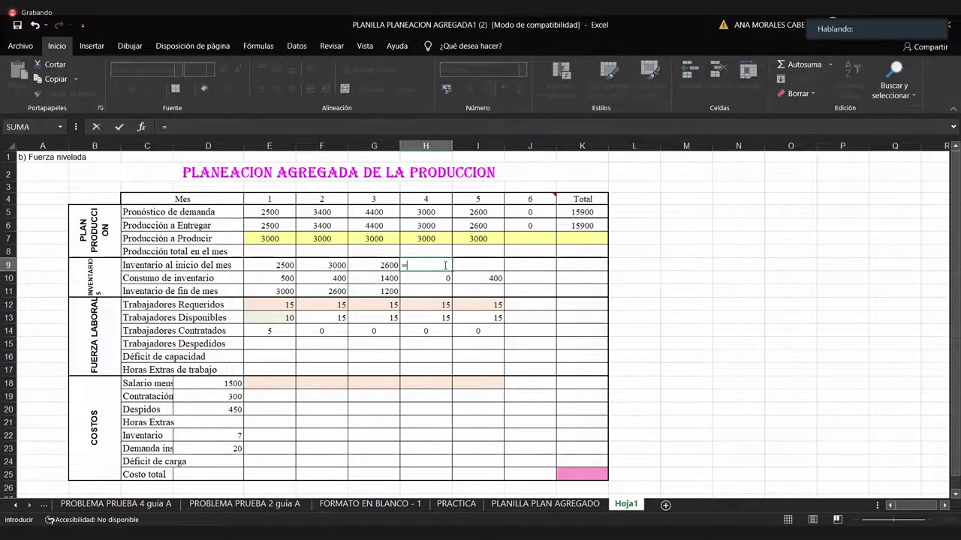
{"action": "left_click", "coordinate": [389, 289]}
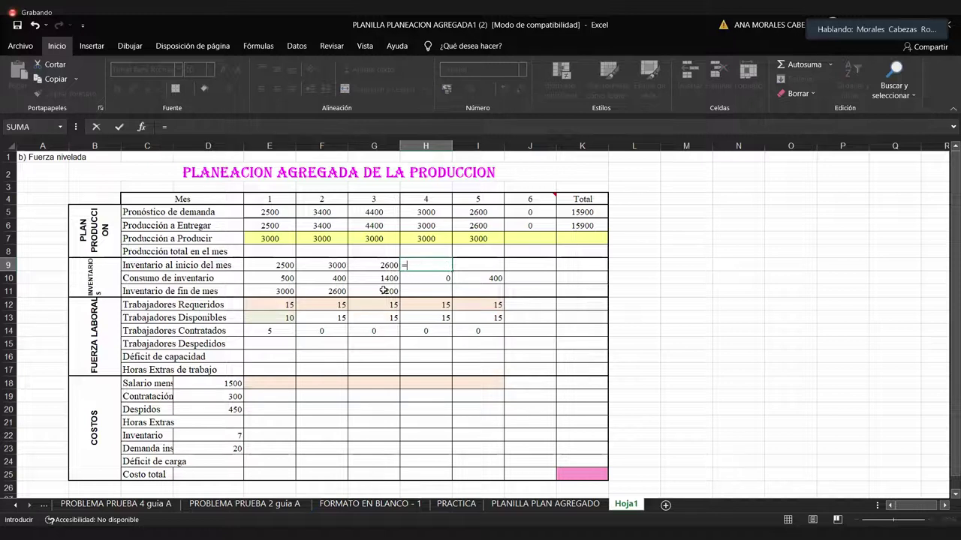
{"action": "key", "text": "Return"}
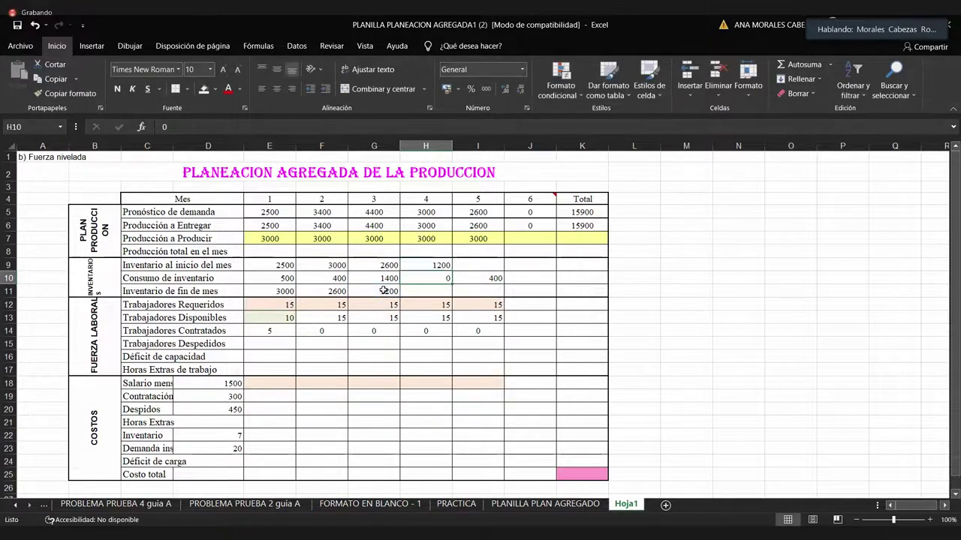
- Begin month 4's Inventario de fin de mes formula in H11 with its starting inventory, =H9
{"action": "left_click", "coordinate": [425, 294]}
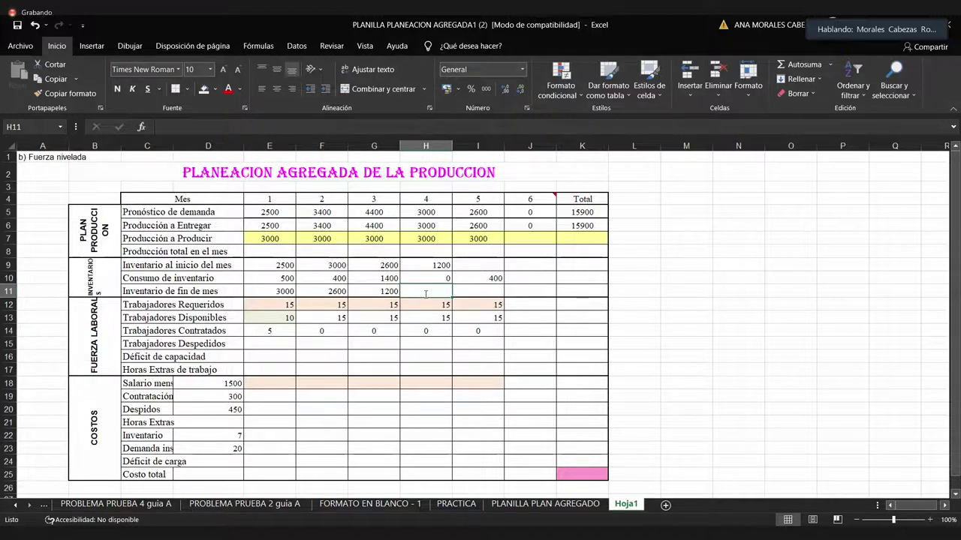
{"action": "type", "text": "="}
{"action": "left_click", "coordinate": [432, 267]}
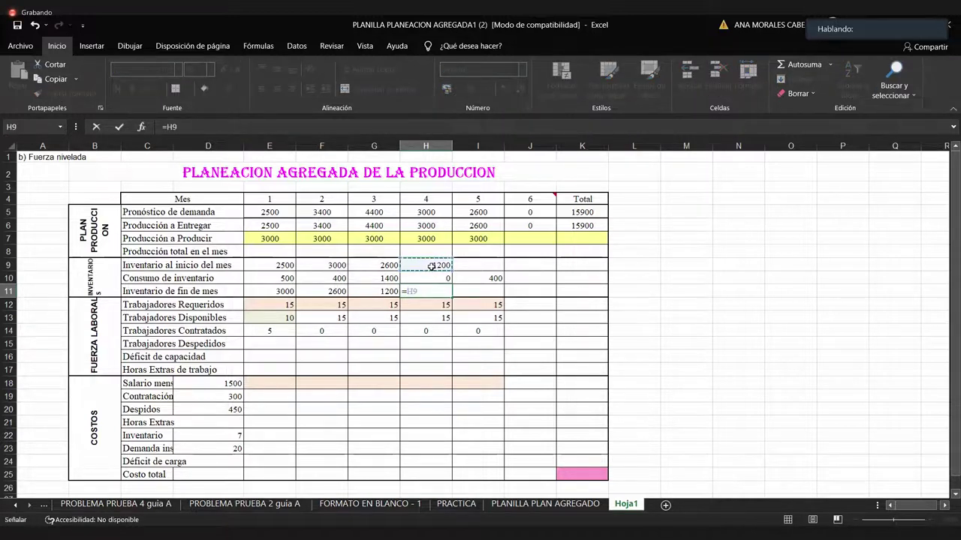
- Set month 4's ending inventory to =H9 and enter 1200 as month 5's starting inventory
{"action": "key", "text": "Return"}
{"action": "left_click", "coordinate": [474, 265]}
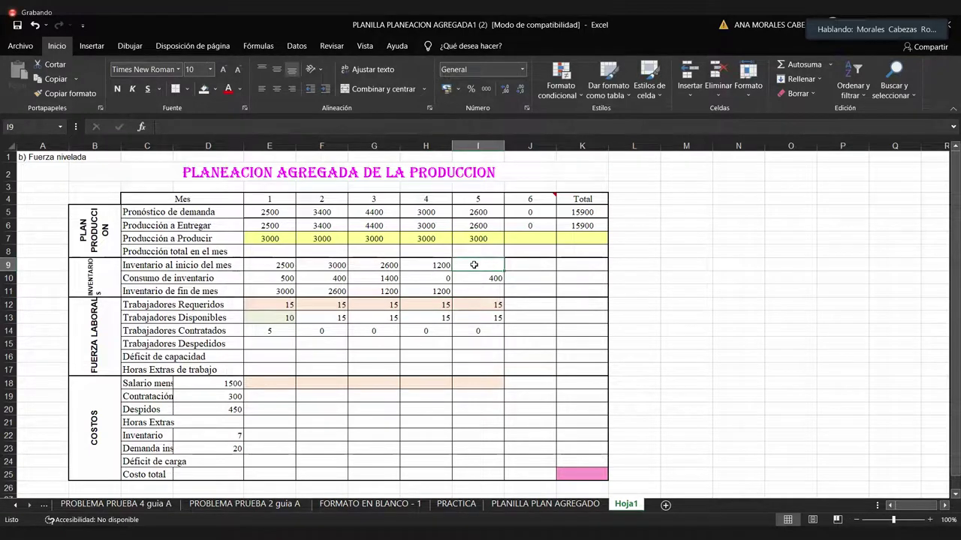
{"action": "type", "text": "1200"}
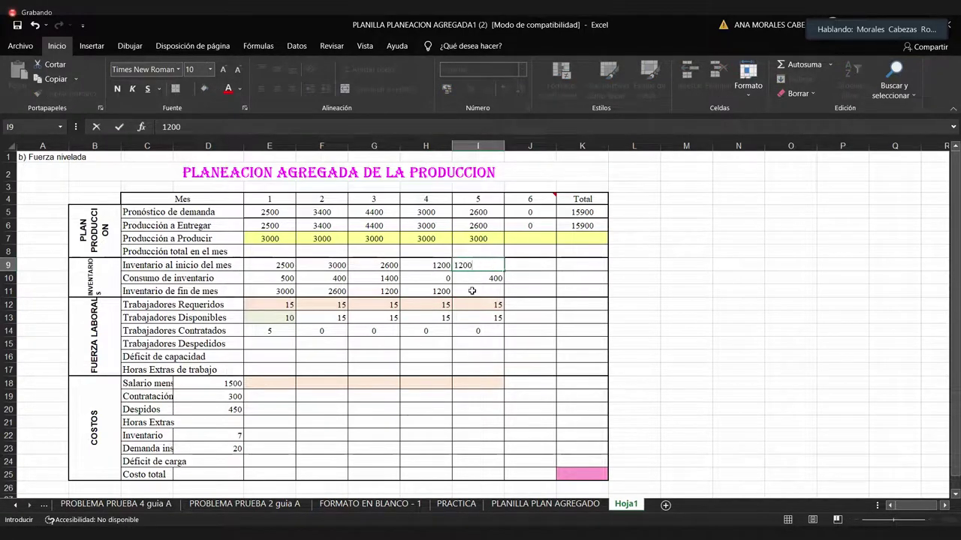
{"action": "key", "text": "Return"}
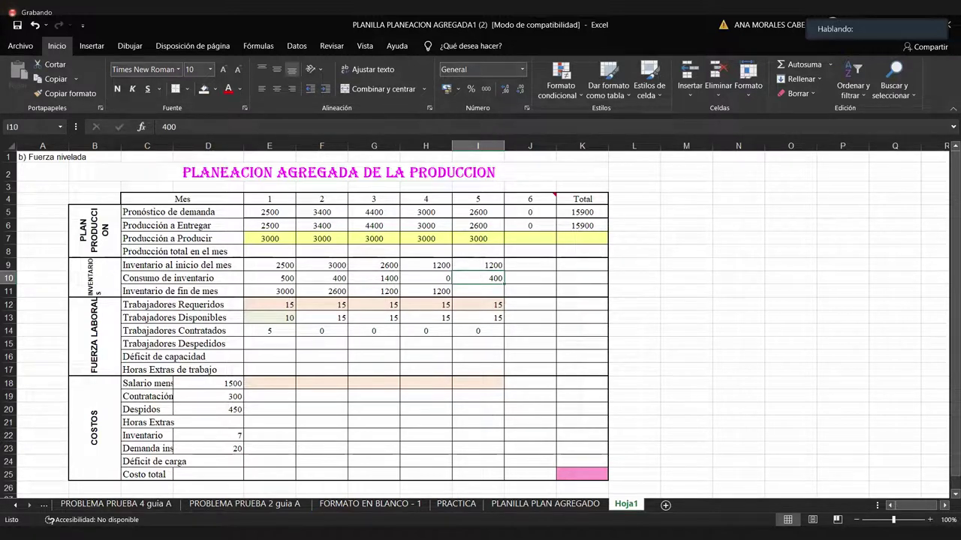
- Check the handwritten inventory consumption notes and calculate month 5's ending inventory in I11 as =I9+I10
{"action": "key", "text": "alt+Tab"}
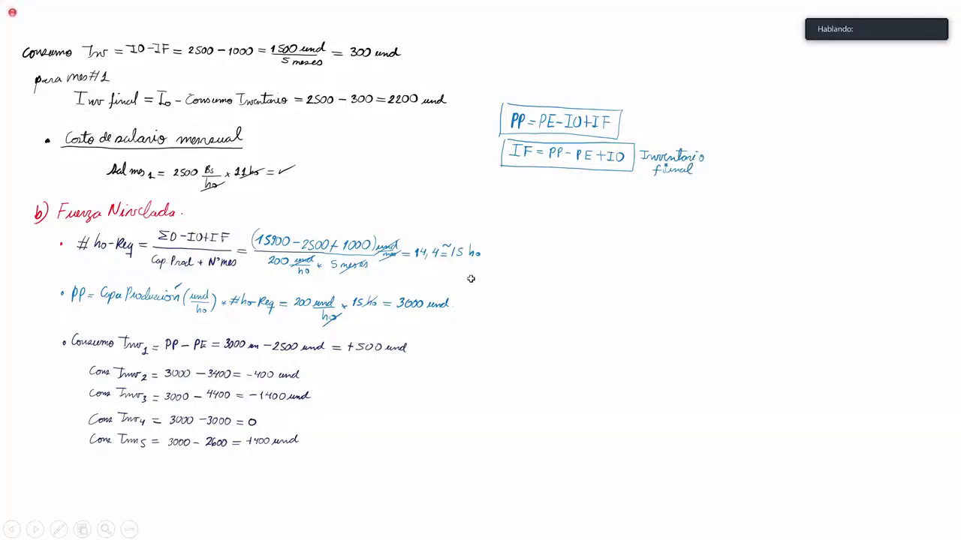
{"action": "key", "text": "alt+Tab"}
{"action": "type", "text": "="}
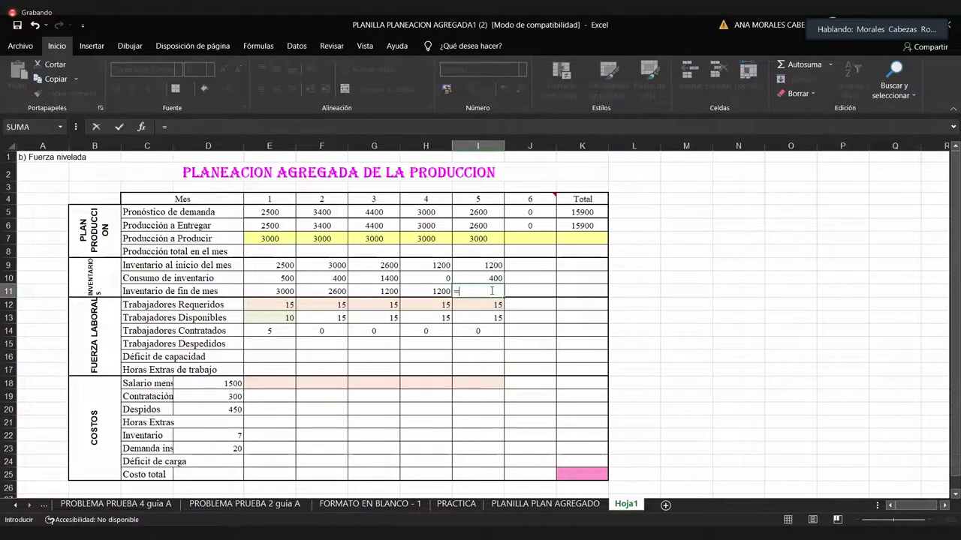
{"action": "left_click", "coordinate": [487, 265]}
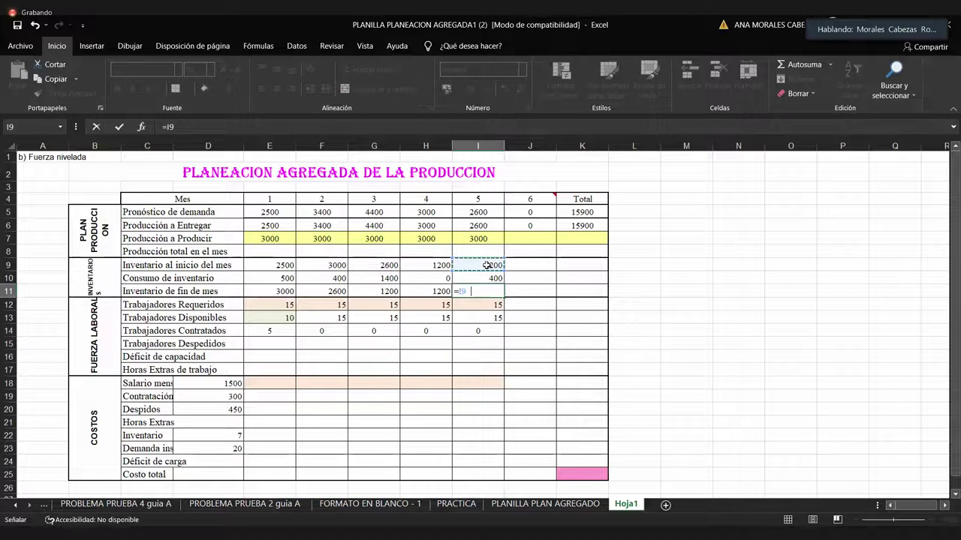
{"action": "type", "text": "+"}
{"action": "key", "text": "Up"}
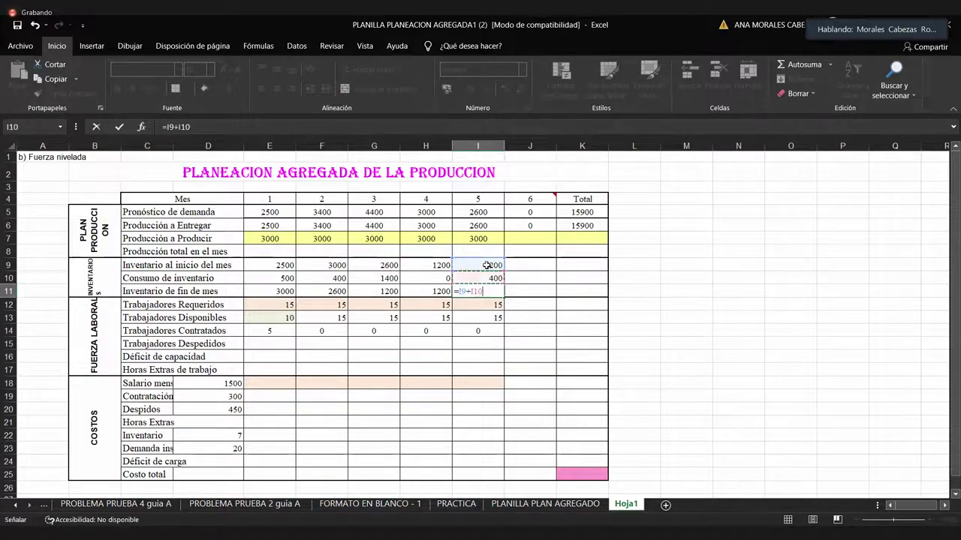
{"action": "key", "text": "Return"}
{"action": "left_click", "coordinate": [581, 318]}
- Annotate the inventory consumption row by hand with plus signs for months 1 and 5 and minus signs for months 2 and 3
{"action": "left_click_drag", "start_coordinate": [284, 266], "coordinate": [472, 281]}
{"action": "left_click_drag", "start_coordinate": [288, 292], "coordinate": [470, 289]}
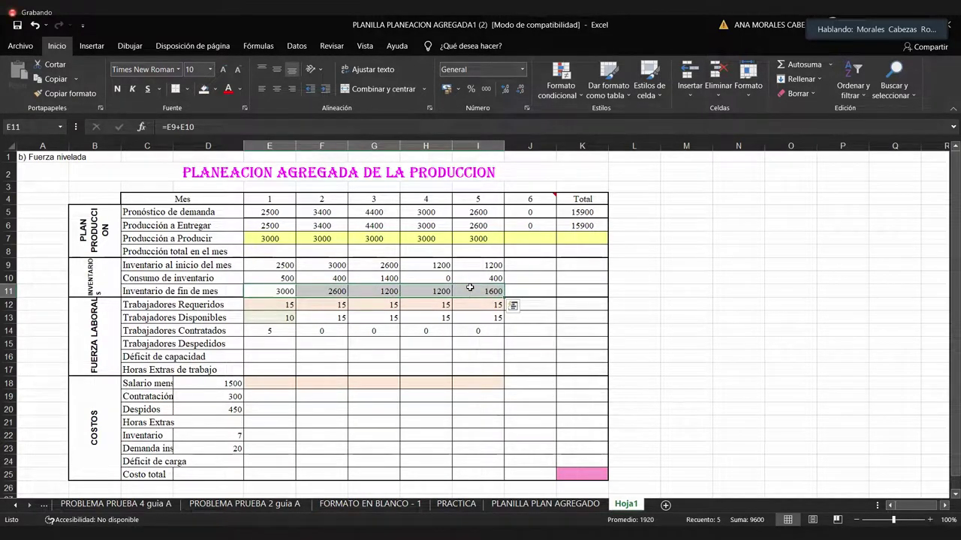
{"action": "left_click", "coordinate": [417, 382]}
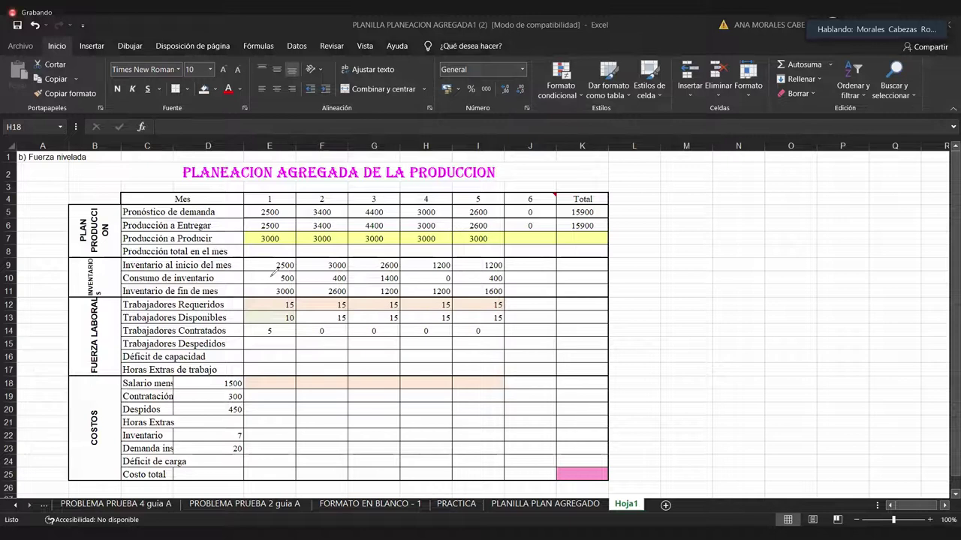
{"action": "left_click_drag", "start_coordinate": [274, 273], "coordinate": [273, 283]}
{"action": "left_click_drag", "start_coordinate": [269, 278], "coordinate": [374, 277]}
{"action": "left_click_drag", "start_coordinate": [480, 274], "coordinate": [482, 277]}
- Calculate month 1's salary cost in E18 by multiplying the monthly salary by the required workers, =D18*E12
{"action": "left_click", "coordinate": [283, 382]}
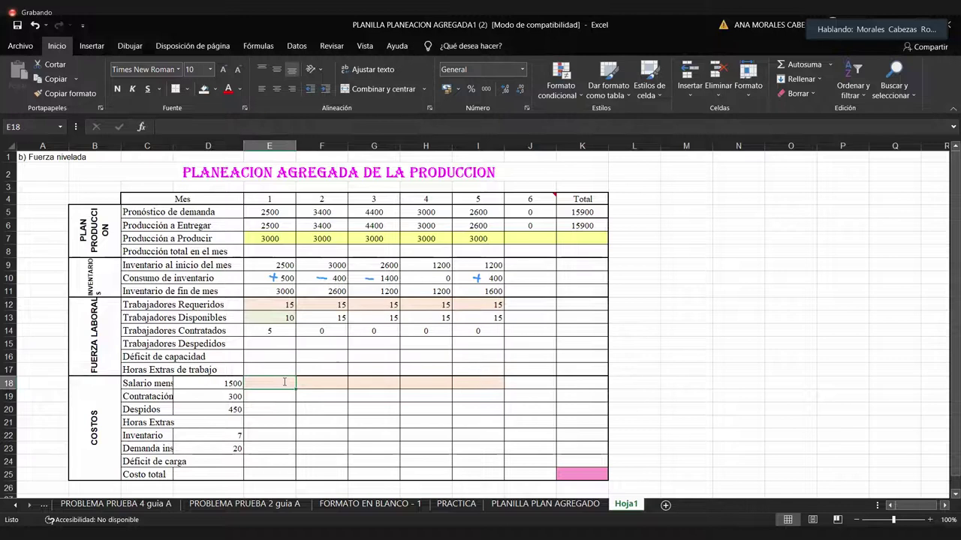
{"action": "type", "text": "="}
{"action": "left_click", "coordinate": [226, 384]}
{"action": "type", "text": "*"}
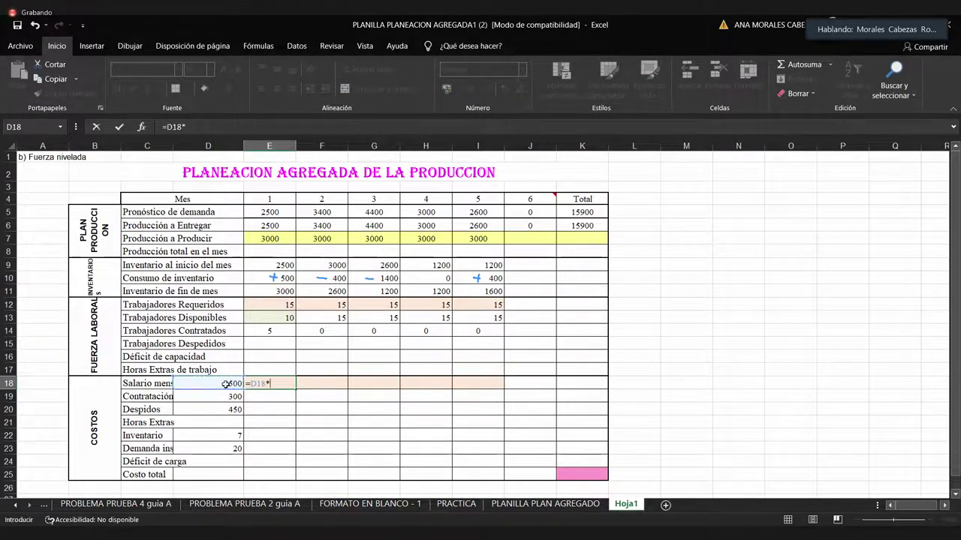
{"action": "left_click", "coordinate": [276, 304]}
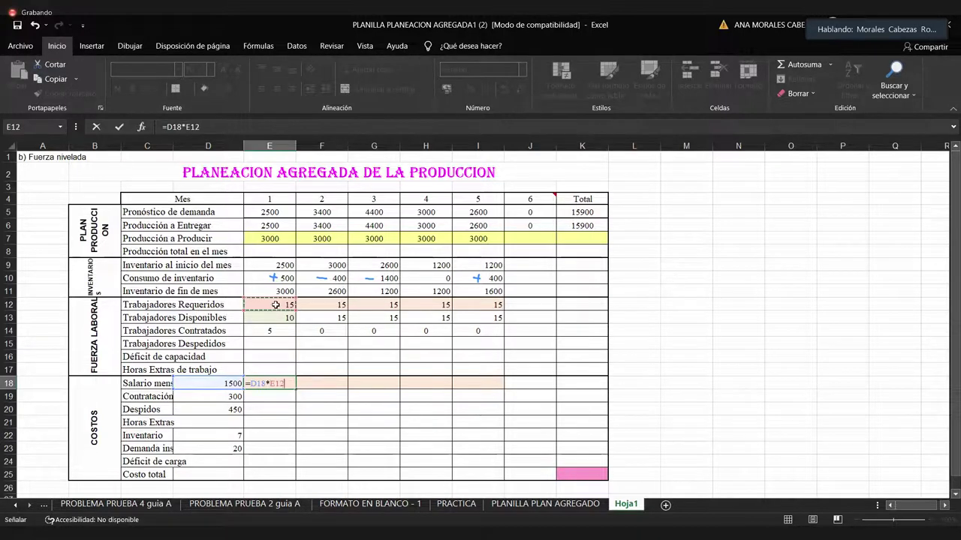
{"action": "key", "text": "Return"}
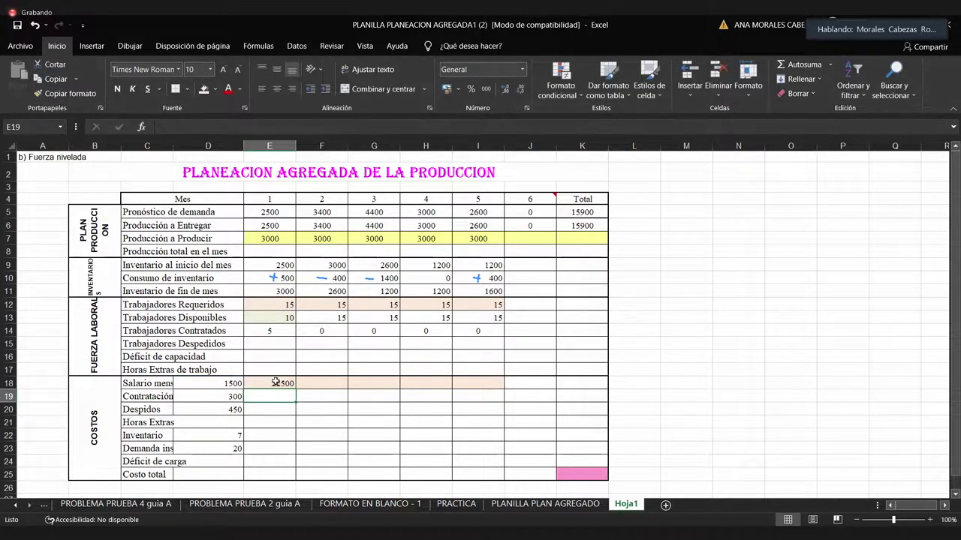
- Make the salary reference absolute so E18 reads =$D$18*E12, and fill the formula across through month 5
{"action": "left_click", "coordinate": [276, 383]}
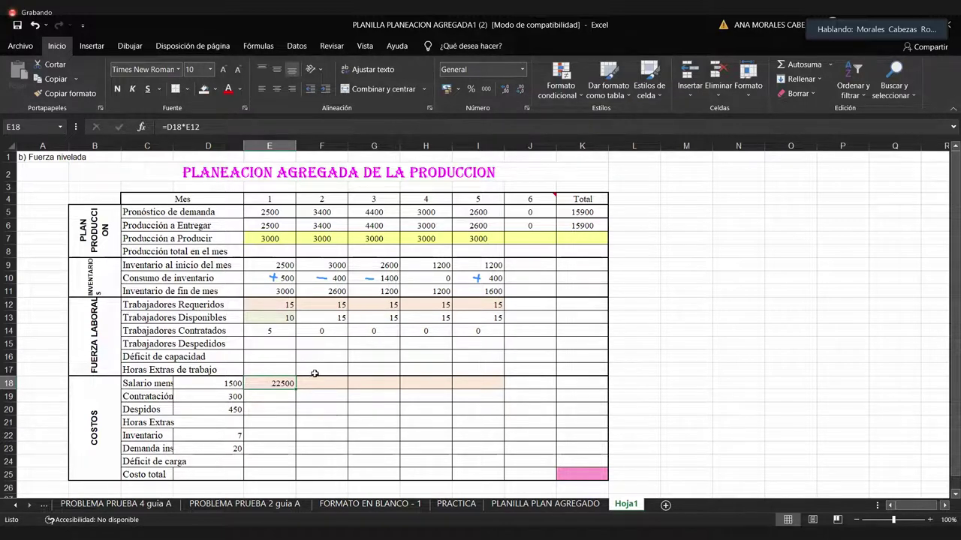
{"action": "mouse_move", "coordinate": [296, 388]}
{"action": "left_mouse_down"}
{"action": "mouse_move", "coordinate": [369, 386]}
{"action": "mouse_move", "coordinate": [280, 384]}
{"action": "left_mouse_up"}
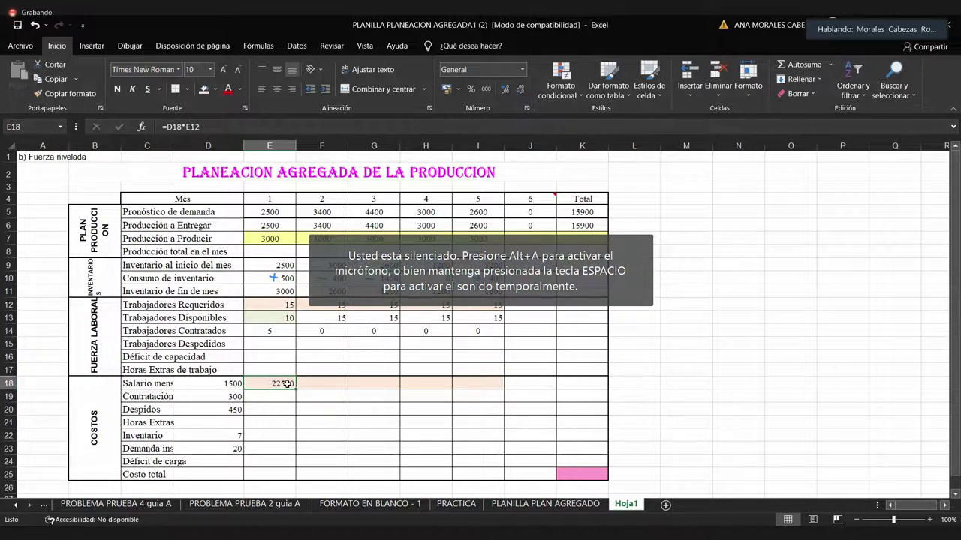
{"action": "double_click", "coordinate": [277, 384]}
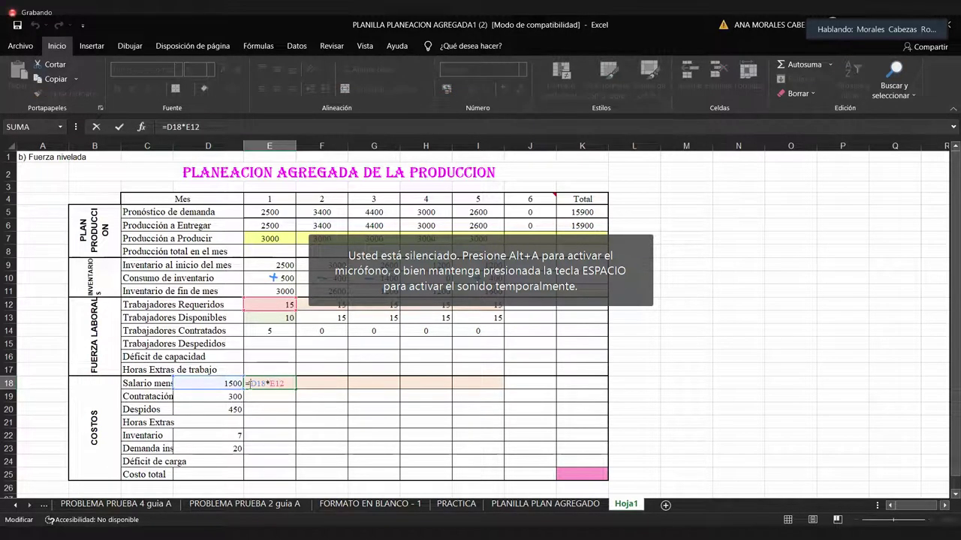
{"action": "key", "text": "F4"}
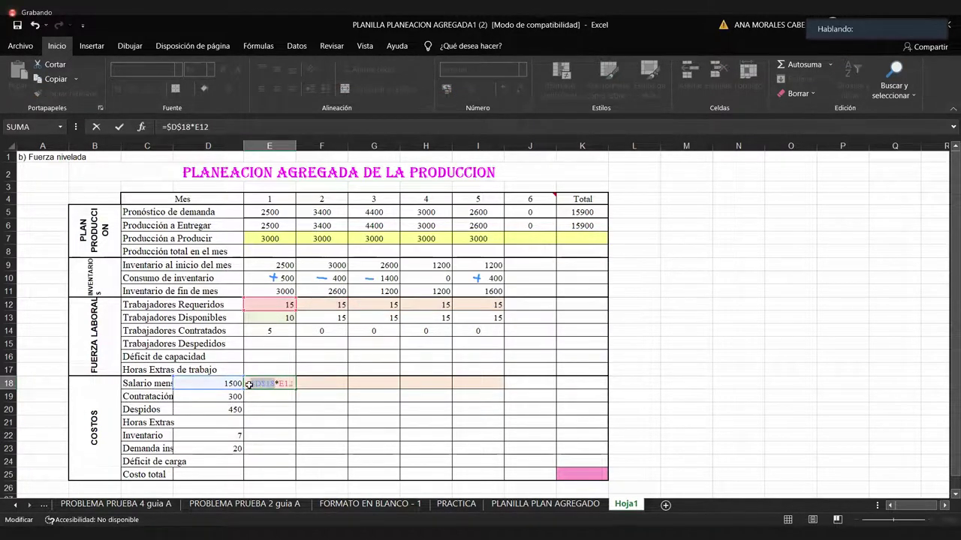
{"action": "key", "text": "Return"}
{"action": "left_click", "coordinate": [284, 386]}
{"action": "left_click_drag", "start_coordinate": [288, 390], "coordinate": [483, 384]}
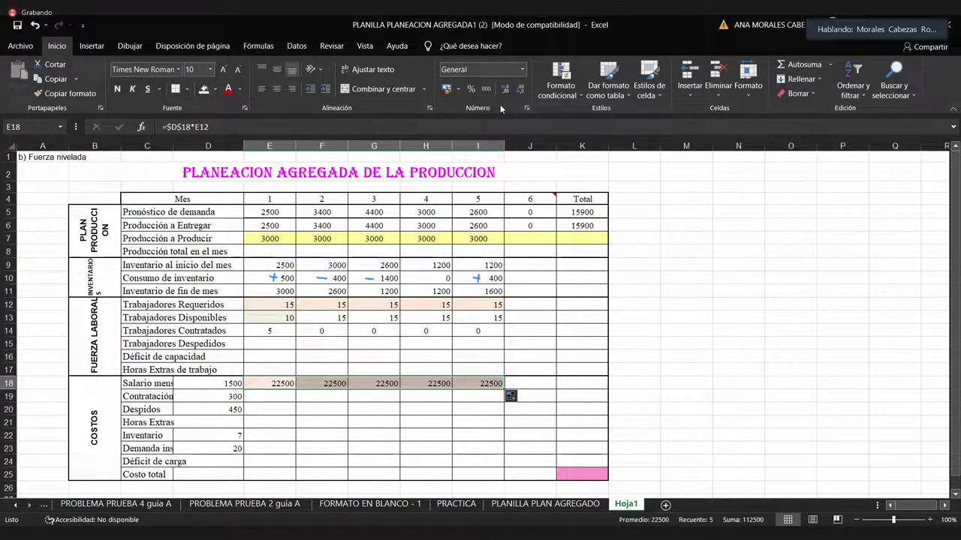
- Calculate month 1's hiring cost in E19 by multiplying the unit cost by the hired workers, =D19*E14
{"action": "left_click", "coordinate": [282, 399]}
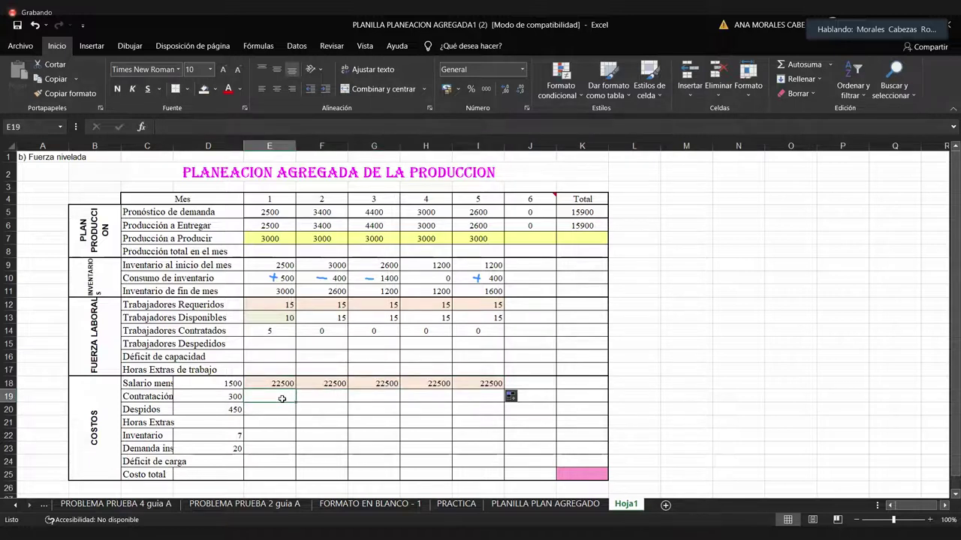
{"action": "type", "text": "="}
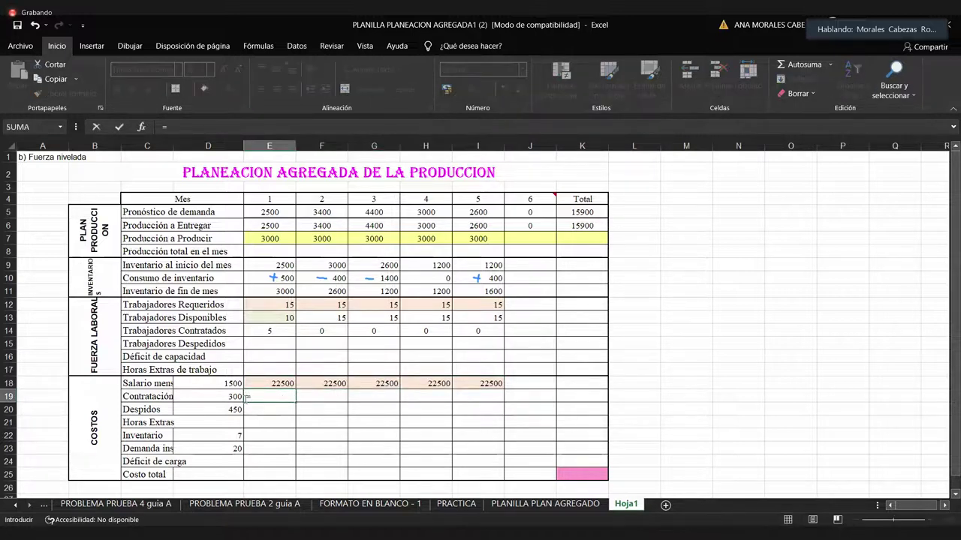
{"action": "left_click", "coordinate": [233, 396]}
{"action": "type", "text": "*"}
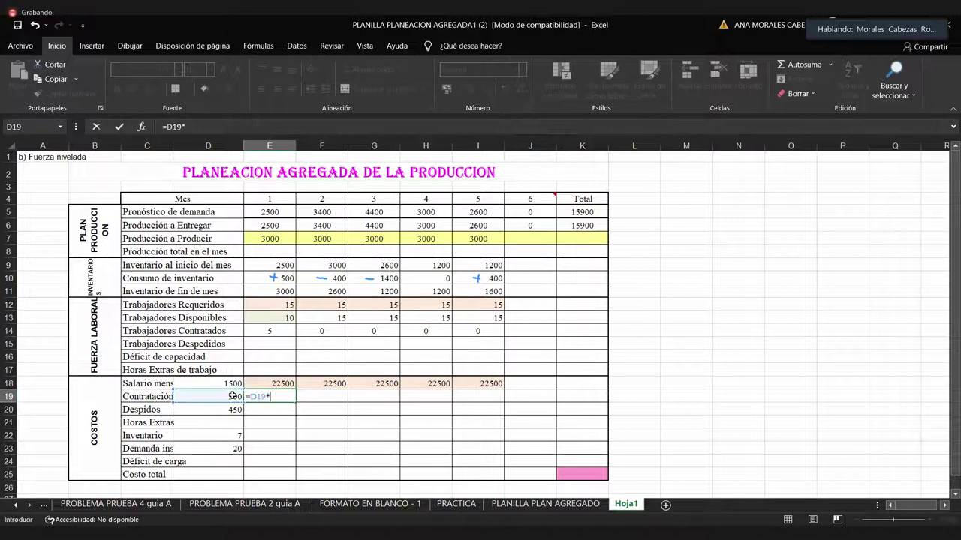
{"action": "left_click", "coordinate": [270, 331]}
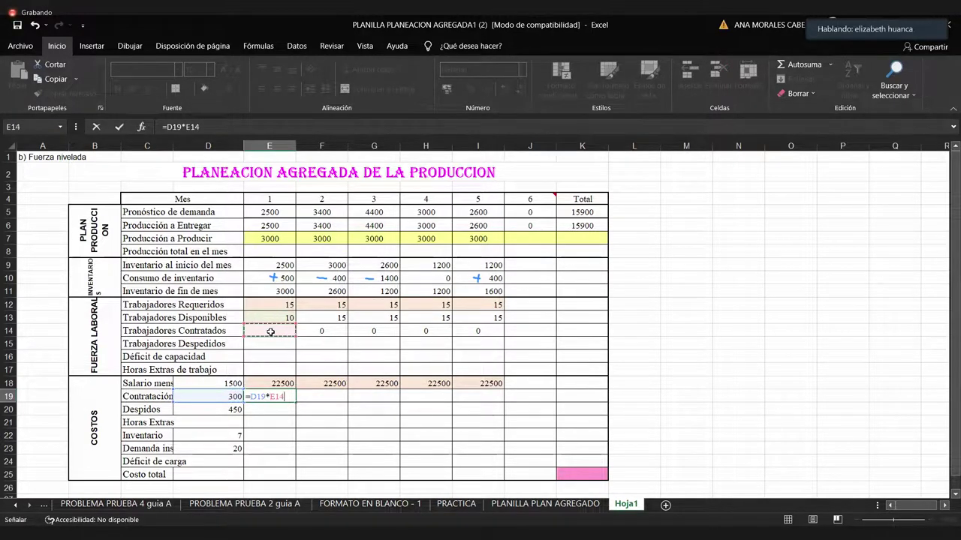
{"action": "key", "text": "Return"}
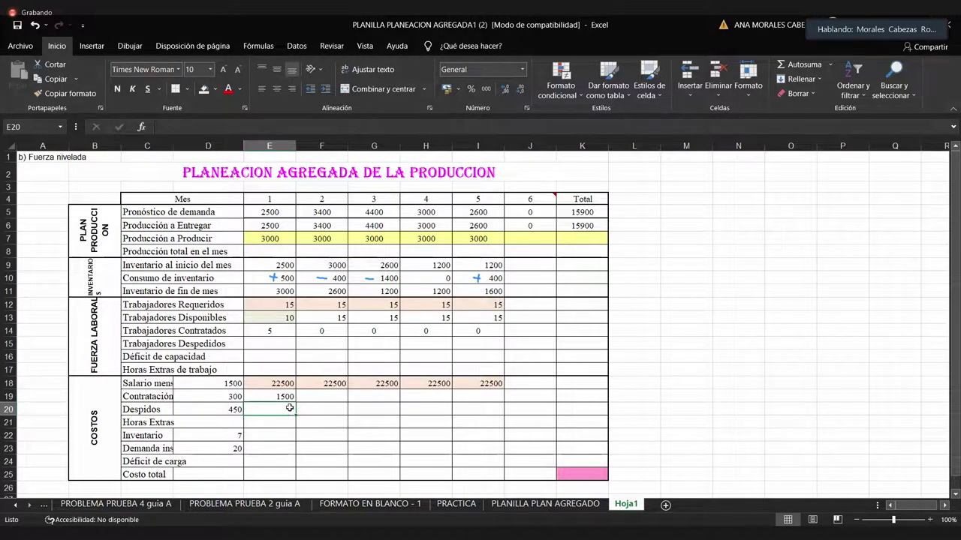
- Enter 0 as month 1's layoff cost and fill it across through month 5
{"action": "type", "text": "0"}
{"action": "key", "text": "Return"}
{"action": "mouse_move", "coordinate": [291, 410]}
{"action": "left_mouse_down"}
{"action": "mouse_move", "coordinate": [303, 418]}
{"action": "mouse_move", "coordinate": [291, 411]}
{"action": "left_mouse_up"}
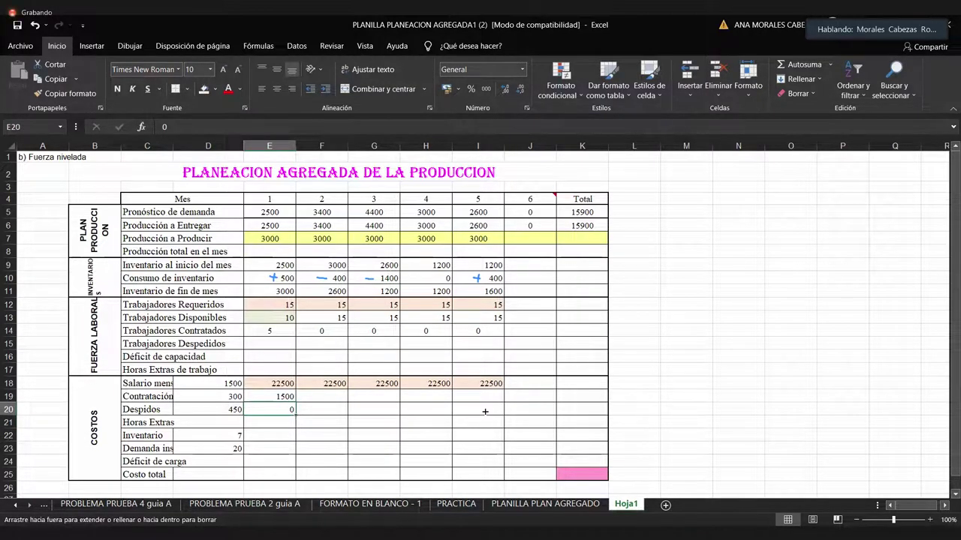
{"action": "left_click_drag", "start_coordinate": [485, 411], "coordinate": [484, 412]}
- Enter 0 as month 2's hiring cost and fill it across through month 5
{"action": "left_click", "coordinate": [343, 396]}
{"action": "type", "text": "0"}
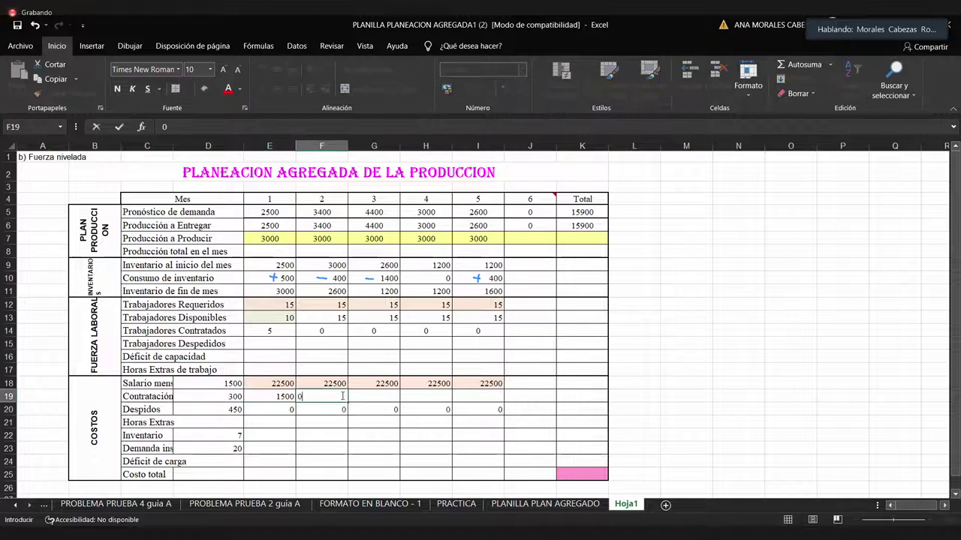
{"action": "key", "text": "Return"}
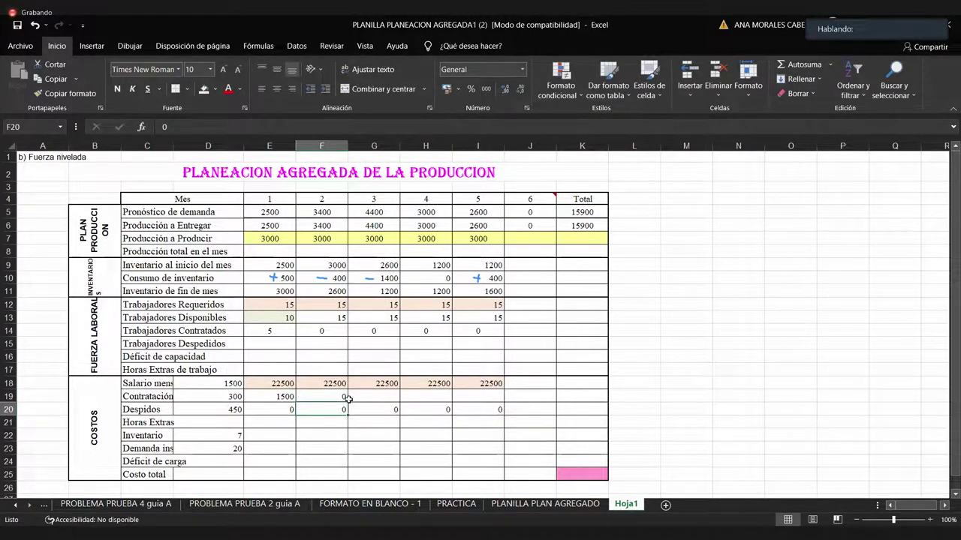
{"action": "left_click", "coordinate": [343, 397]}
{"action": "left_click_drag", "start_coordinate": [346, 402], "coordinate": [369, 400]}
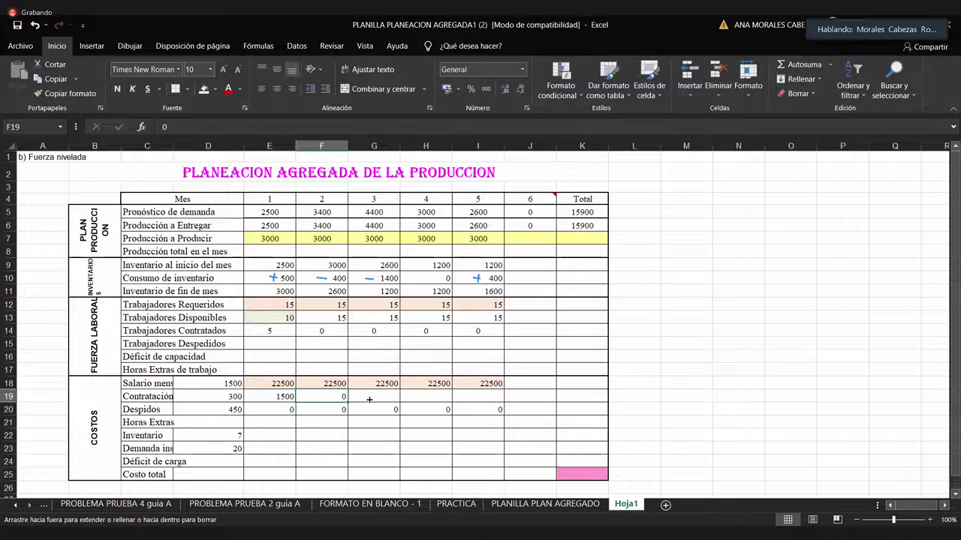
{"action": "left_click_drag", "start_coordinate": [464, 393], "coordinate": [478, 399]}
- Calculate month 1's inventory cost in E22 by multiplying the ending inventory by the unit cost, =E11*D22
{"action": "left_click", "coordinate": [440, 436]}
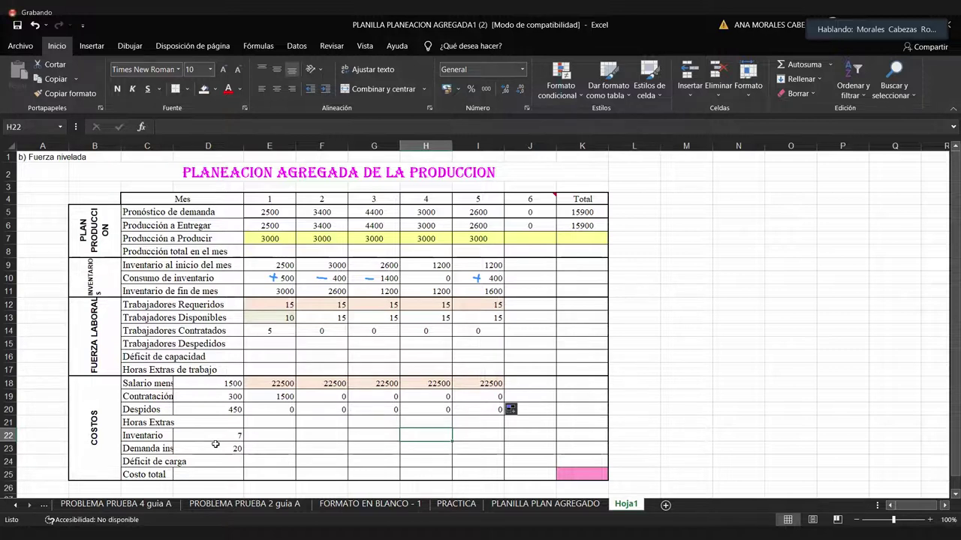
{"action": "left_click", "coordinate": [257, 436]}
{"action": "type", "text": "="}
{"action": "left_click", "coordinate": [278, 292]}
{"action": "type", "text": "*"}
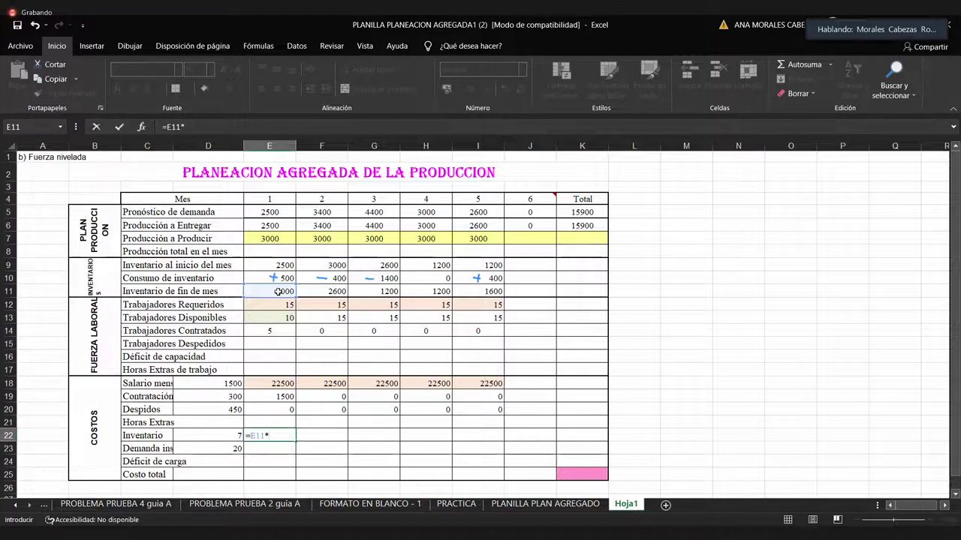
{"action": "left_click", "coordinate": [224, 433]}
{"action": "key", "text": "Return"}
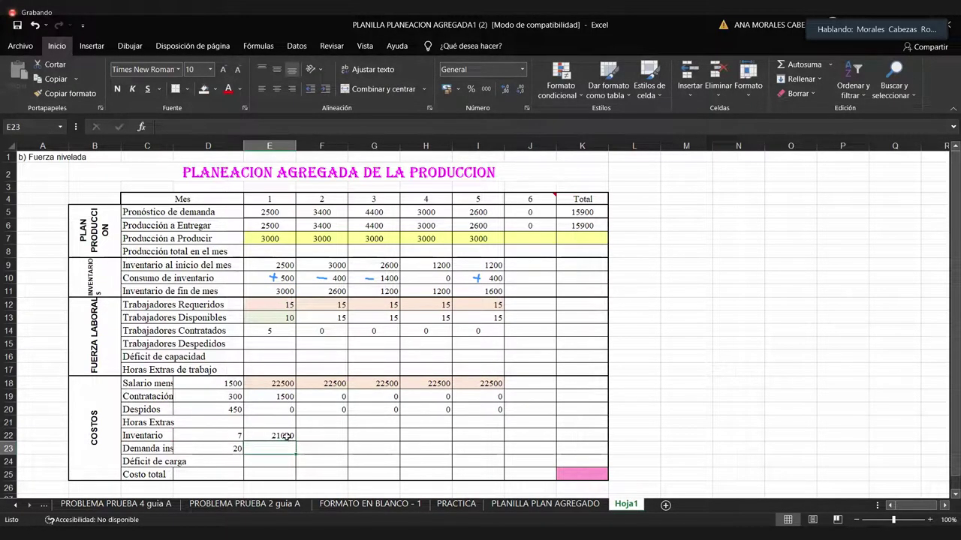
- Try filling month 1's inventory cost formula across through month 5 with $E$11 as an absolute reference
{"action": "double_click", "coordinate": [286, 436]}
{"action": "key", "text": "F4"}
{"action": "key", "text": "ctrl+Return"}
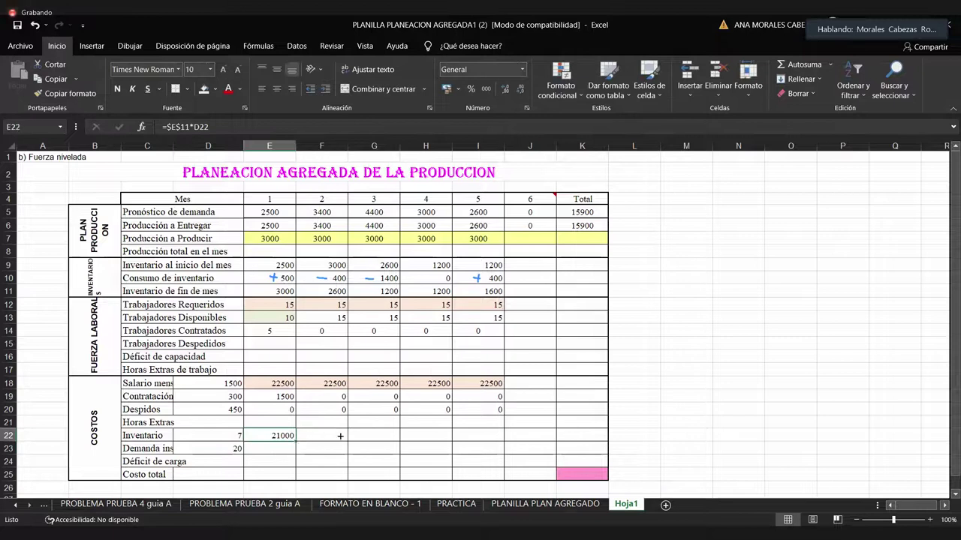
{"action": "left_click_drag", "start_coordinate": [295, 445], "coordinate": [481, 436]}
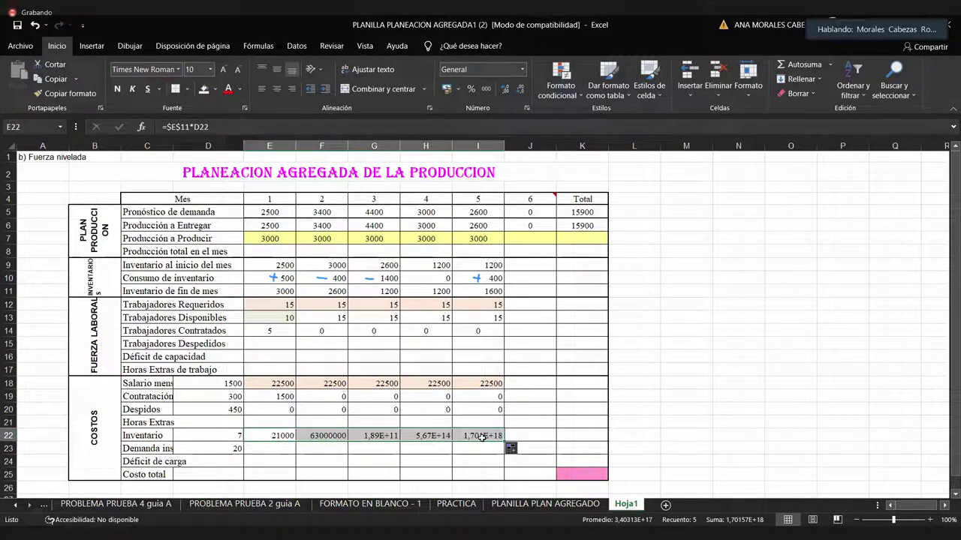
{"action": "key", "text": "ctrl+z"}
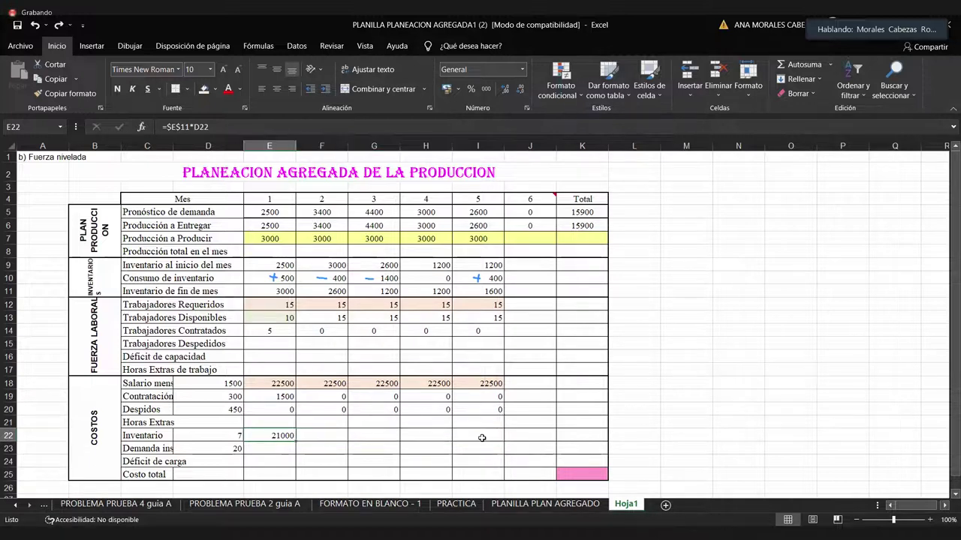
- Rewrite month 1's inventory cost in E22 as =$D$22*E11 and fill it across through month 5
{"action": "double_click", "coordinate": [248, 438]}
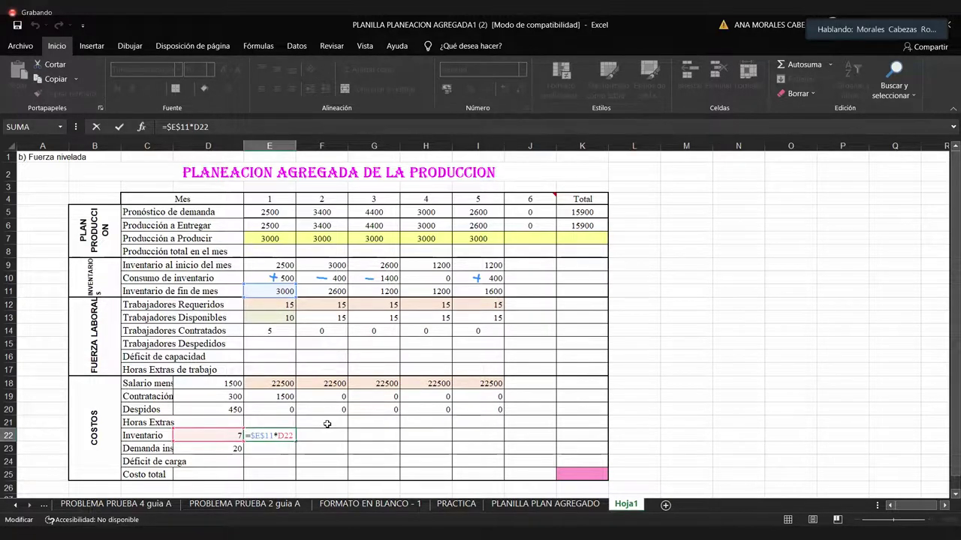
{"action": "key", "text": "Escape"}
{"action": "double_click", "coordinate": [288, 436]}
{"action": "key", "text": "BackSpace"}
{"action": "key", "text": "BackSpace"}
{"action": "key", "text": "BackSpace"}
{"action": "key", "text": "BackSpace"}
{"action": "key", "text": "BackSpace"}
{"action": "key", "text": "Delete"}
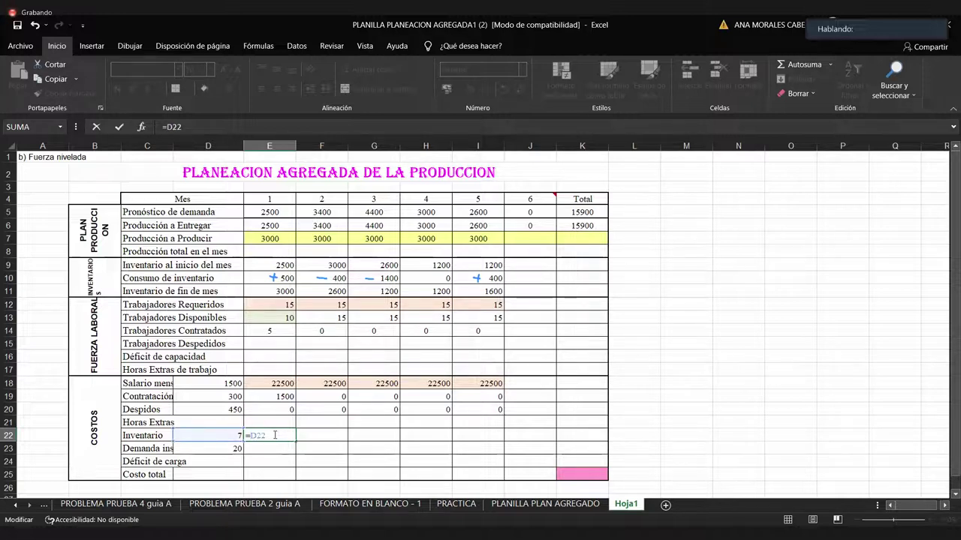
{"action": "key", "text": "F4"}
{"action": "left_click", "coordinate": [275, 436]}
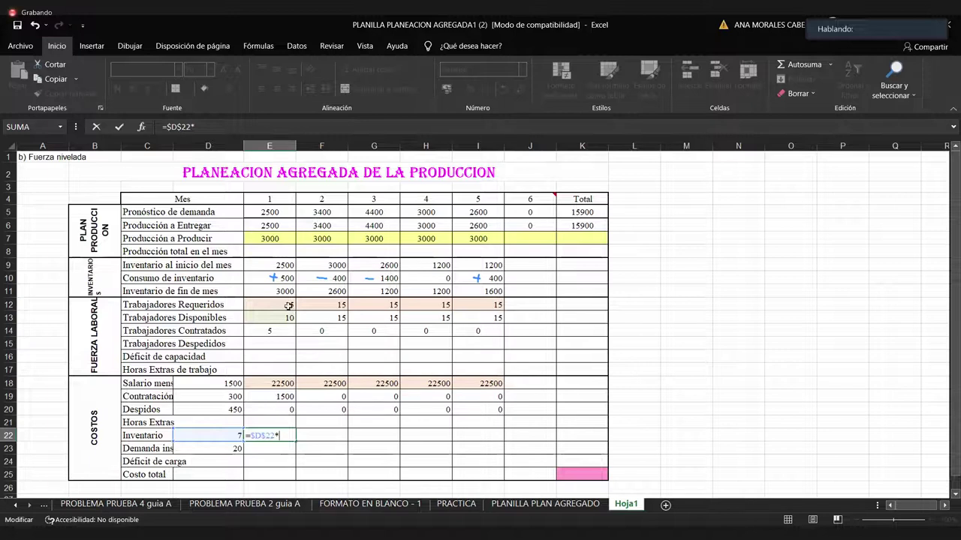
{"action": "type", "text": "*"}
{"action": "left_click", "coordinate": [279, 292]}
{"action": "key", "text": "Return"}
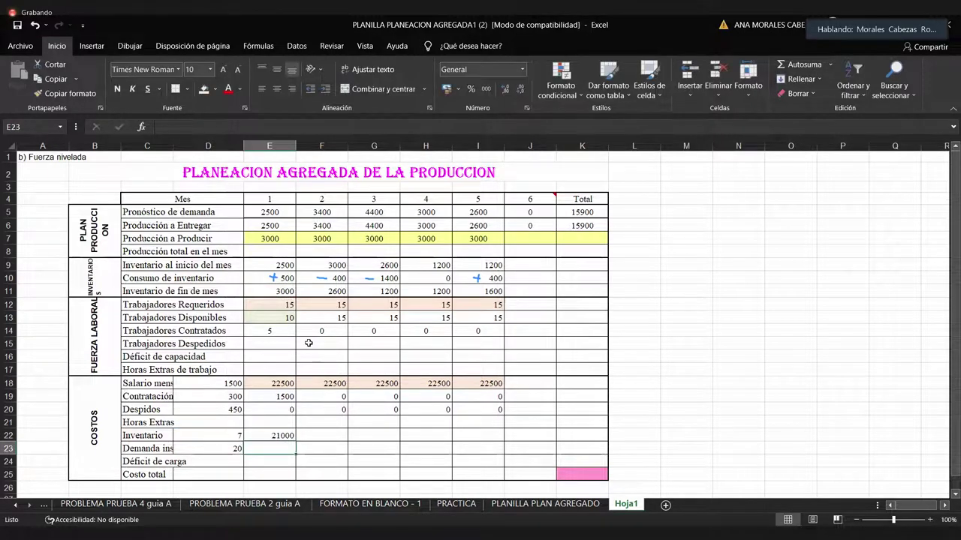
{"action": "left_click", "coordinate": [282, 435]}
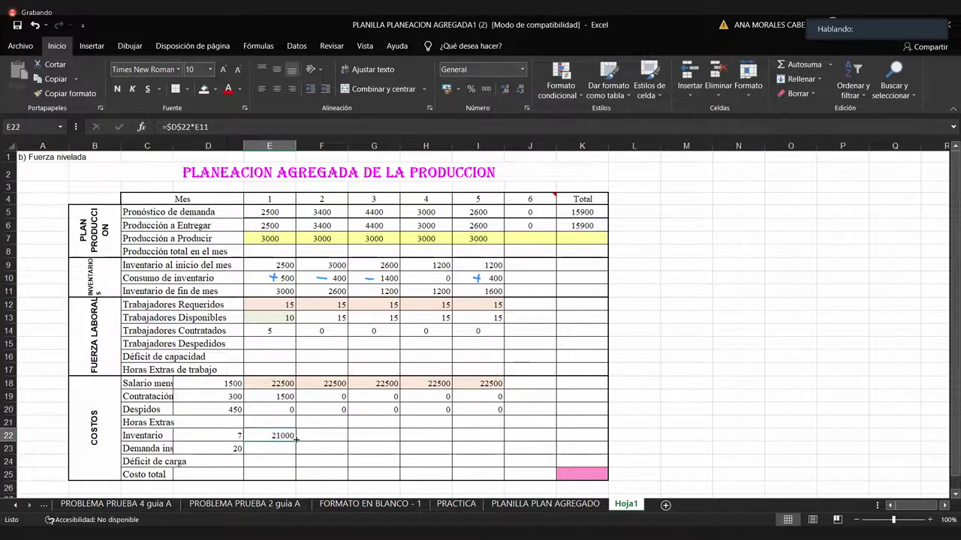
{"action": "left_click_drag", "start_coordinate": [297, 440], "coordinate": [485, 436]}
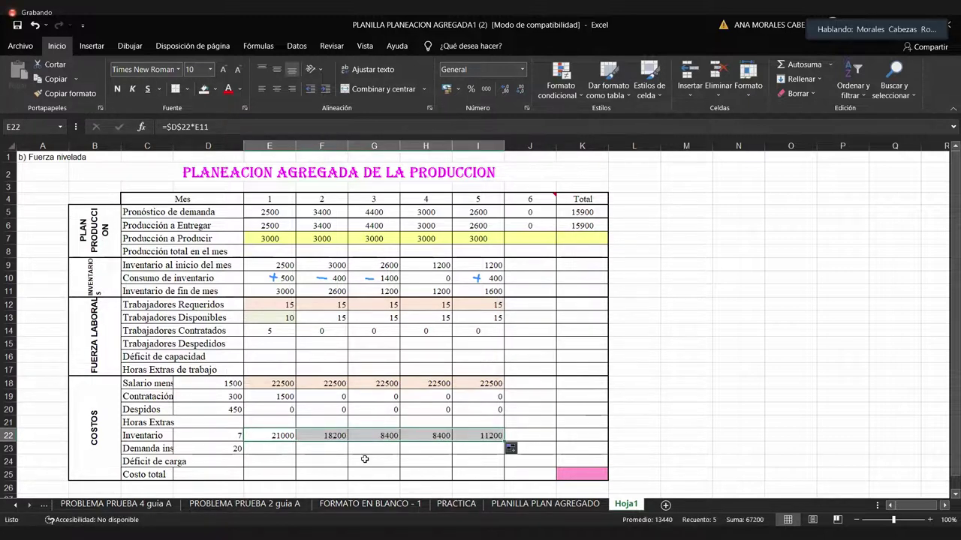
- Enter 0 as month 1's overtime cost in E21 and fill it across through month 5
{"action": "left_click", "coordinate": [282, 425]}
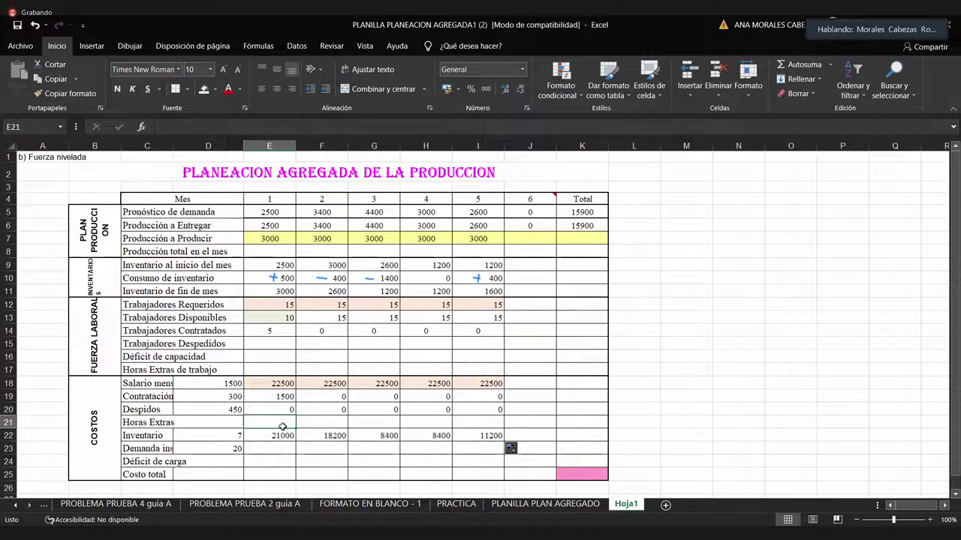
{"action": "type", "text": "0"}
{"action": "key", "text": "Return"}
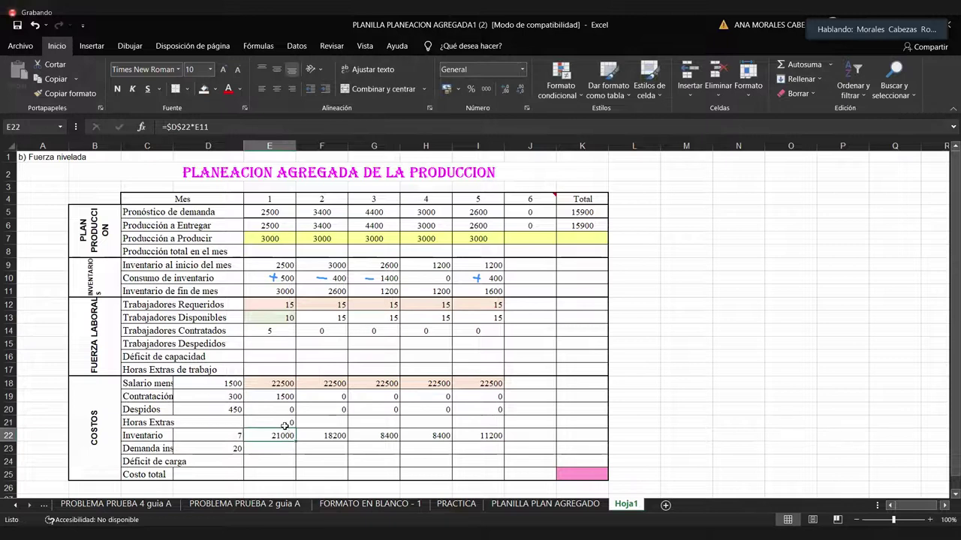
{"action": "left_click", "coordinate": [289, 421]}
{"action": "left_click_drag", "start_coordinate": [297, 428], "coordinate": [480, 423]}
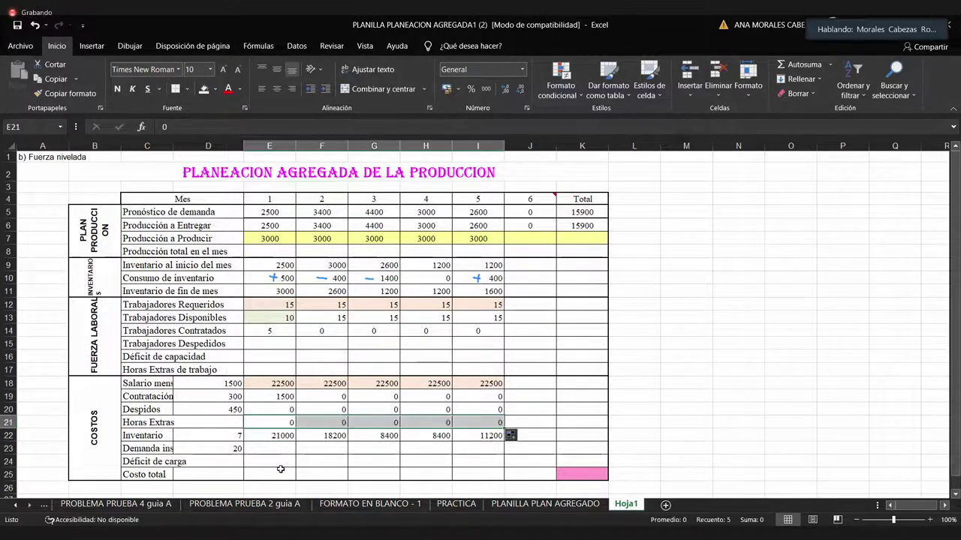
- Calculate month 1's total cost in E25 with =SUMA(E18:E22) and fill the formula across through month 5
{"action": "left_click", "coordinate": [279, 472]}
{"action": "type", "text": "="}
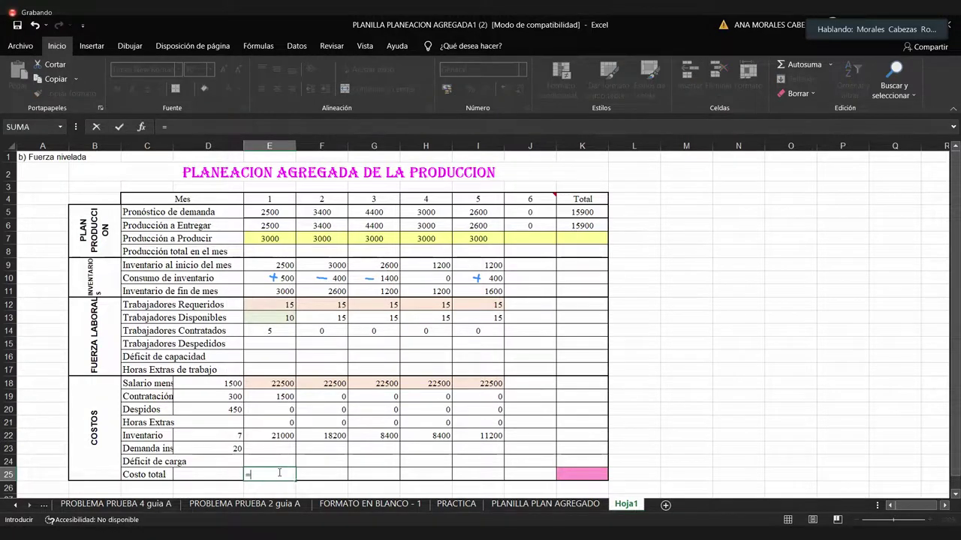
{"action": "left_click", "coordinate": [794, 65]}
{"action": "left_click", "coordinate": [798, 66]}
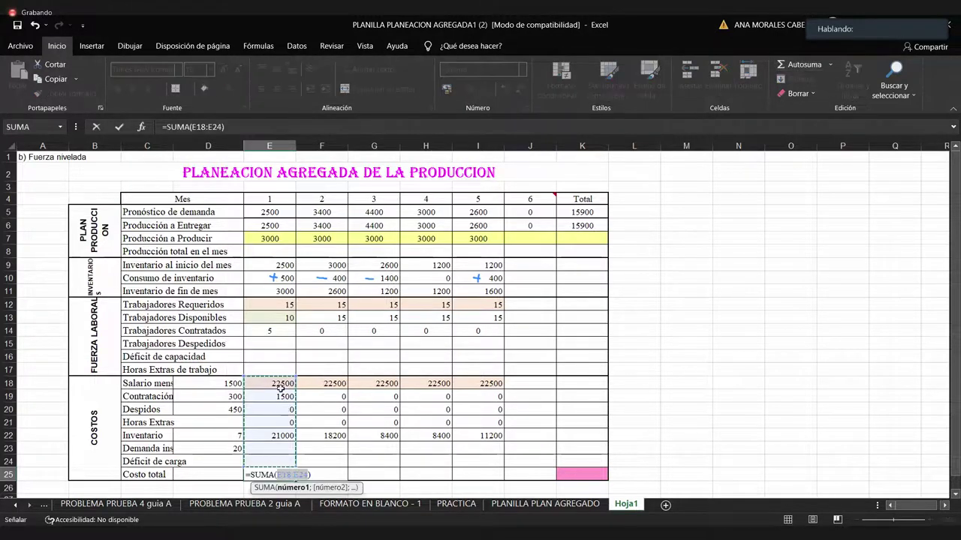
{"action": "left_click", "coordinate": [278, 384]}
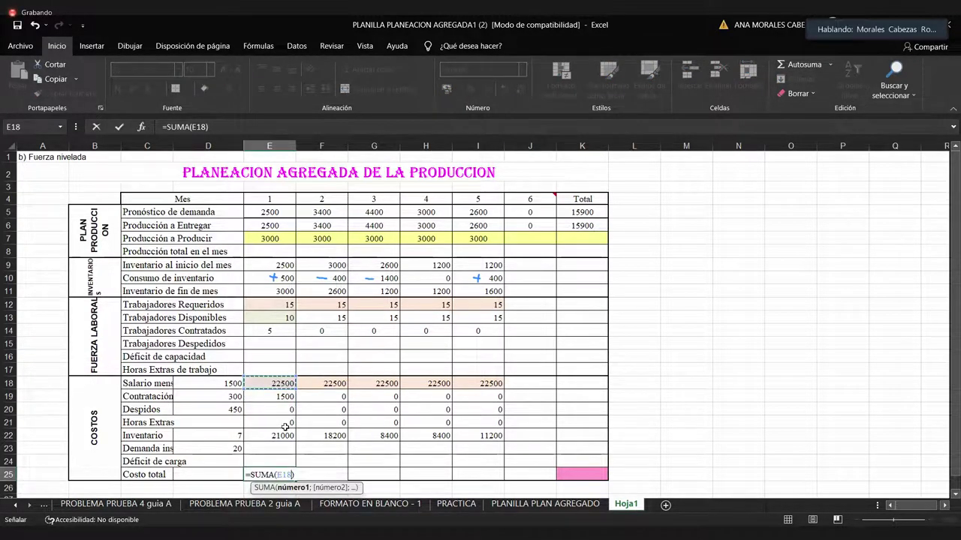
{"action": "left_click", "coordinate": [286, 436], "text": "shift"}
{"action": "key", "text": "Return"}
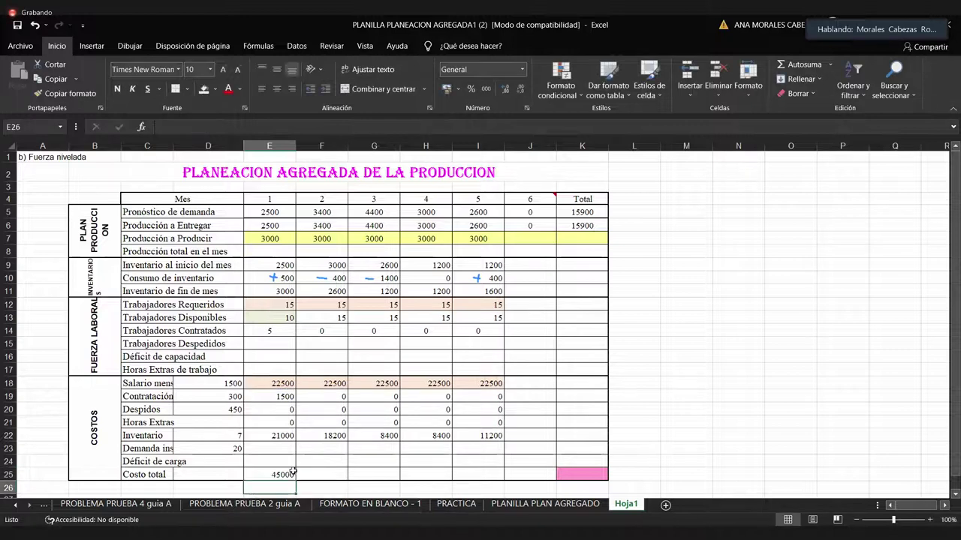
{"action": "left_click", "coordinate": [284, 471]}
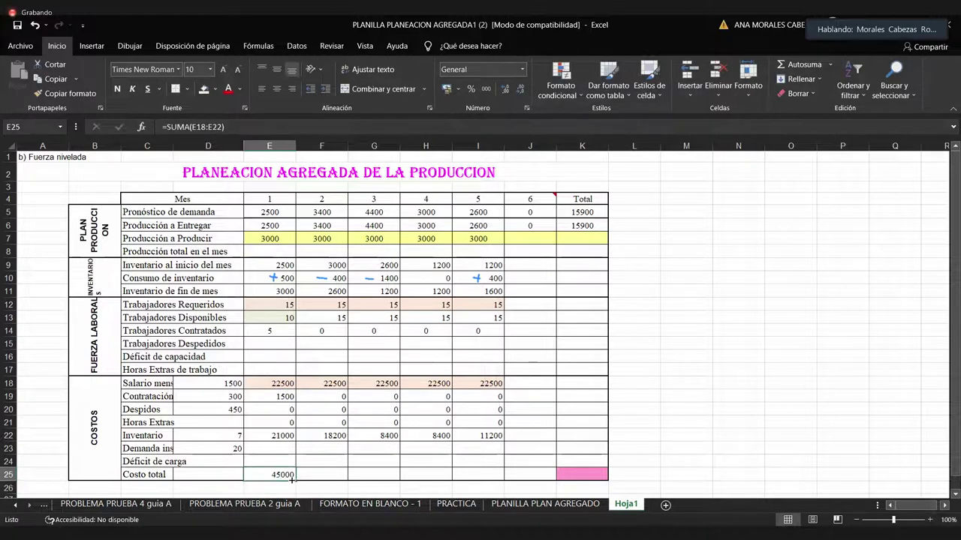
{"action": "left_click_drag", "start_coordinate": [296, 481], "coordinate": [503, 481]}
- Sum the monthly total costs E25 through I25 into the overall total cost cell K25
{"action": "left_click", "coordinate": [579, 474]}
{"action": "left_click", "coordinate": [797, 66]}
{"action": "key", "text": "Return"}
{"action": "left_click", "coordinate": [458, 345]}
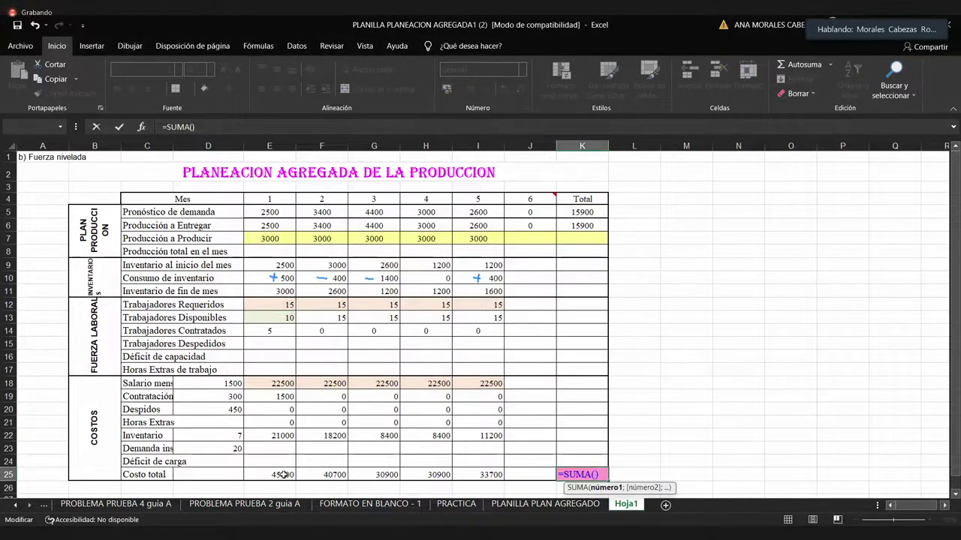
{"action": "left_click", "coordinate": [284, 476]}
{"action": "left_click", "coordinate": [469, 478], "text": "shift"}
{"action": "key", "text": "Return"}
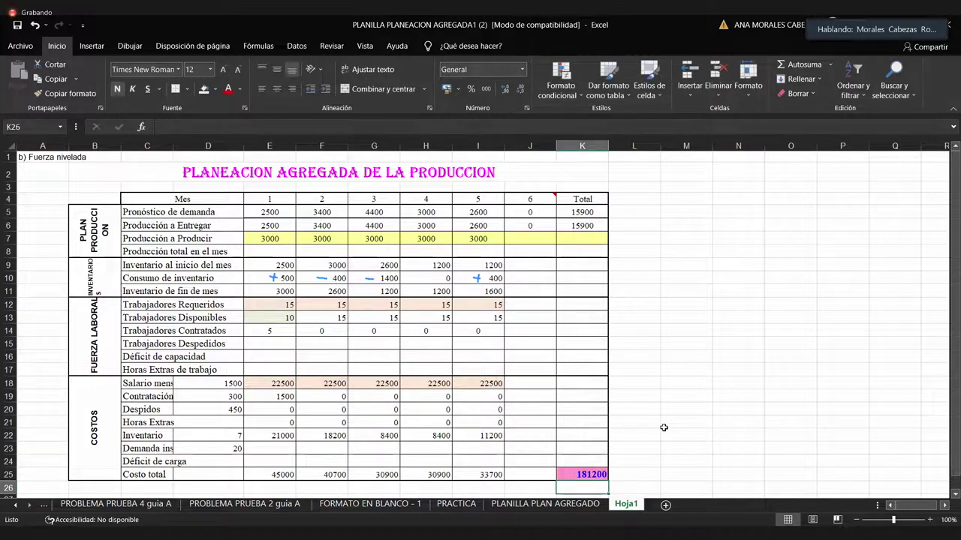
- Compare the overall total cost on the PLANILLA PLAN AGREGADO sheet with the level workforce total on Hoja1
{"action": "left_click", "coordinate": [593, 507]}
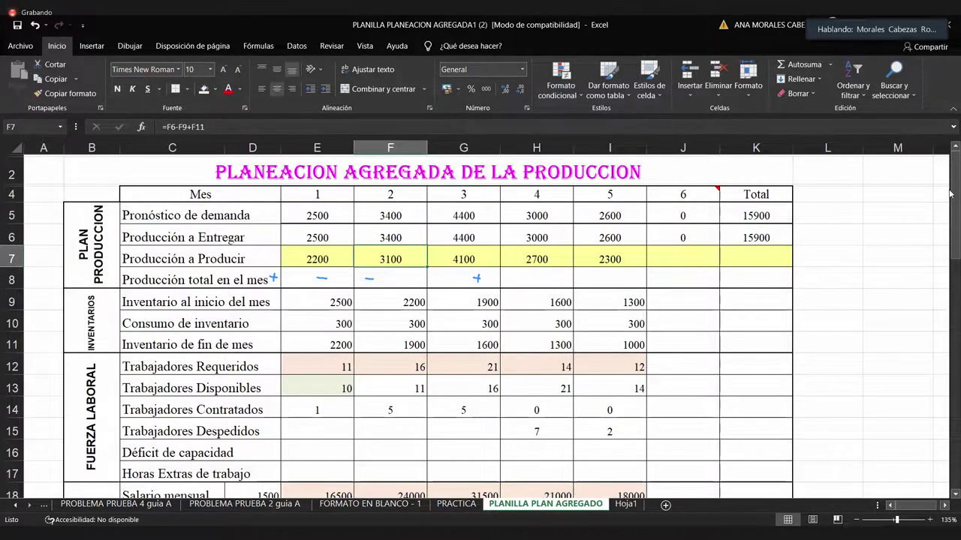
{"action": "left_click_drag", "start_coordinate": [953, 247], "coordinate": [958, 276]}
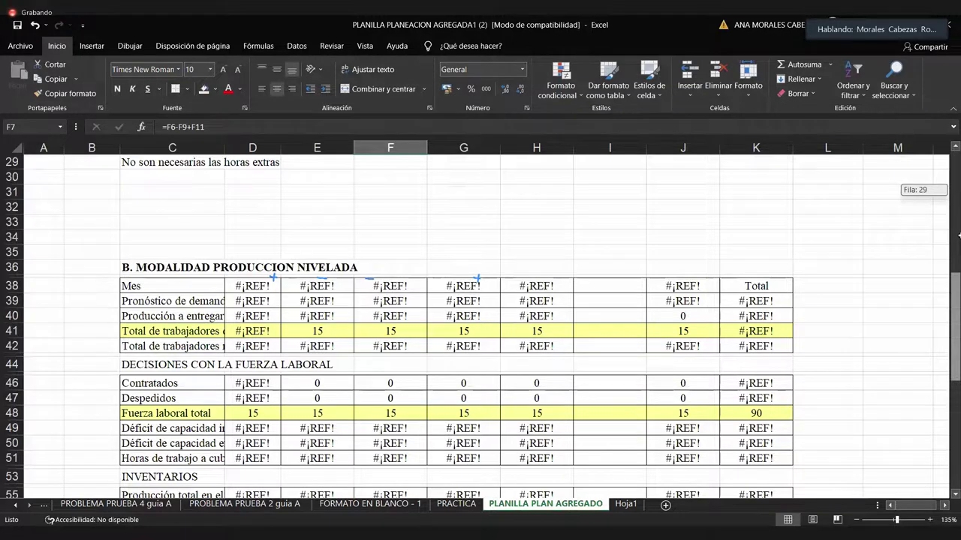
{"action": "scroll", "coordinate": [485, 442], "scroll_direction": "up", "scroll_amount": 6}
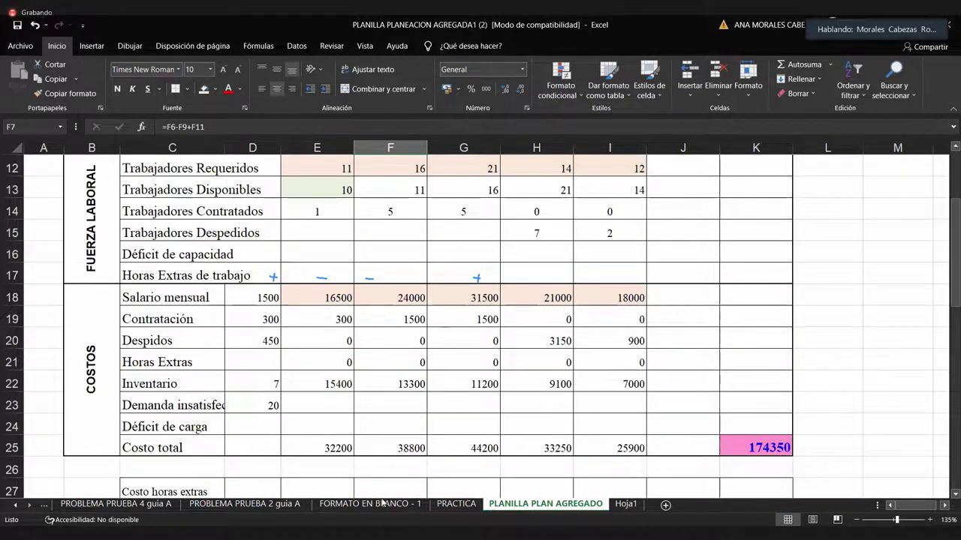
{"action": "left_click", "coordinate": [627, 504]}
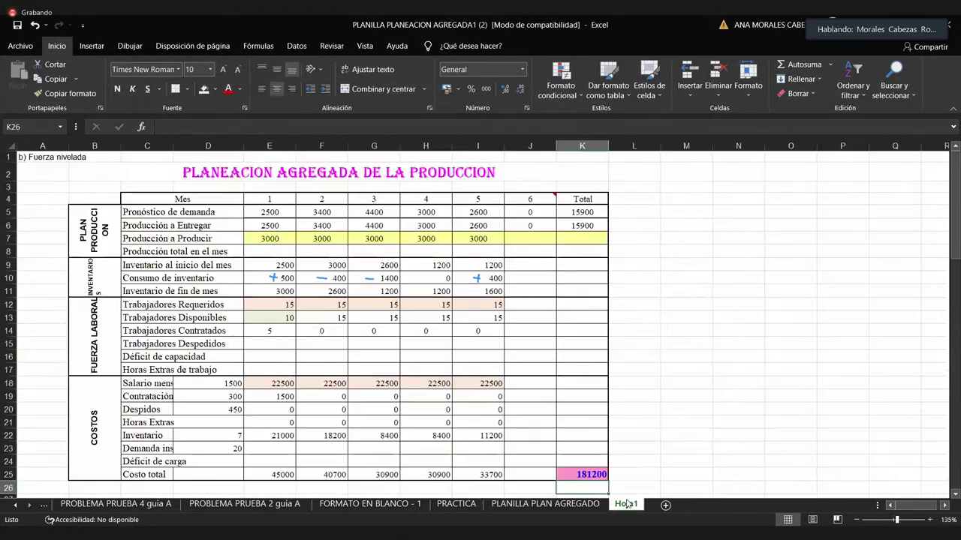
{"action": "left_click", "coordinate": [572, 505]}
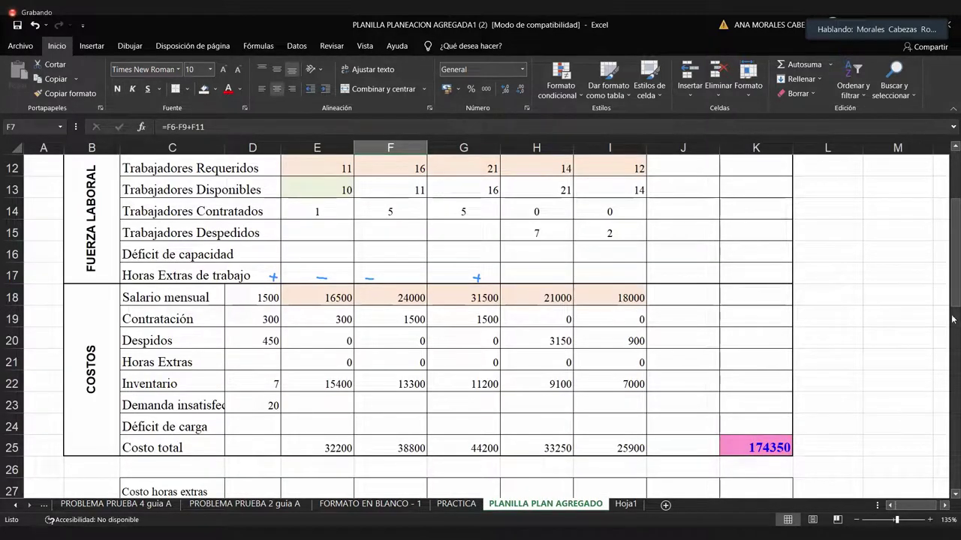
{"action": "left_click", "coordinate": [626, 504]}
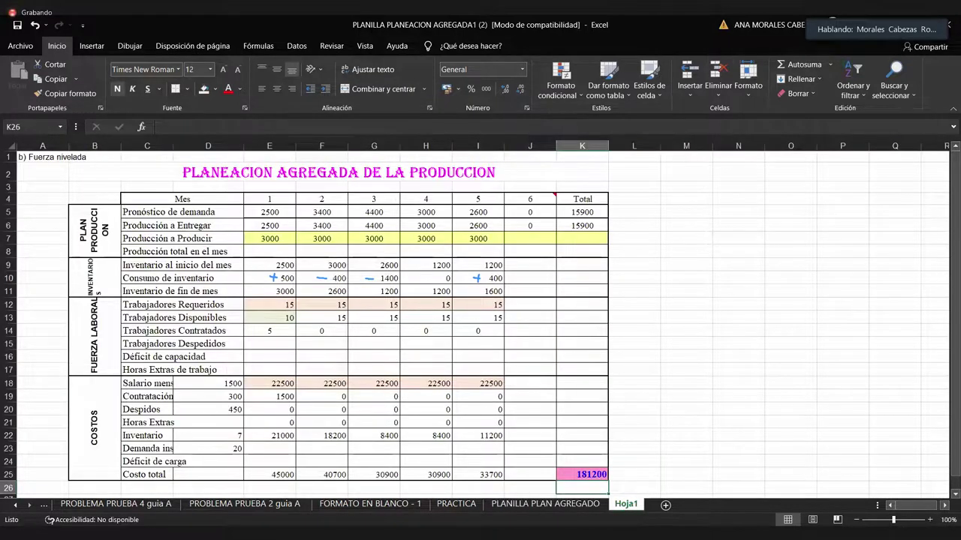
- Review the ending inventory formulas of months 3 and 1 and month 2's inventory consumption and starting inventory
{"action": "left_click", "coordinate": [958, 251]}
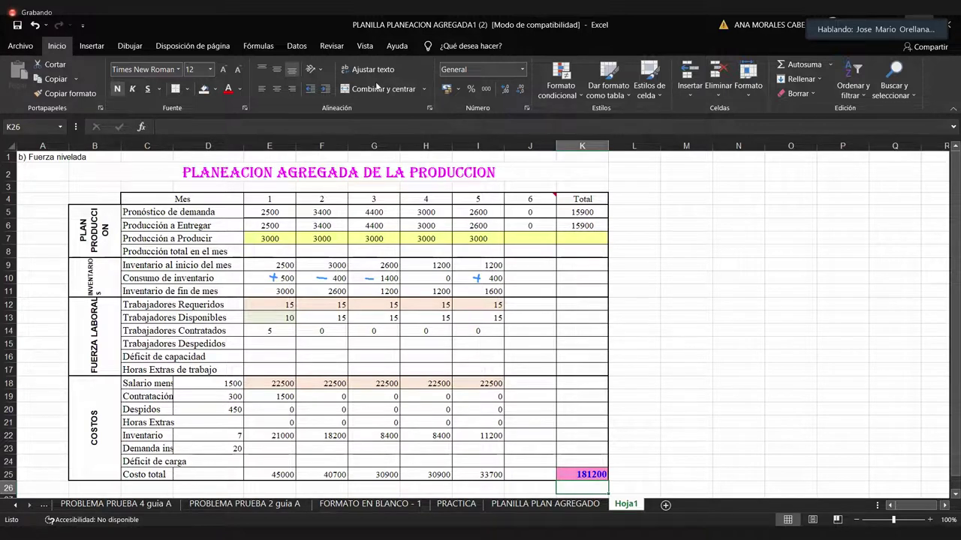
{"action": "left_click", "coordinate": [376, 291]}
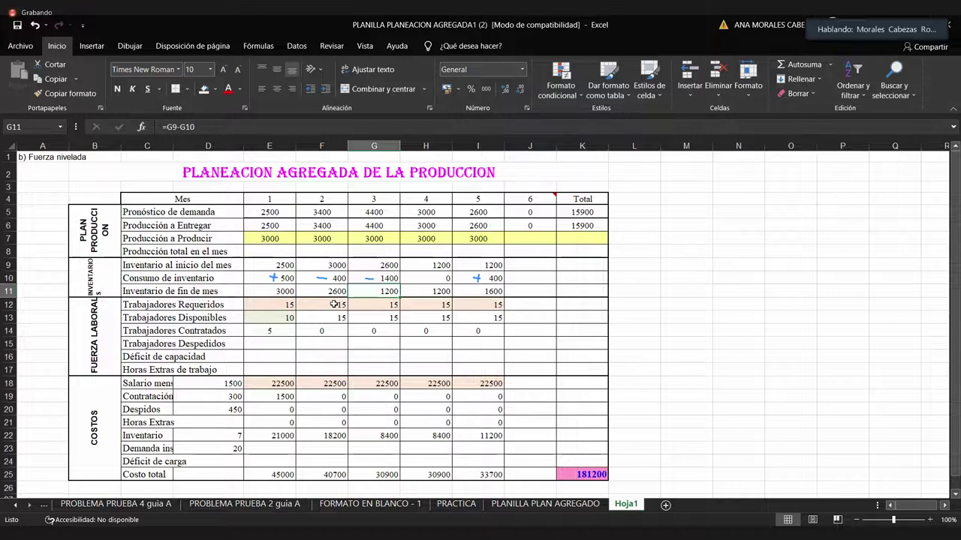
{"action": "left_click", "coordinate": [277, 276]}
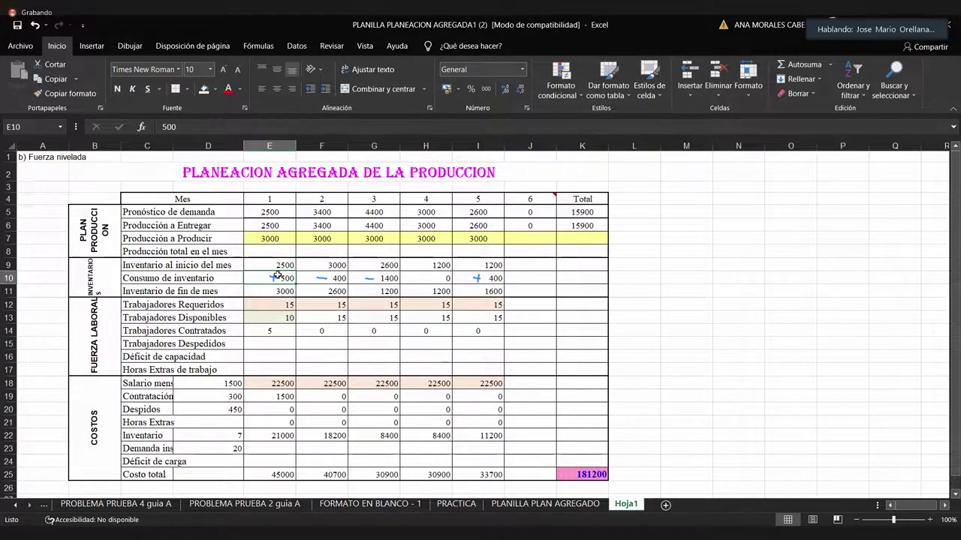
{"action": "left_click", "coordinate": [280, 291]}
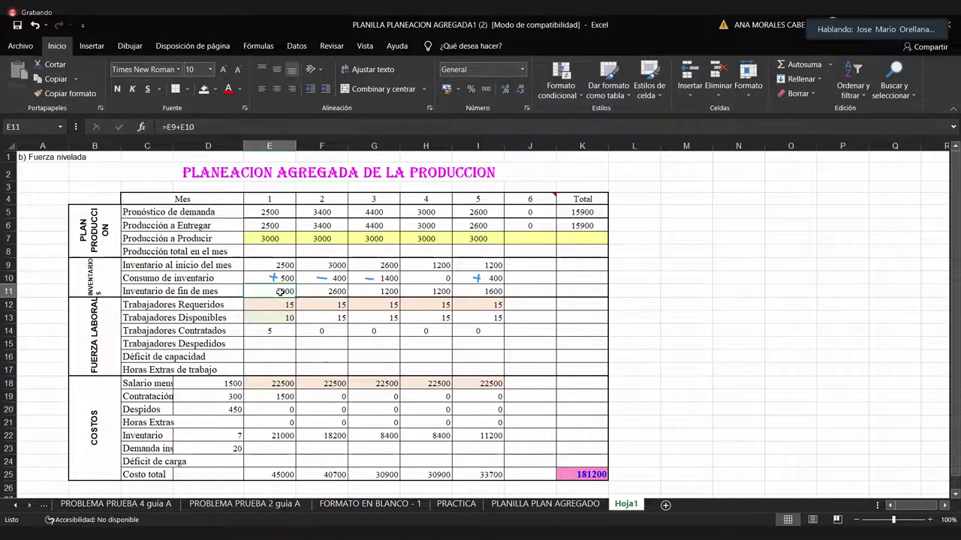
{"action": "left_click", "coordinate": [329, 281]}
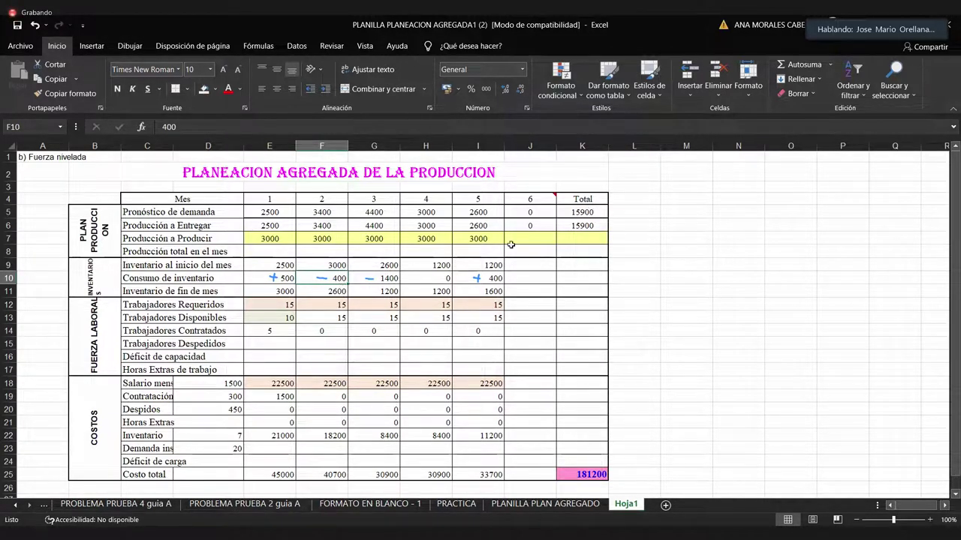
{"action": "left_click", "coordinate": [330, 264]}
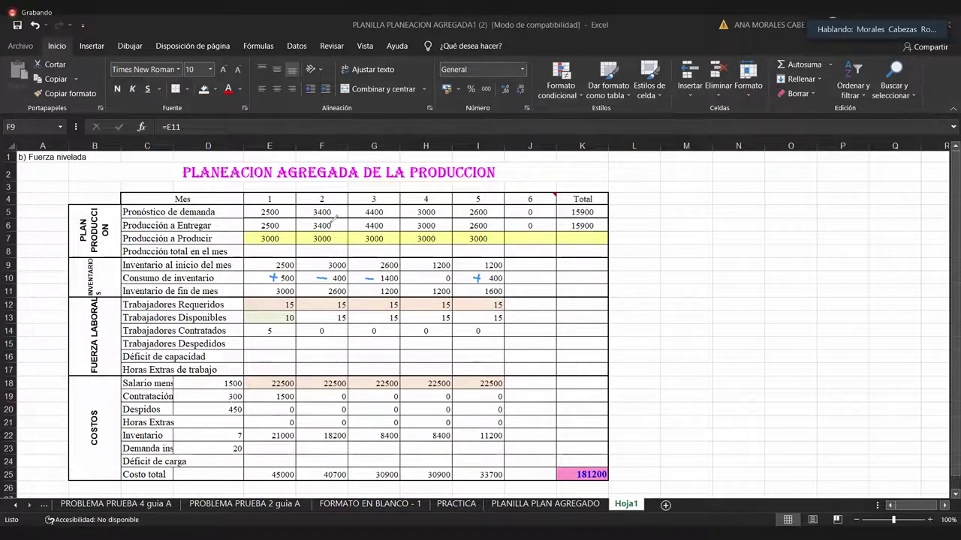
- Mark month 2's production to deliver and starting inventory in blue ink and erase the marks
{"action": "mouse_move", "coordinate": [333, 217]}
{"action": "left_mouse_down"}
{"action": "mouse_move", "coordinate": [340, 215]}
{"action": "mouse_move", "coordinate": [314, 218]}
{"action": "left_mouse_up"}
{"action": "left_click_drag", "start_coordinate": [331, 260], "coordinate": [350, 267]}
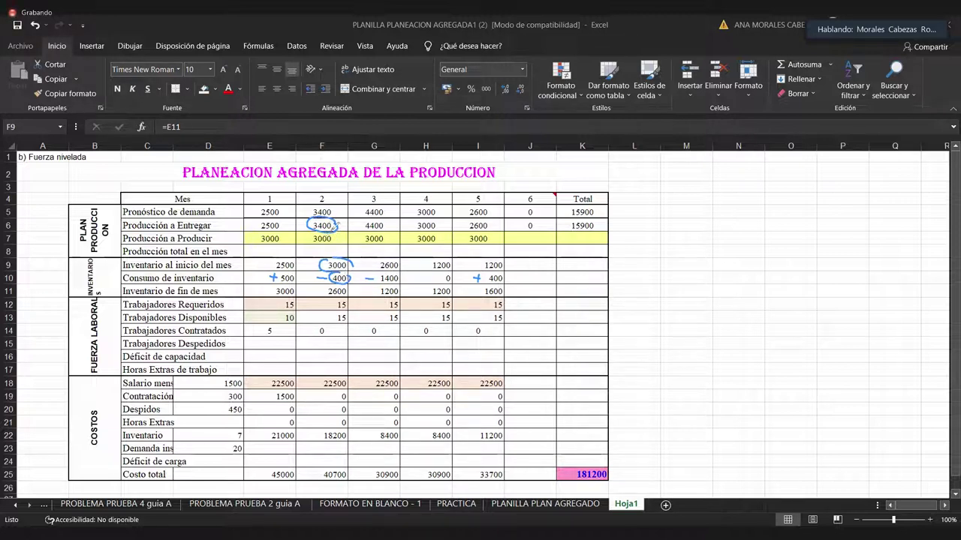
{"action": "left_click_drag", "start_coordinate": [350, 224], "coordinate": [342, 229]}
{"action": "left_click_drag", "start_coordinate": [342, 269], "coordinate": [346, 257]}
{"action": "left_click_drag", "start_coordinate": [347, 273], "coordinate": [334, 261]}
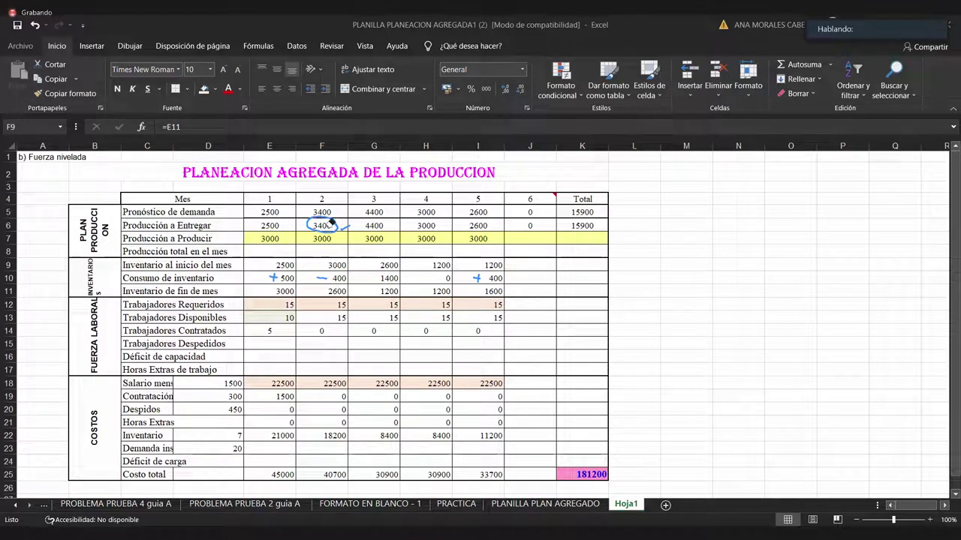
{"action": "left_click_drag", "start_coordinate": [332, 223], "coordinate": [433, 233]}
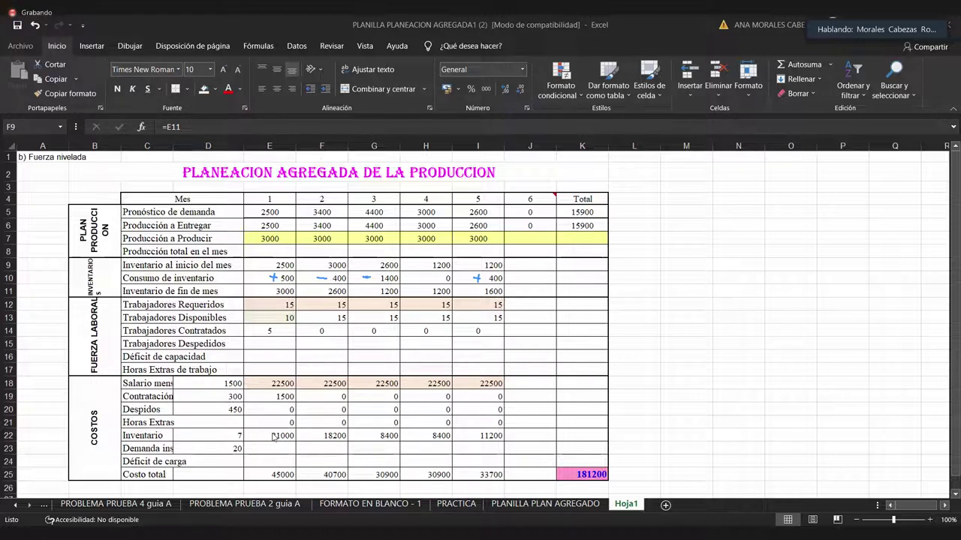
- Add a blank worksheet and return to the top of the planning table on the PLANILLA PLAN AGREGADO sheet
{"action": "left_click", "coordinate": [665, 507]}
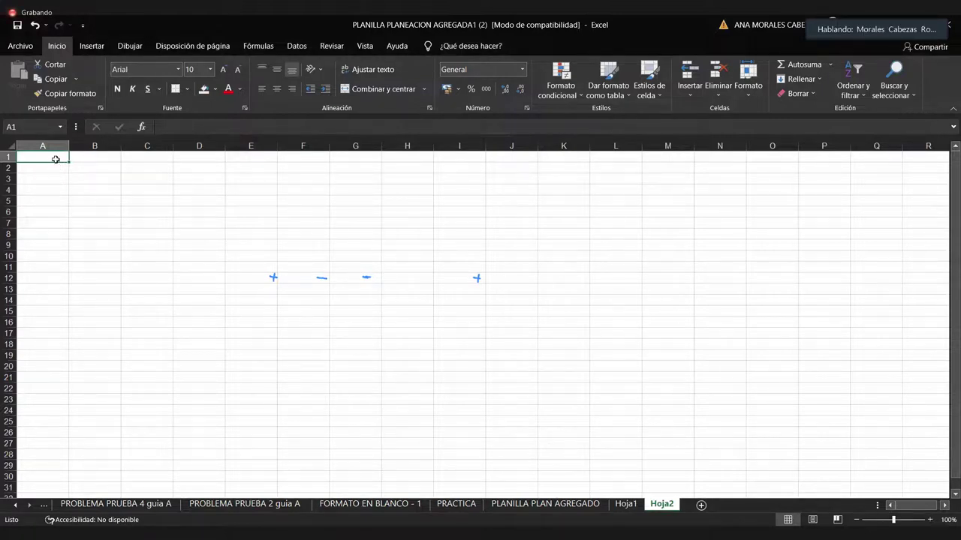
{"action": "left_click", "coordinate": [192, 275]}
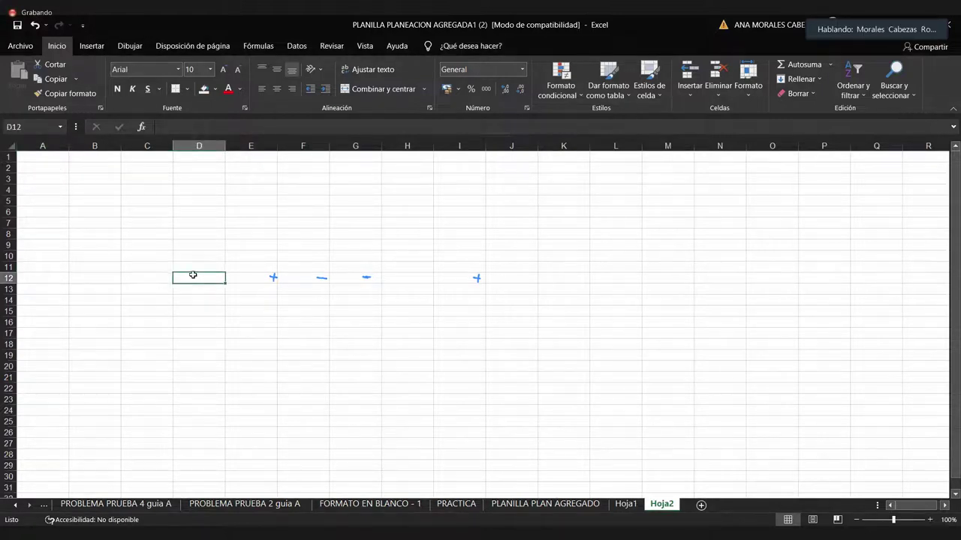
{"action": "left_click", "coordinate": [579, 504]}
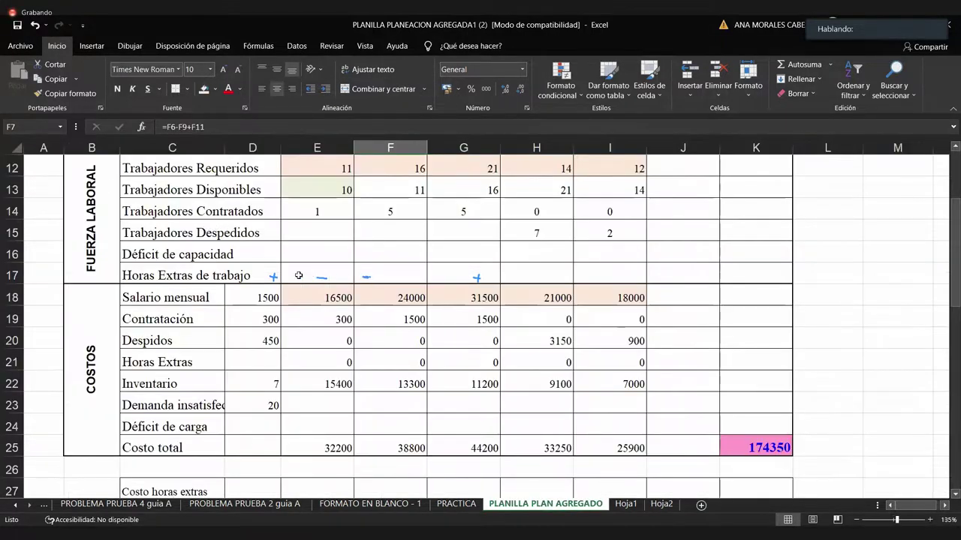
{"action": "left_click_drag", "start_coordinate": [955, 288], "coordinate": [955, 248]}
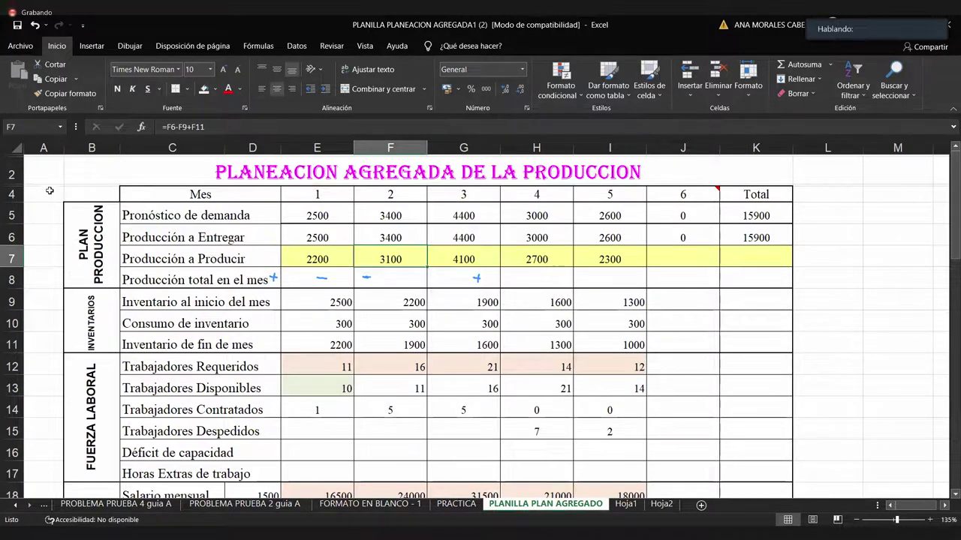
- Copy the whole planning table from the PLANILLA PLAN AGREGADO sheet, title through extra-hours cost row, into Hoja2 starting at cell A2
{"action": "left_click_drag", "start_coordinate": [45, 175], "coordinate": [579, 344]}
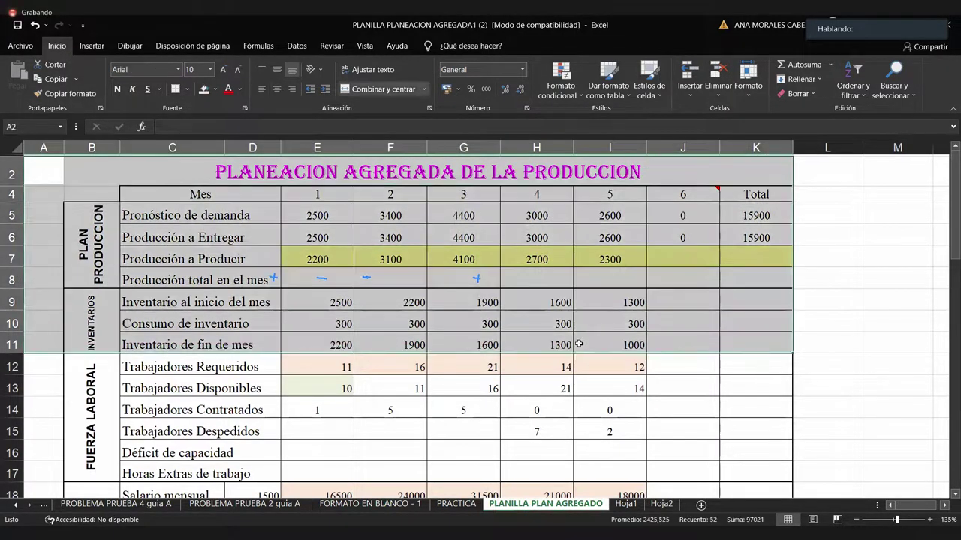
{"action": "left_click_drag", "start_coordinate": [54, 166], "coordinate": [596, 441]}
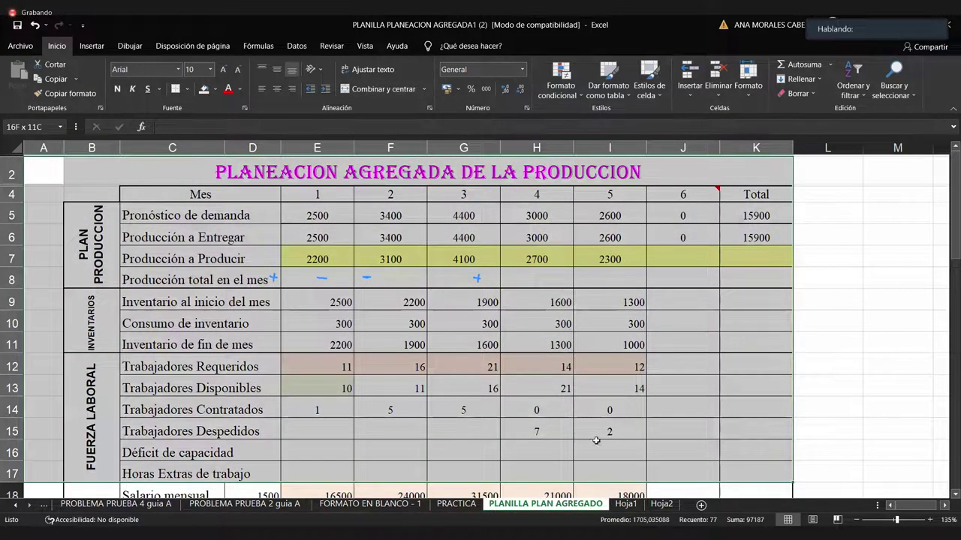
{"action": "left_click_drag", "start_coordinate": [683, 213], "coordinate": [814, 331]}
{"action": "scroll", "coordinate": [710, 290], "scroll_direction": "down", "scroll_amount": 6}
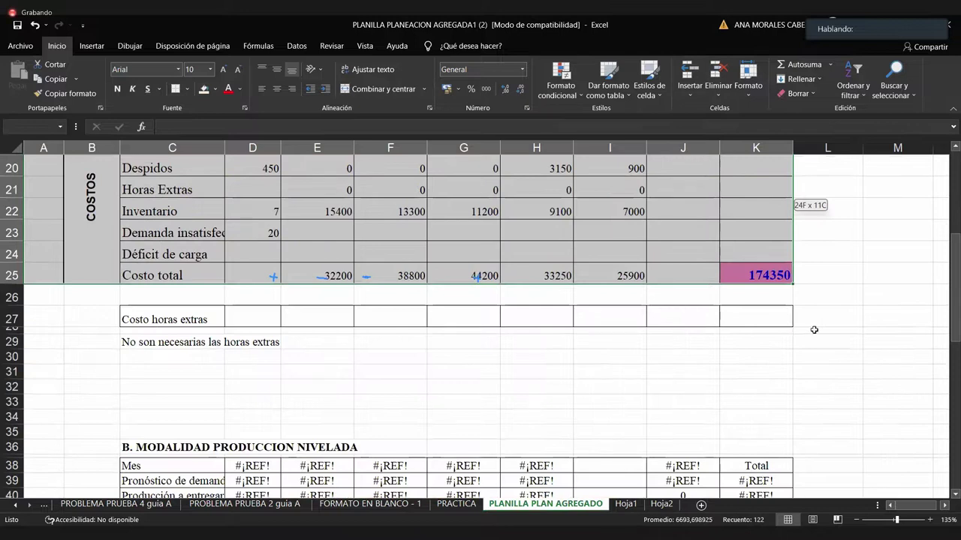
{"action": "left_click_drag", "start_coordinate": [754, 316], "coordinate": [754, 319]}
{"action": "right_click", "coordinate": [754, 319]}
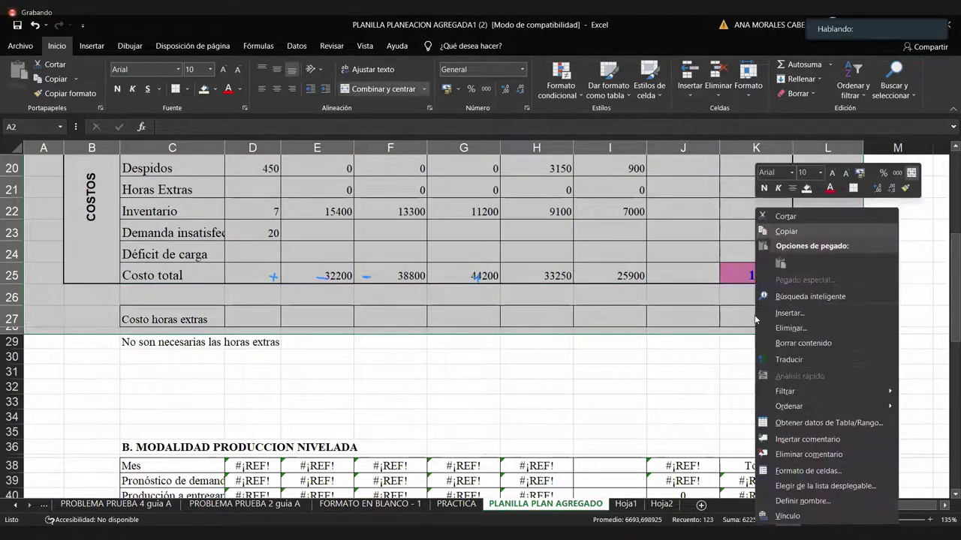
{"action": "key", "text": "ctrl+c"}
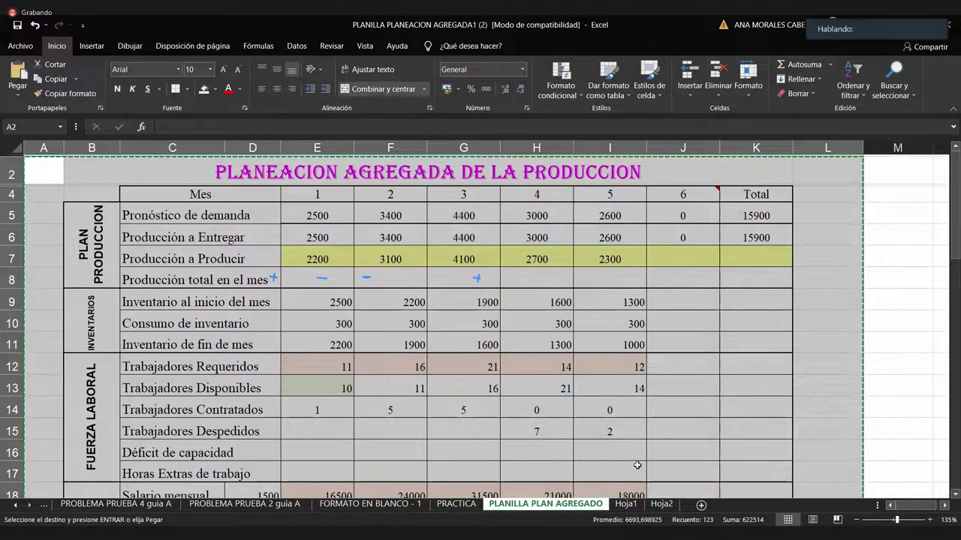
{"action": "left_click", "coordinate": [662, 505]}
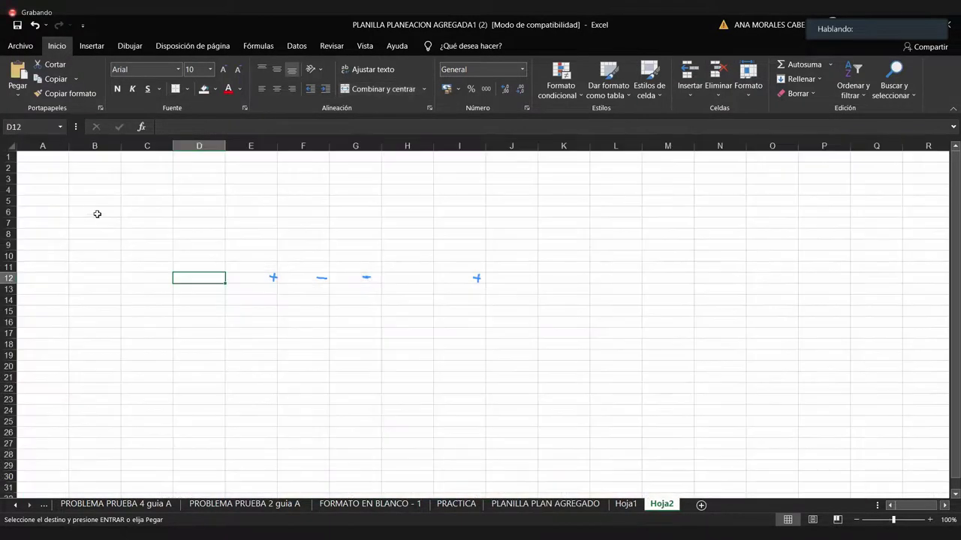
{"action": "left_click", "coordinate": [55, 166]}
{"action": "key", "text": "ctrl+v"}
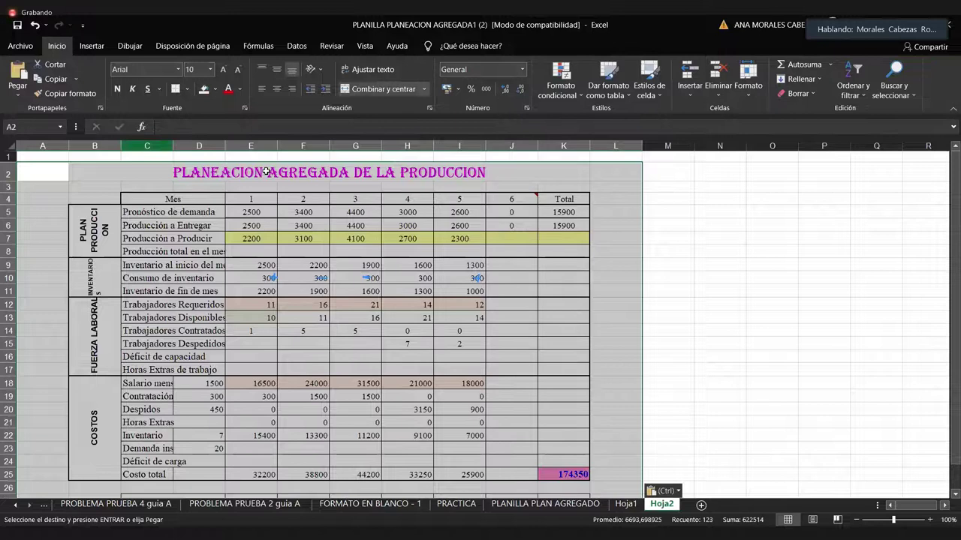
- Clear the contents of E7:K25 in the Hoja2 table and erase the blue ink marks over it
{"action": "left_click", "coordinate": [254, 239]}
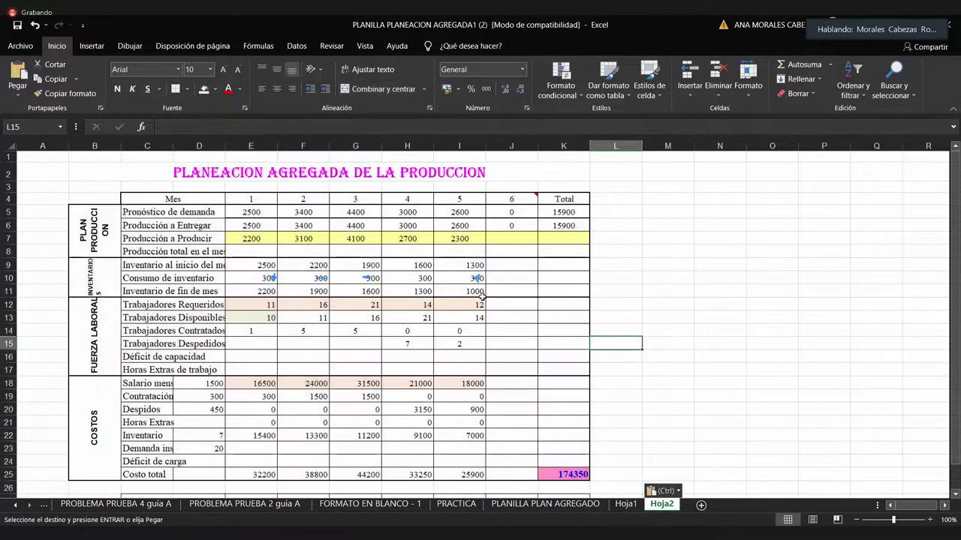
{"action": "key", "text": "shift+Right"}
{"action": "left_click_drag", "start_coordinate": [486, 390], "coordinate": [568, 434]}
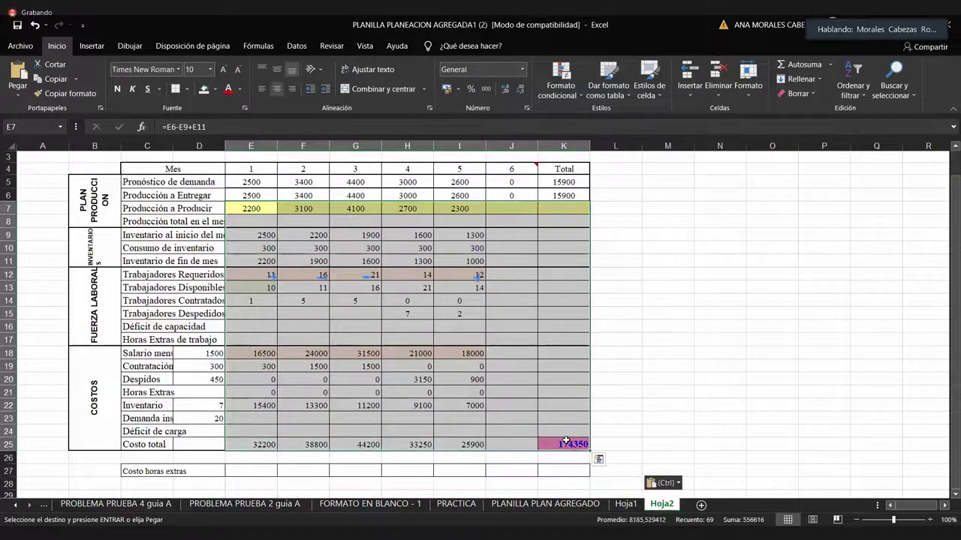
{"action": "key", "text": "Delete"}
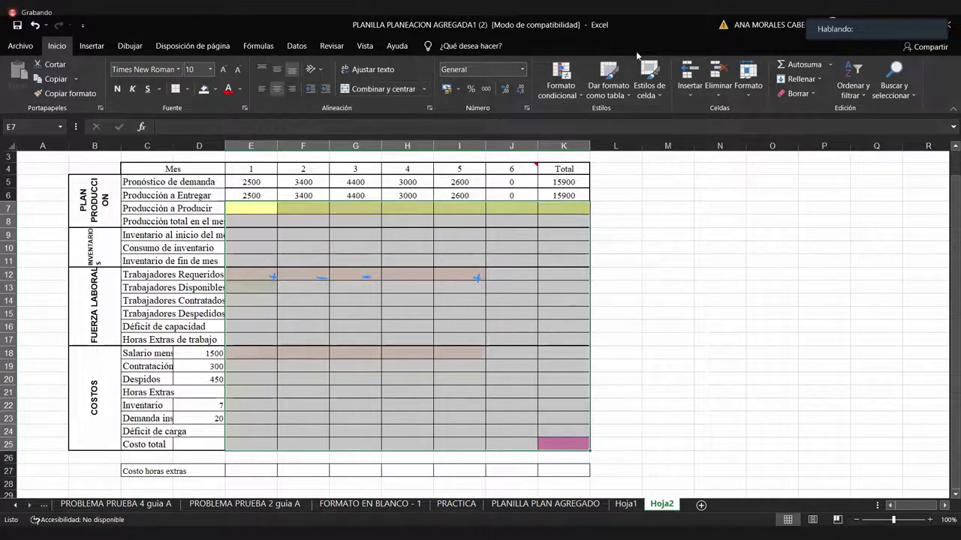
{"action": "mouse_move", "coordinate": [365, 278]}
{"action": "left_mouse_down"}
{"action": "mouse_move", "coordinate": [471, 268]}
{"action": "mouse_move", "coordinate": [270, 274]}
{"action": "left_mouse_up"}
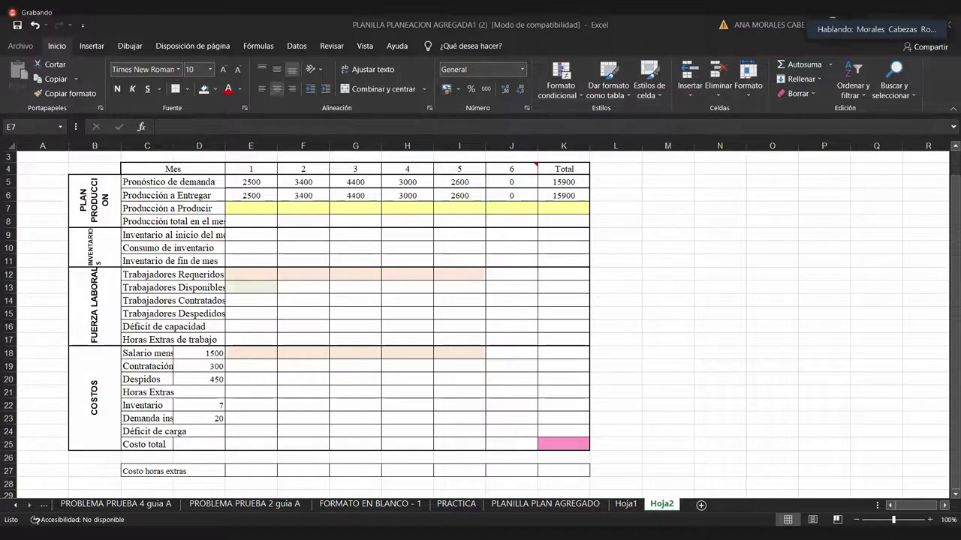
- Look over the tables on Hoja1 and PLANILLA PLAN AGREGADO, then return to Hoja2 and deselect the cleared range
{"action": "left_click", "coordinate": [598, 513]}
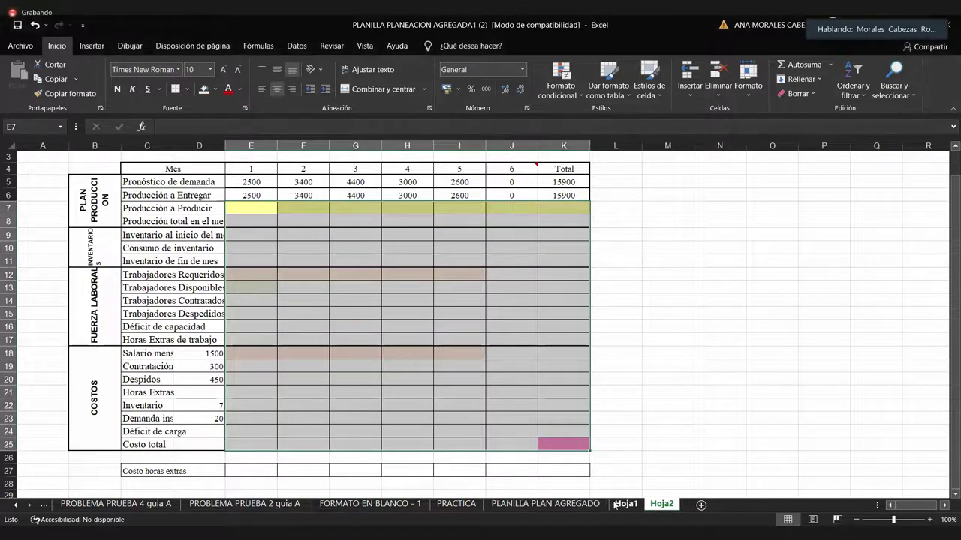
{"action": "left_click", "coordinate": [545, 504]}
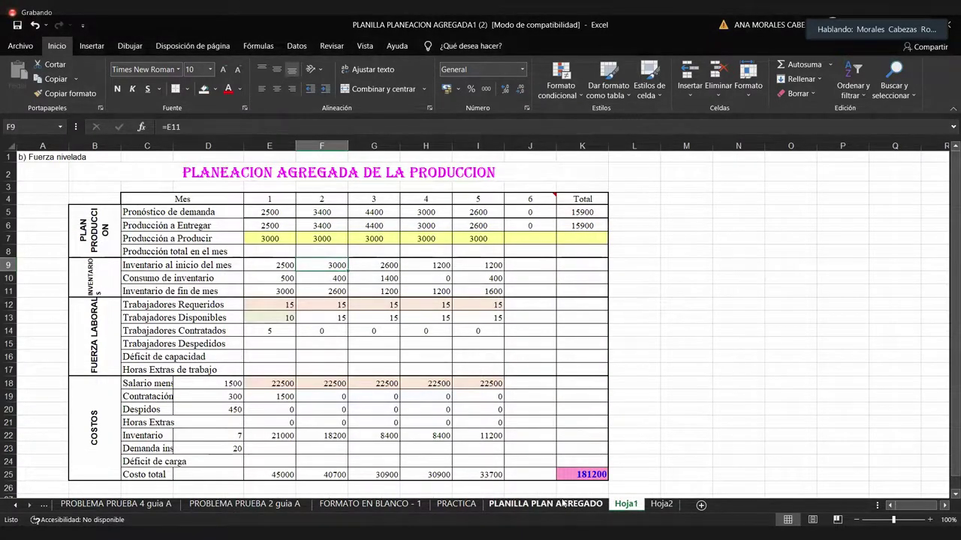
{"action": "scroll", "coordinate": [481, 316], "scroll_direction": "up", "scroll_amount": 3}
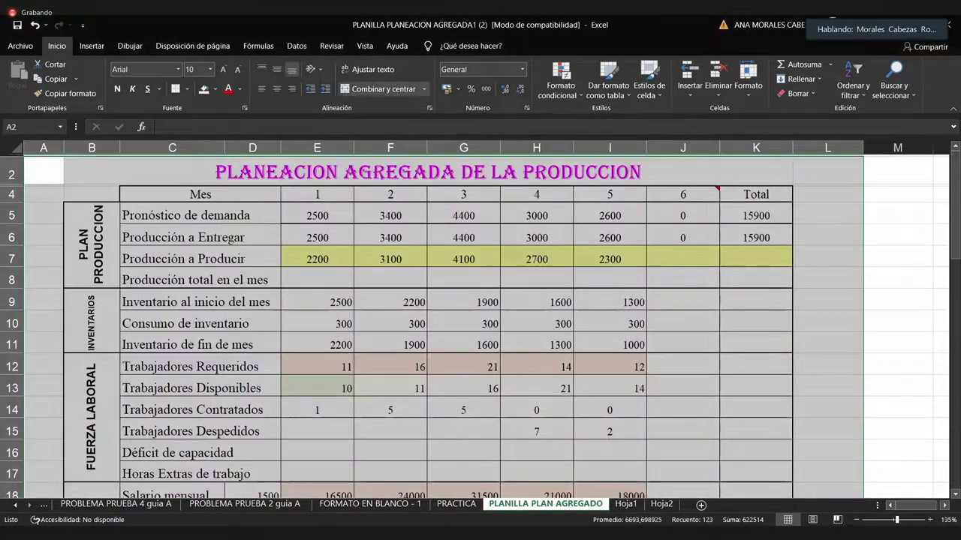
{"action": "left_click", "coordinate": [664, 506]}
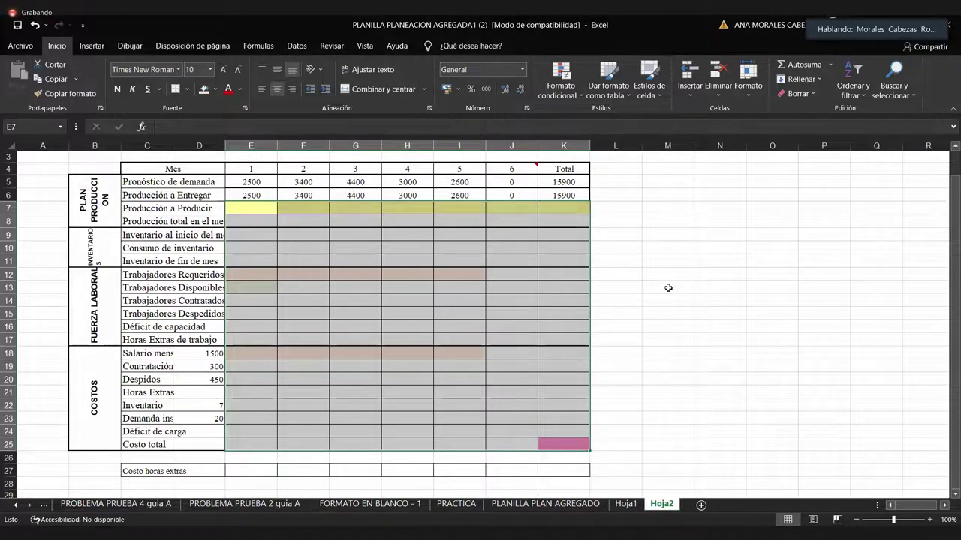
{"action": "left_click", "coordinate": [613, 263]}
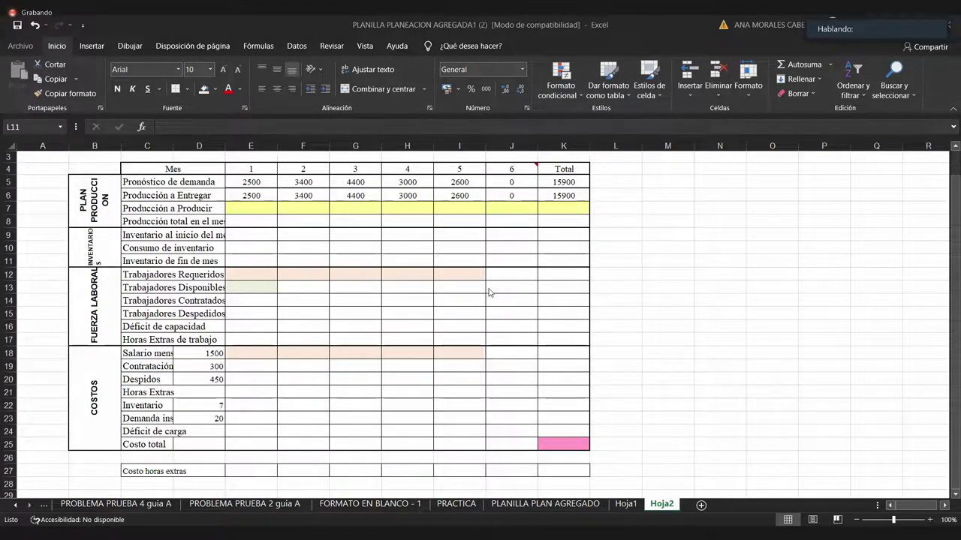
- Switch to the PowerPoint slide show of handwritten calculations and end it, keeping the ink annotations
{"action": "key", "text": "alt+Tab"}
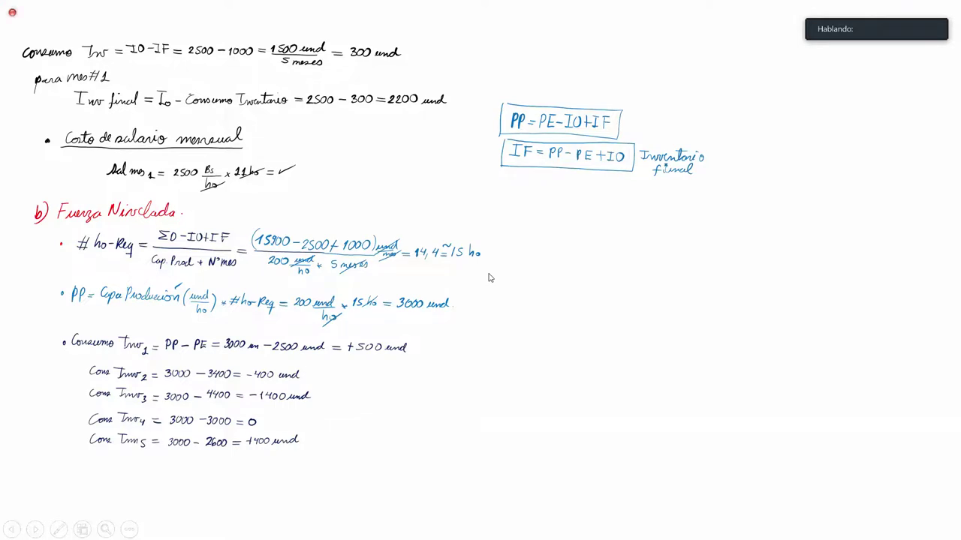
{"action": "key", "text": "Escape"}
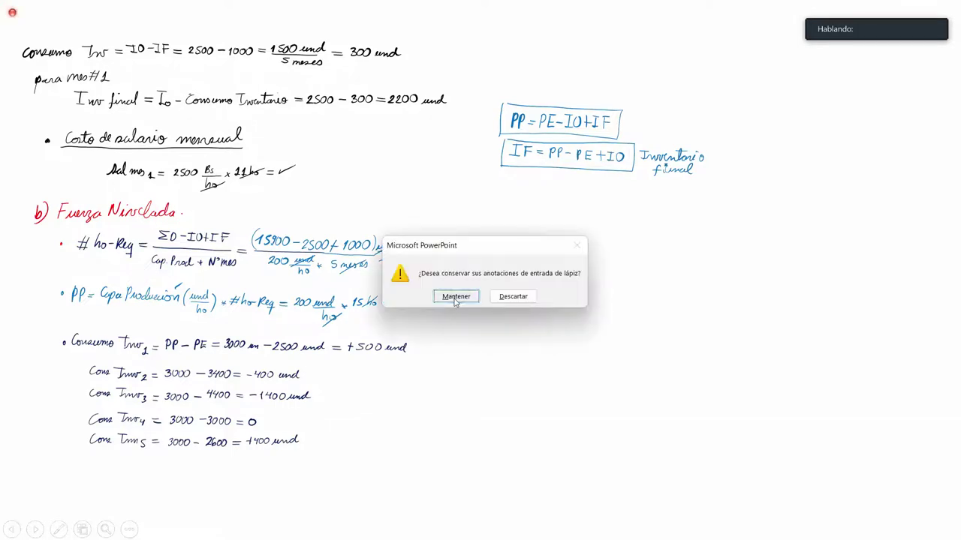
{"action": "left_click", "coordinate": [455, 298]}
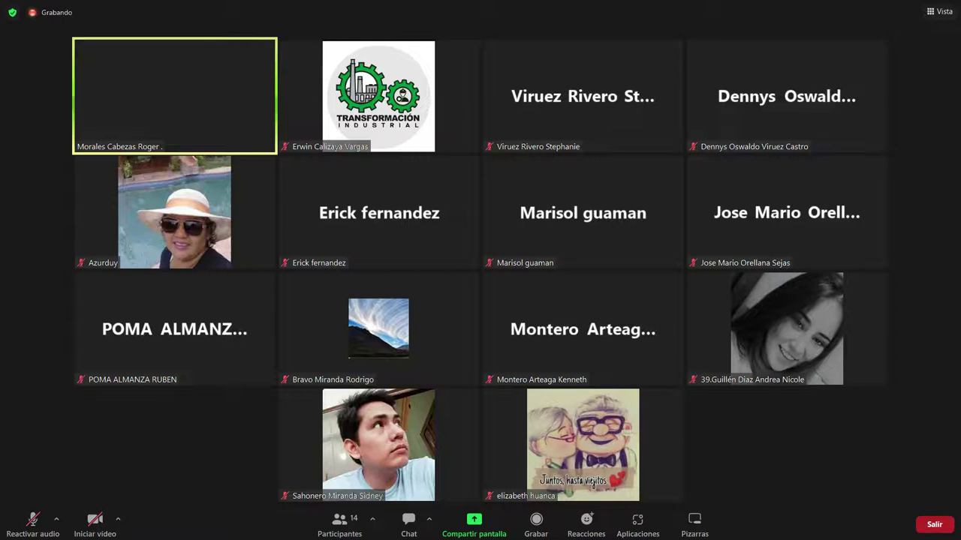
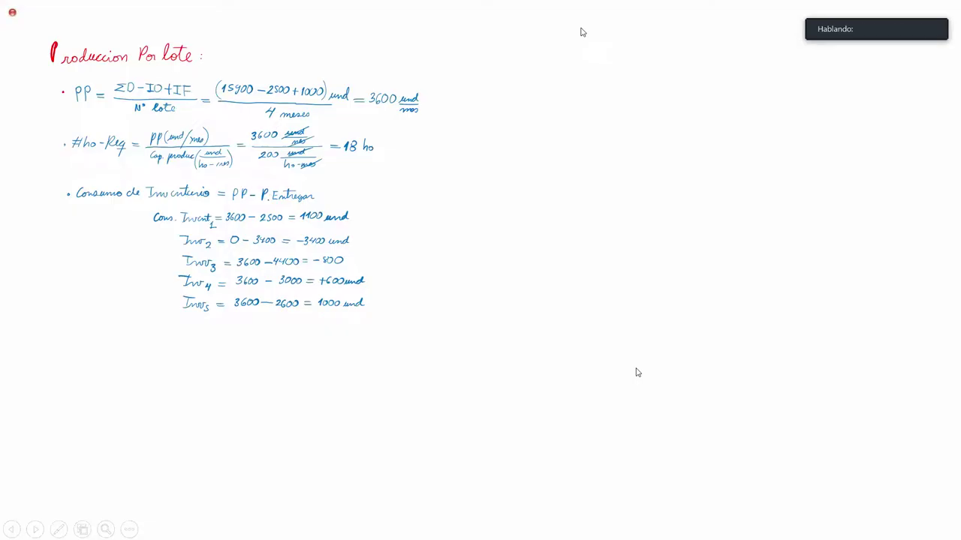
- Enter inventory consumption of 3400, 800, 600 and 1000 for months 2 to 5 in row 11 of Hoja2
{"action": "type", "text": "34"}
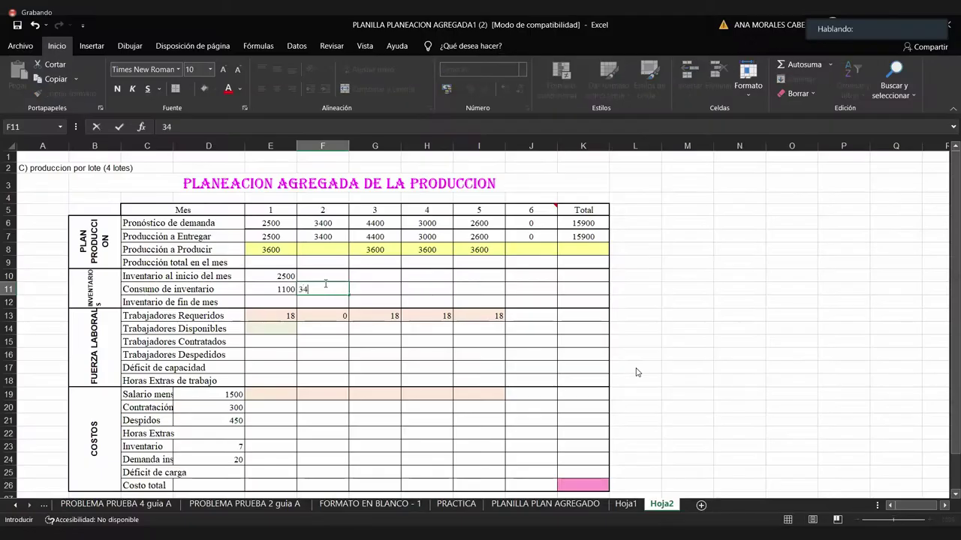
{"action": "type", "text": "00"}
{"action": "key", "text": "Tab"}
{"action": "type", "text": "800"}
{"action": "key", "text": "Tab"}
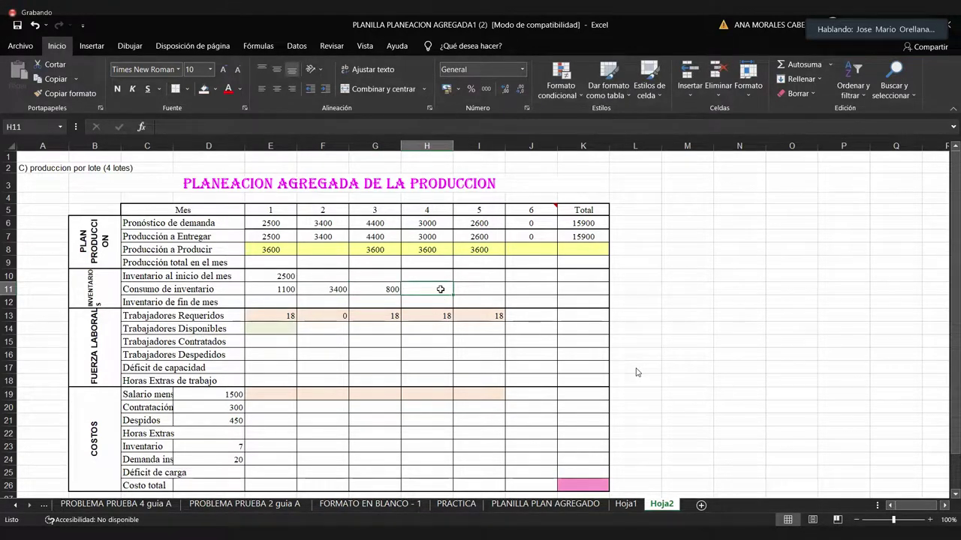
{"action": "type", "text": "600"}
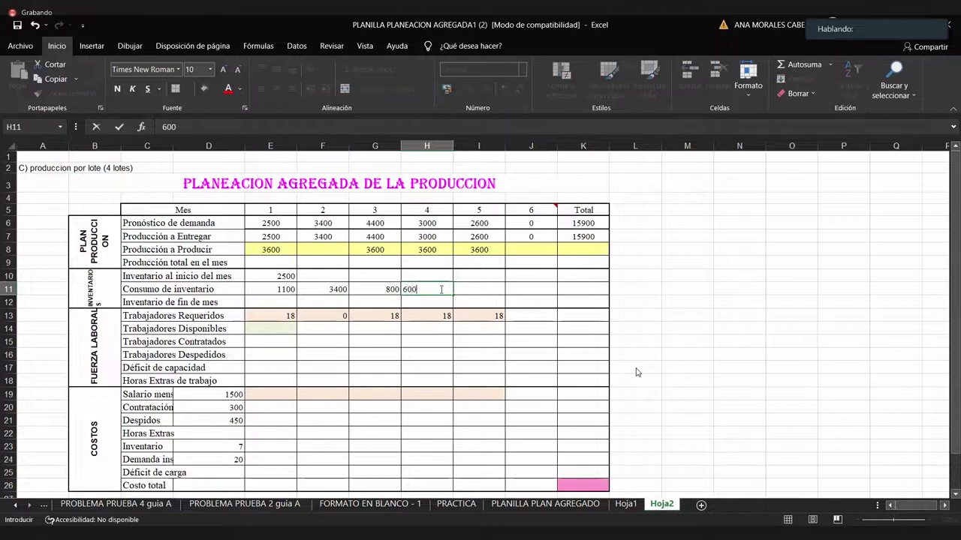
{"action": "key", "text": "Tab"}
{"action": "type", "text": "1"}
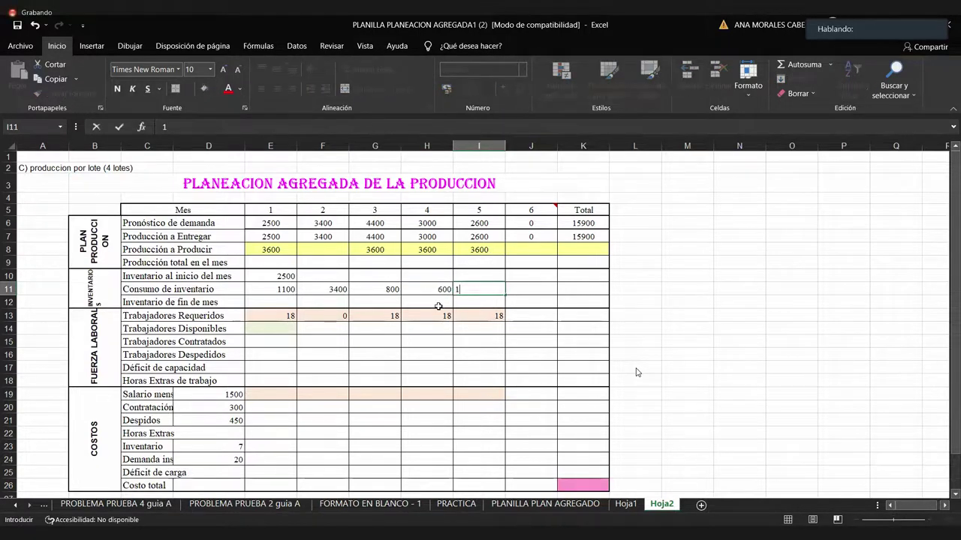
{"action": "type", "text": "000"}
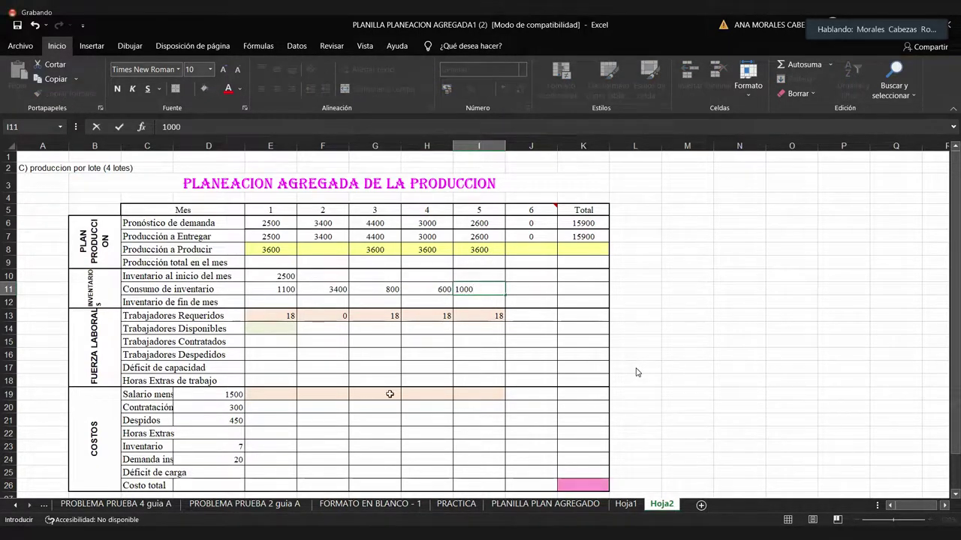
{"action": "left_click", "coordinate": [554, 382]}
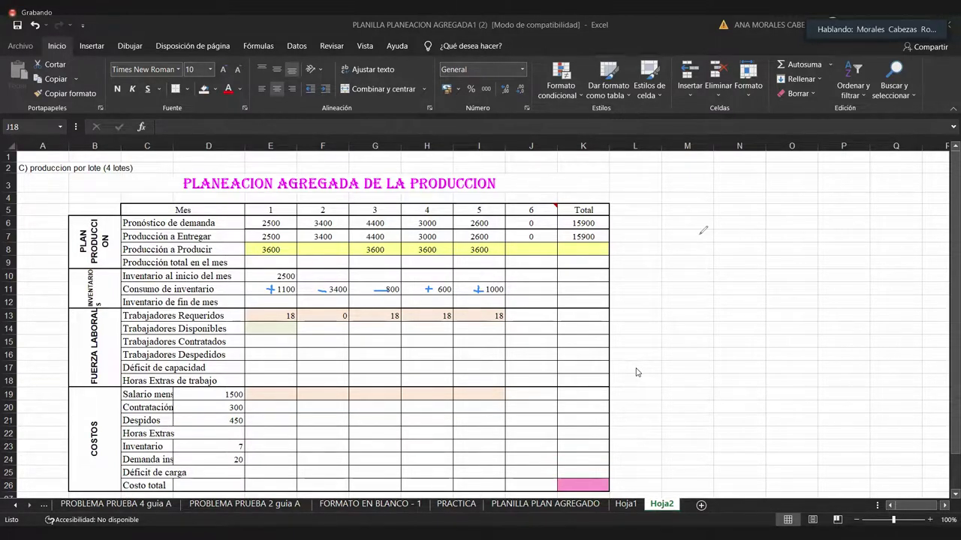
- Calculate month 1's ending inventory in E12 as starting inventory plus inventory consumption, =E10+E11
{"action": "double_click", "coordinate": [281, 304]}
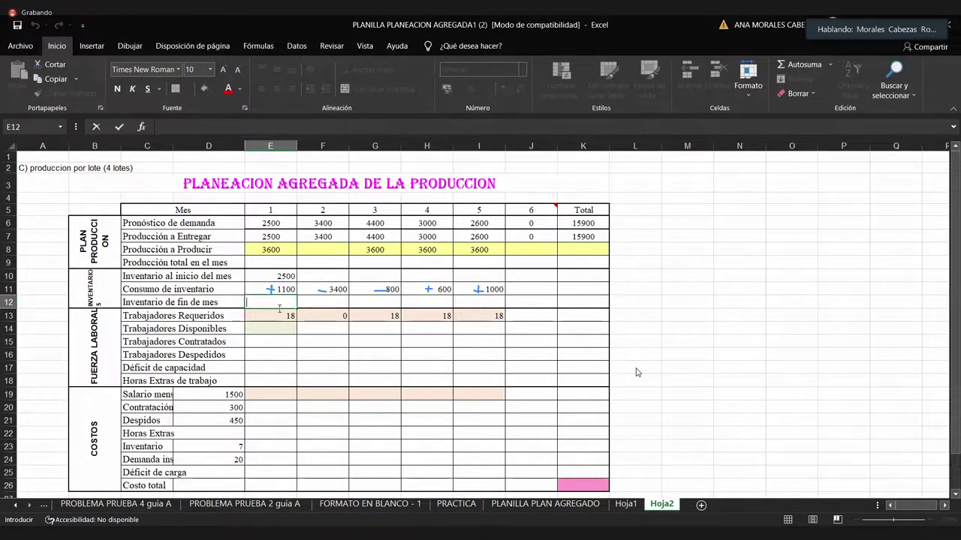
{"action": "type", "text": "="}
{"action": "left_click", "coordinate": [286, 277]}
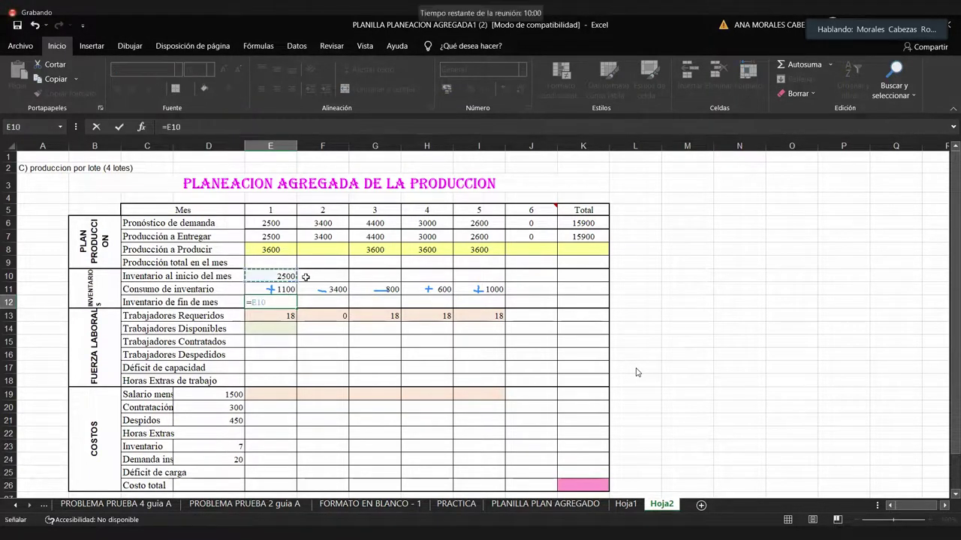
{"action": "type", "text": "+"}
{"action": "left_click", "coordinate": [291, 289]}
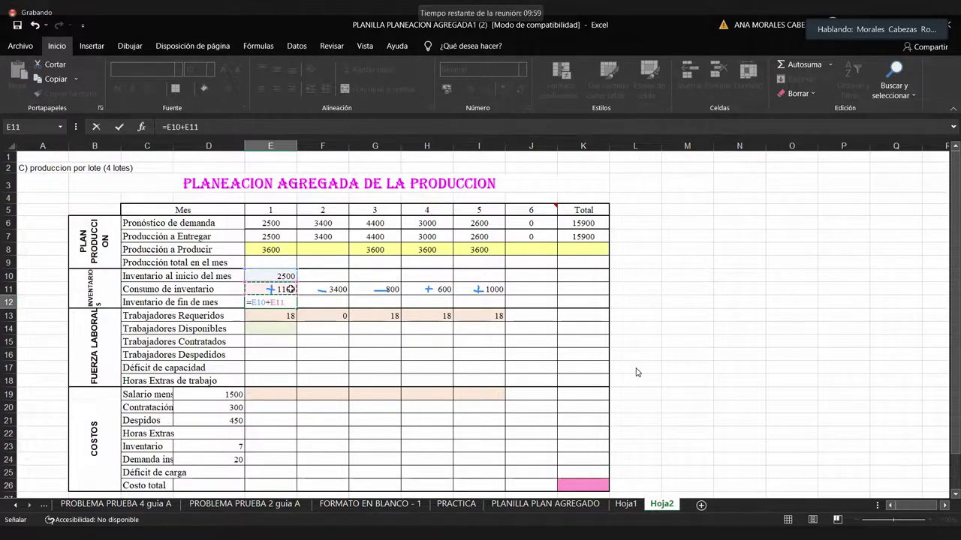
{"action": "key", "text": "Return"}
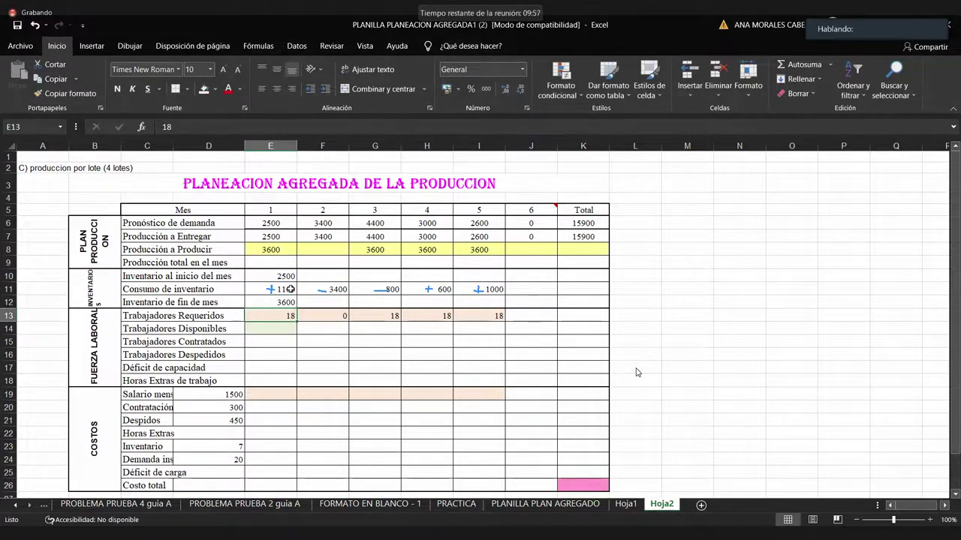
{"action": "left_click", "coordinate": [287, 302]}
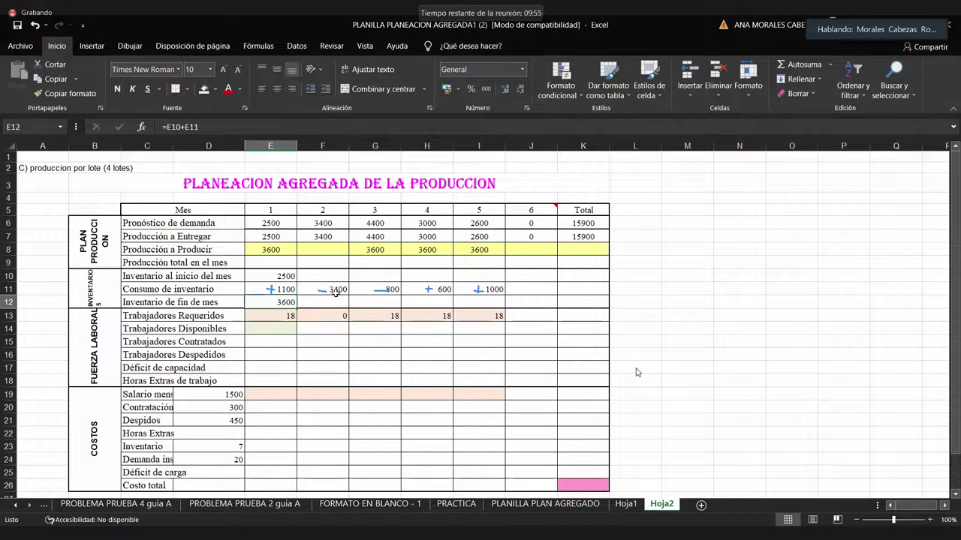
- Link month 2's starting inventory in F10 to month 1's ending inventory, =E12
{"action": "left_click", "coordinate": [315, 276]}
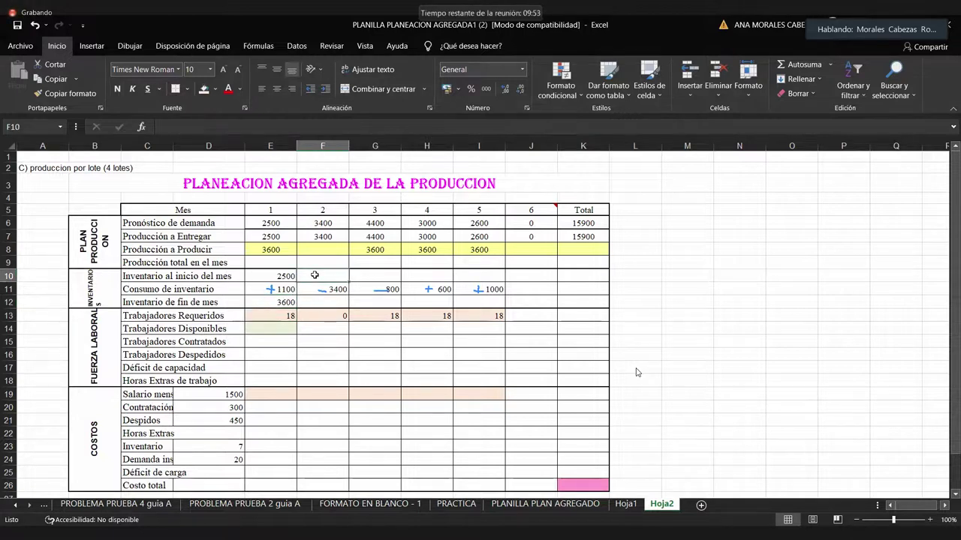
{"action": "type", "text": "="}
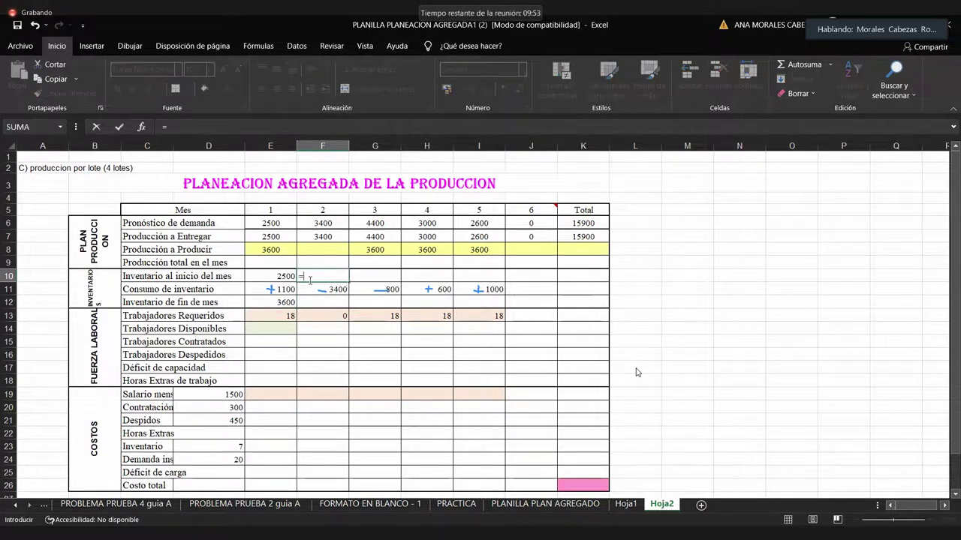
{"action": "left_click", "coordinate": [283, 304]}
{"action": "key", "text": "Return"}
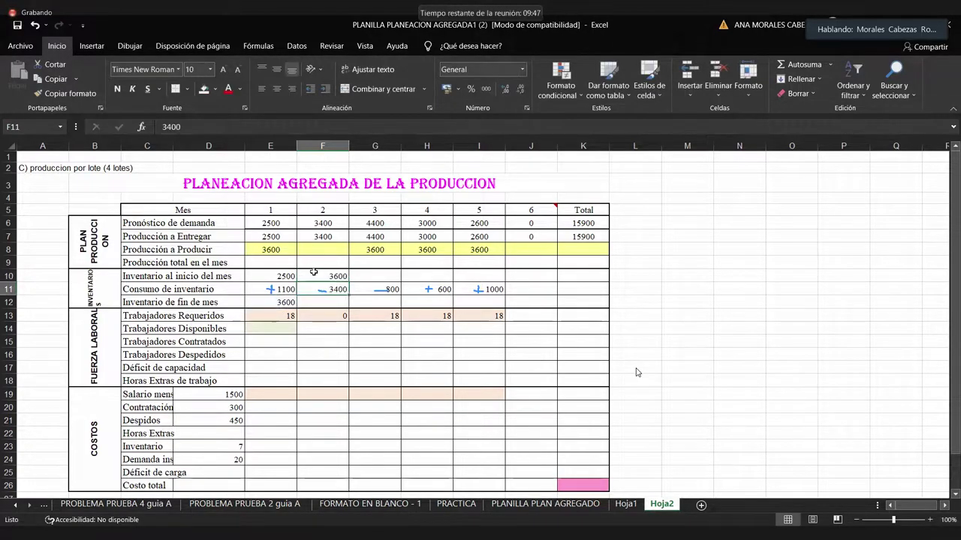
- Calculate month 2's ending inventory in F12 as starting inventory minus inventory consumption, =F10-F11
{"action": "left_click", "coordinate": [339, 302]}
{"action": "type", "text": "="}
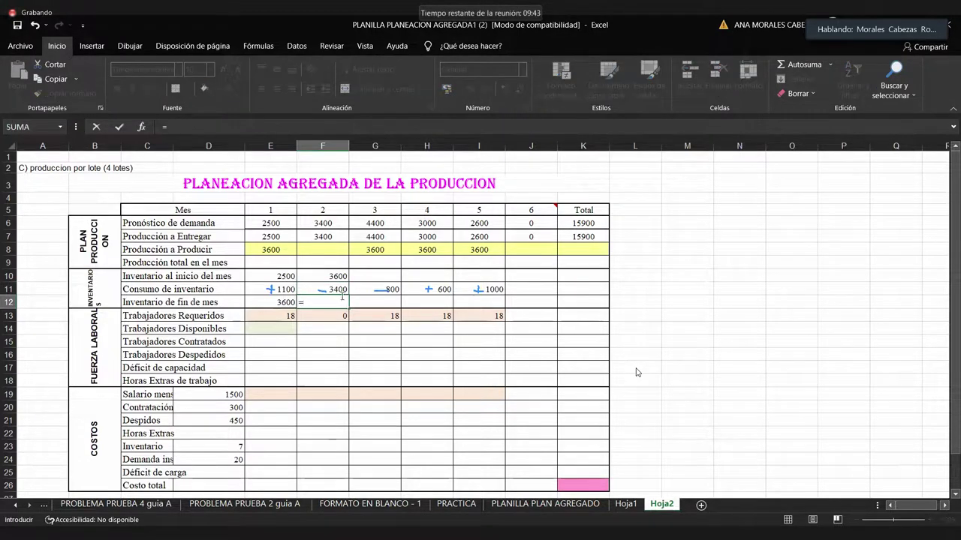
{"action": "left_click", "coordinate": [336, 276]}
{"action": "type", "text": "-"}
{"action": "left_click", "coordinate": [333, 288]}
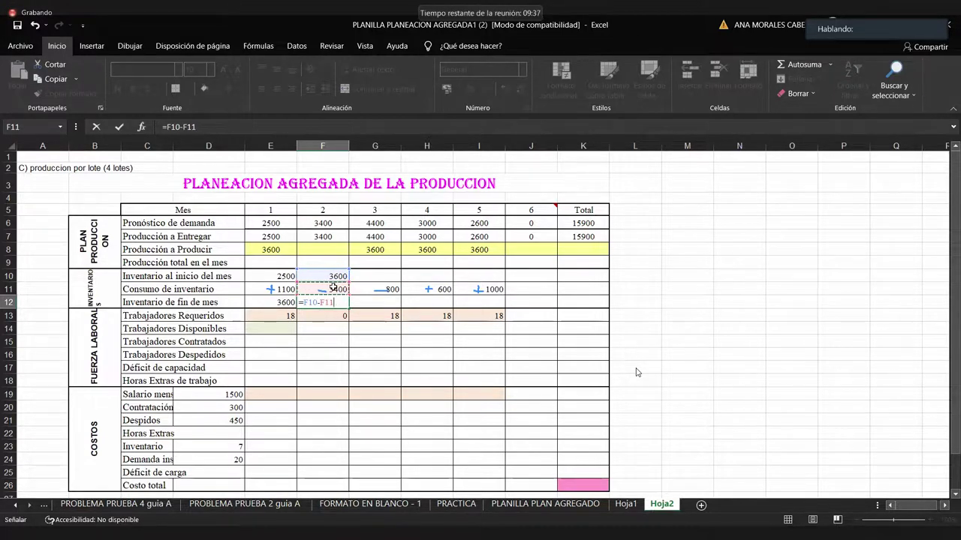
{"action": "key", "text": "Return"}
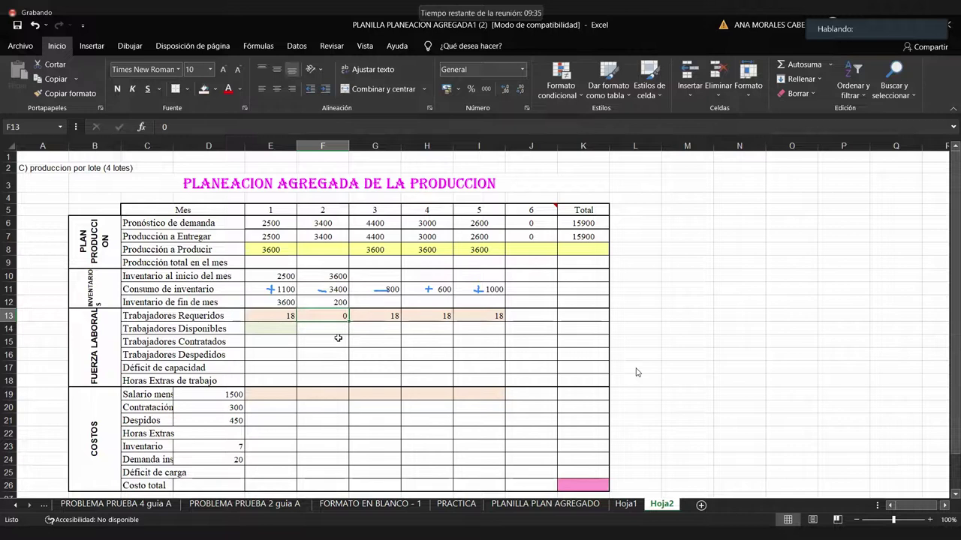
- Enter 200 as month 3's starting inventory in G10
{"action": "left_click", "coordinate": [374, 276]}
{"action": "type", "text": "200"}
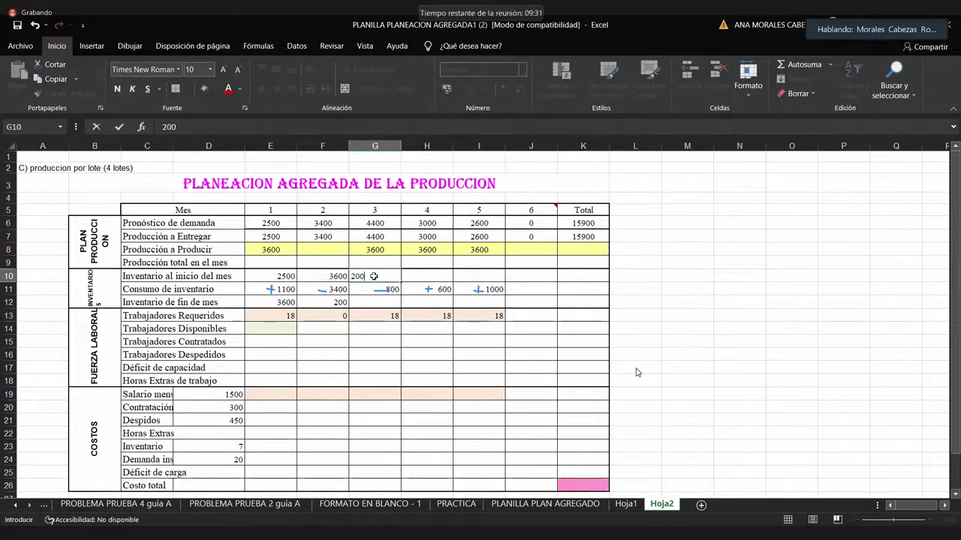
{"action": "key", "text": "Return"}
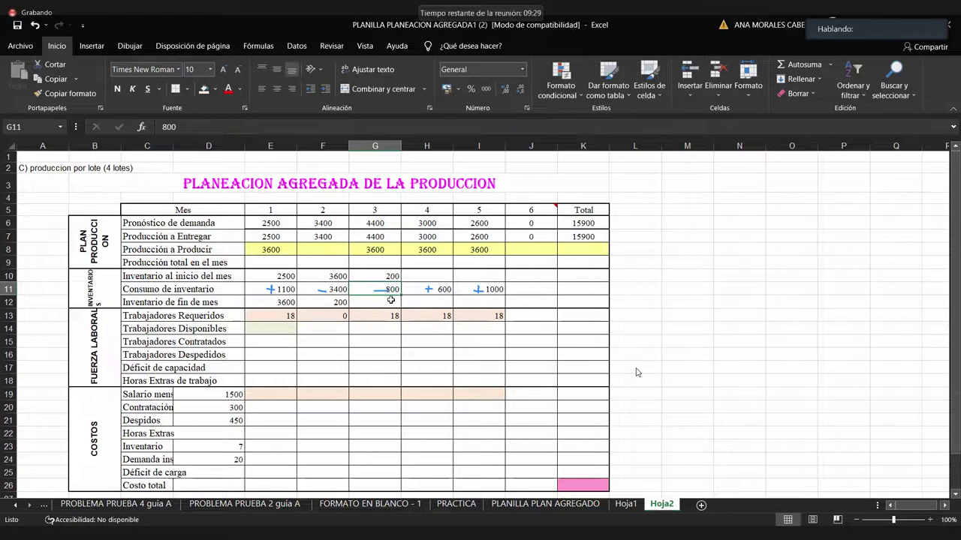
- Calculate month 3's ending inventory in G12 as starting inventory minus inventory consumption, =G10-G11
{"action": "left_click", "coordinate": [390, 300]}
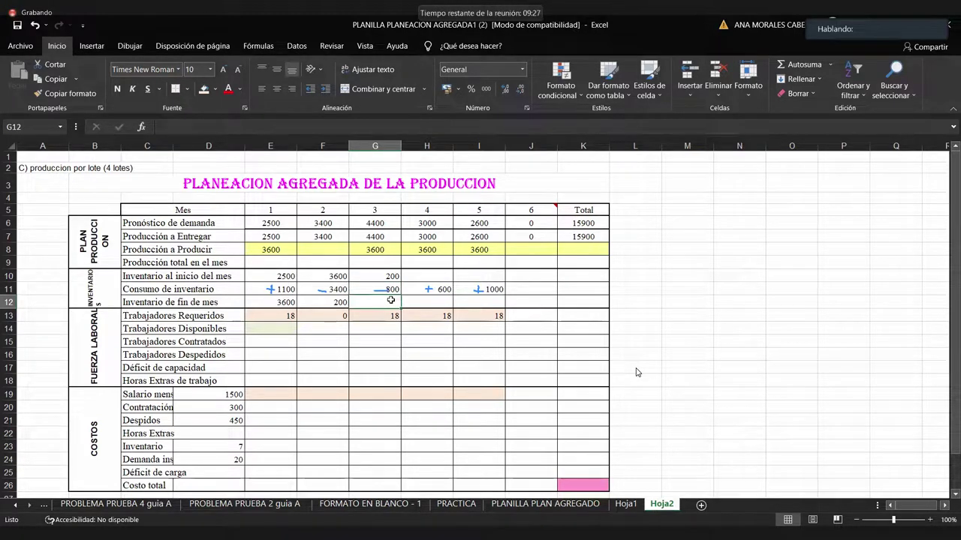
{"action": "type", "text": "="}
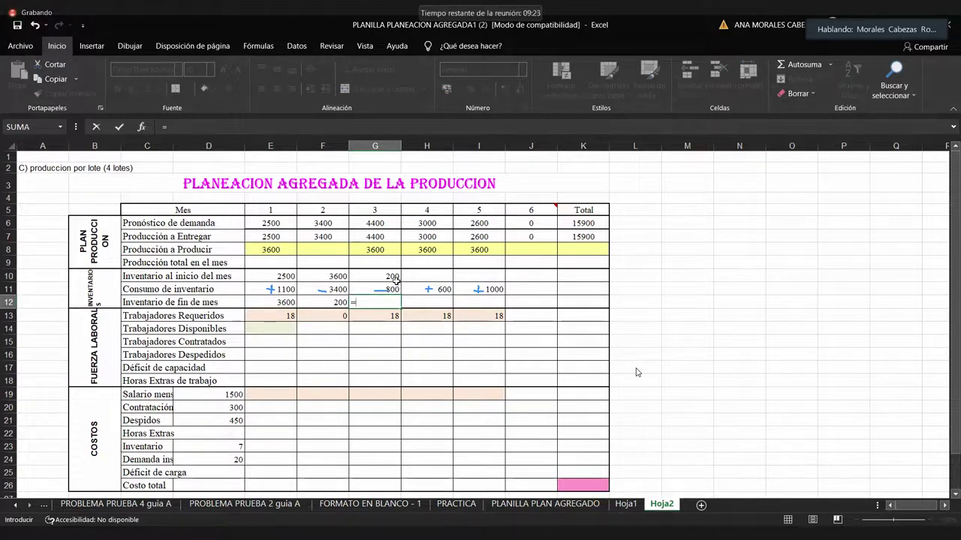
{"action": "left_click", "coordinate": [392, 277]}
{"action": "type", "text": "-"}
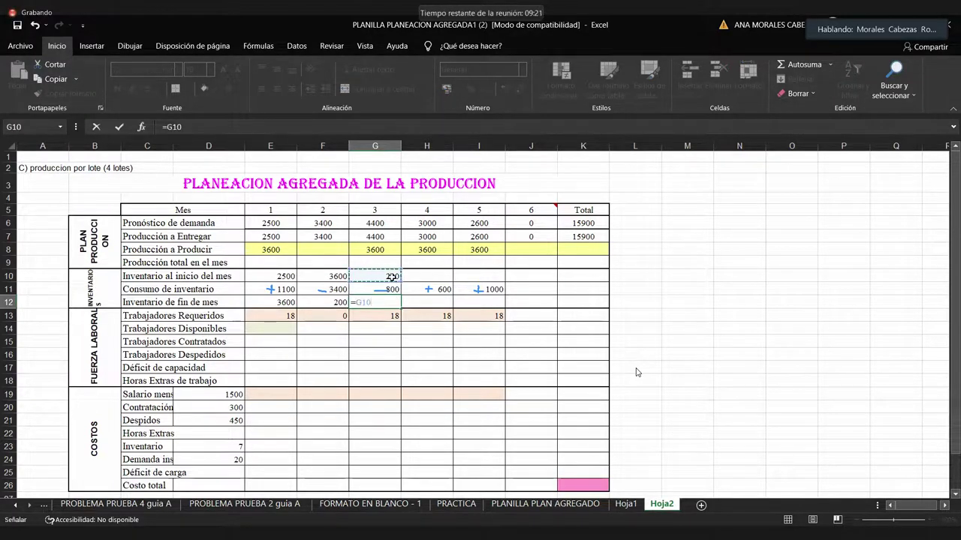
{"action": "left_click", "coordinate": [392, 285]}
{"action": "key", "text": "Return"}
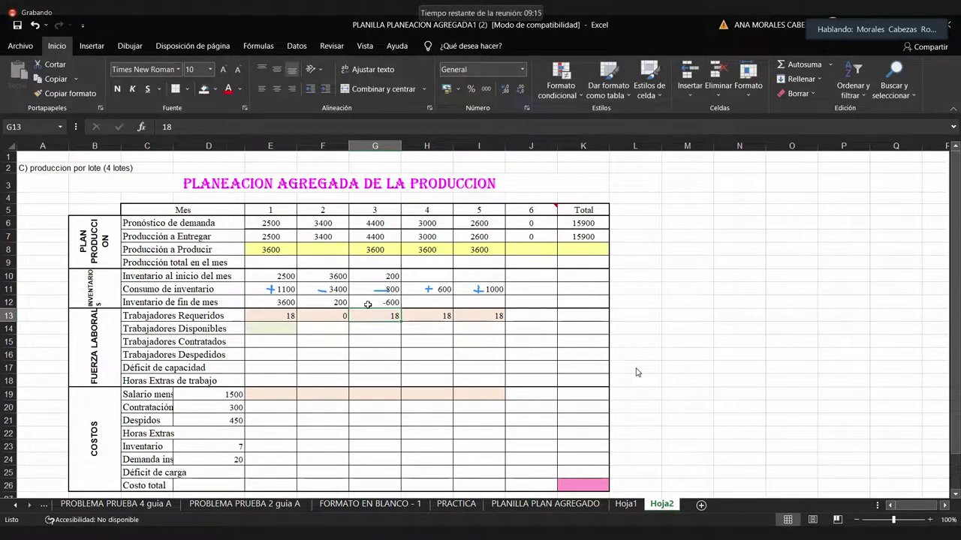
- Check the month 3 ending inventory formula in G12 and review the ending inventory row across the months
{"action": "left_click", "coordinate": [374, 299]}
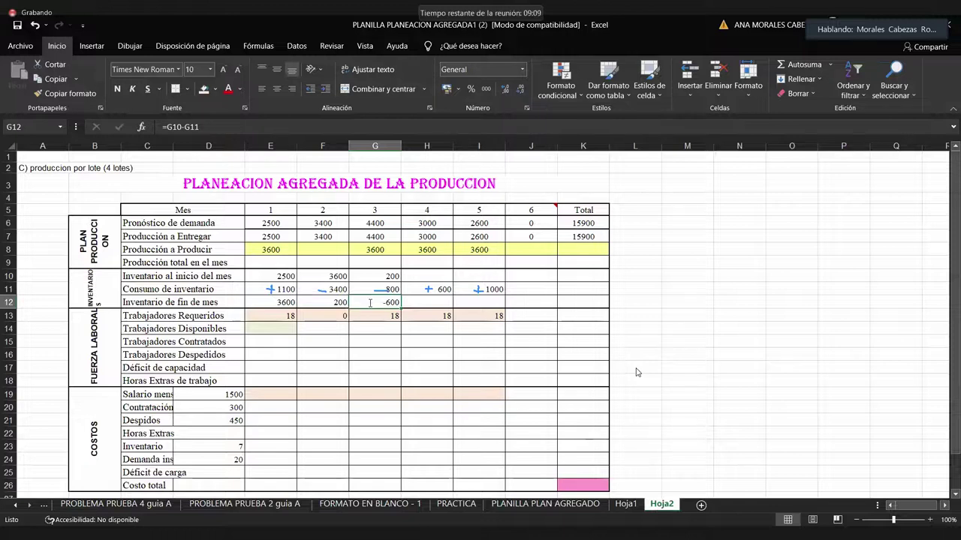
{"action": "double_click", "coordinate": [369, 302]}
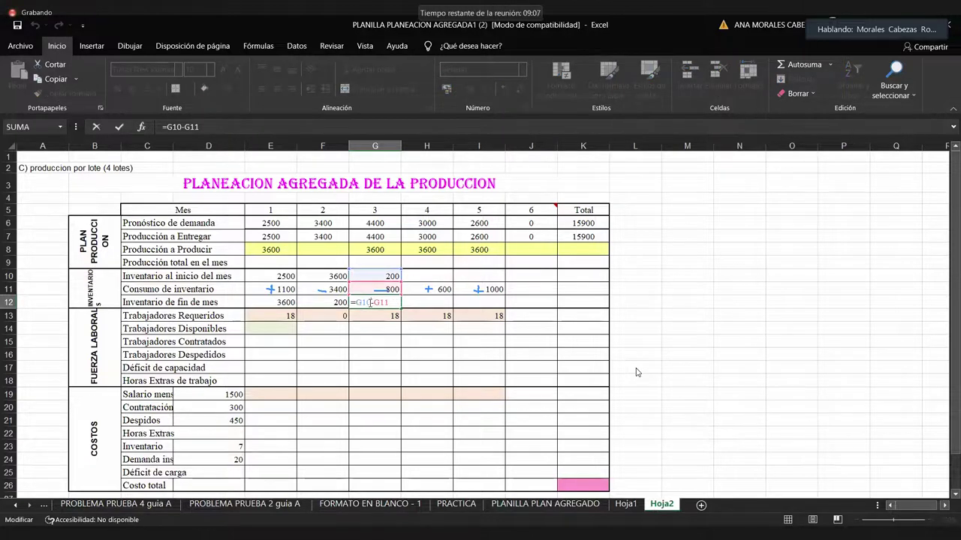
{"action": "key", "text": "Escape"}
{"action": "key", "text": "Return"}
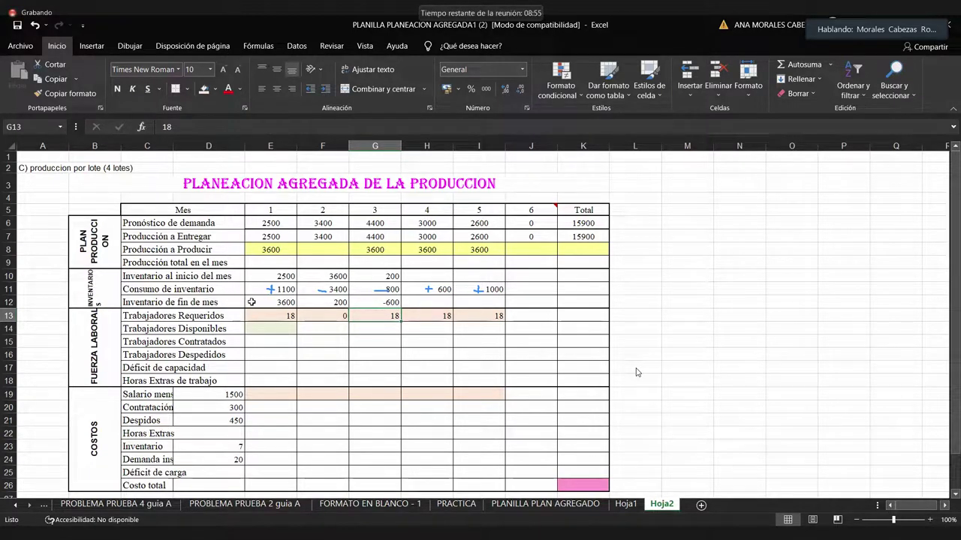
{"action": "left_click_drag", "start_coordinate": [252, 302], "coordinate": [507, 304]}
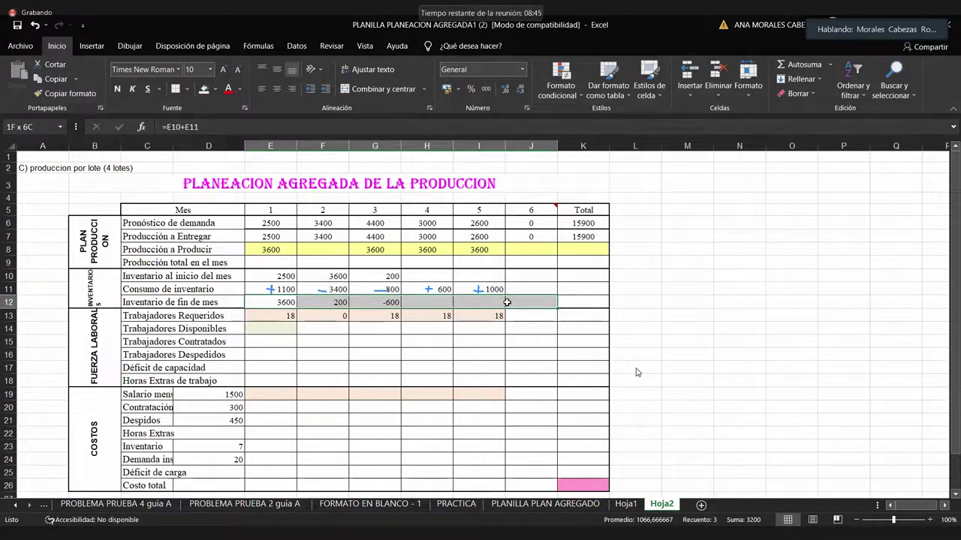
{"action": "left_click_drag", "start_coordinate": [507, 301], "coordinate": [506, 302]}
{"action": "left_click", "coordinate": [424, 342]}
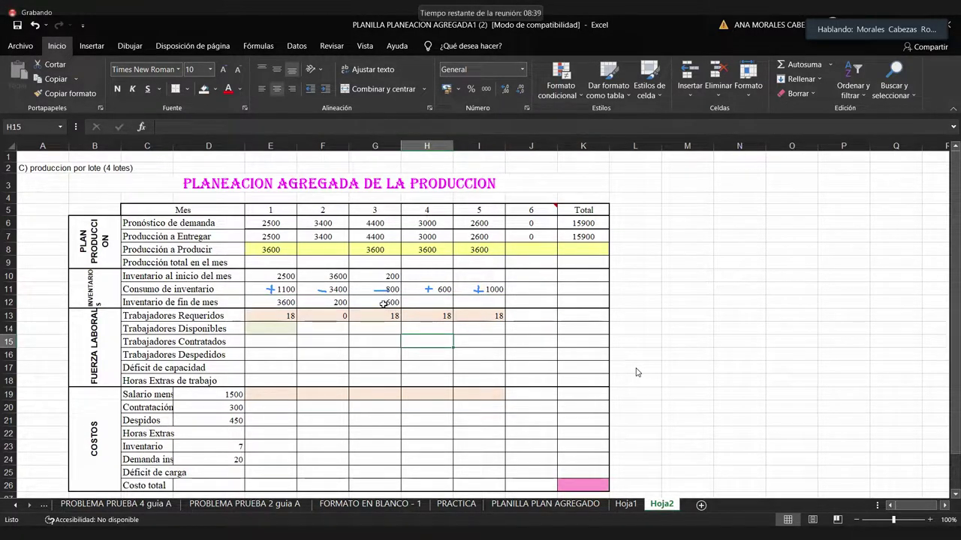
- Clear month 3's ending inventory in G12 and its inventory consumption in G11
{"action": "left_click", "coordinate": [386, 303]}
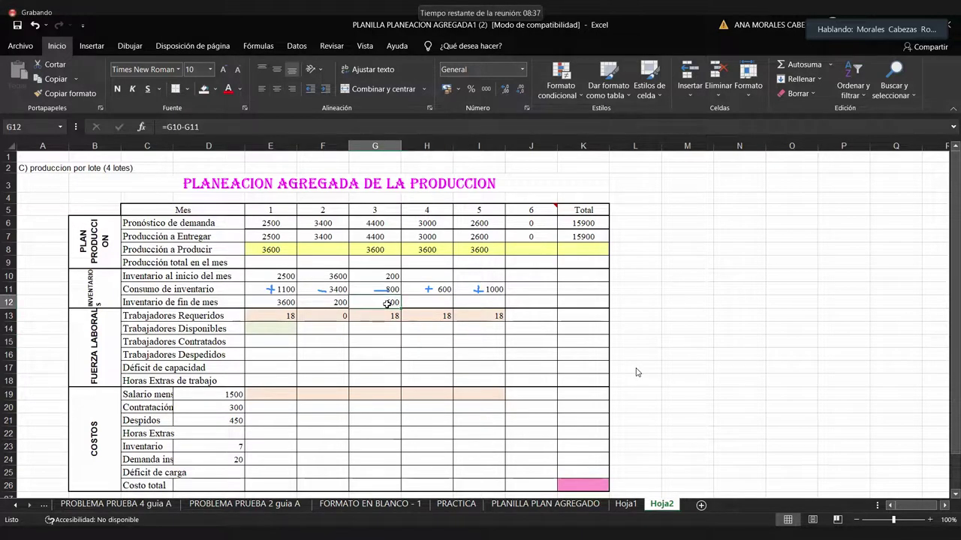
{"action": "key", "text": "Delete"}
{"action": "left_click", "coordinate": [393, 289]}
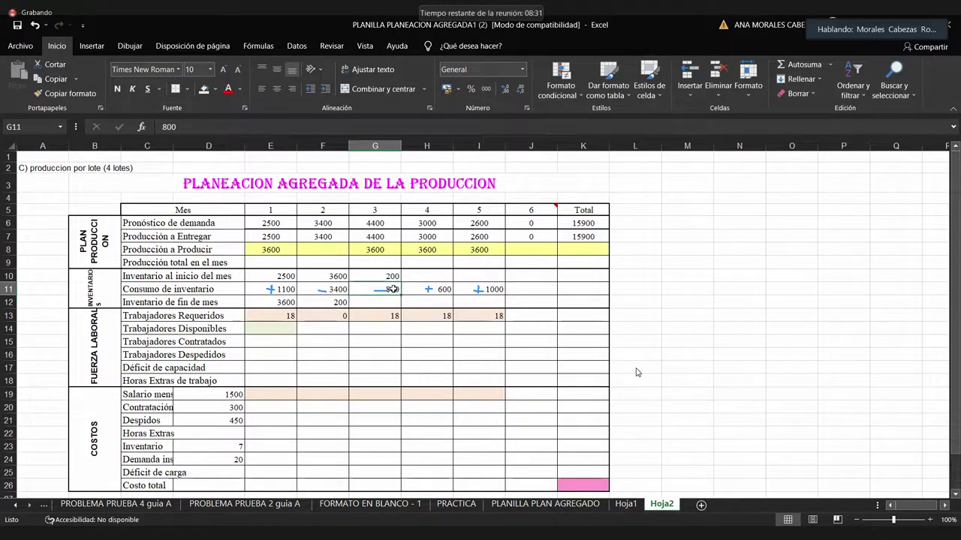
{"action": "key", "text": "Delete"}
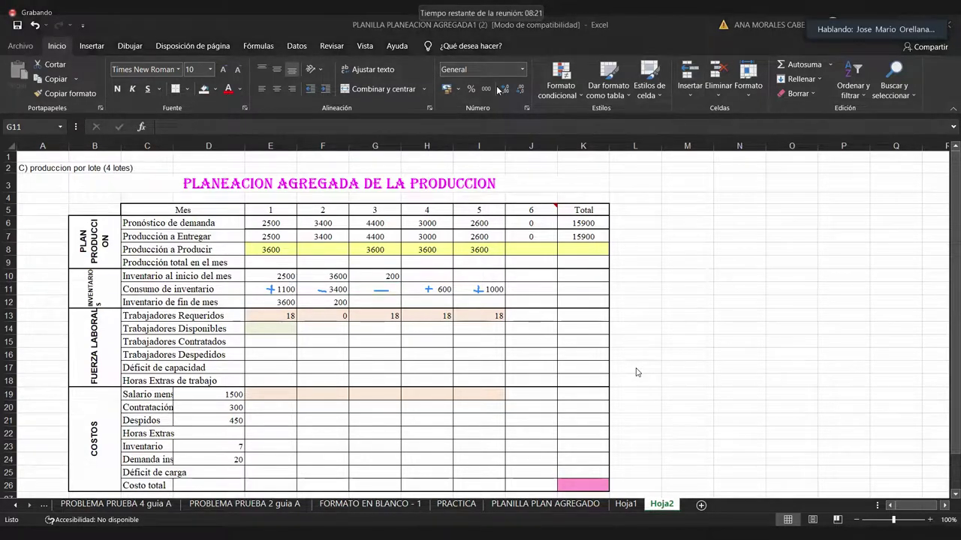
- Enter 200 as month 3's inventory consumption in G11, marked with a minus stroke, and 0 as its ending inventory in G12
{"action": "left_click", "coordinate": [387, 289]}
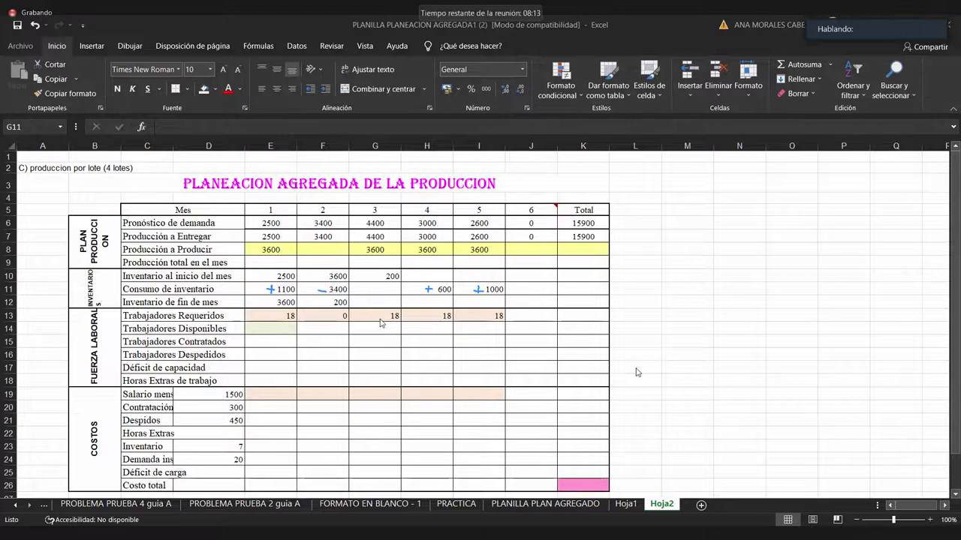
{"action": "left_click", "coordinate": [376, 301]}
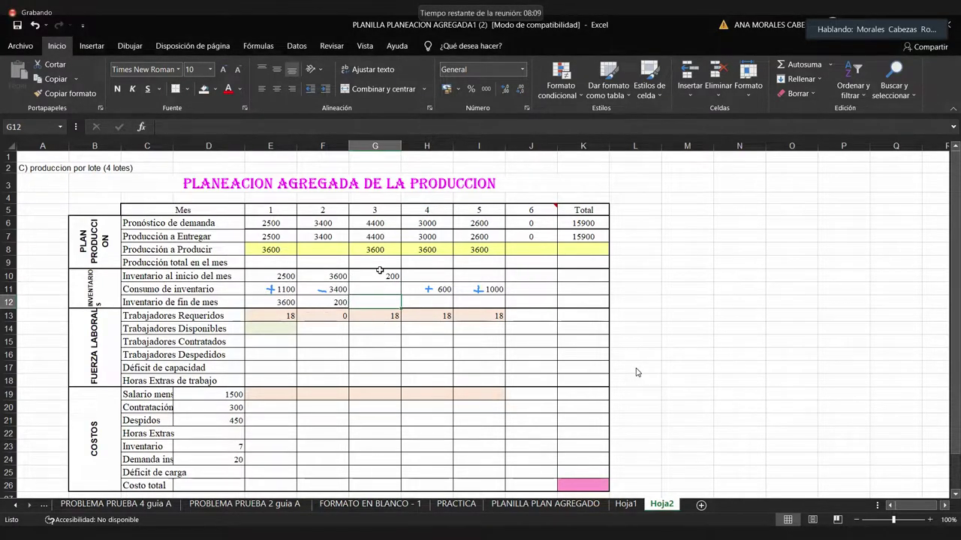
{"action": "left_click", "coordinate": [375, 275]}
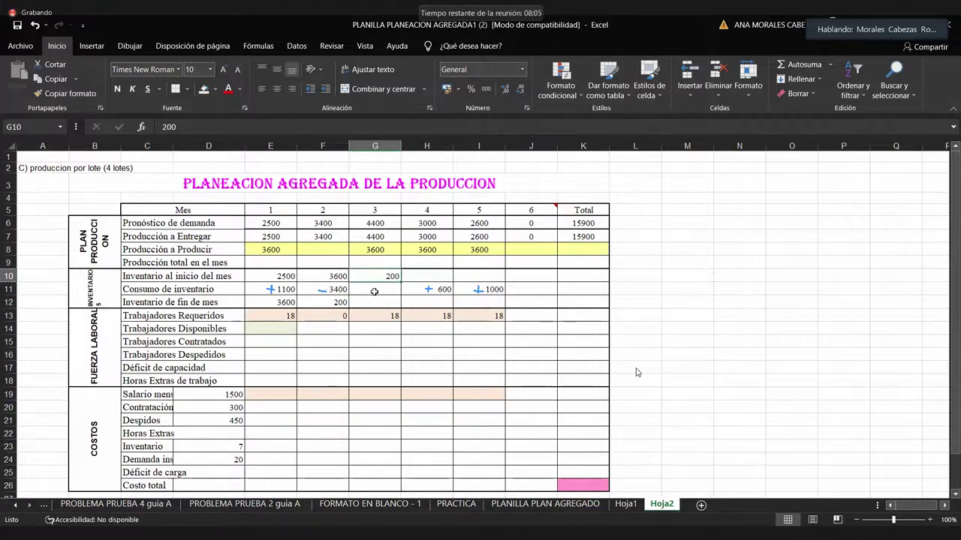
{"action": "left_click", "coordinate": [374, 291]}
{"action": "type", "text": "-"}
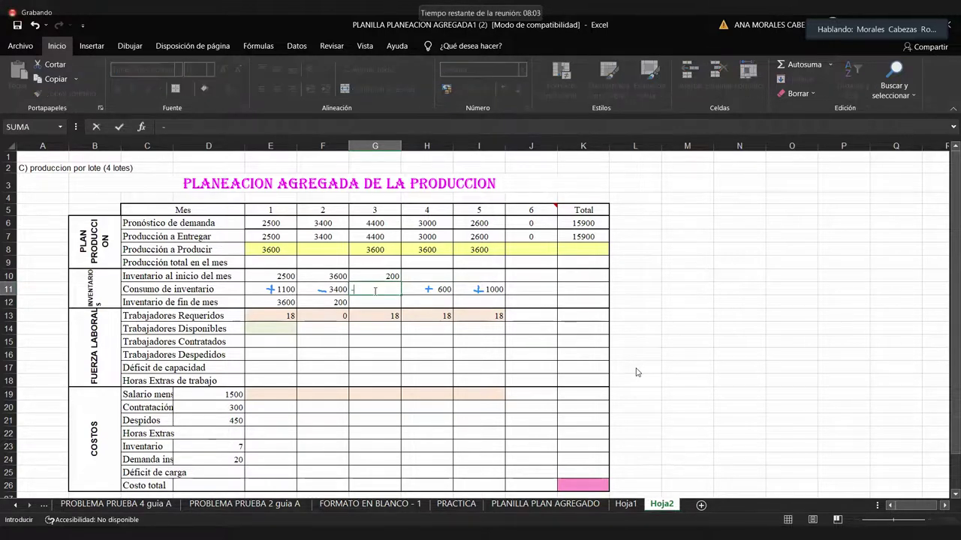
{"action": "key", "text": "BackSpace"}
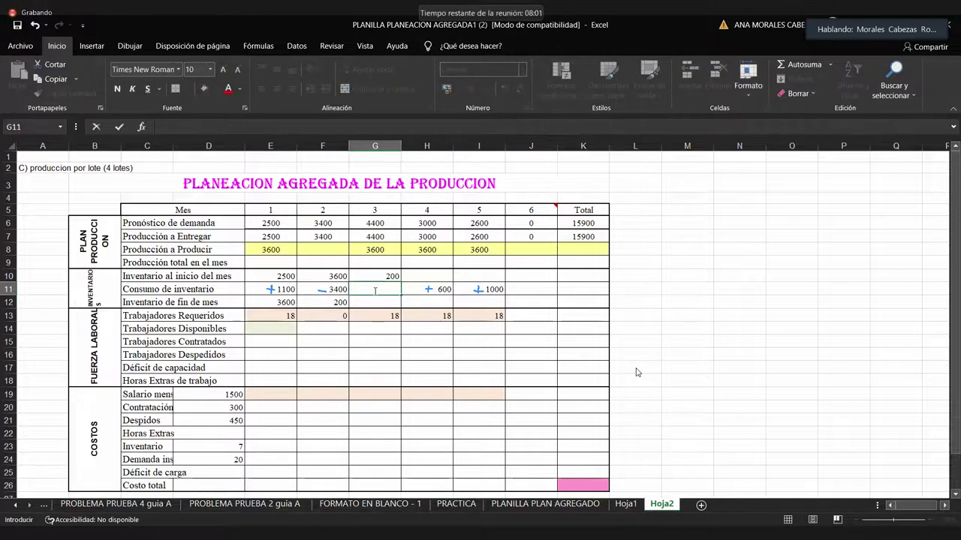
{"action": "type", "text": "200"}
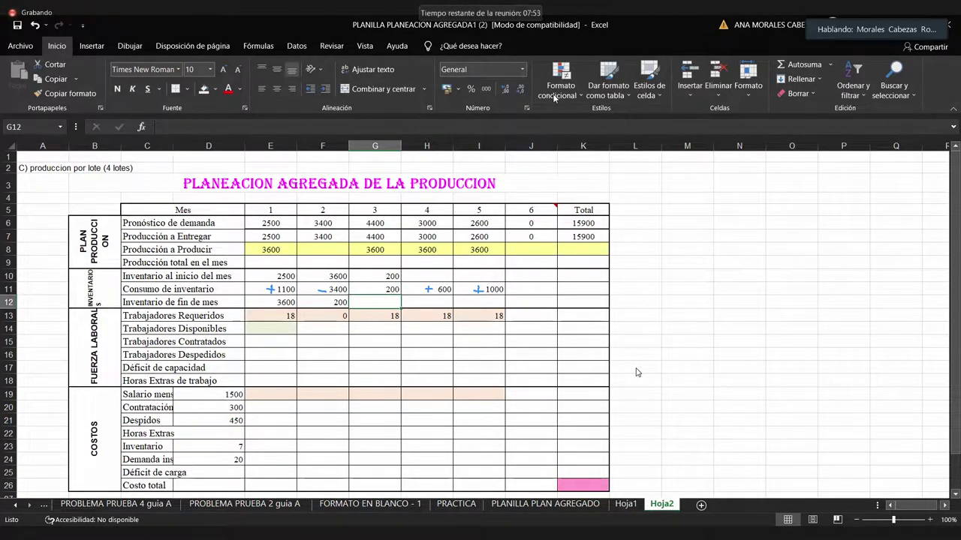
{"action": "left_click_drag", "start_coordinate": [373, 289], "coordinate": [379, 289]}
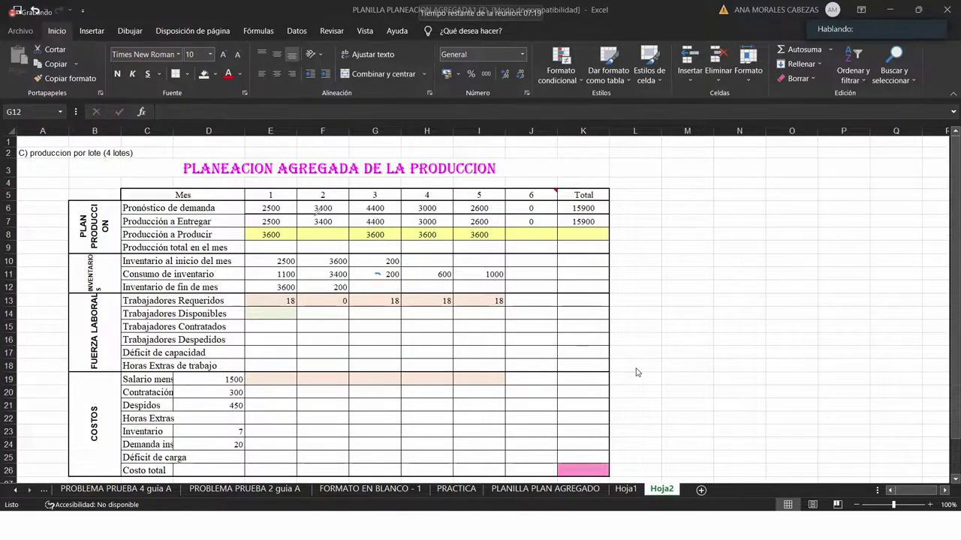
{"action": "double_click", "coordinate": [385, 286]}
{"action": "type", "text": "0"}
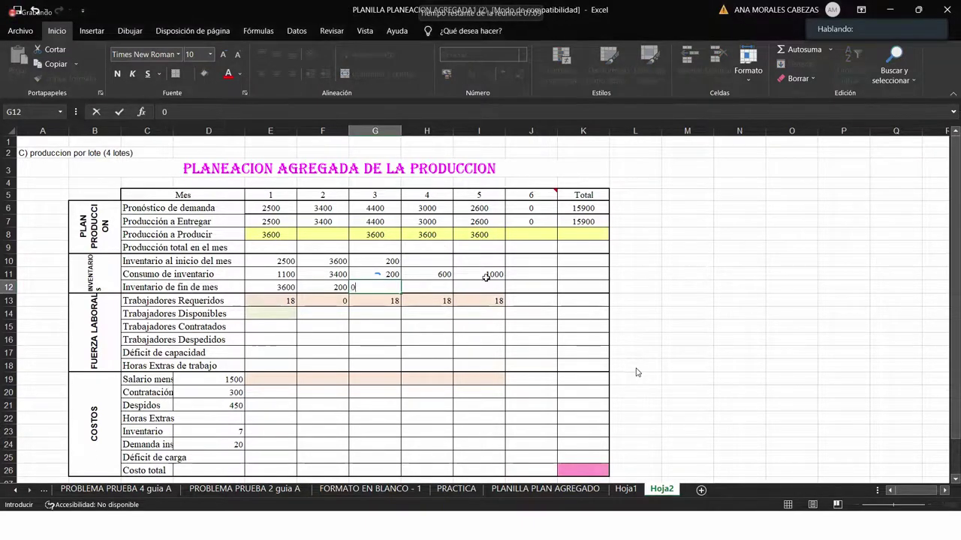
- Add the label "demanda insatisfecha mes 3:" in N9 beside the planning table
{"action": "left_click", "coordinate": [723, 251]}
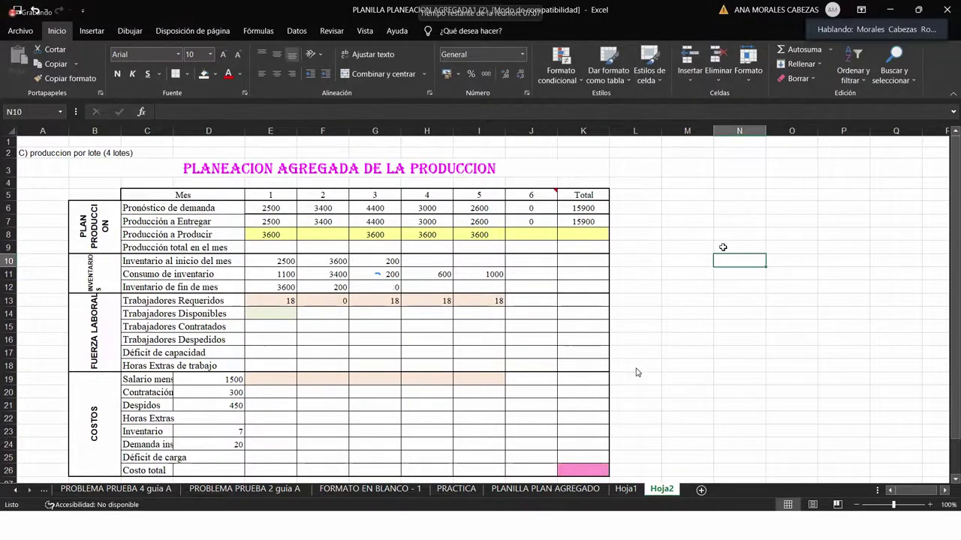
{"action": "type", "text": "demand"}
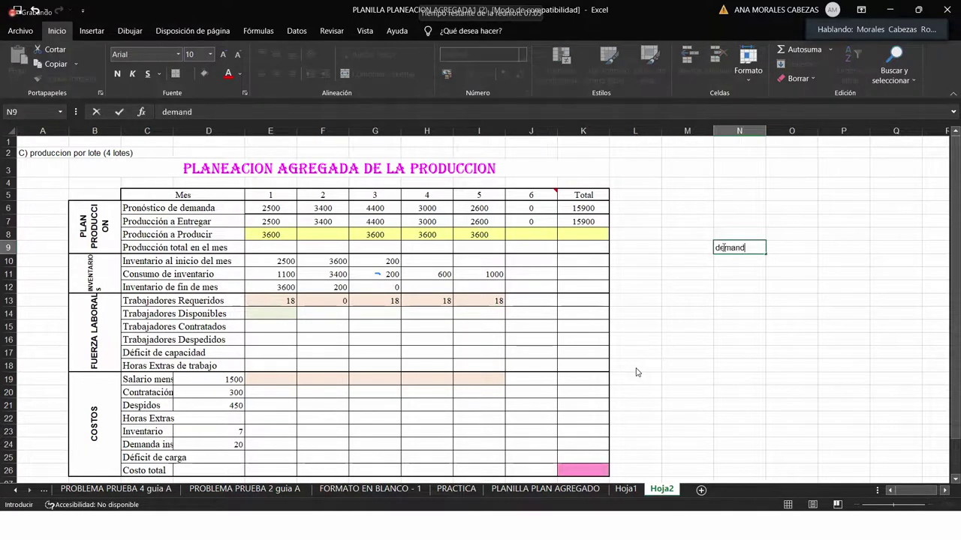
{"action": "type", "text": "a insatisfecha "}
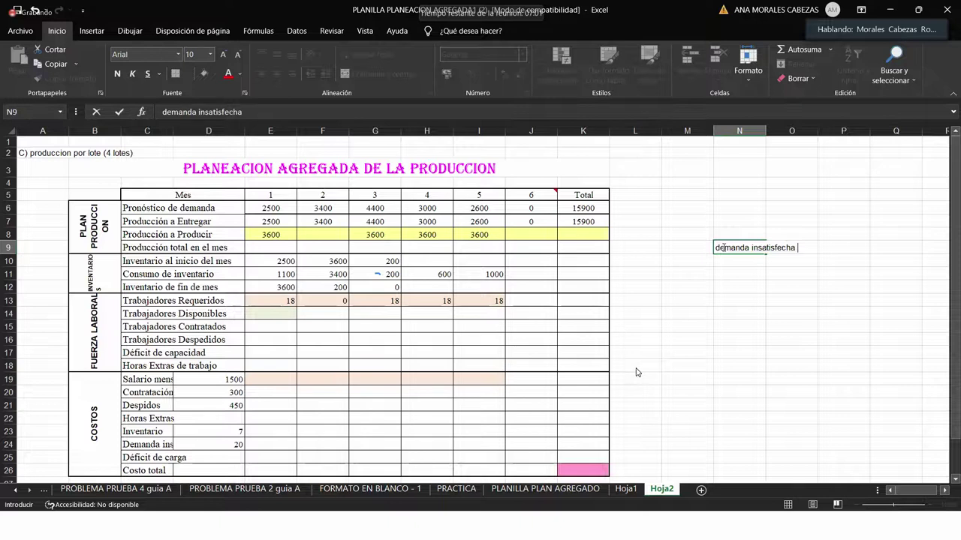
{"action": "type", "text": "mes 3:"}
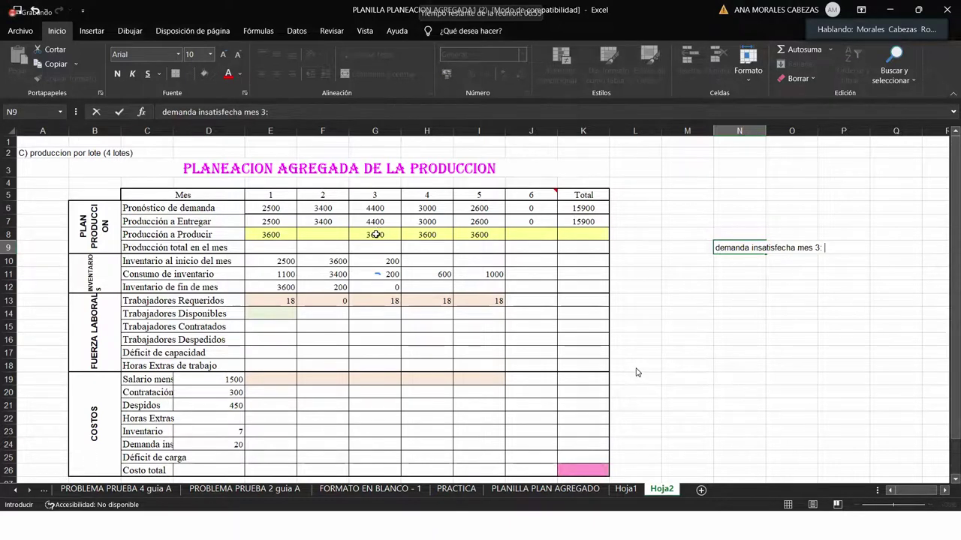
{"action": "left_click", "coordinate": [378, 235]}
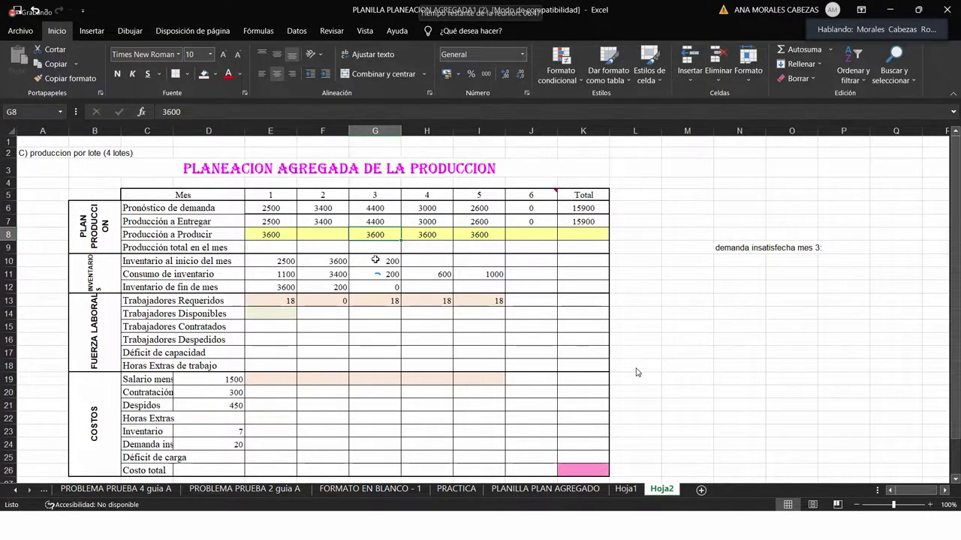
{"action": "left_click", "coordinate": [375, 260]}
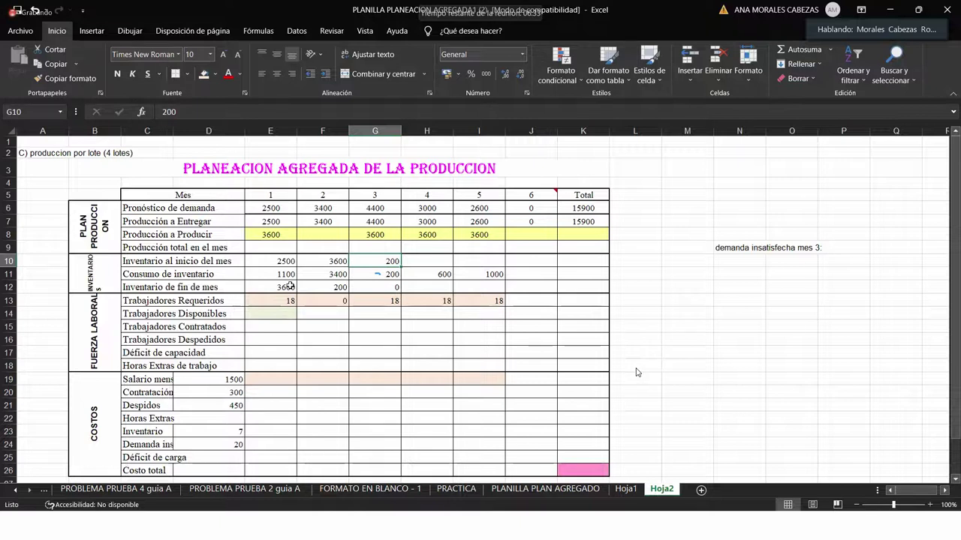
- Enter "600 unidades" in P9 as month 3's unmet demand, next to its label
{"action": "left_click", "coordinate": [857, 247]}
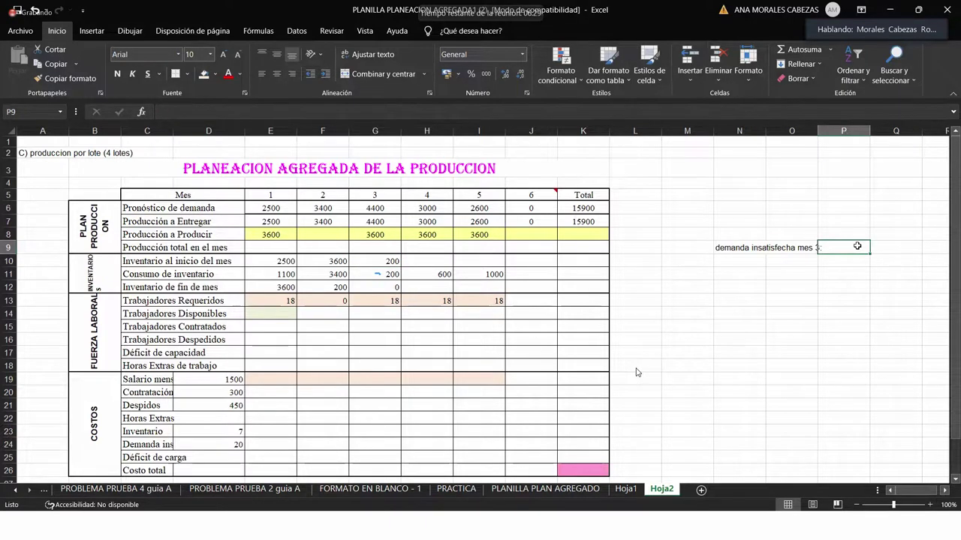
{"action": "type", "text": "600 unidade"}
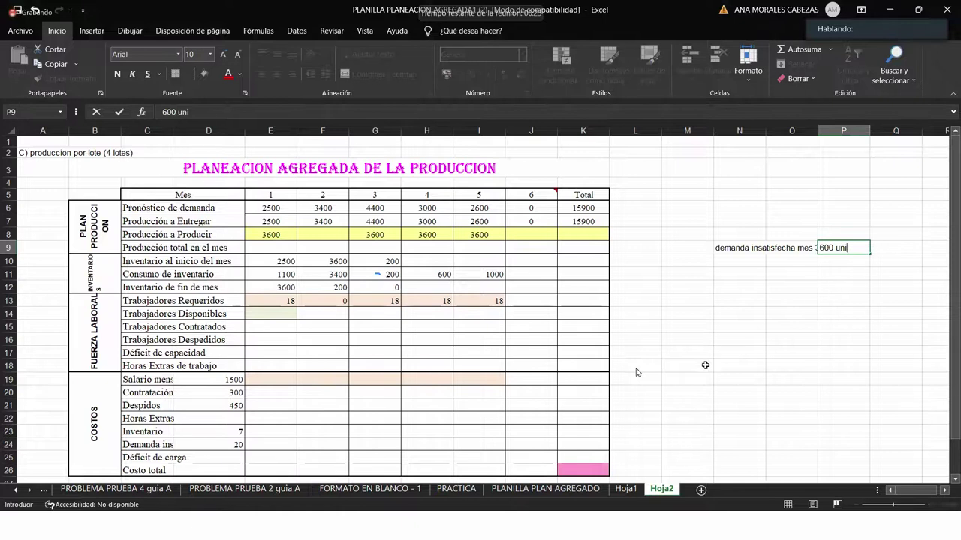
{"action": "type", "text": "s"}
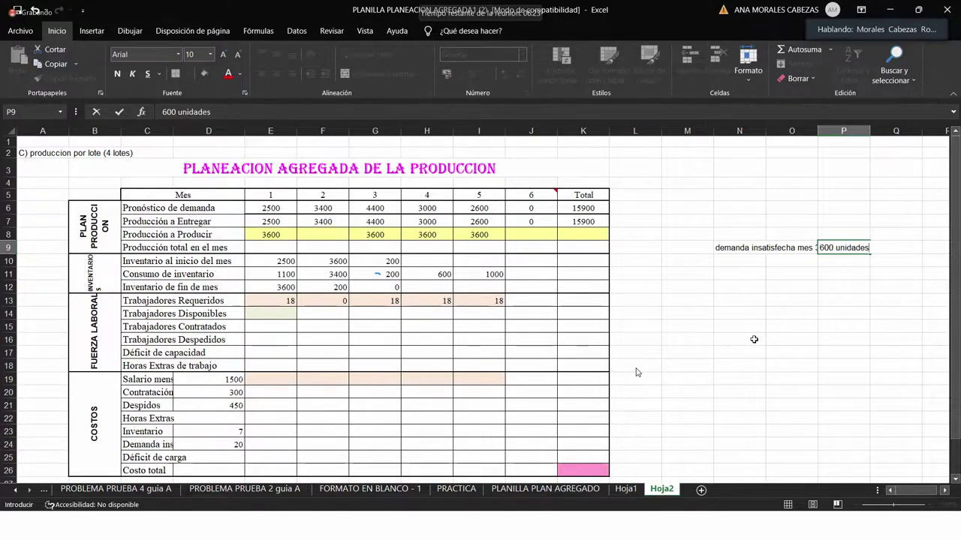
{"action": "left_click", "coordinate": [750, 340]}
{"action": "left_click", "coordinate": [846, 246]}
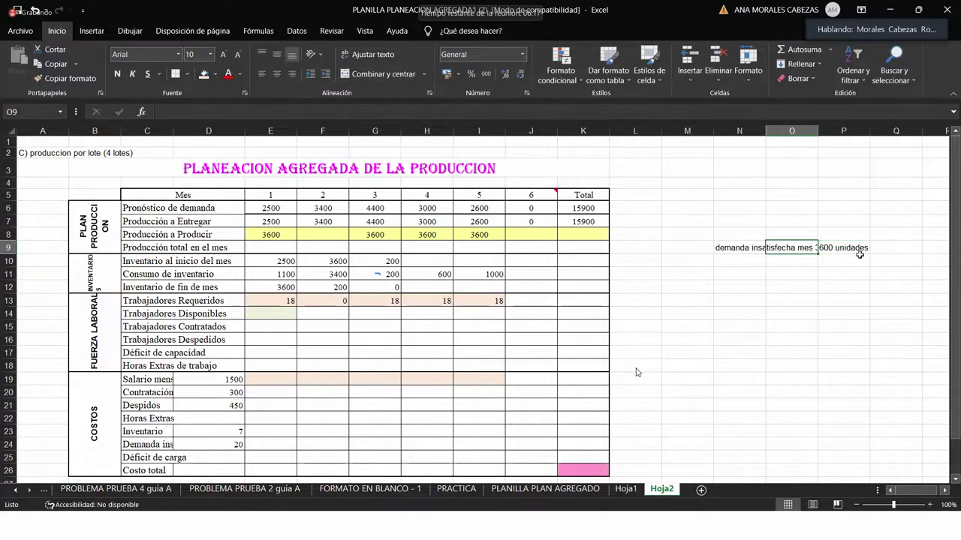
- Move the "600 unidades" entry from P9 to Q9, away from the month 3 unmet demand label
{"action": "left_click_drag", "start_coordinate": [856, 256], "coordinate": [911, 259]}
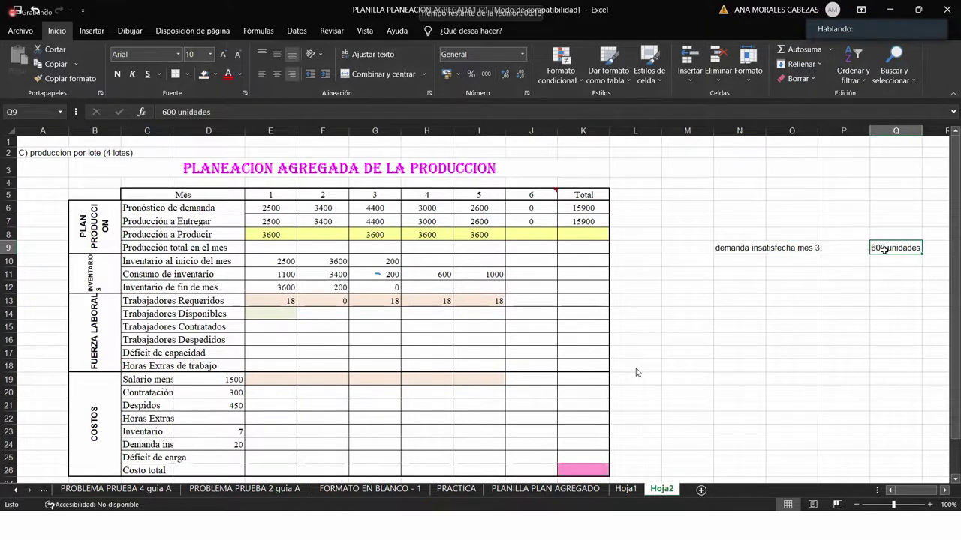
{"action": "left_click", "coordinate": [840, 253]}
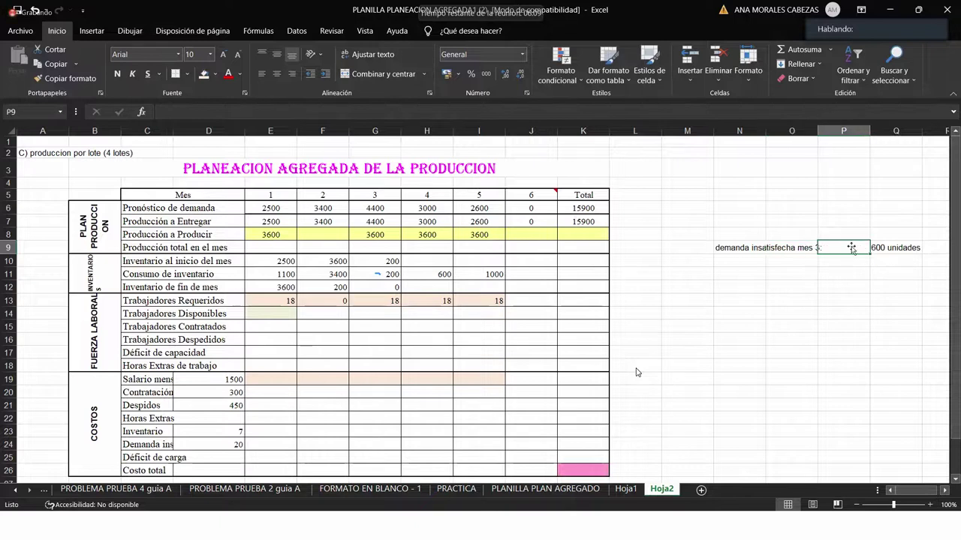
{"action": "left_click", "coordinate": [876, 246]}
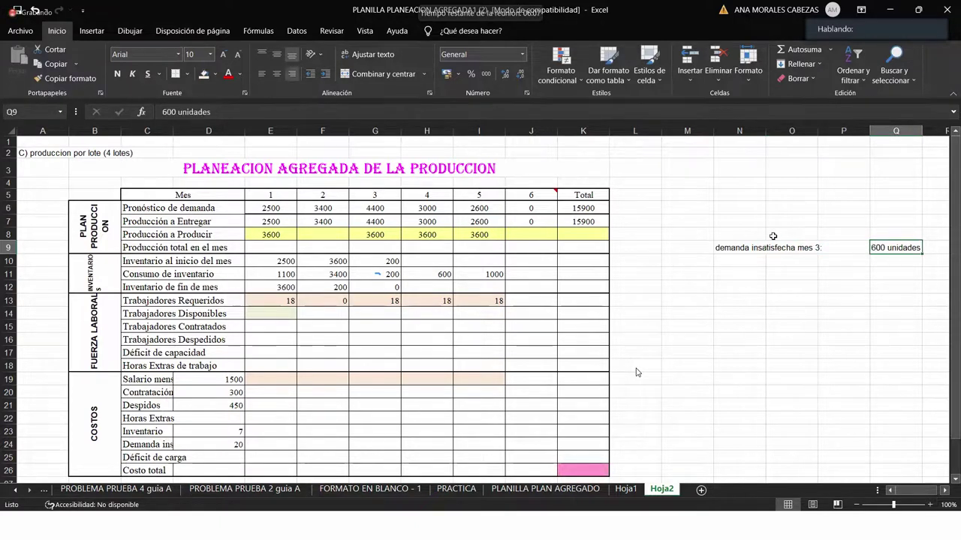
- Extend the N9 label to "demanda insatisfecha mes 3: 600 unidades" and delete the separate "600 unidades" entry in Q9
{"action": "double_click", "coordinate": [753, 248]}
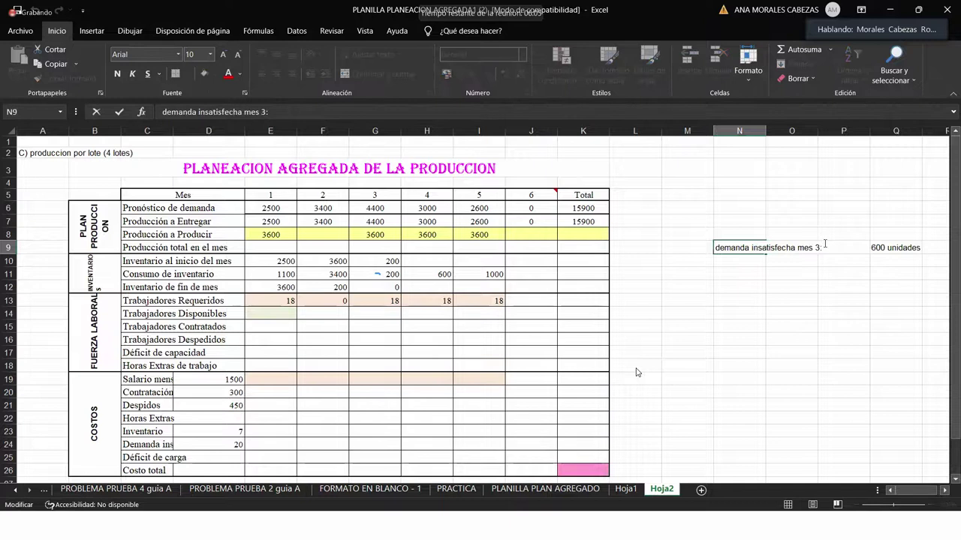
{"action": "left_click", "coordinate": [825, 246]}
{"action": "type", "text": "600 unid"}
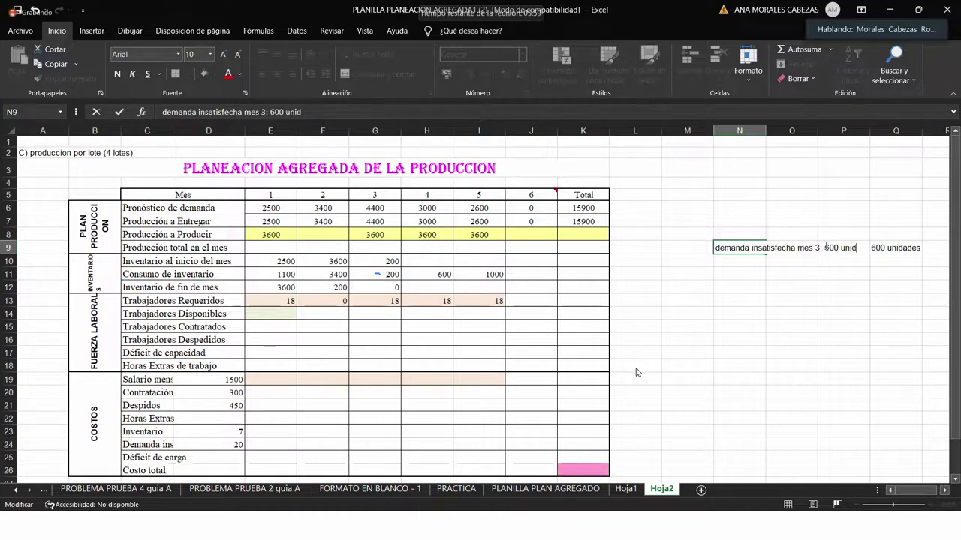
{"action": "type", "text": "ades"}
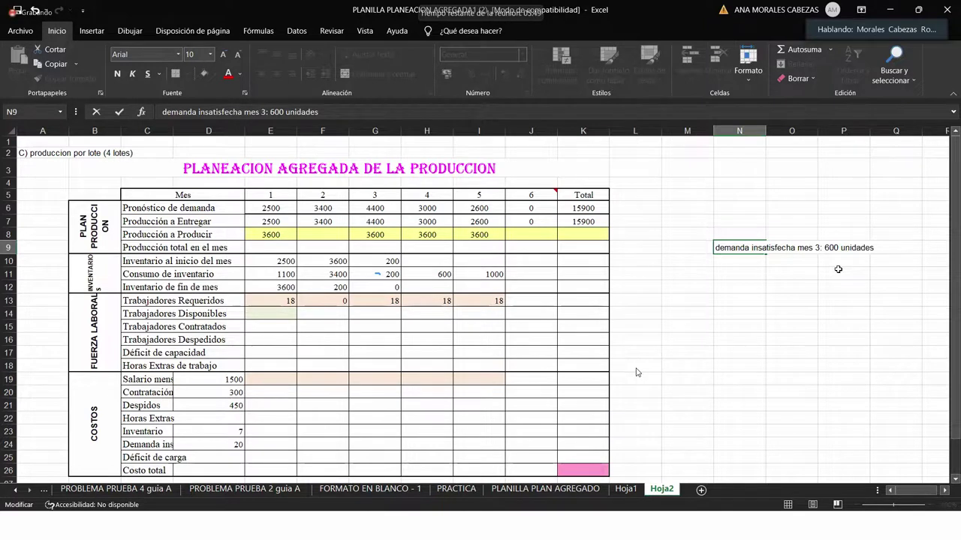
{"action": "left_click", "coordinate": [835, 284]}
{"action": "left_click", "coordinate": [901, 252]}
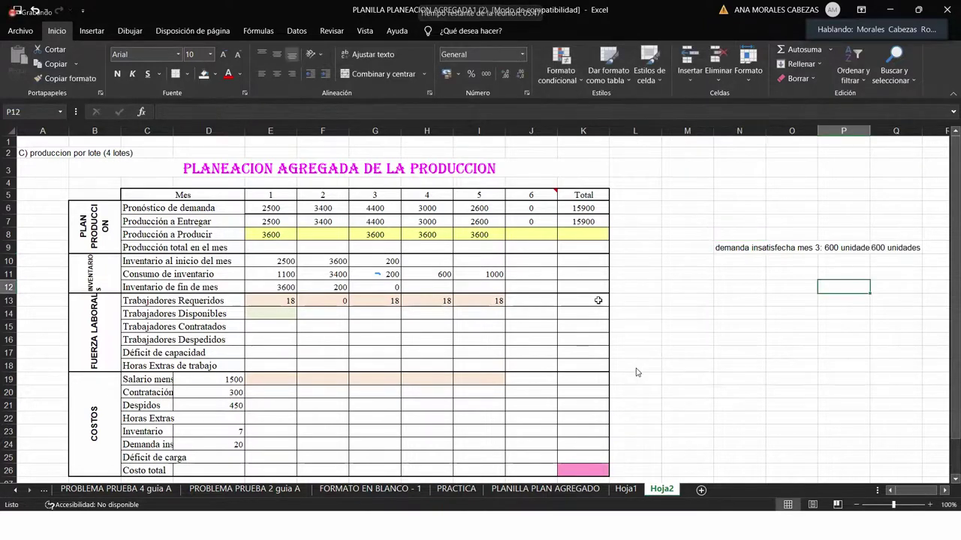
- Enter 0 as month 4's beginning inventory in H10
{"action": "left_click", "coordinate": [399, 284]}
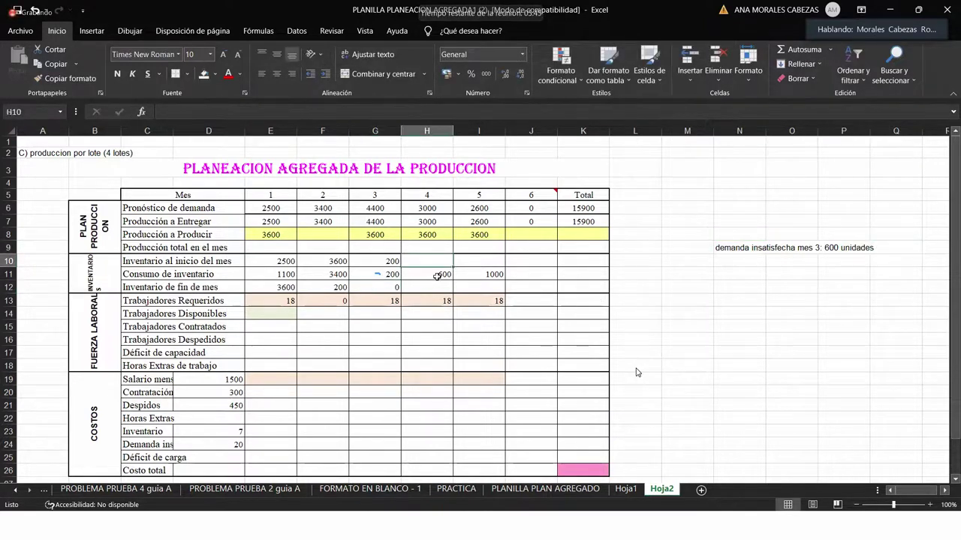
{"action": "left_click_drag", "start_coordinate": [432, 278], "coordinate": [427, 261]}
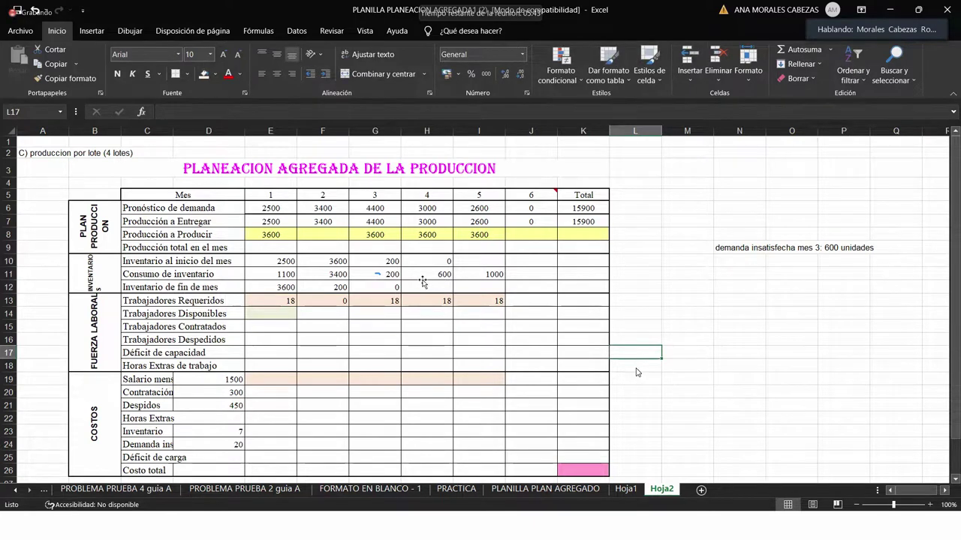
{"action": "left_click", "coordinate": [425, 287]}
{"action": "left_click", "coordinate": [493, 294]}
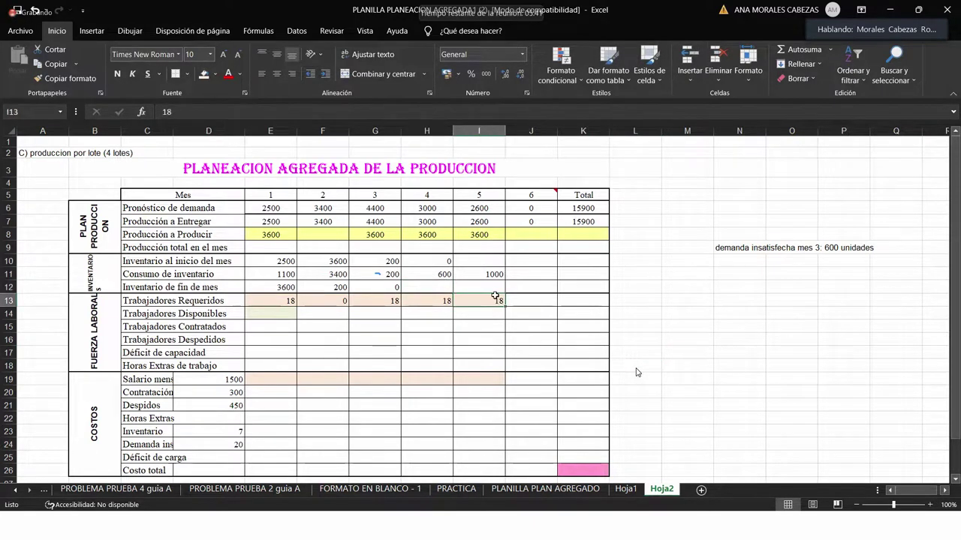
{"action": "left_click", "coordinate": [681, 318]}
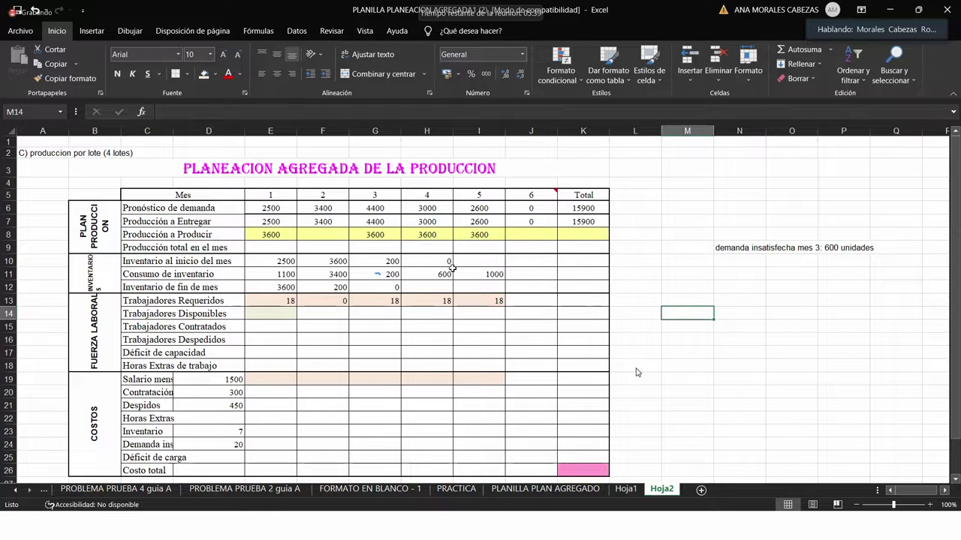
- Open month 4's ending inventory cell H12 and go back one slide in the handwritten inventory formulas
{"action": "left_click", "coordinate": [438, 275]}
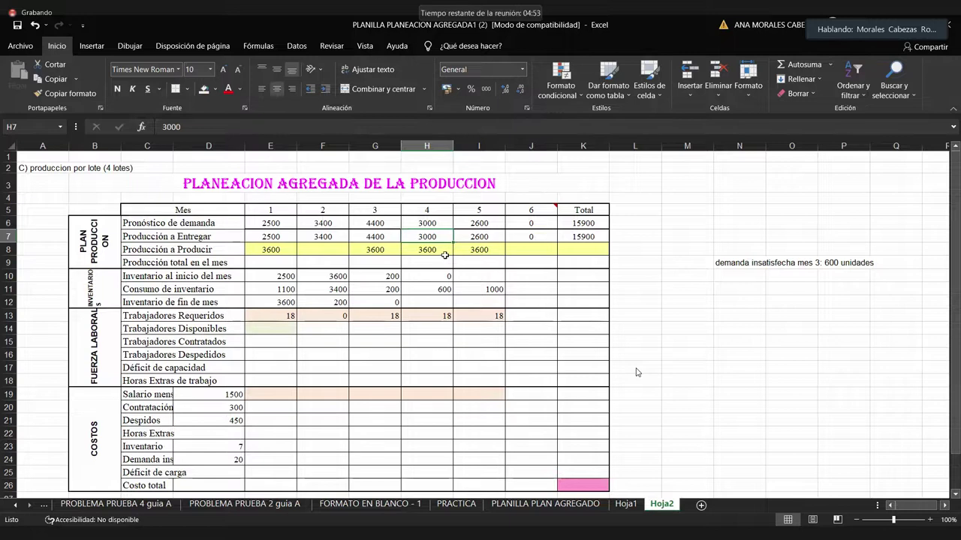
{"action": "double_click", "coordinate": [427, 299]}
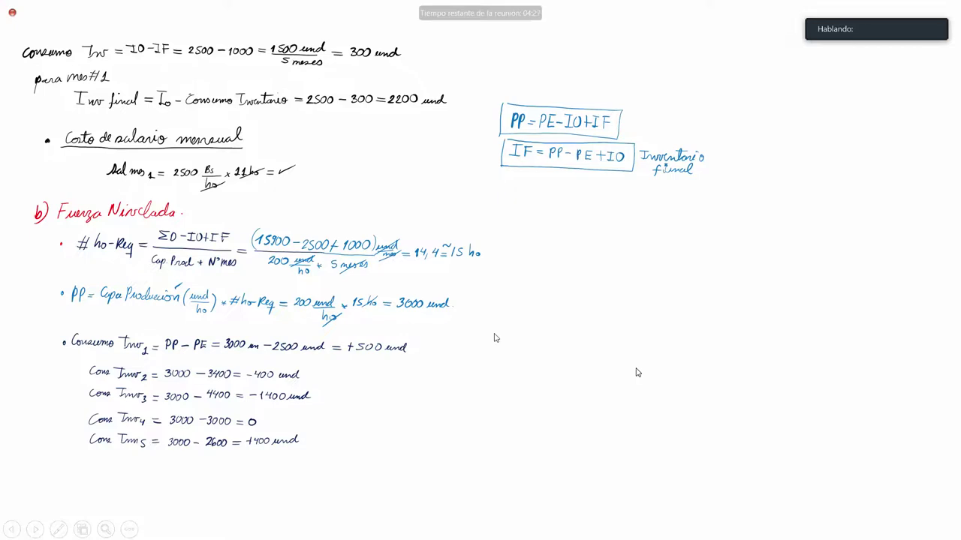
{"action": "left_click", "coordinate": [11, 532]}
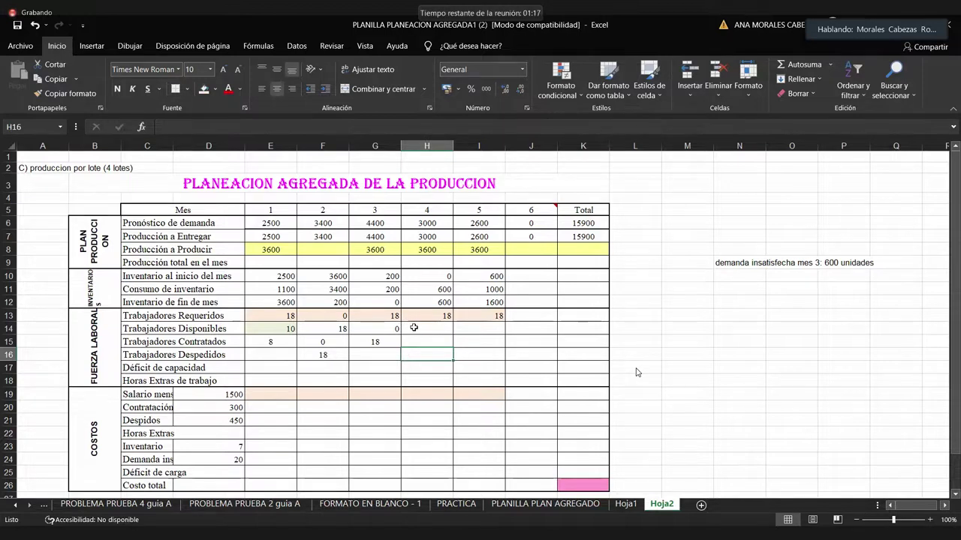
- Enter 18 available workers for month 4 in H14 and 18 for month 5 in I14
{"action": "left_click", "coordinate": [414, 328]}
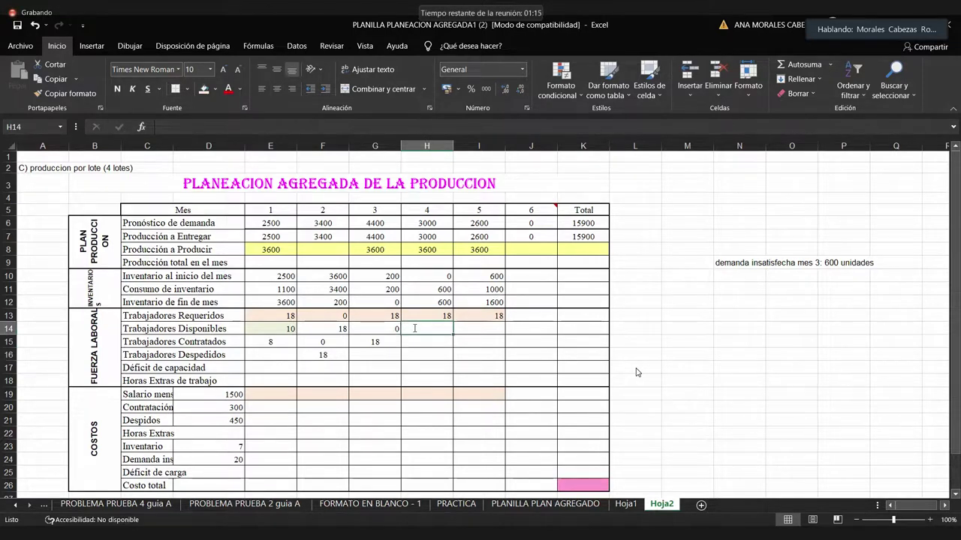
{"action": "type", "text": "18"}
{"action": "key", "text": "Return"}
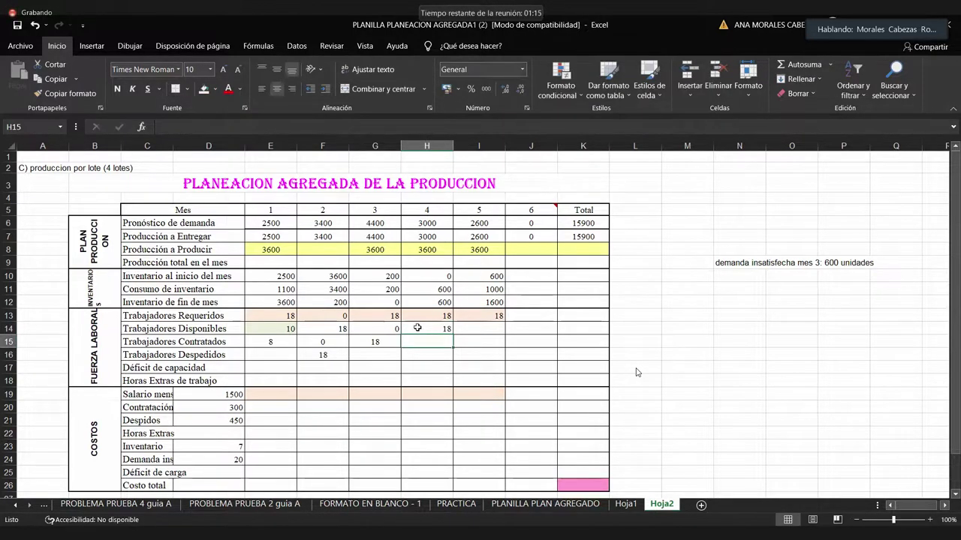
{"action": "left_click", "coordinate": [468, 329]}
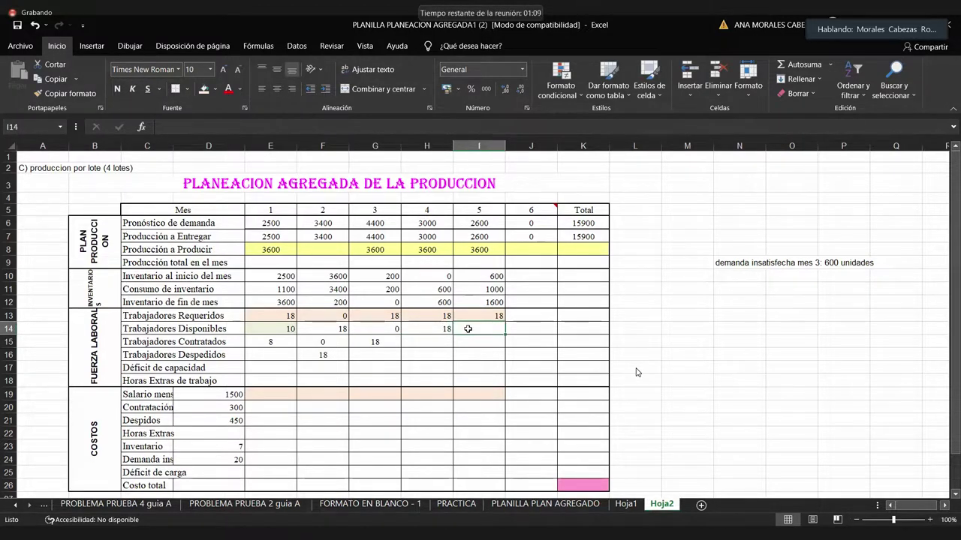
{"action": "type", "text": "18"}
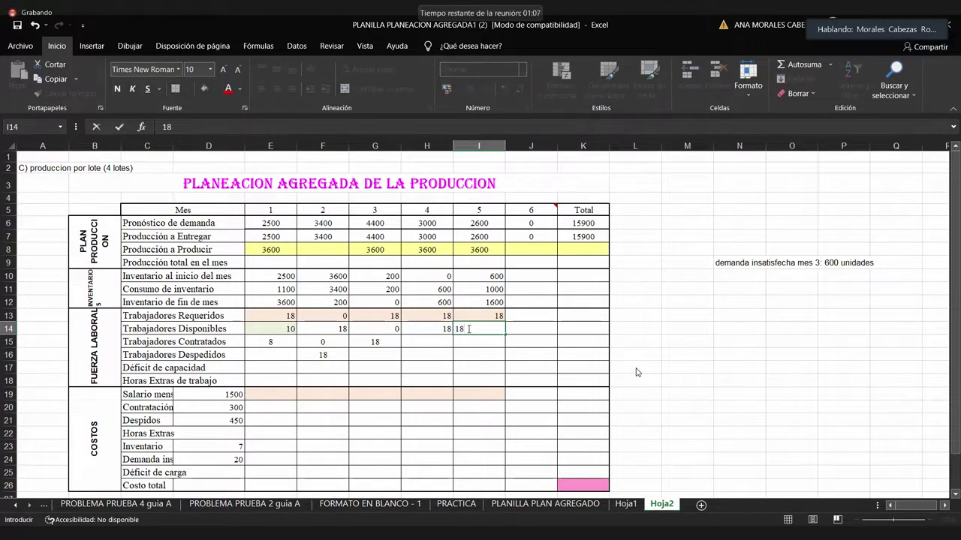
{"action": "left_click", "coordinate": [475, 355]}
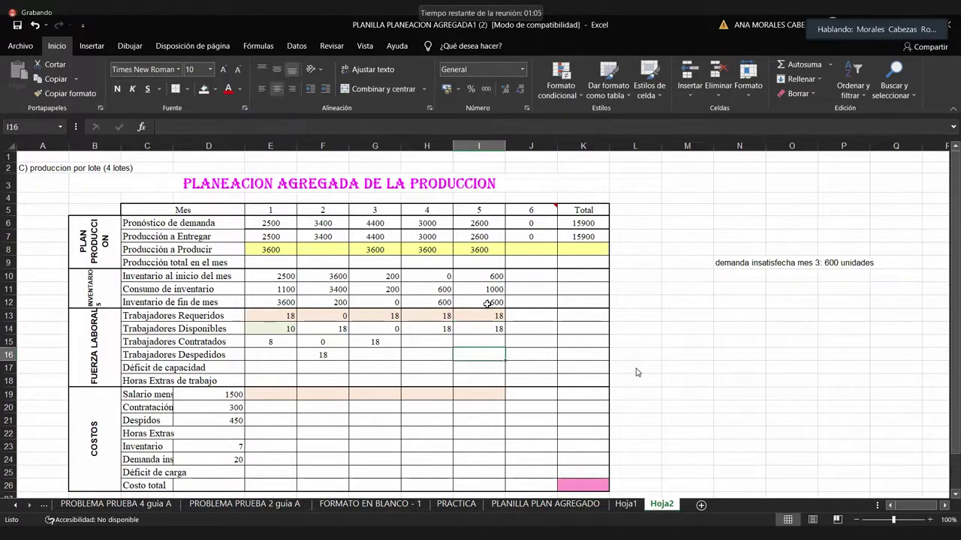
- Calculate month 1's salary cost in E19 with the formula =$D$19*E13, keeping the salary reference absolute
{"action": "left_click", "coordinate": [272, 397]}
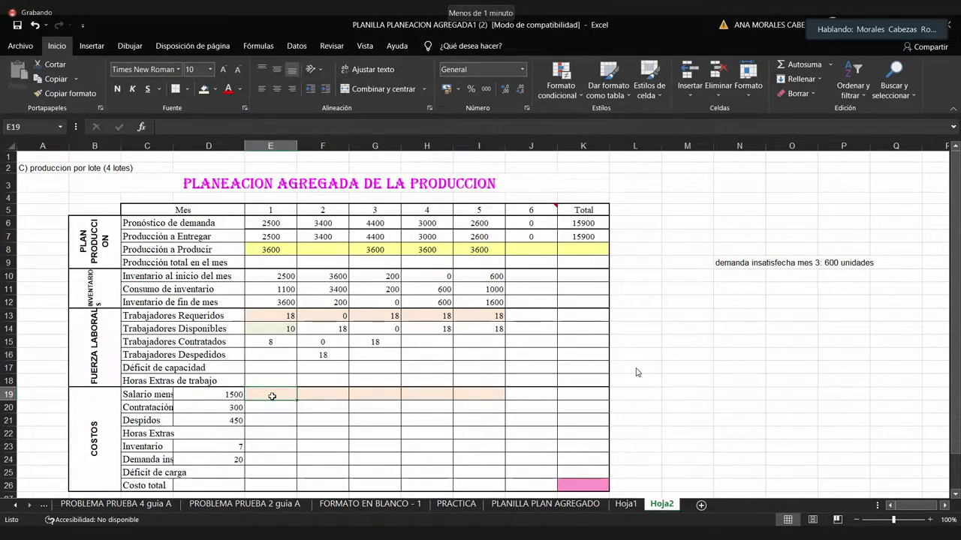
{"action": "type", "text": "="}
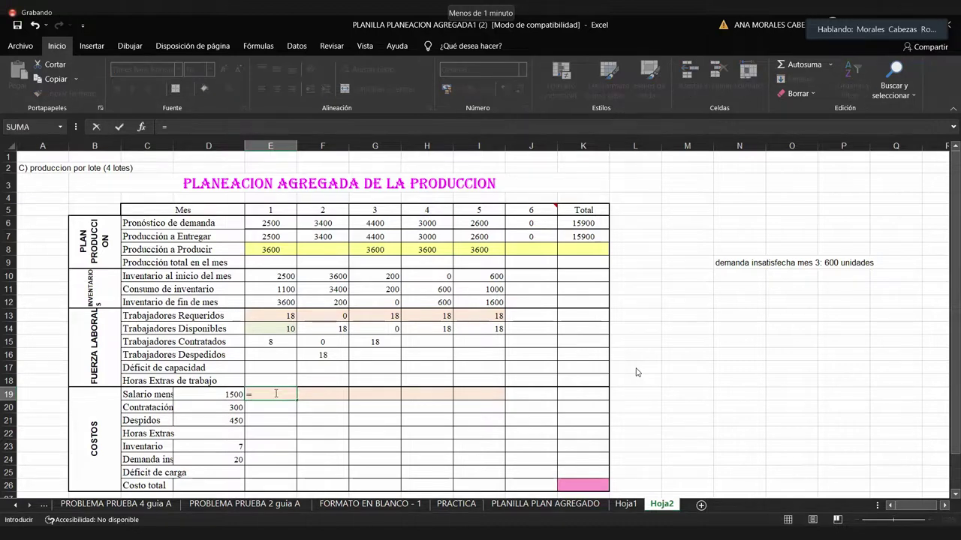
{"action": "left_click", "coordinate": [237, 394]}
{"action": "left_click", "coordinate": [253, 394]}
{"action": "key", "text": "F4"}
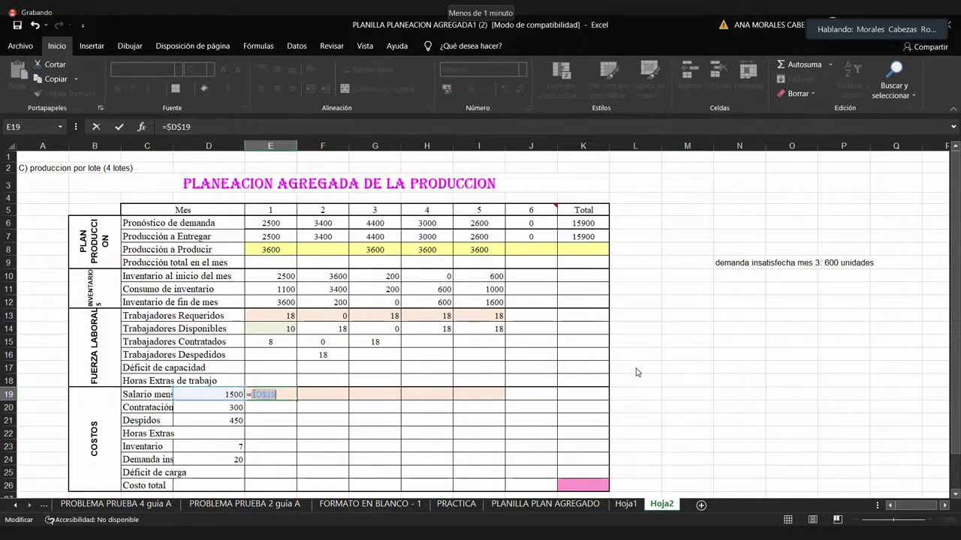
{"action": "left_click", "coordinate": [287, 395]}
{"action": "type", "text": "*"}
{"action": "left_click", "coordinate": [276, 316]}
{"action": "key", "text": "Return"}
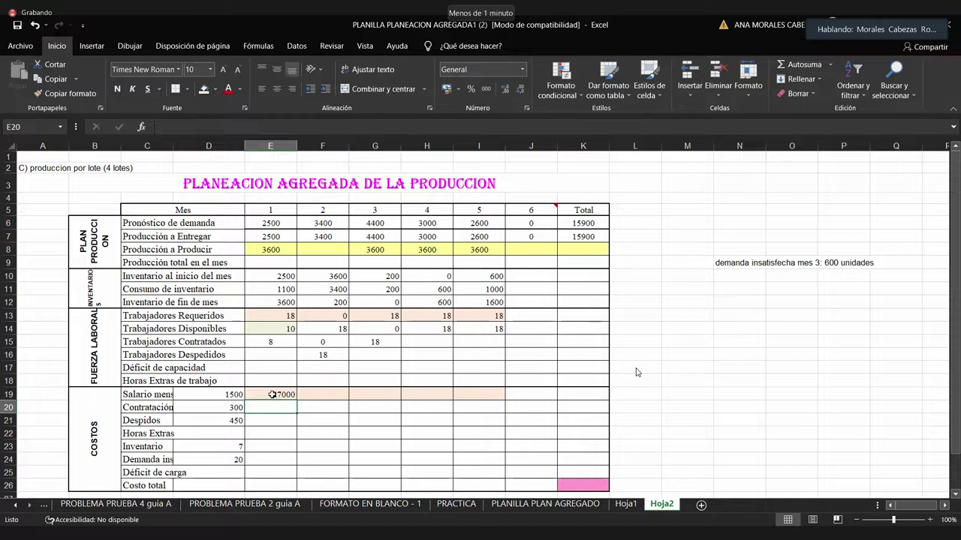
- Copy the salary cost formula from E19 across months 2 to 5 (F19:I19) and check it against the required workers
{"action": "left_click", "coordinate": [307, 395]}
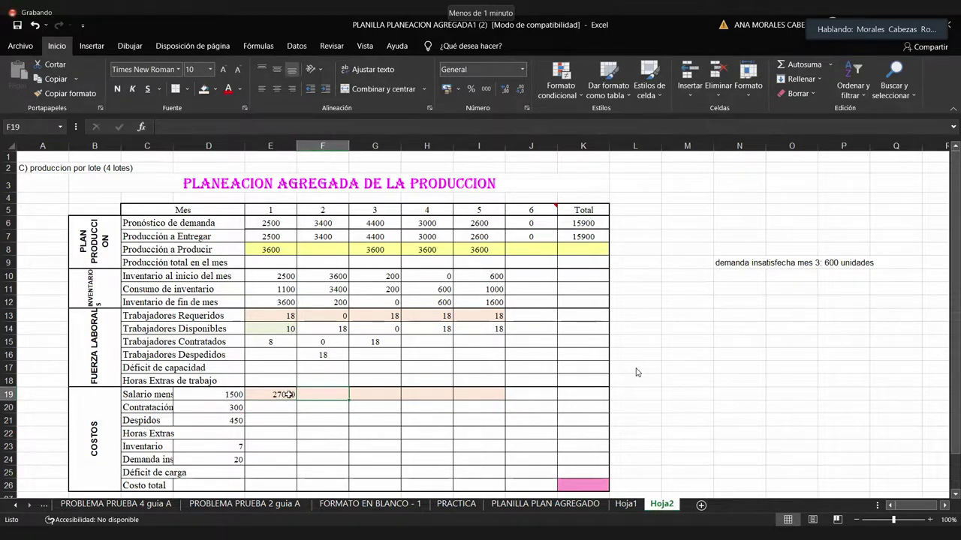
{"action": "left_click", "coordinate": [288, 395]}
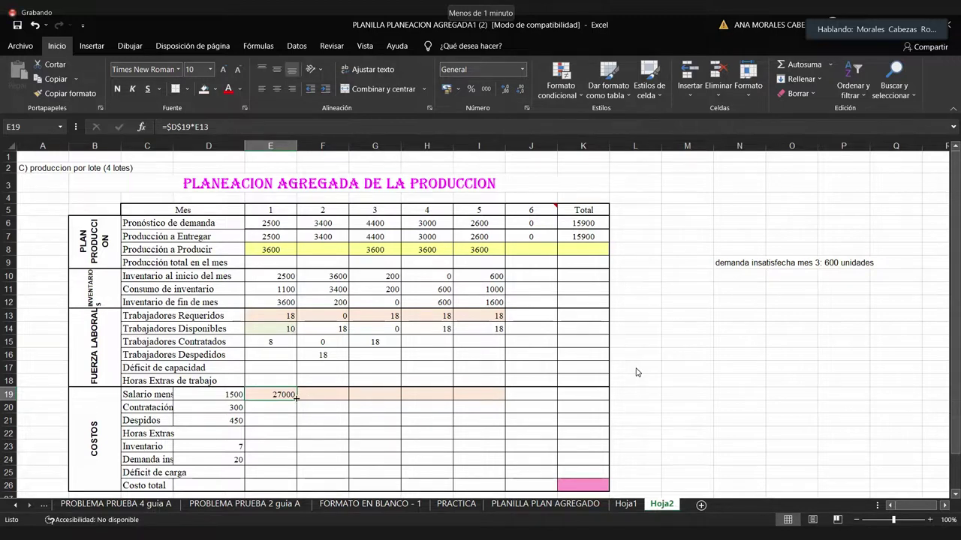
{"action": "left_click_drag", "start_coordinate": [298, 401], "coordinate": [333, 403]}
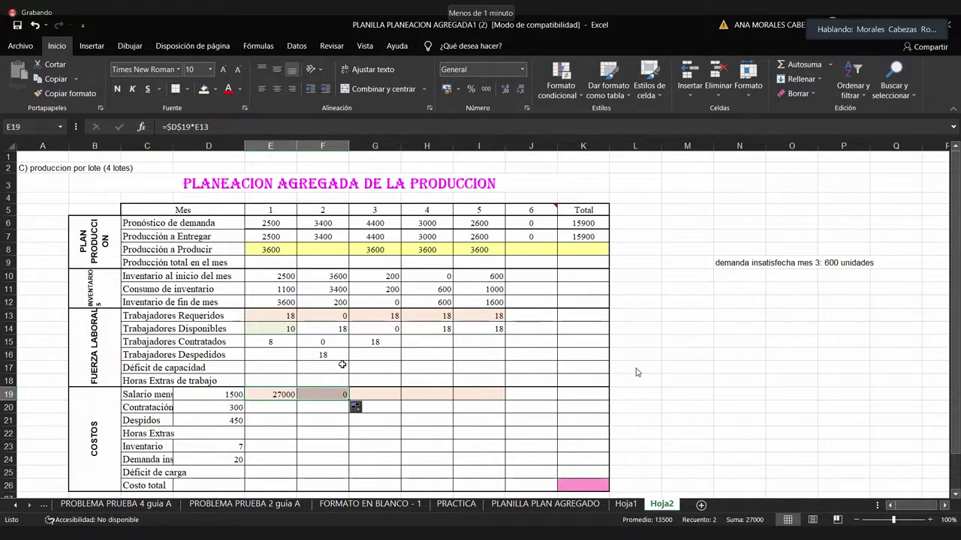
{"action": "left_click_drag", "start_coordinate": [349, 402], "coordinate": [488, 396]}
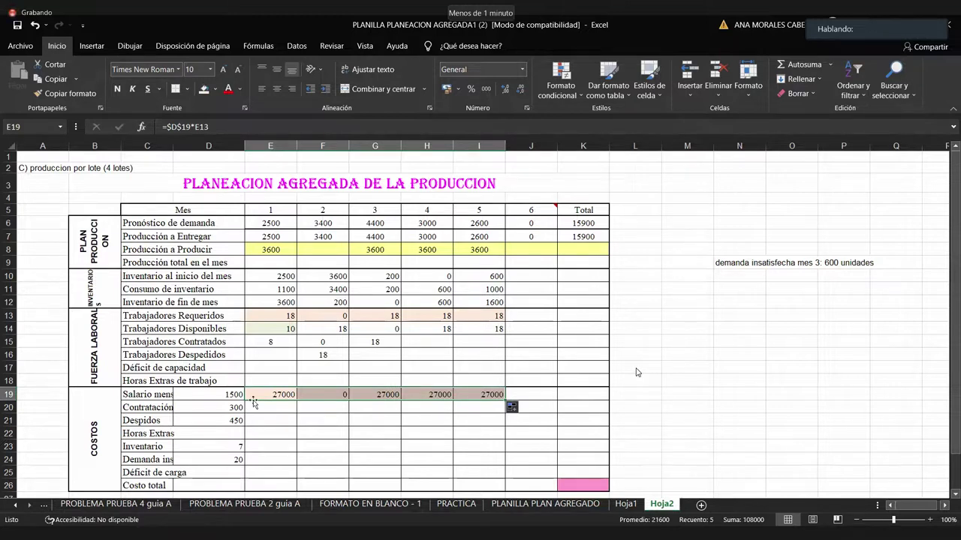
{"action": "left_click", "coordinate": [278, 316]}
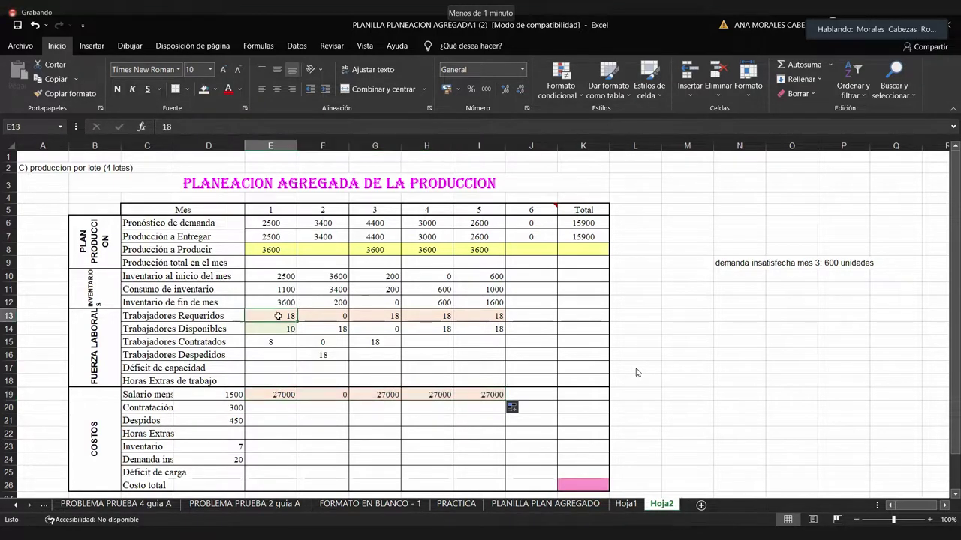
{"action": "left_click", "coordinate": [372, 318]}
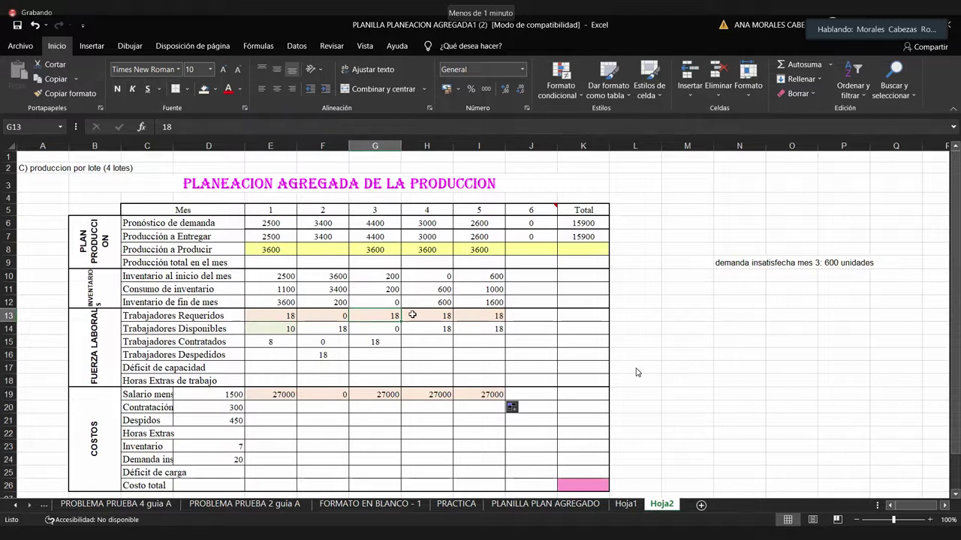
{"action": "left_click", "coordinate": [412, 316]}
{"action": "left_click", "coordinate": [471, 317]}
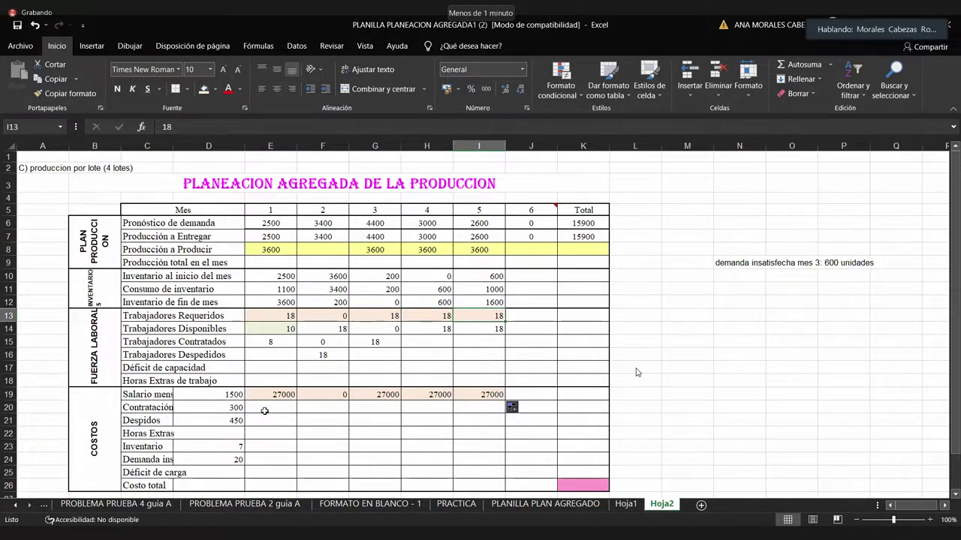
- Build month 1's hiring cost formula =D20*E15 in E20, and minimise the meeting's video panel and move it out of the way
{"action": "left_click", "coordinate": [265, 412]}
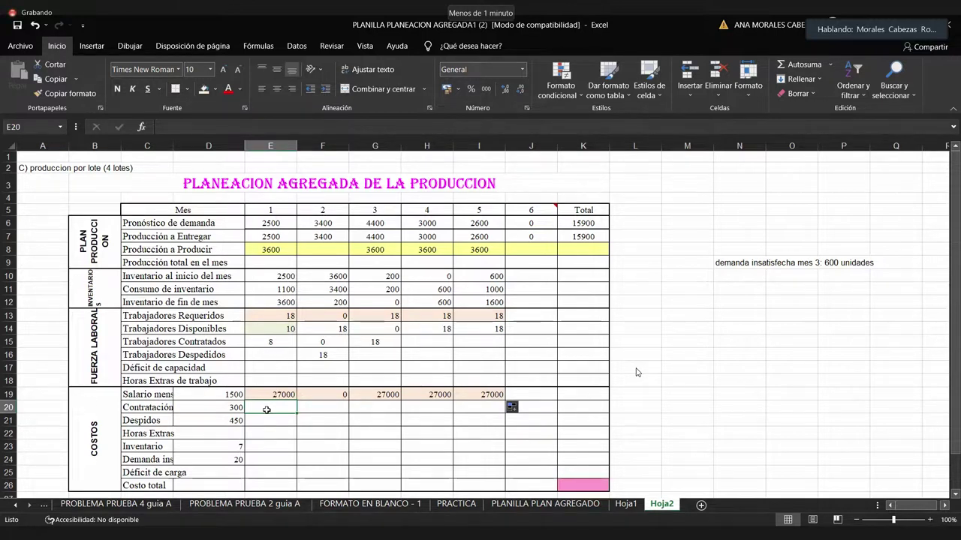
{"action": "type", "text": "="}
{"action": "left_click", "coordinate": [234, 406]}
{"action": "type", "text": "*"}
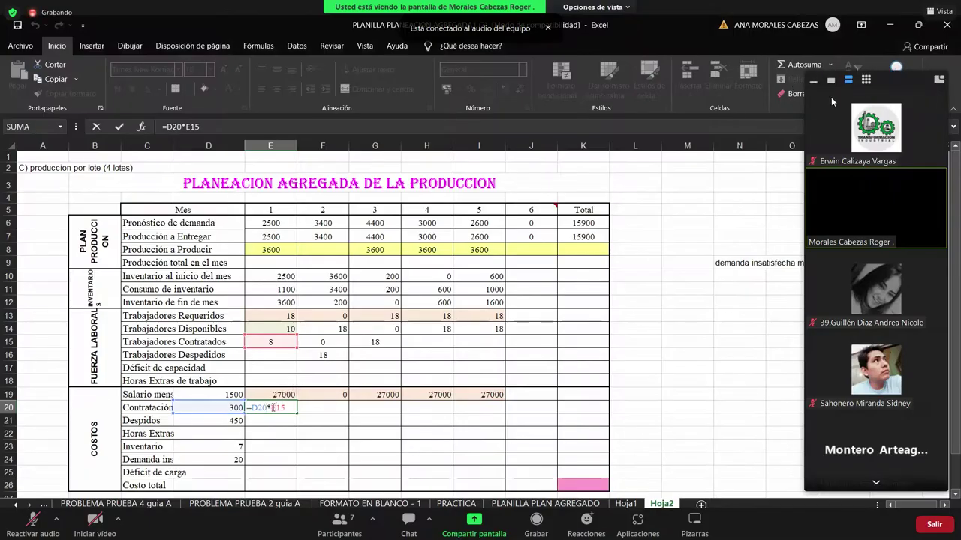
{"action": "left_click", "coordinate": [813, 79]}
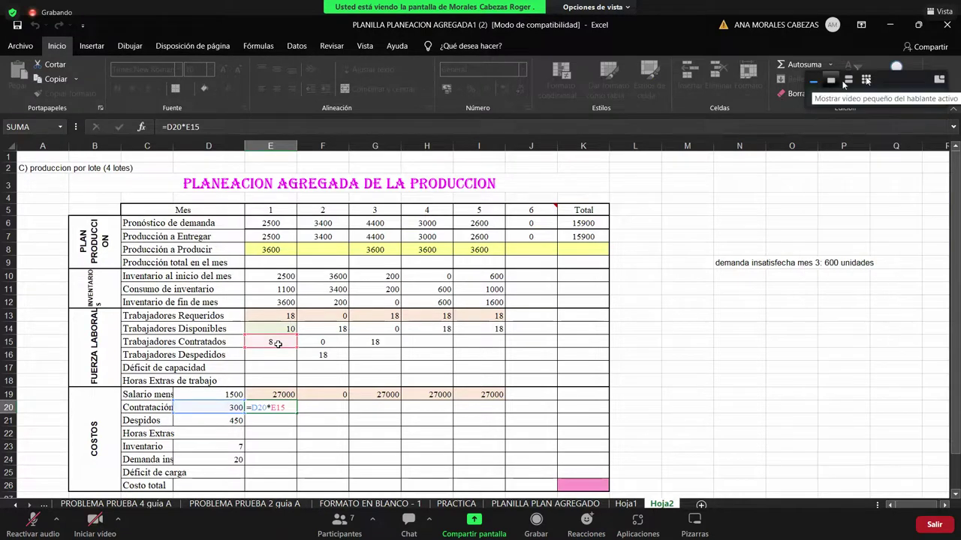
{"action": "left_click_drag", "start_coordinate": [878, 78], "coordinate": [912, 15]}
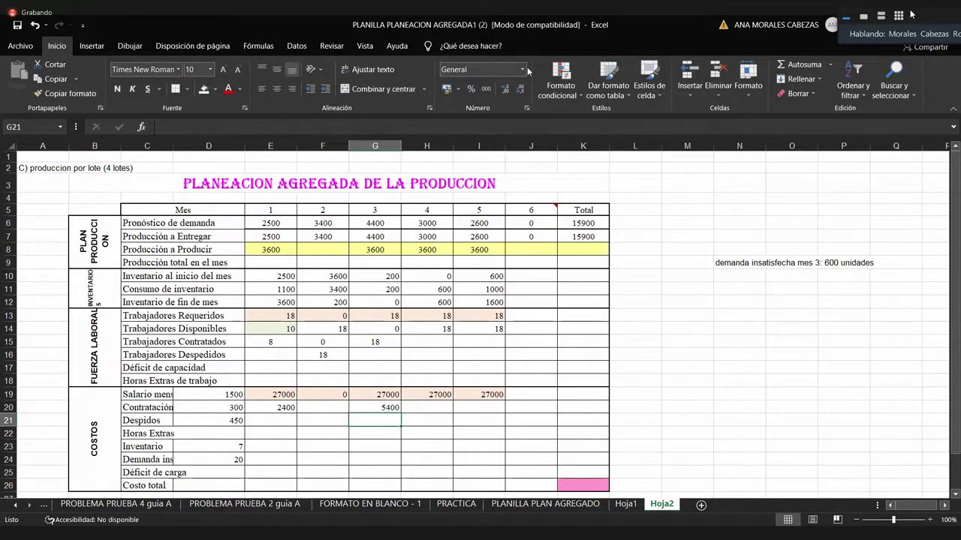
- Calculate month 2's dismissal cost in F21 with the formula =D21*F16
{"action": "left_click", "coordinate": [312, 420]}
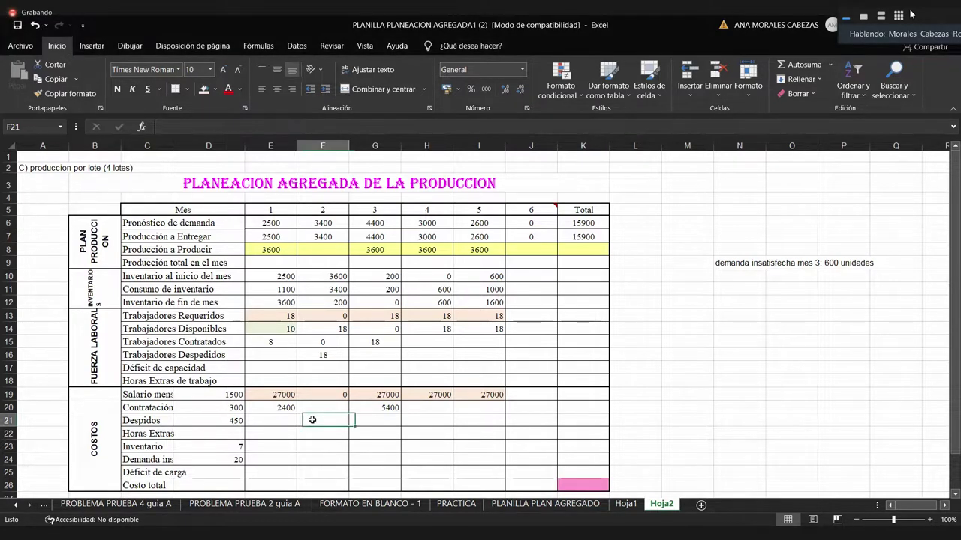
{"action": "type", "text": "="}
{"action": "left_click", "coordinate": [211, 420]}
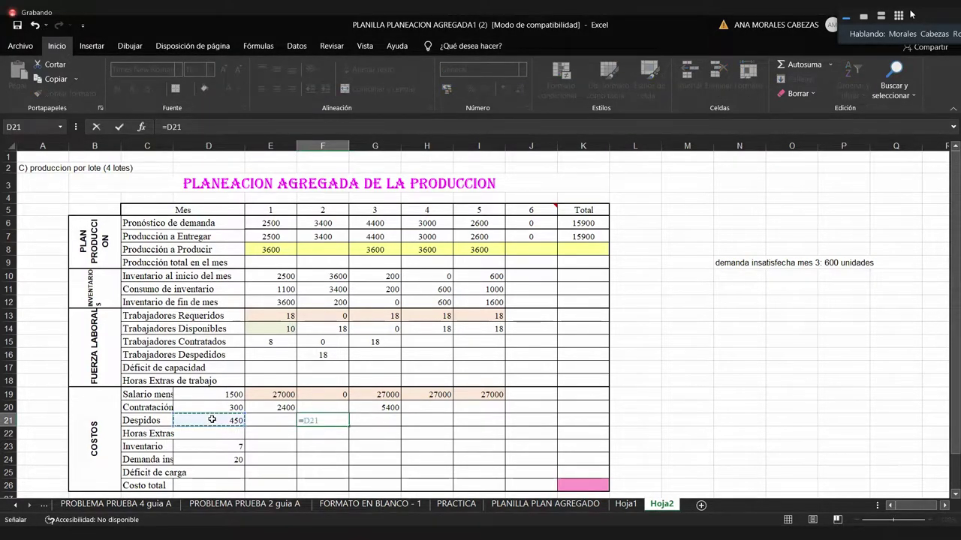
{"action": "type", "text": "*"}
{"action": "left_click", "coordinate": [323, 356]}
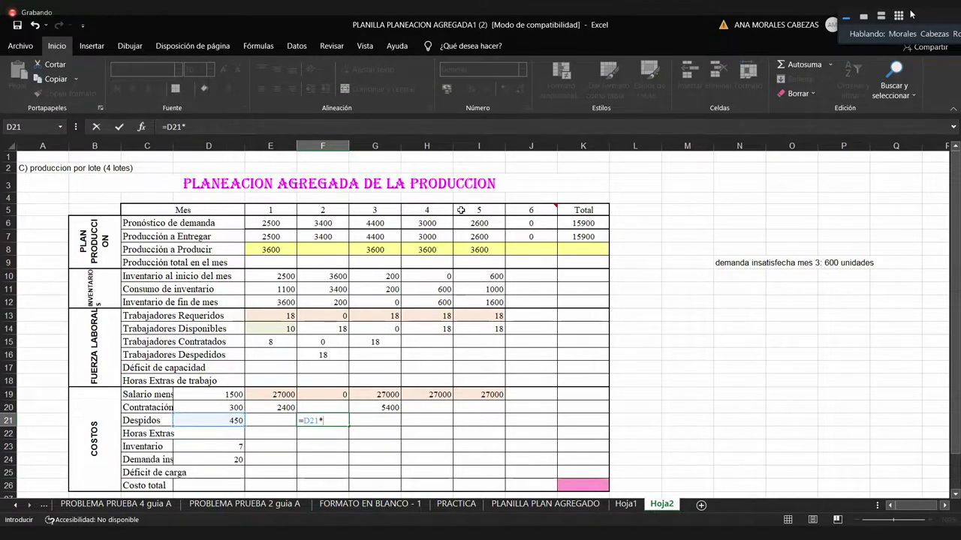
{"action": "key", "text": "Return"}
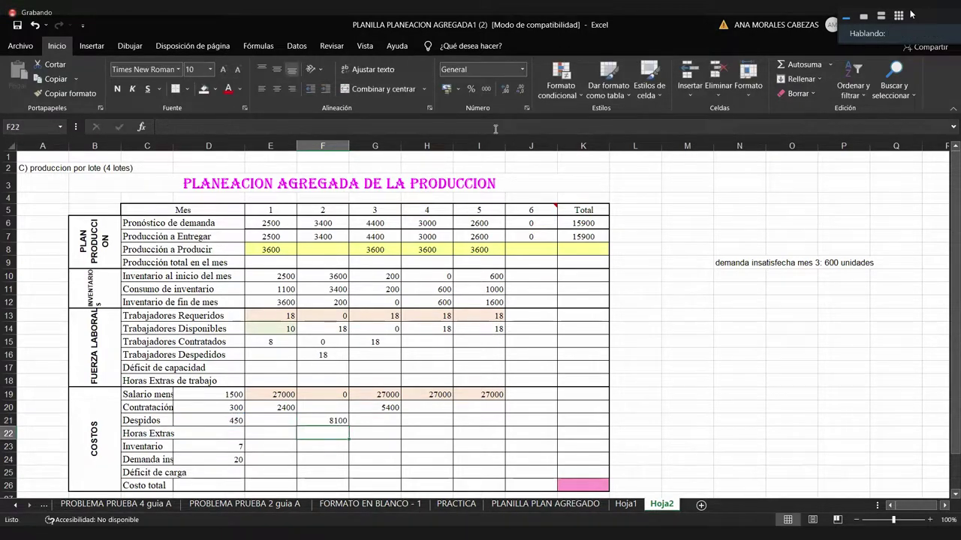
- Calculate month 1's inventory cost in E23 with the formula =$D$23*E12, keeping the unit cost reference absolute
{"action": "left_click", "coordinate": [268, 448]}
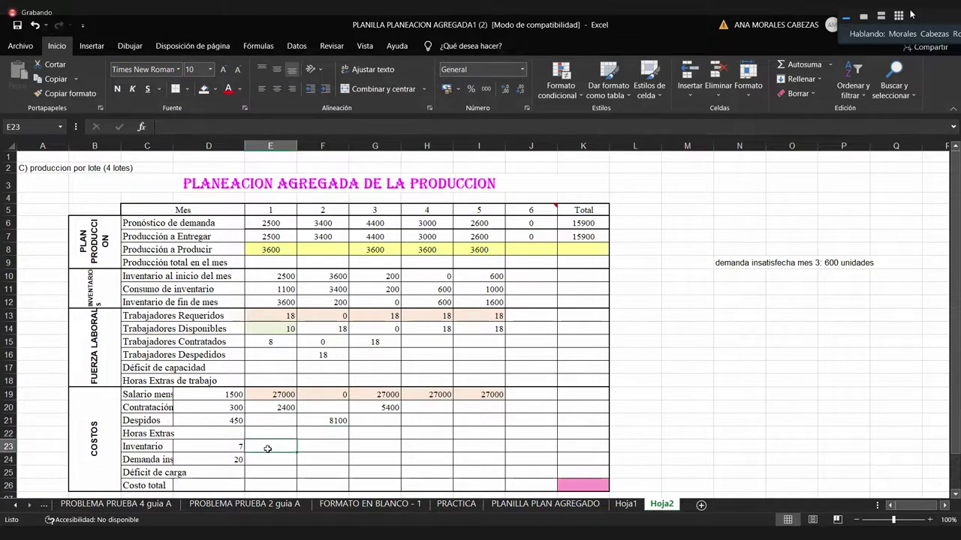
{"action": "type", "text": "="}
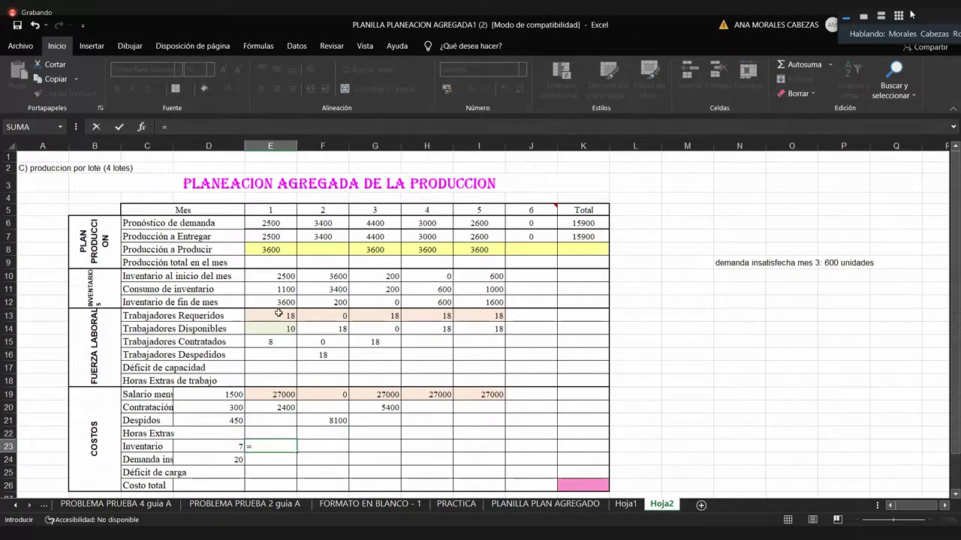
{"action": "left_click", "coordinate": [224, 445]}
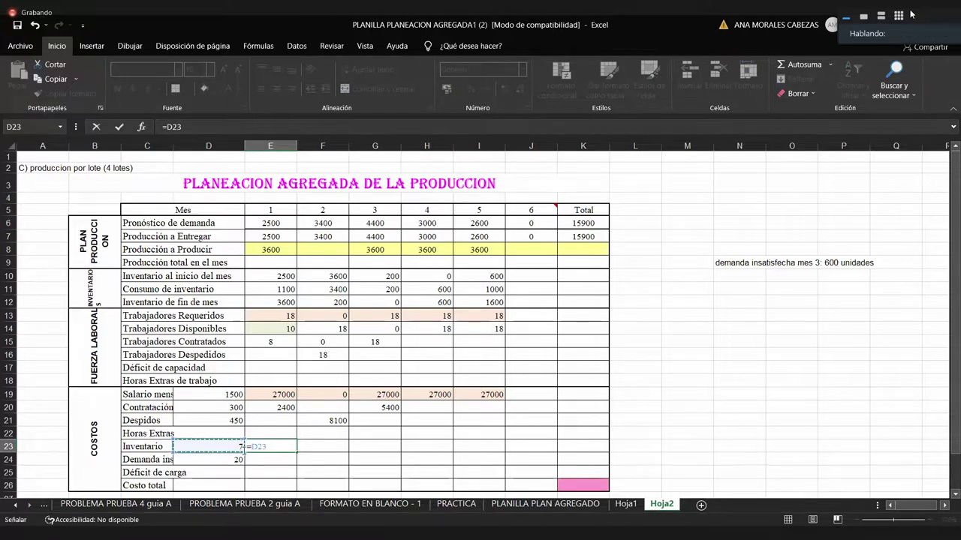
{"action": "left_click", "coordinate": [253, 447]}
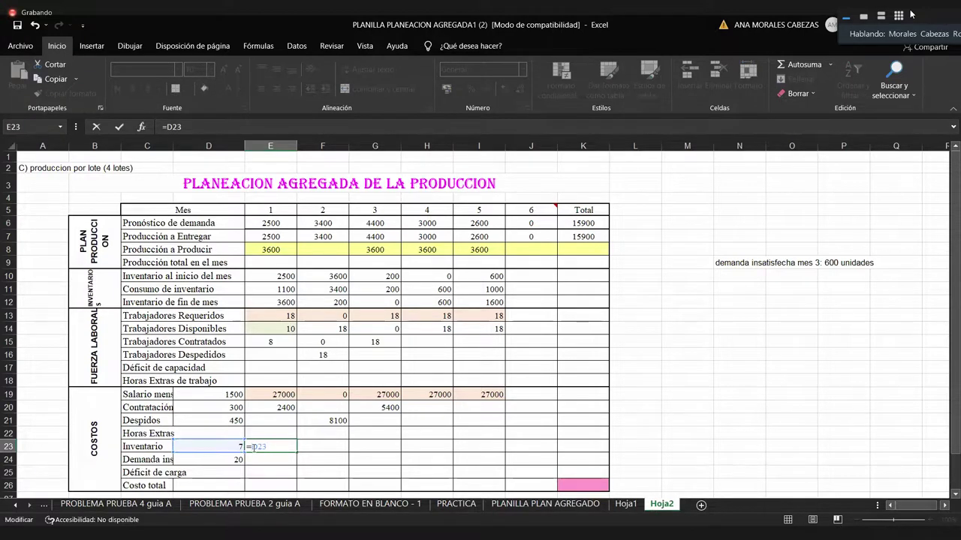
{"action": "key", "text": "F4"}
{"action": "left_click", "coordinate": [286, 444]}
{"action": "left_click", "coordinate": [273, 300]}
{"action": "key", "text": "Return"}
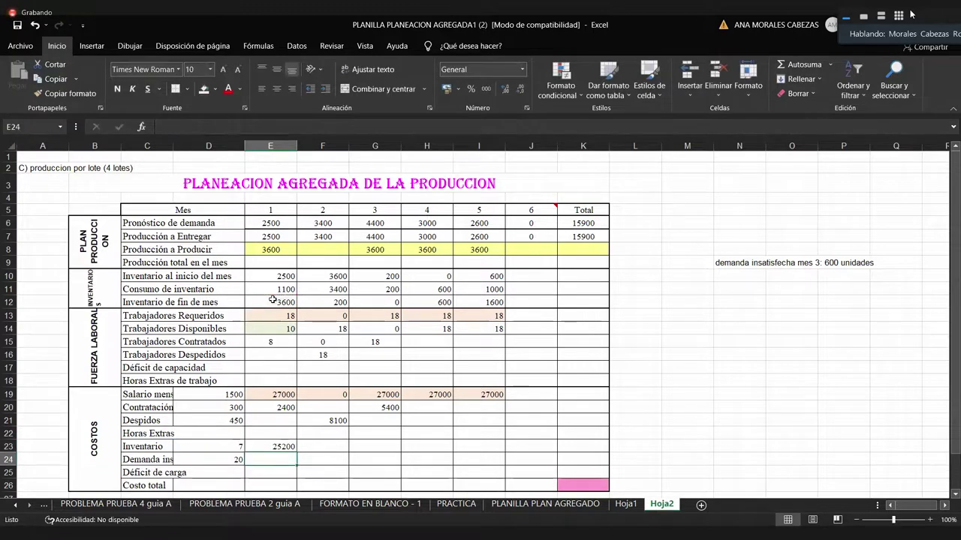
- Copy the inventory cost formula from E23 across months 2 to 5 (F23:I23) and check month 3 against its ending inventory
{"action": "left_click", "coordinate": [286, 449]}
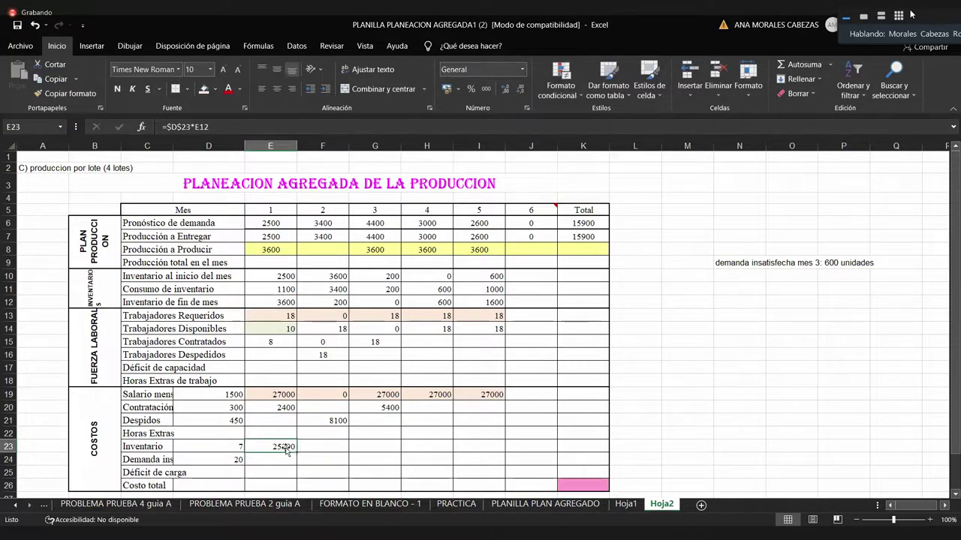
{"action": "left_click_drag", "start_coordinate": [297, 450], "coordinate": [300, 451]}
{"action": "left_click_drag", "start_coordinate": [390, 443], "coordinate": [485, 452]}
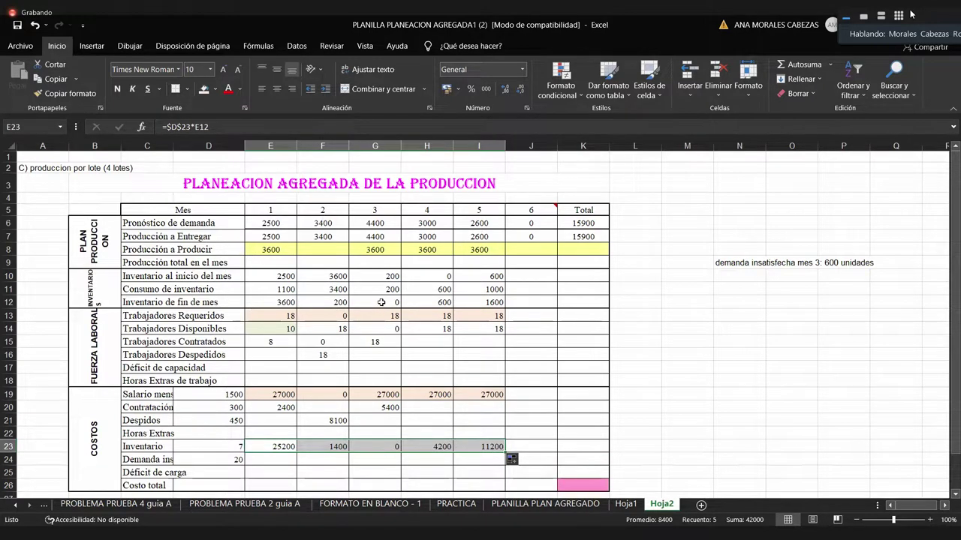
{"action": "left_click", "coordinate": [381, 302]}
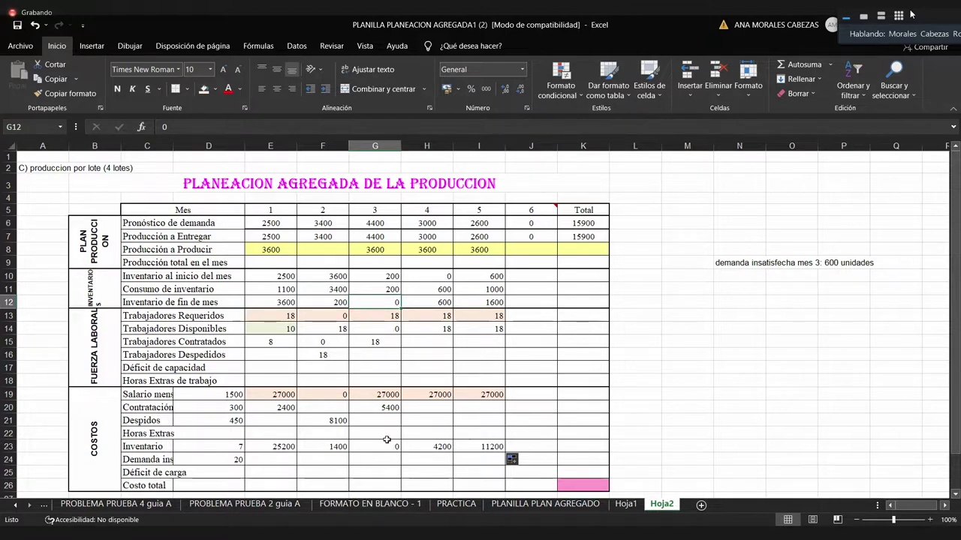
{"action": "left_click", "coordinate": [383, 446]}
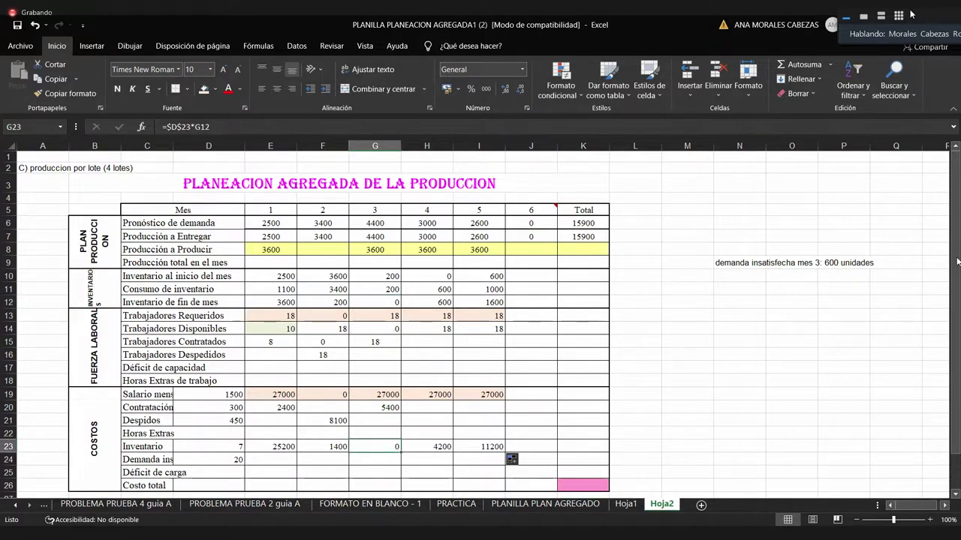
- Widen column C until the full "Demanda insatisfecha" label in C24 fits
{"action": "scroll", "coordinate": [512, 349], "scroll_direction": "down", "scroll_amount": 1}
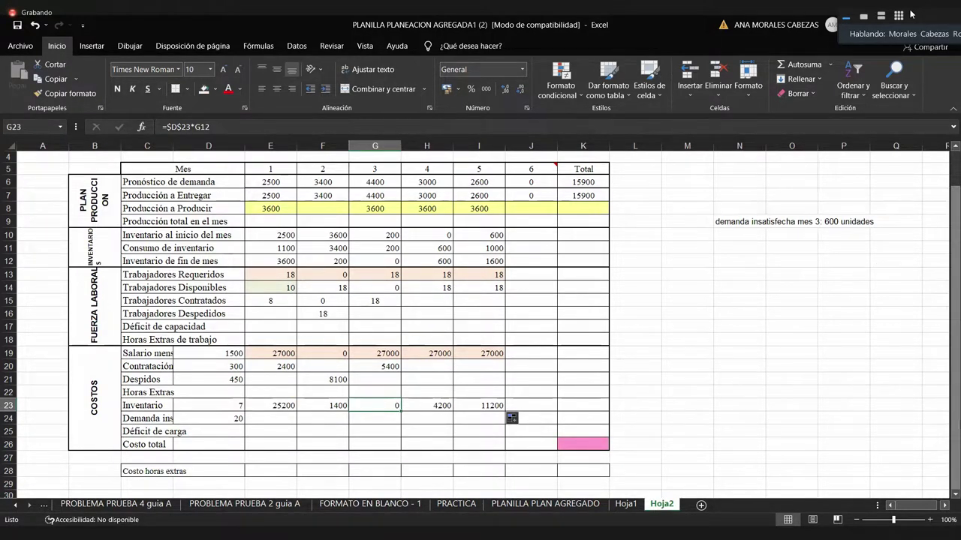
{"action": "left_click_drag", "start_coordinate": [955, 425], "coordinate": [959, 405]}
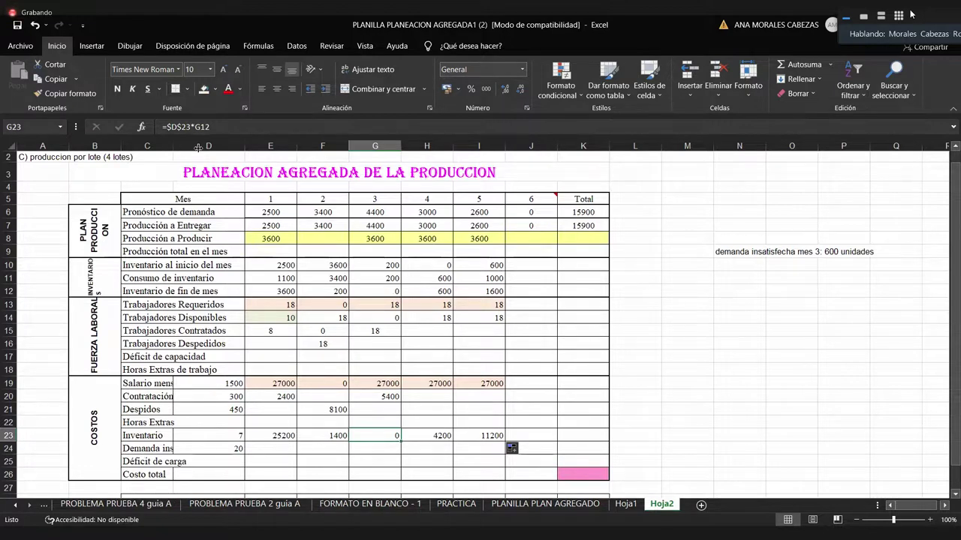
{"action": "left_click_drag", "start_coordinate": [174, 146], "coordinate": [196, 146]}
{"action": "left_click", "coordinate": [182, 448]}
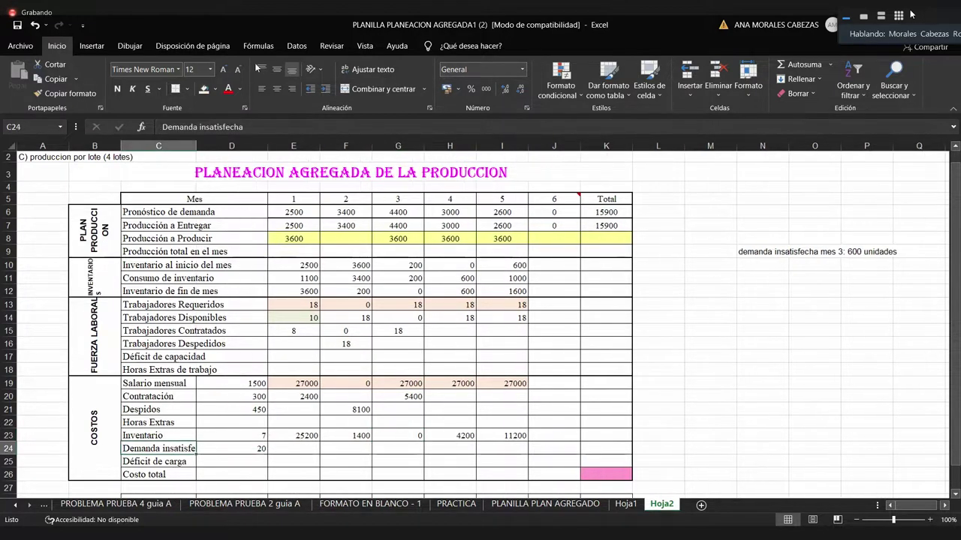
{"action": "left_click_drag", "start_coordinate": [195, 145], "coordinate": [224, 145]}
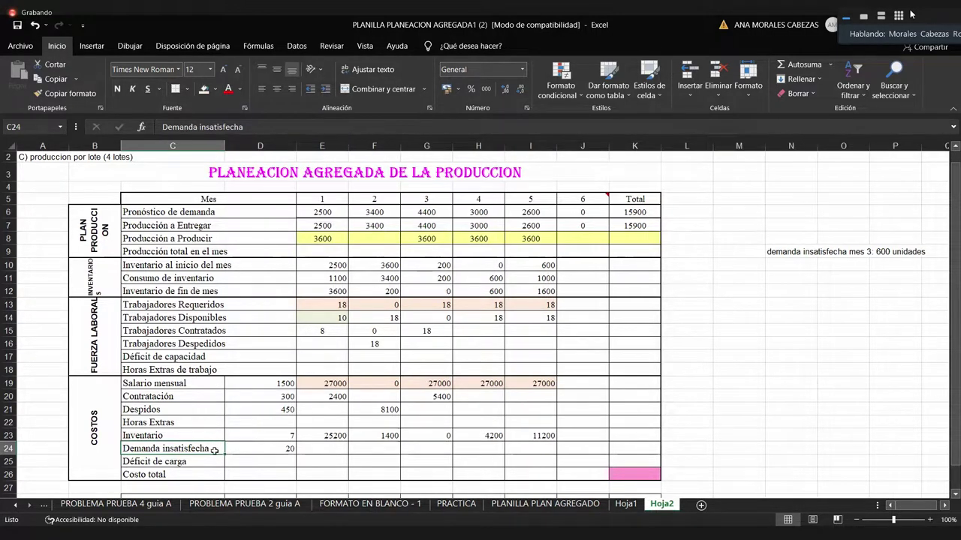
- Calculate month 3's unmet demand cost in G24 with the formula =D24*600
{"action": "left_click", "coordinate": [261, 448]}
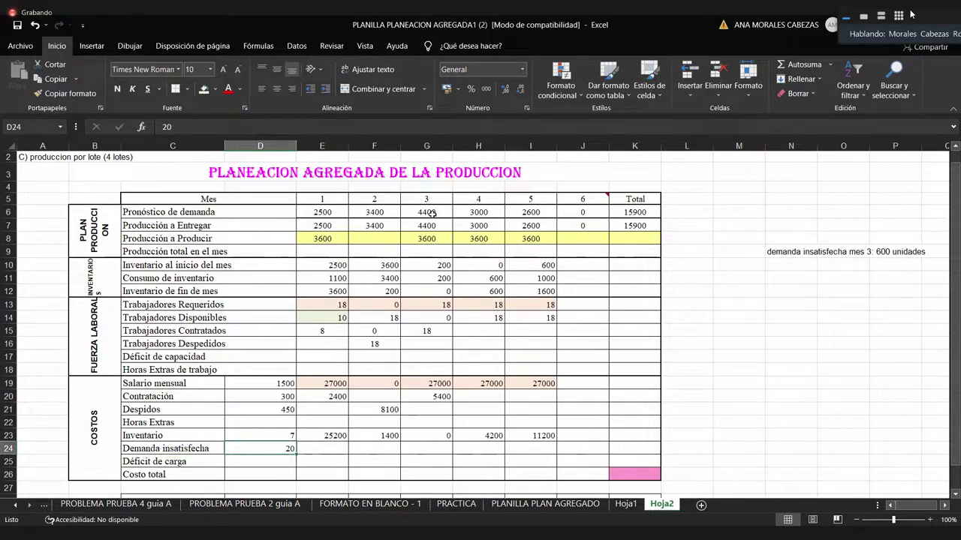
{"action": "left_click", "coordinate": [425, 448]}
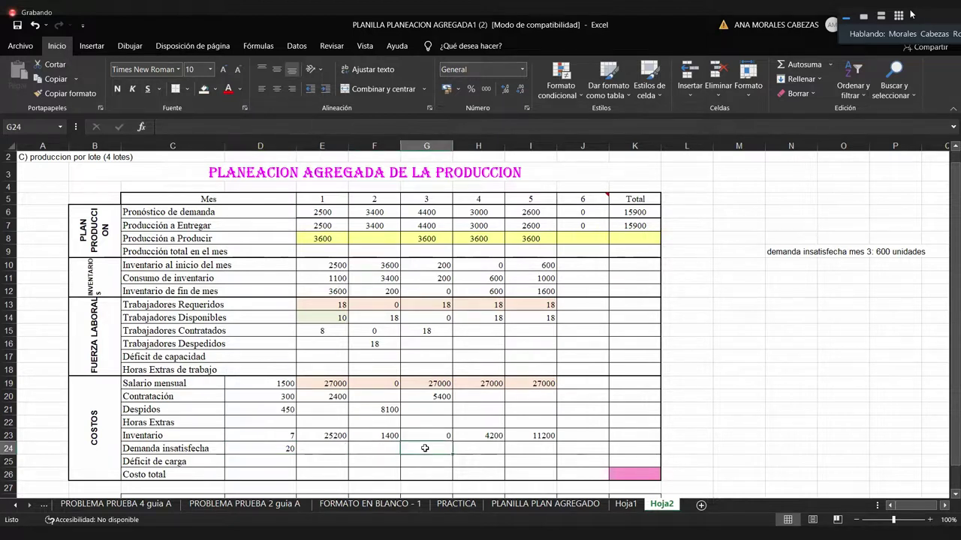
{"action": "type", "text": "="}
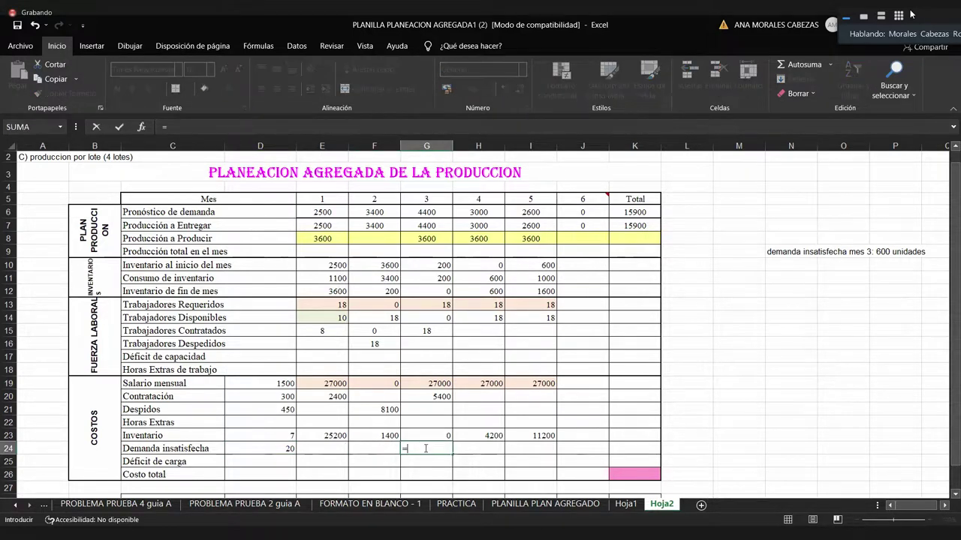
{"action": "left_click", "coordinate": [287, 448]}
{"action": "type", "text": "*"}
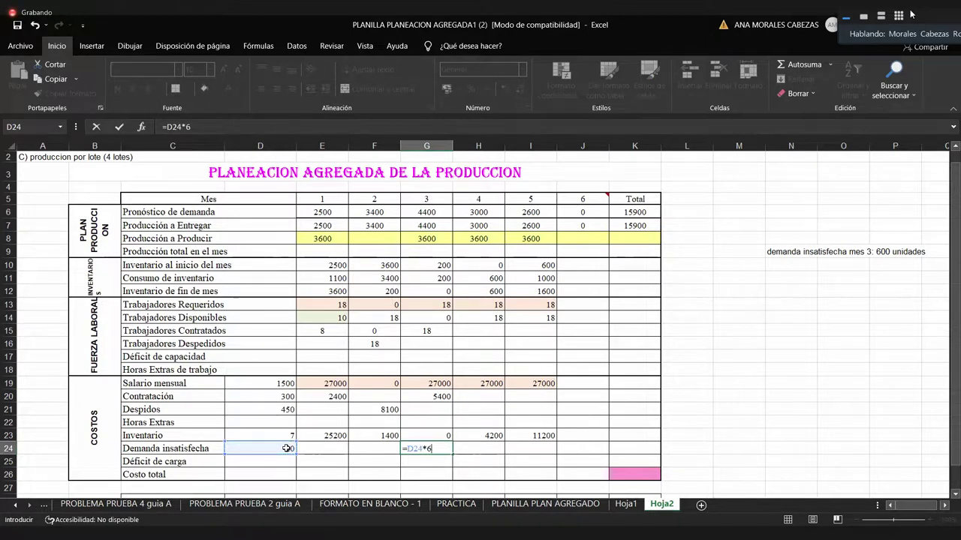
{"action": "type", "text": "6"}
{"action": "key", "text": "Return"}
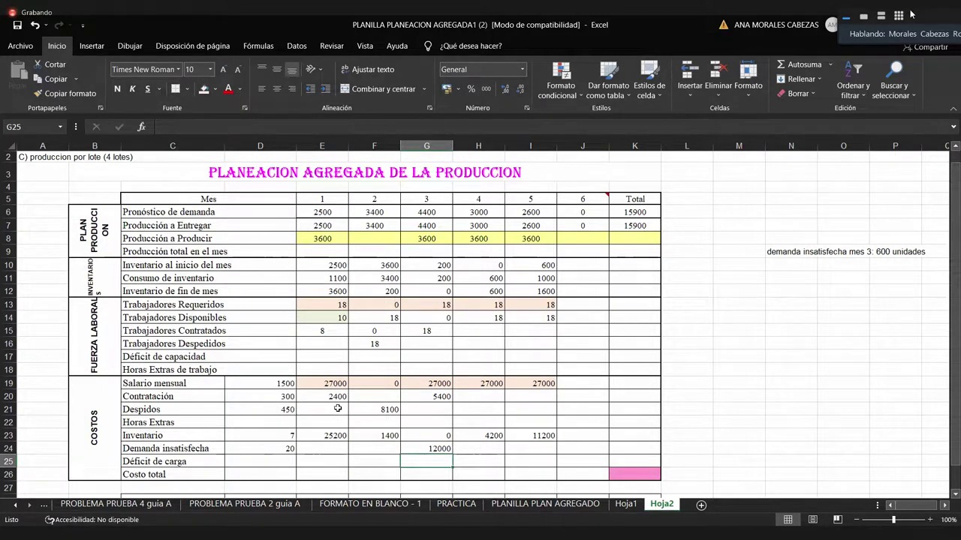
- Enter 0 as the dismissal cost for month 1 (E21) and for months 3 to 5 (G21:I21)
{"action": "left_click", "coordinate": [338, 408]}
{"action": "key", "text": "Return"}
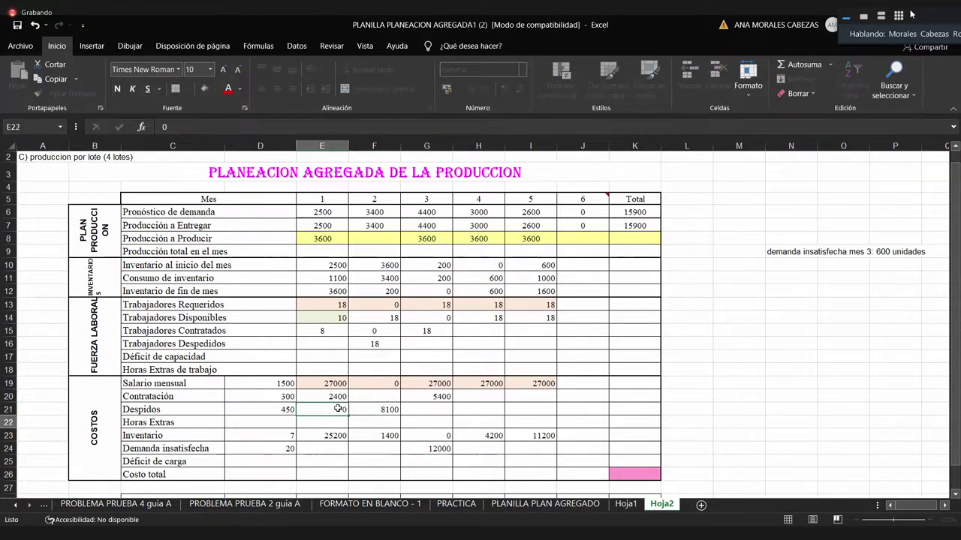
{"action": "left_click", "coordinate": [423, 407]}
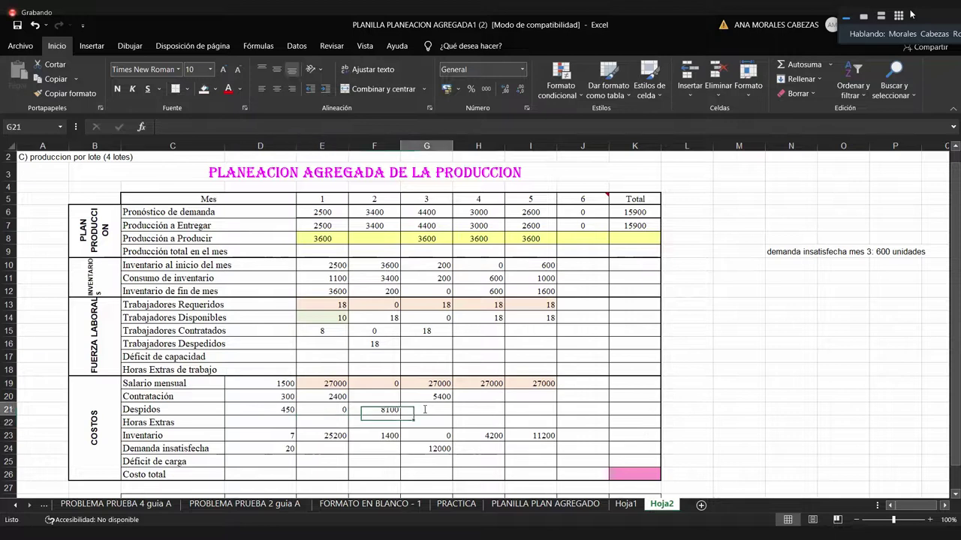
{"action": "type", "text": "0"}
{"action": "left_click", "coordinate": [450, 414]}
{"action": "left_click_drag", "start_coordinate": [451, 415], "coordinate": [531, 412]}
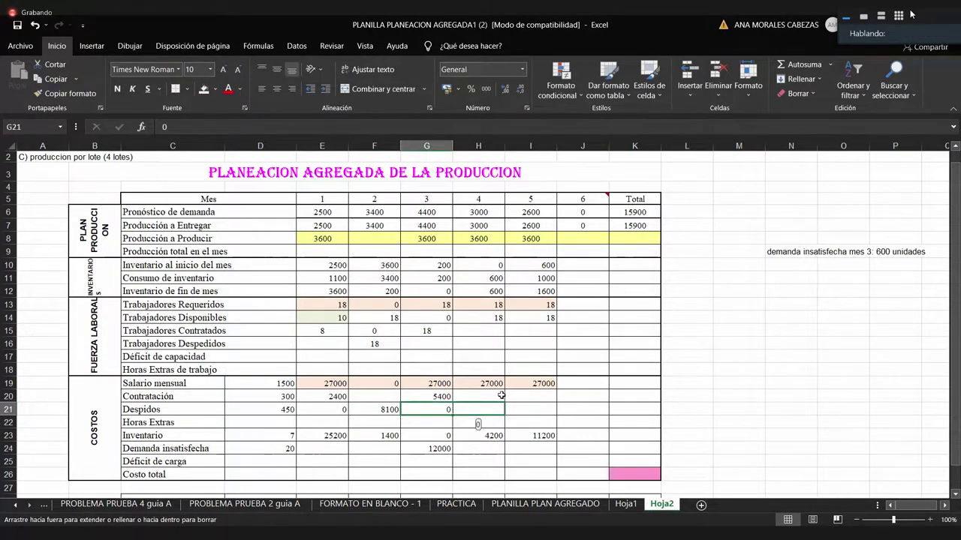
- Enter 0 as the hiring cost for months 4, 5 and 2 in H20, I20 and F20
{"action": "left_click", "coordinate": [500, 396]}
{"action": "type", "text": "0"}
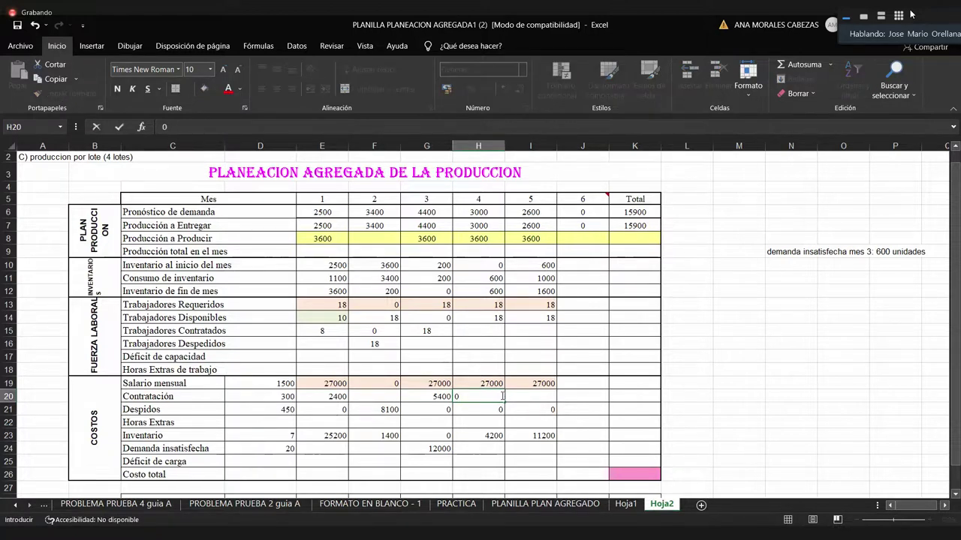
{"action": "left_click", "coordinate": [538, 396]}
{"action": "type", "text": "0"}
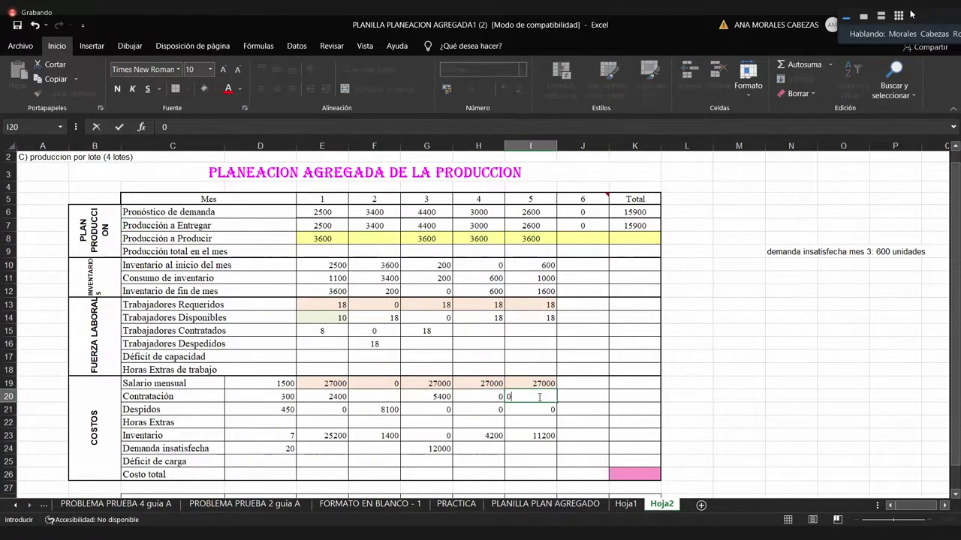
{"action": "key", "text": "Return"}
{"action": "left_click", "coordinate": [388, 400]}
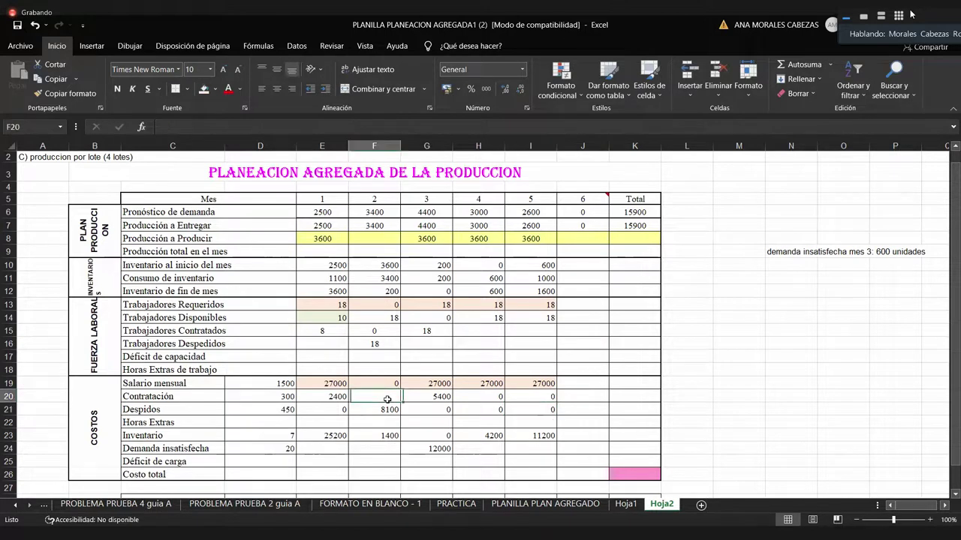
{"action": "type", "text": "0"}
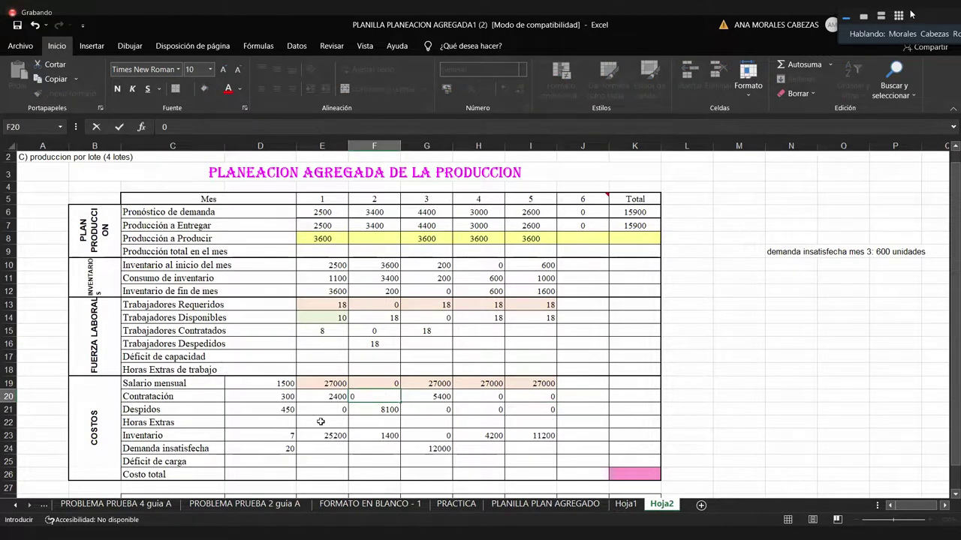
- Enter 0 in E22 and F22 as overtime costs and extend the 0 through month 5 (G22:I22)
{"action": "left_click", "coordinate": [320, 423]}
{"action": "type", "text": "0"}
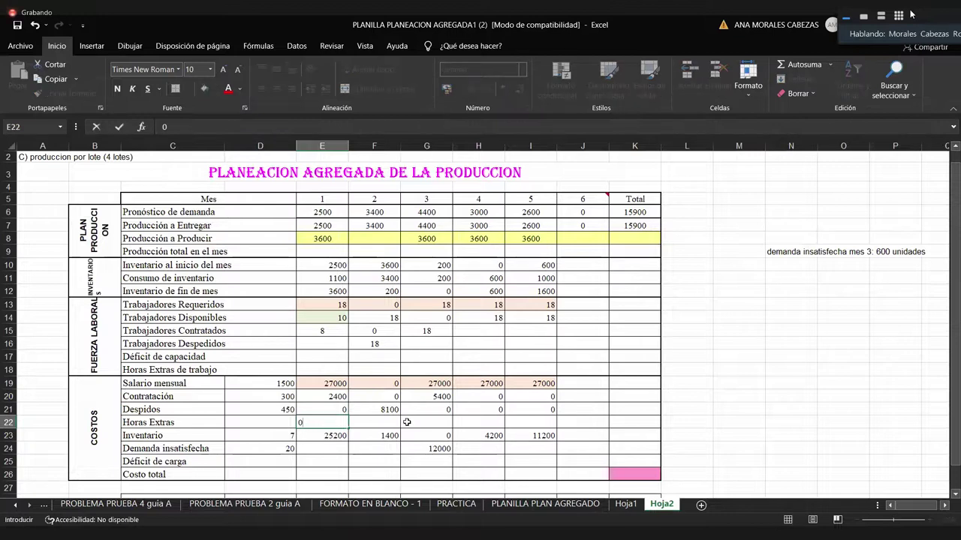
{"action": "left_click", "coordinate": [388, 425]}
{"action": "type", "text": "0"}
{"action": "key", "text": "Return"}
{"action": "left_click", "coordinate": [388, 425]}
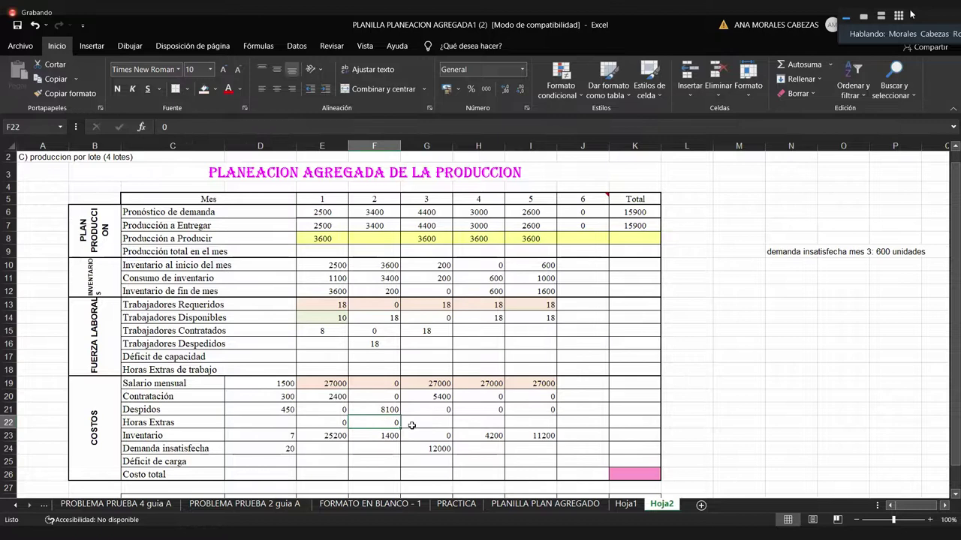
{"action": "left_click_drag", "start_coordinate": [403, 429], "coordinate": [421, 429]}
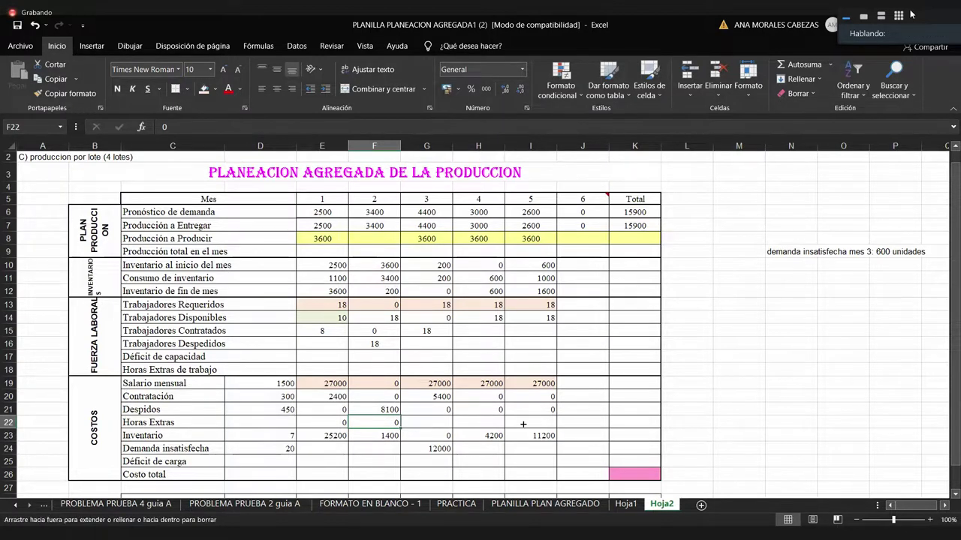
{"action": "left_click_drag", "start_coordinate": [535, 427], "coordinate": [535, 427]}
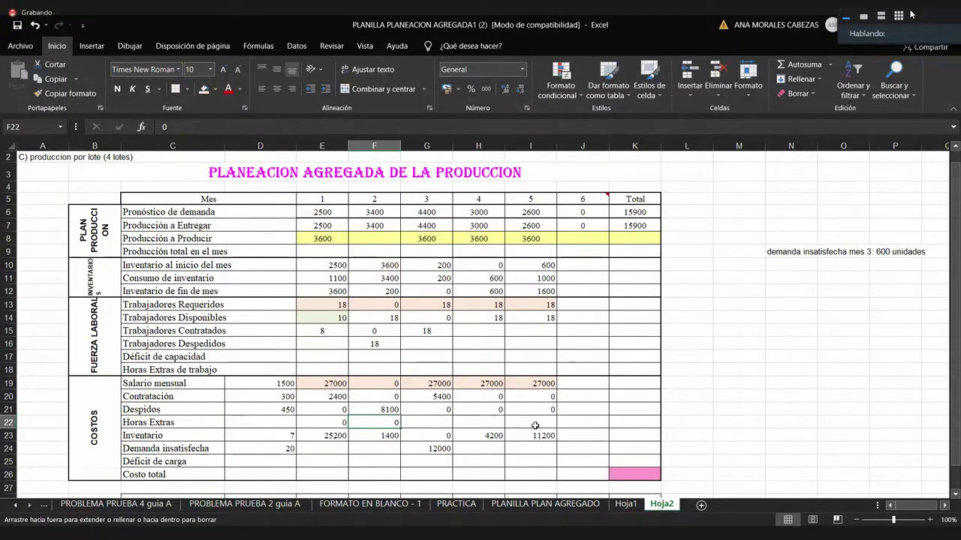
- Total month 1's costs in E26 with =SUMA(E19:E23) and extend the formula to month 2 in F26
{"action": "left_click", "coordinate": [316, 474]}
{"action": "type", "text": "="}
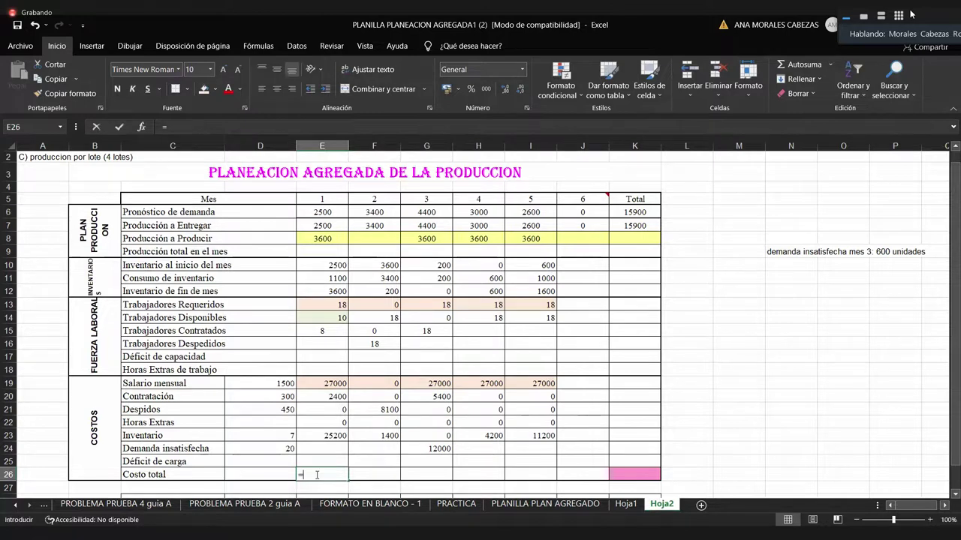
{"action": "key", "text": "Escape"}
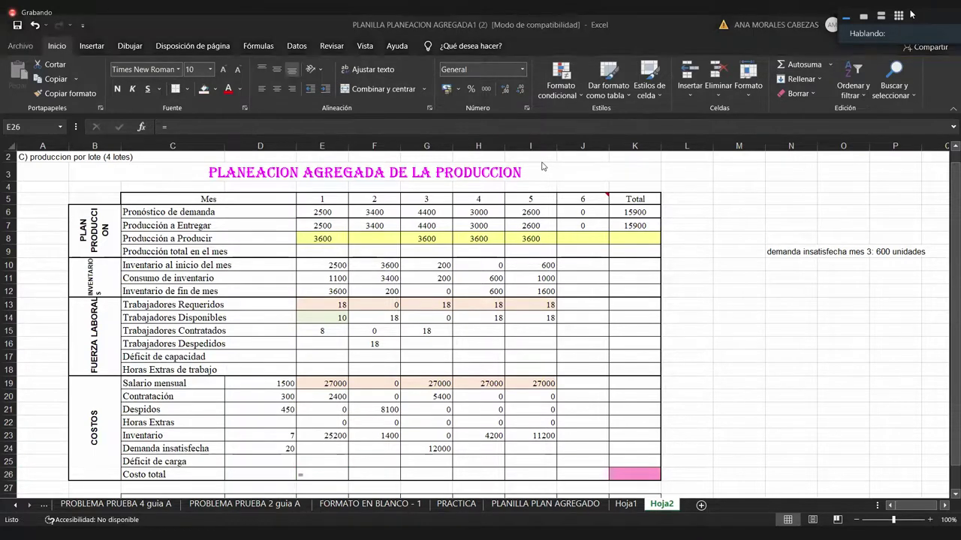
{"action": "double_click", "coordinate": [333, 472]}
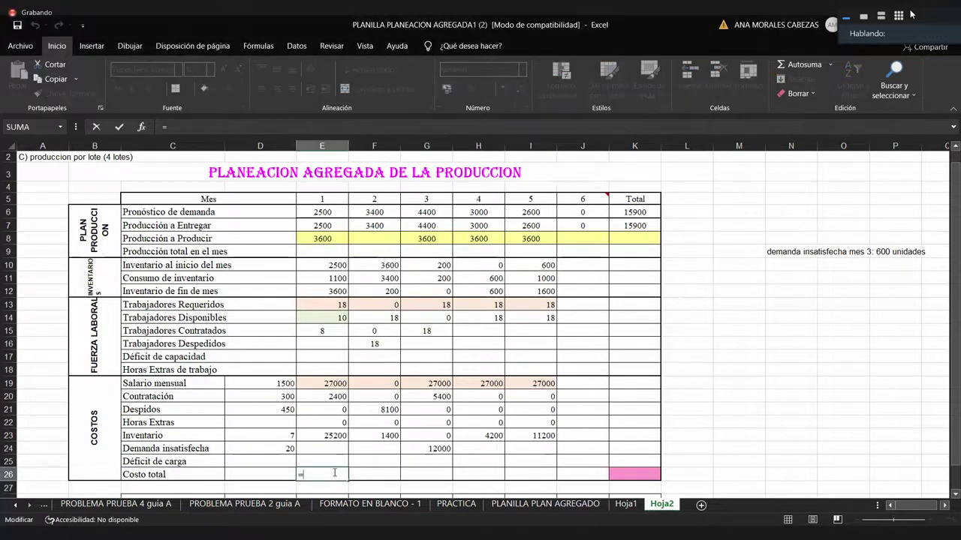
{"action": "left_click", "coordinate": [797, 66]}
{"action": "left_click", "coordinate": [797, 66]}
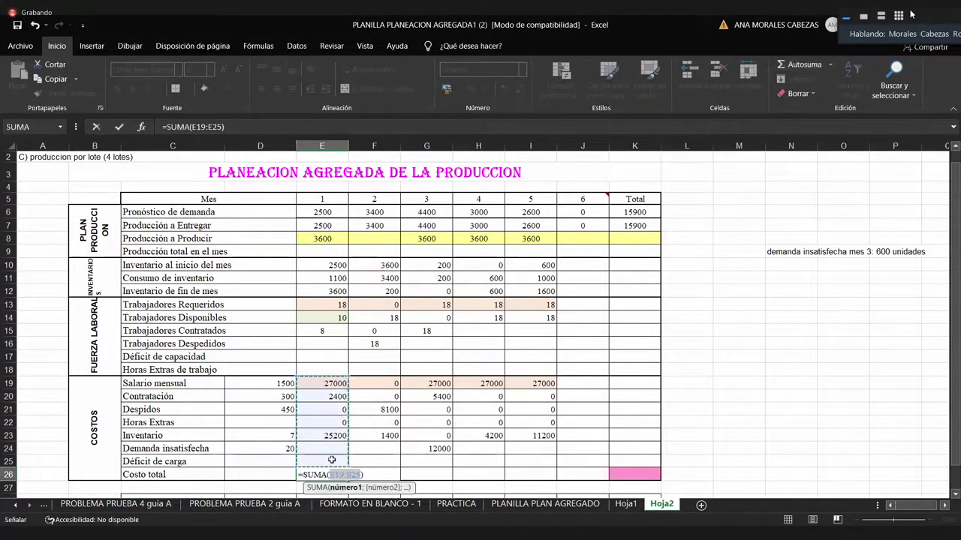
{"action": "left_click", "coordinate": [334, 383]}
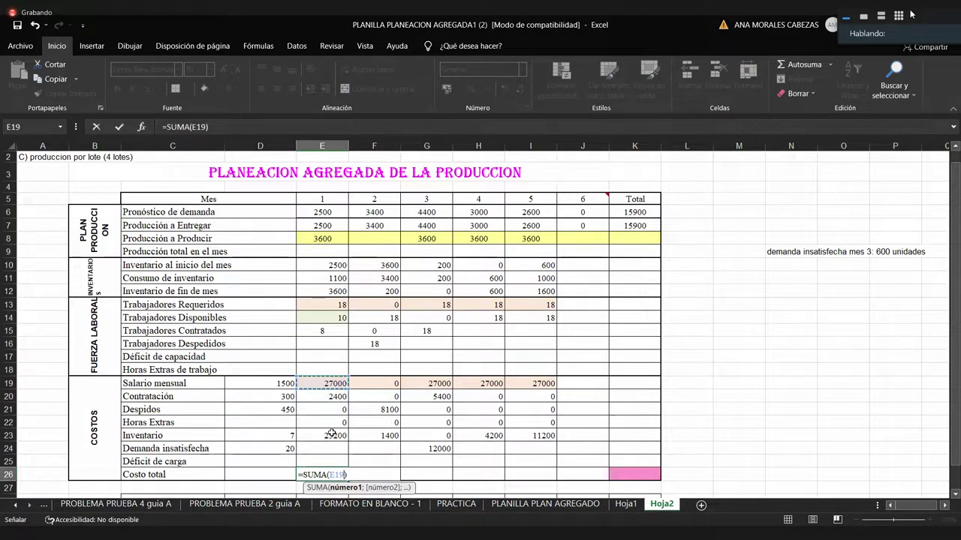
{"action": "left_click_drag", "start_coordinate": [331, 433], "coordinate": [331, 433]}
{"action": "key", "text": "Return"}
{"action": "left_click", "coordinate": [334, 476]}
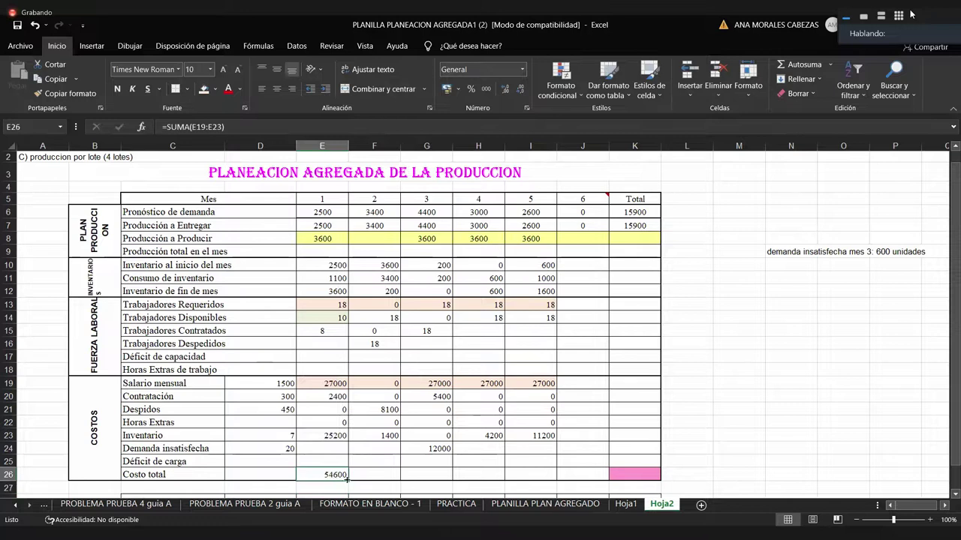
{"action": "left_click_drag", "start_coordinate": [348, 480], "coordinate": [386, 481]}
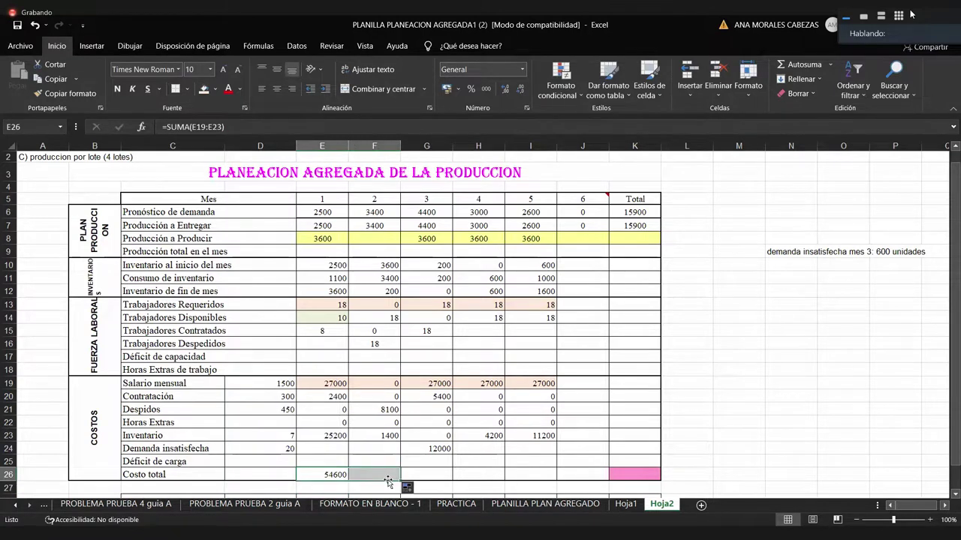
- Total month 3's costs in G26 with a sum of G19:G24, including the unmet demand cost
{"action": "double_click", "coordinate": [443, 475]}
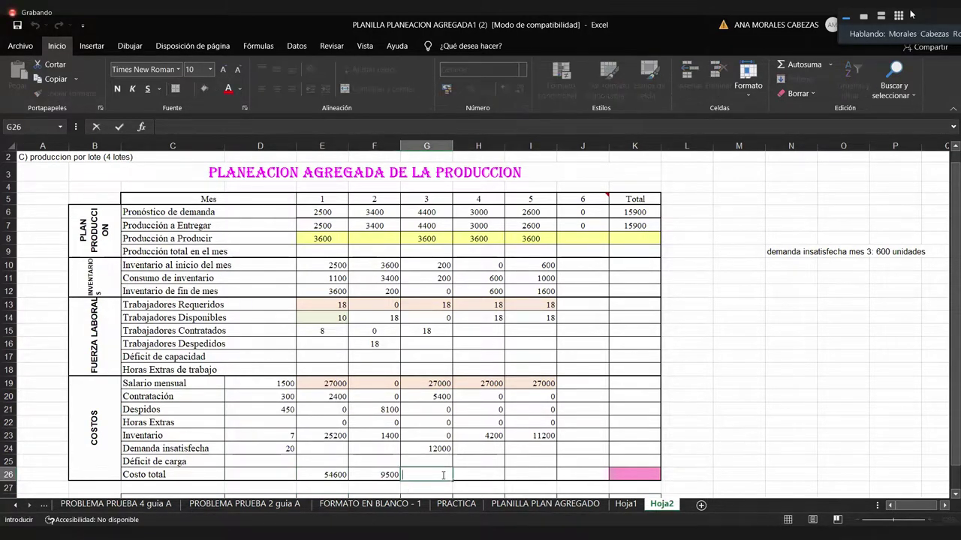
{"action": "type", "text": "="}
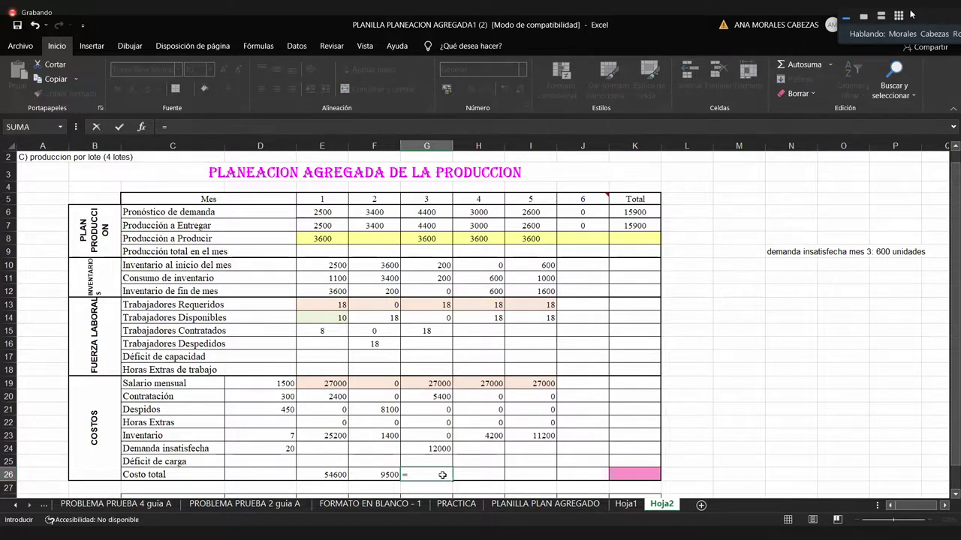
{"action": "left_click", "coordinate": [439, 387]}
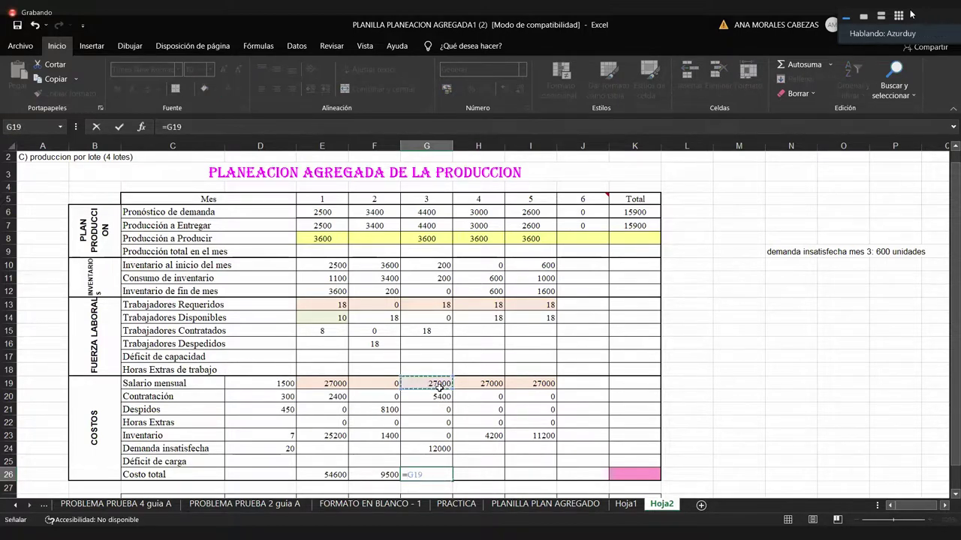
{"action": "key", "text": "BackSpace"}
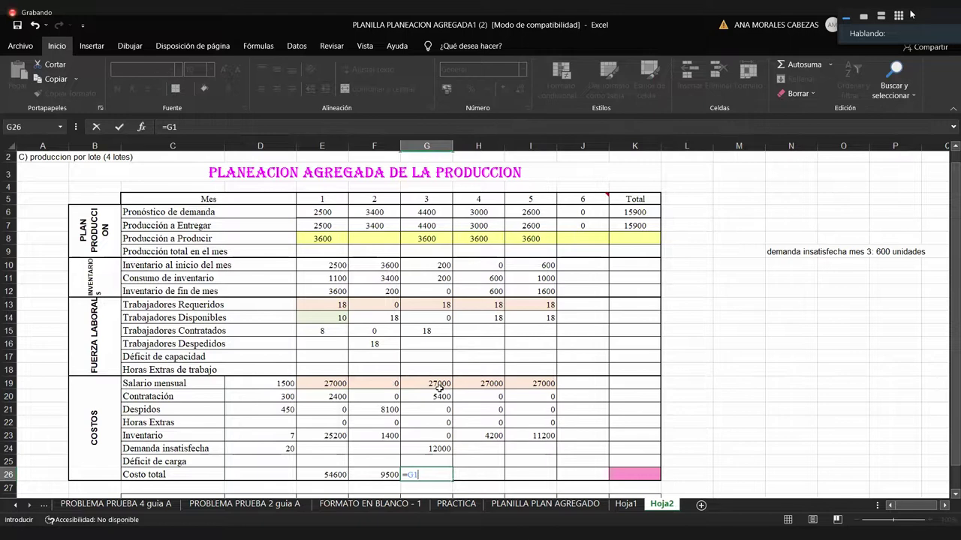
{"action": "key", "text": "BackSpace"}
{"action": "key", "text": "BackSpace"}
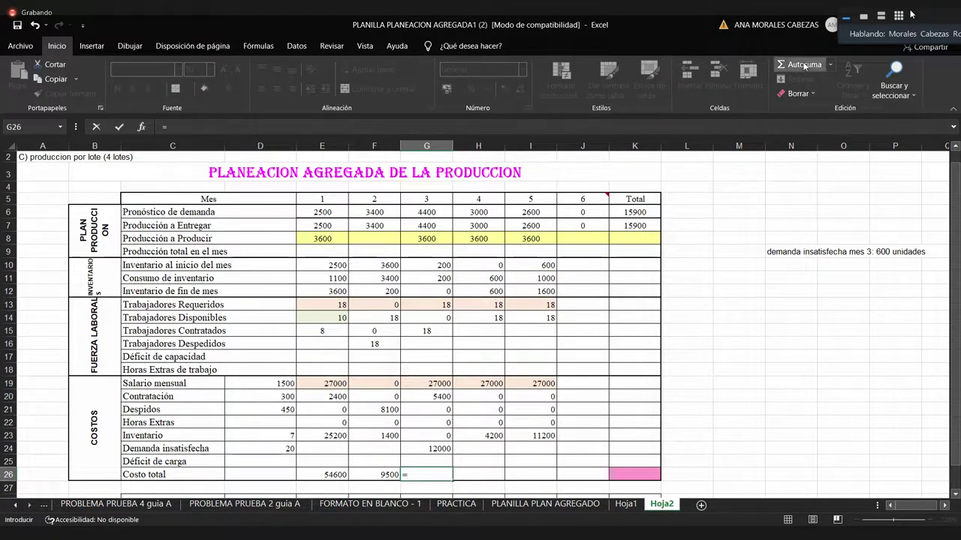
{"action": "left_click", "coordinate": [801, 64]}
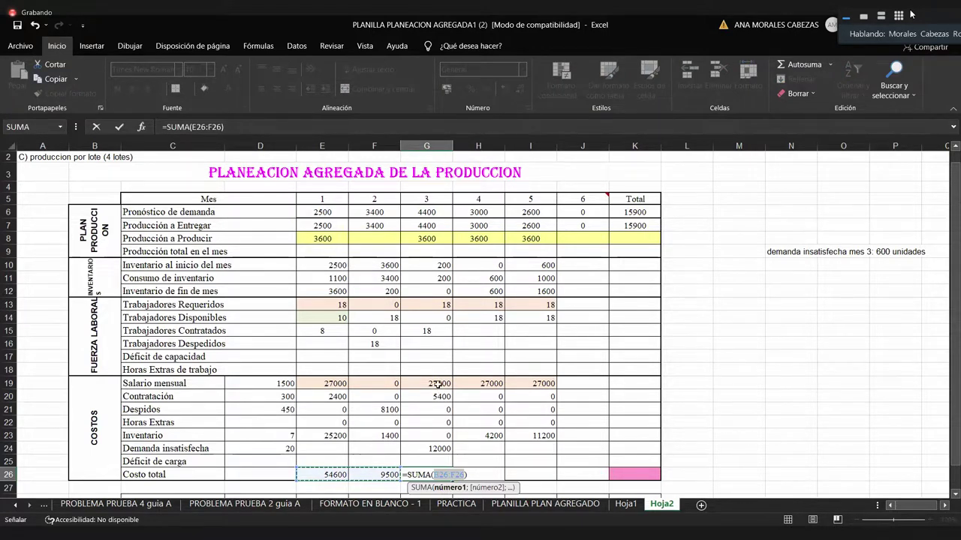
{"action": "left_click_drag", "start_coordinate": [437, 384], "coordinate": [437, 449]}
{"action": "key", "text": "Return"}
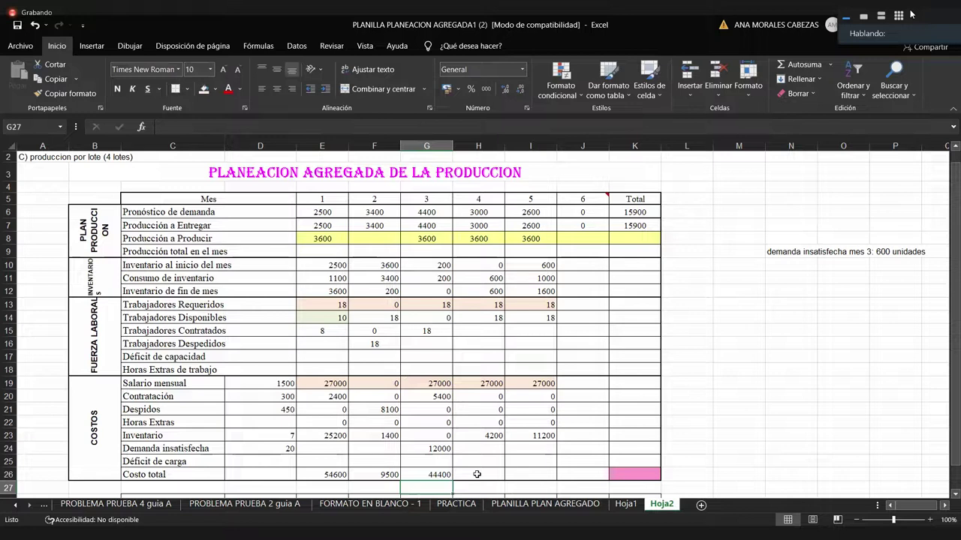
- Total month 4's costs in H26 with =SUMA(H19:H23) and extend the formula to month 5 in I26
{"action": "left_click", "coordinate": [477, 474]}
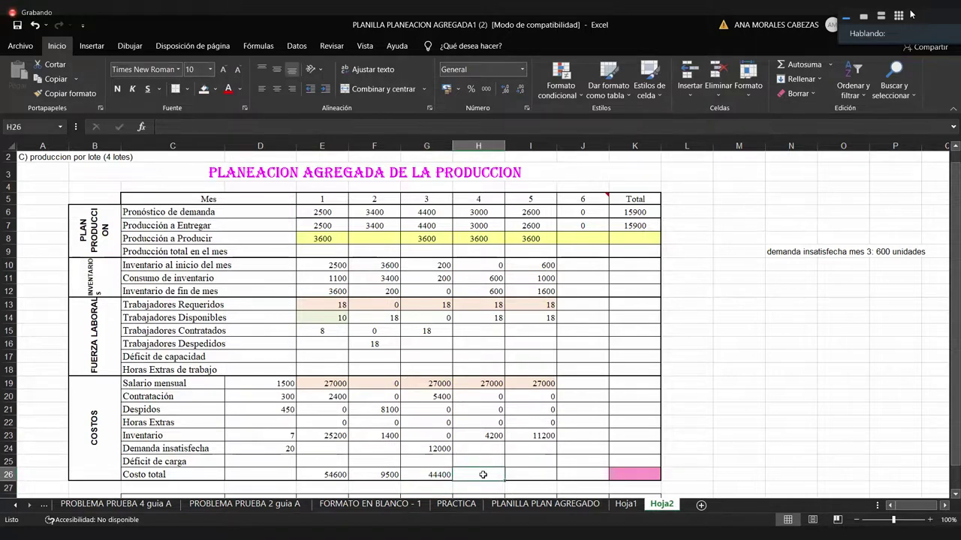
{"action": "left_click", "coordinate": [803, 66]}
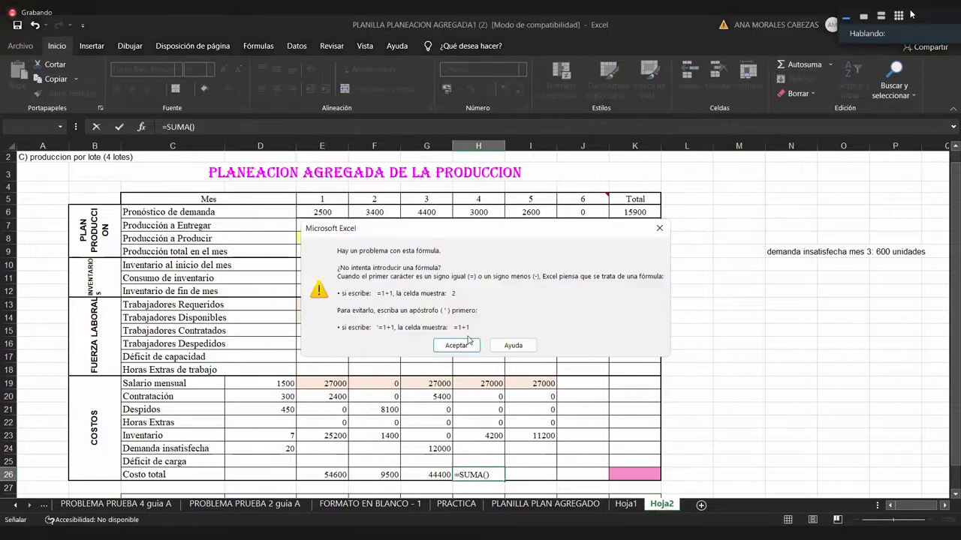
{"action": "left_click", "coordinate": [465, 344]}
{"action": "left_click", "coordinate": [491, 386]}
{"action": "left_click", "coordinate": [489, 434], "text": "shift"}
{"action": "key", "text": "Return"}
{"action": "left_click", "coordinate": [484, 472]}
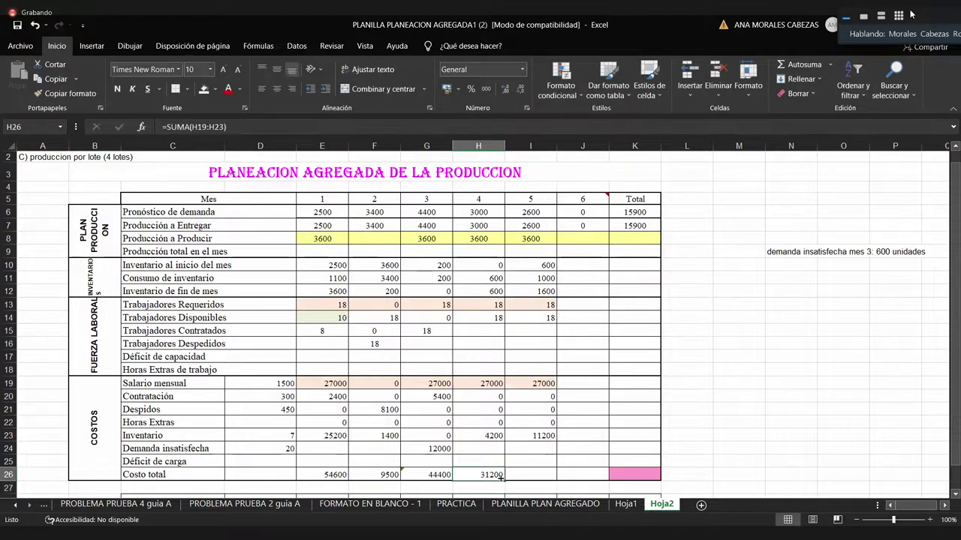
{"action": "left_click_drag", "start_coordinate": [507, 483], "coordinate": [547, 482]}
- Calculate the plan's overall cost in K26 by summing the monthly totals E26:I26
{"action": "double_click", "coordinate": [632, 475]}
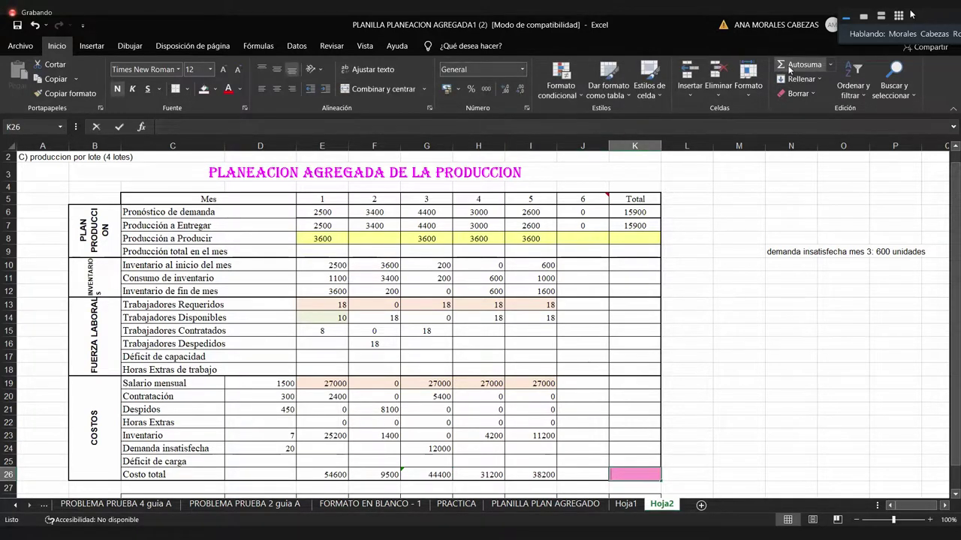
{"action": "left_click", "coordinate": [788, 67]}
{"action": "left_click", "coordinate": [337, 475]}
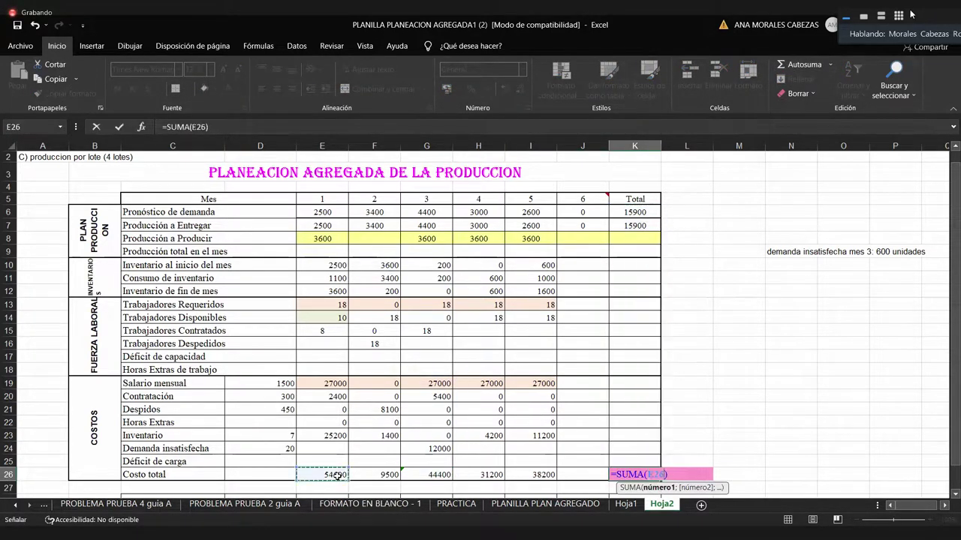
{"action": "left_click", "coordinate": [529, 475], "text": "shift"}
{"action": "key", "text": "Return"}
{"action": "left_click", "coordinate": [756, 458]}
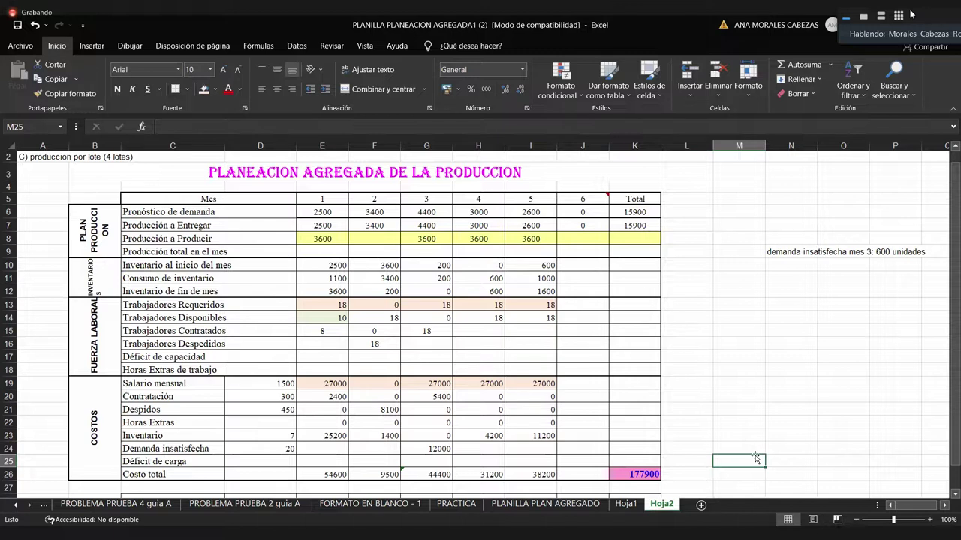
- Compare the overall total cost of the batch plan on Hoja2 with those on Hoja1 and PLANILLA PLAN AGREGADO
{"action": "left_click", "coordinate": [626, 505]}
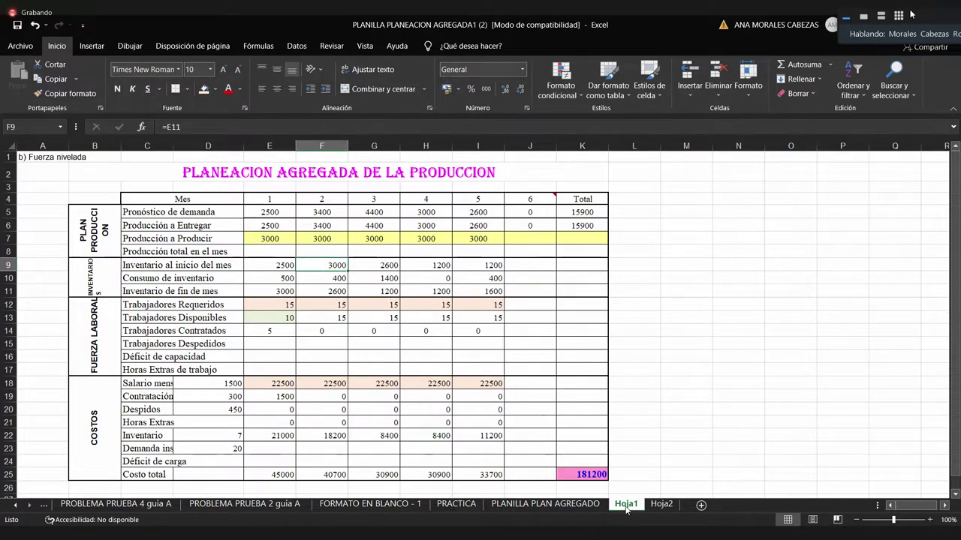
{"action": "left_click", "coordinate": [589, 508]}
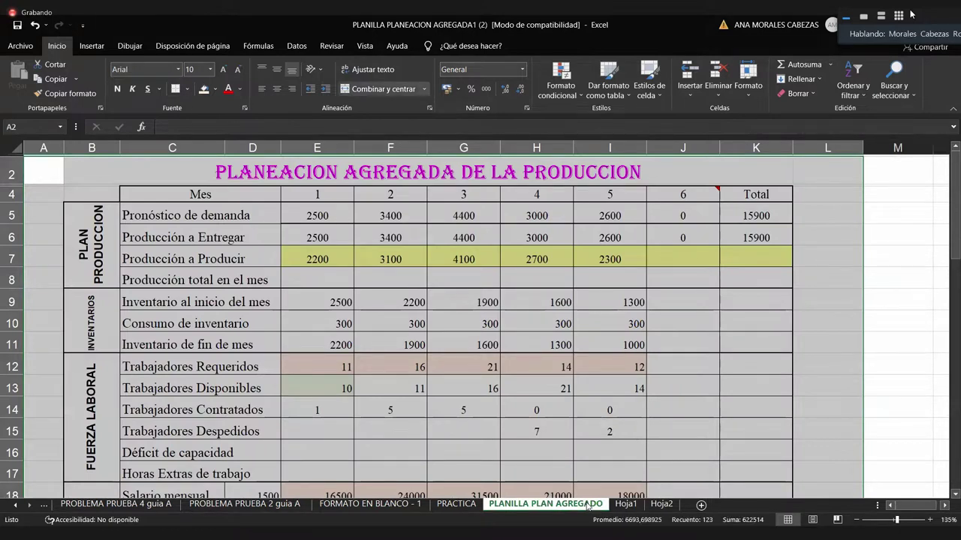
{"action": "left_click_drag", "start_coordinate": [956, 254], "coordinate": [957, 375]}
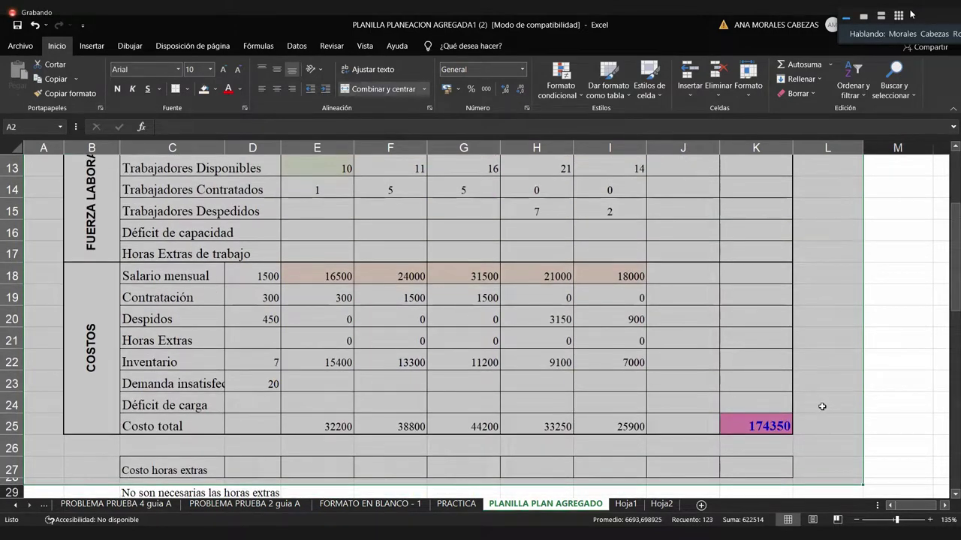
{"action": "left_click", "coordinate": [661, 504]}
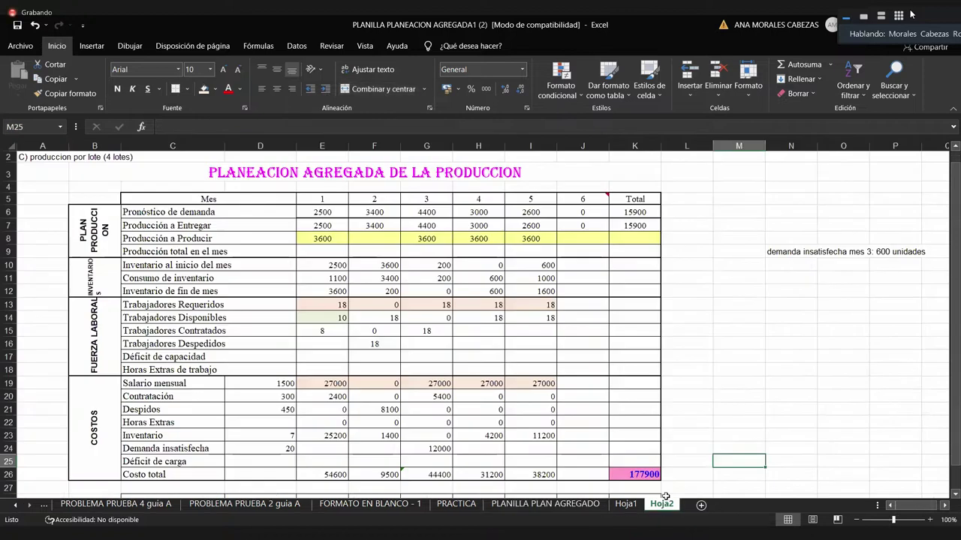
{"action": "left_click", "coordinate": [580, 509]}
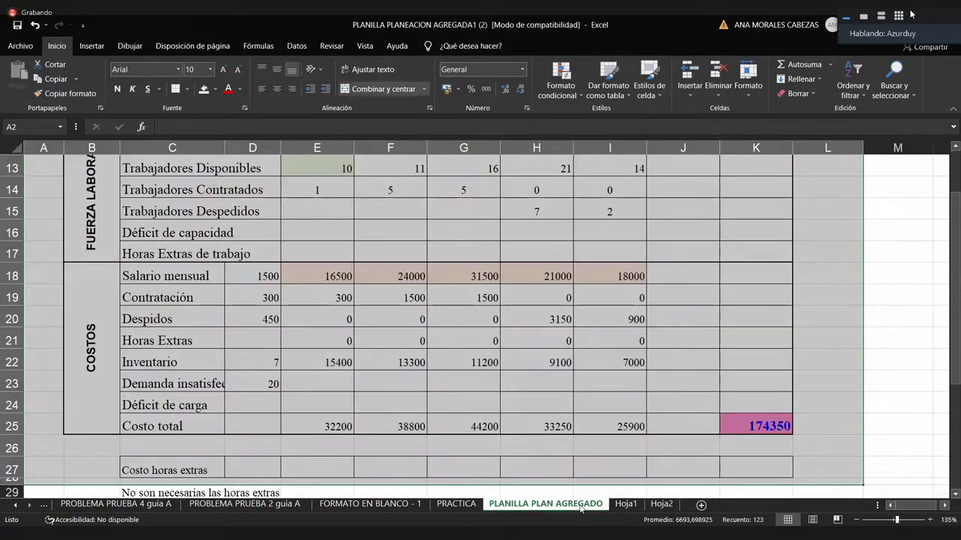
{"action": "left_click", "coordinate": [661, 505]}
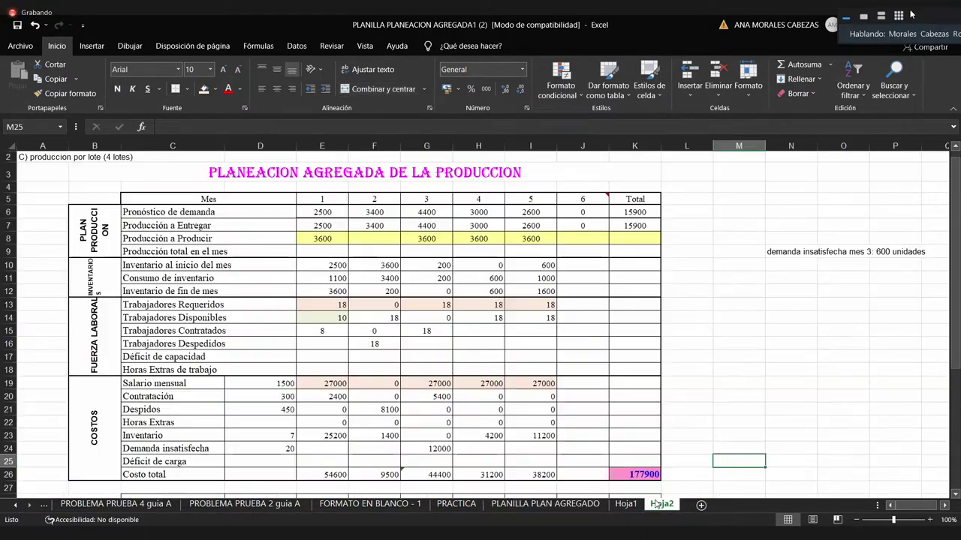
{"action": "left_click", "coordinate": [589, 506]}
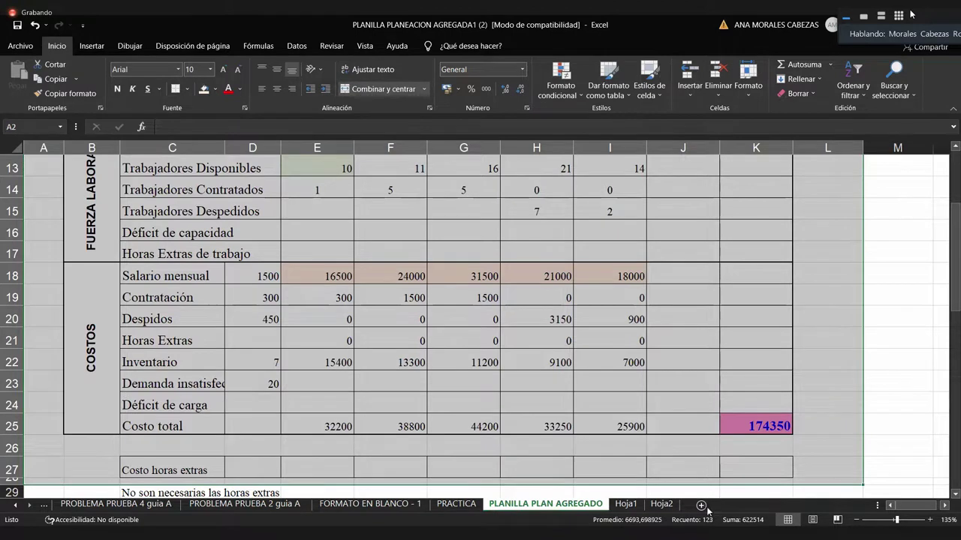
{"action": "left_click", "coordinate": [660, 504]}
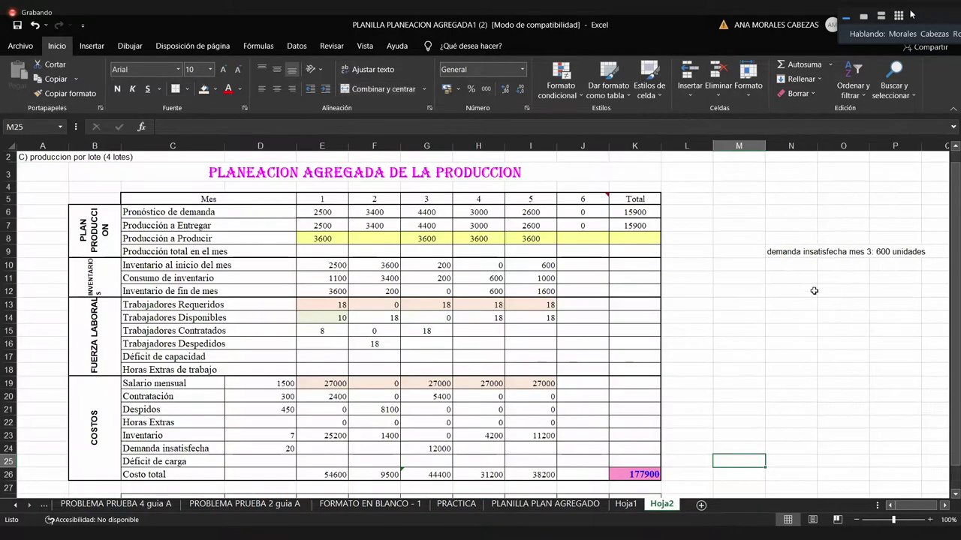
- Write the conclusion "Se concluye que el mas optimo es el de ajuste a la demanda." in cell M18
{"action": "left_click", "coordinate": [736, 366]}
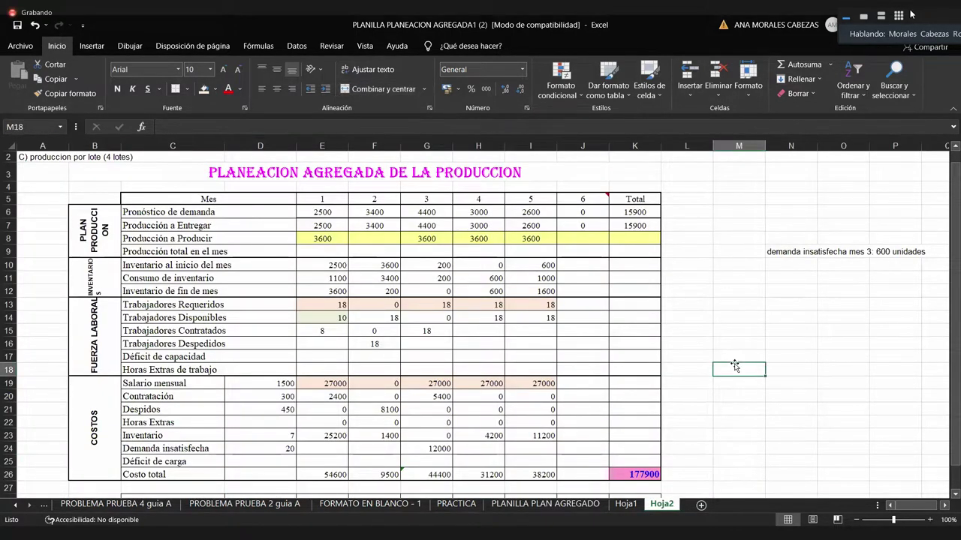
{"action": "type", "text": "Se con"}
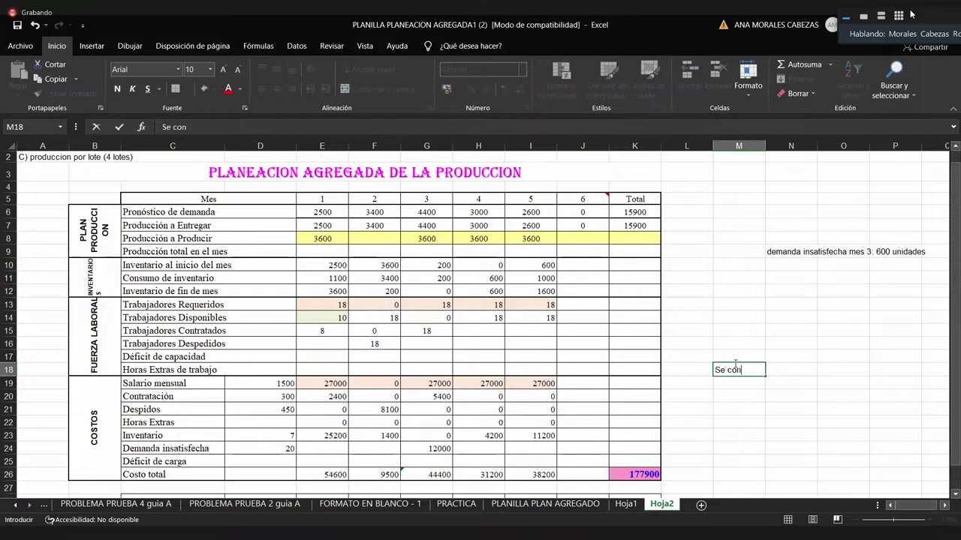
{"action": "type", "text": "cluye que el mas "}
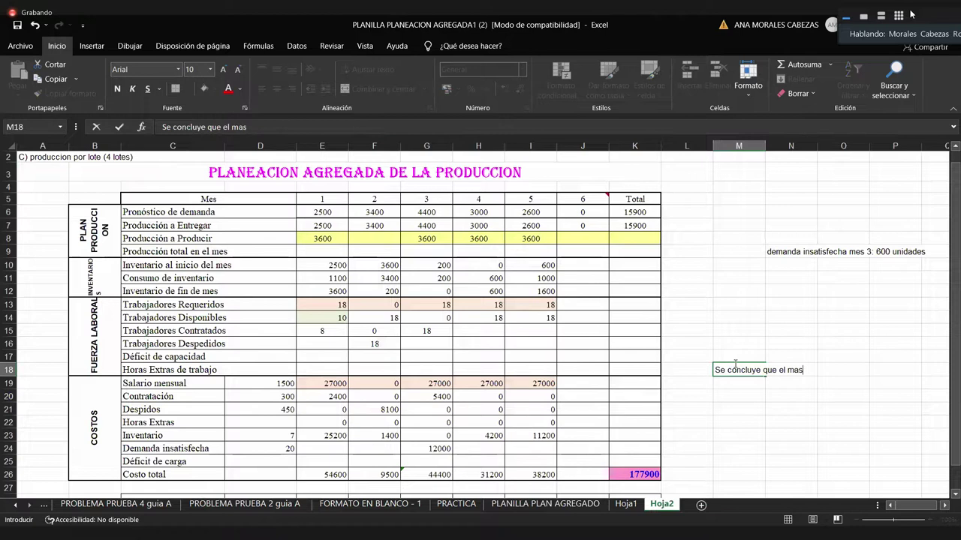
{"action": "type", "text": "optimo es el"}
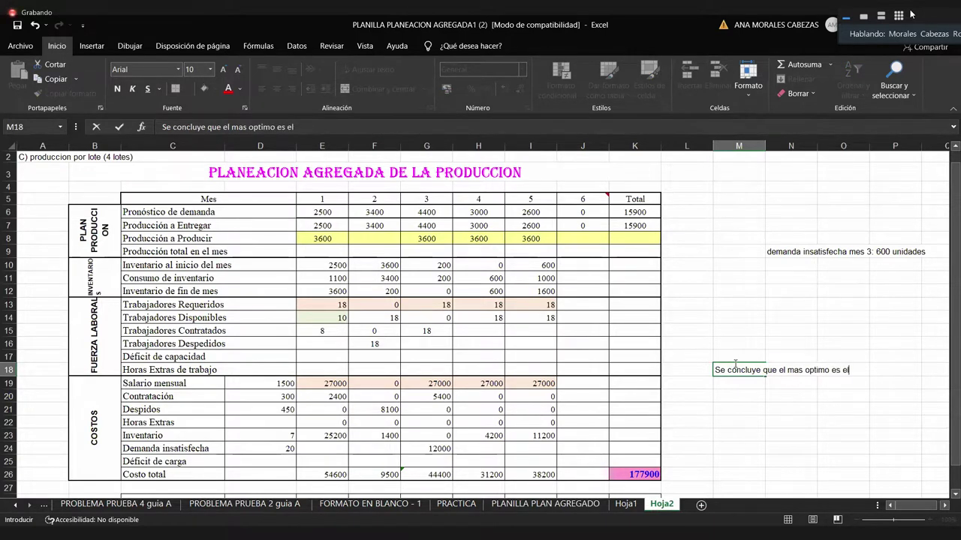
{"action": "type", "text": " de ajuste a la demanda"}
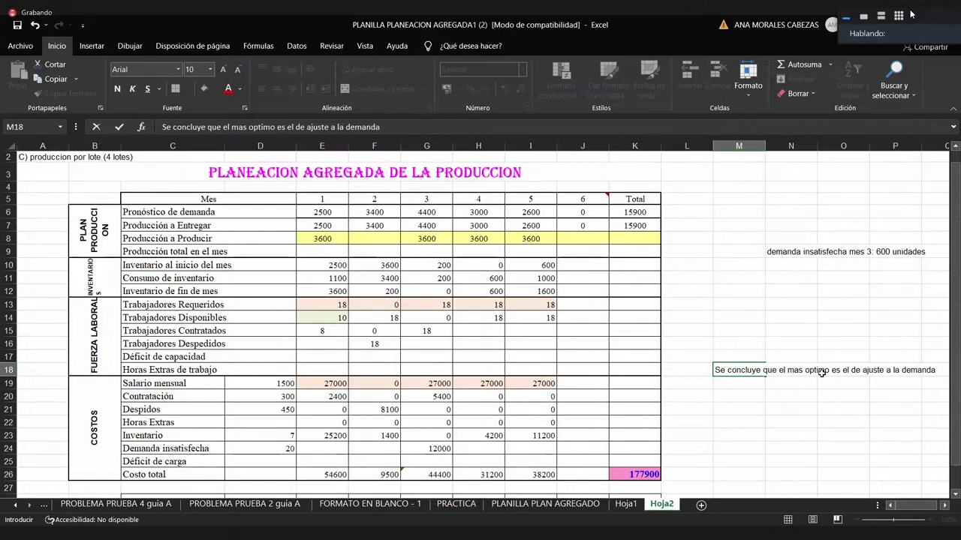
{"action": "type", "text": "."}
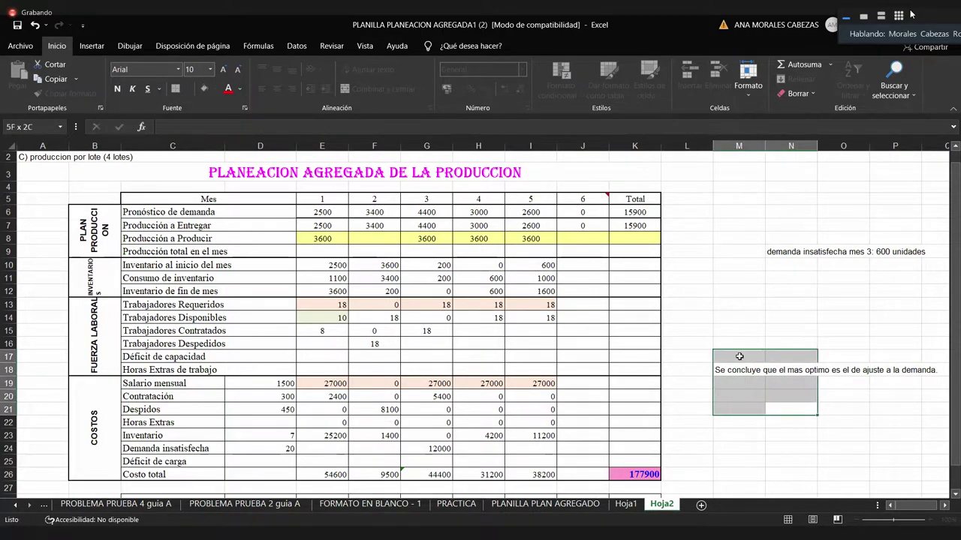
- Enter the heading "RESPUESTA:" in cell M17, above the conclusion
{"action": "left_click", "coordinate": [740, 356]}
{"action": "type", "text": "RE"}
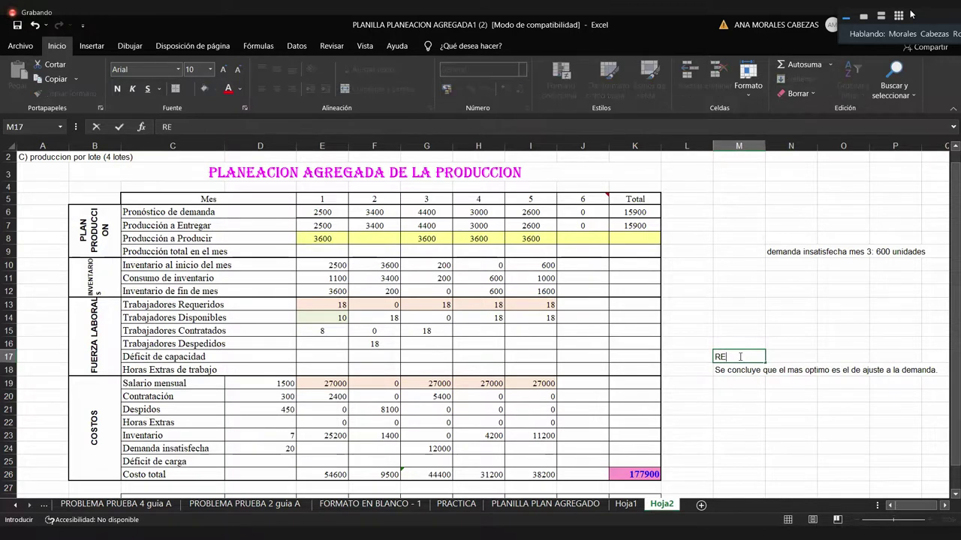
{"action": "type", "text": "SPUESTA"}
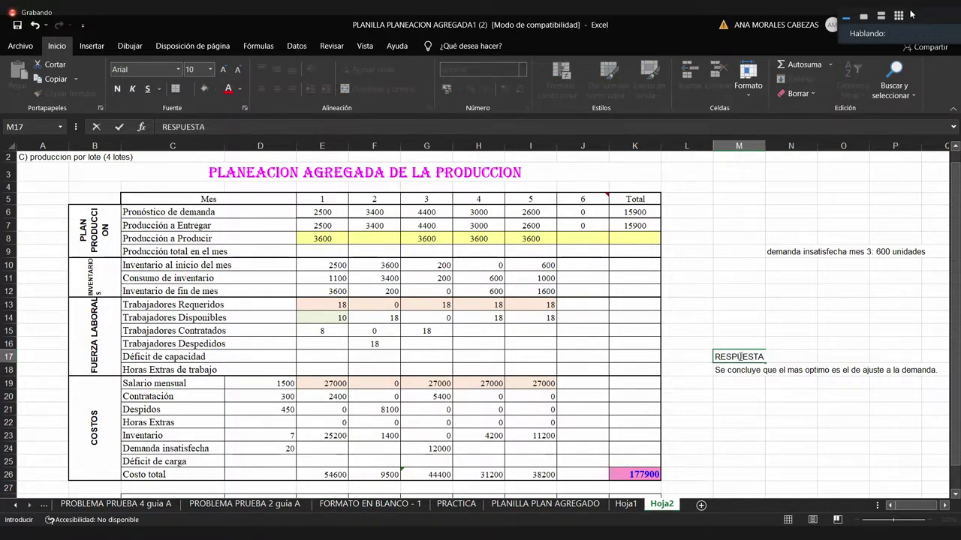
{"action": "type", "text": ":"}
{"action": "left_click", "coordinate": [735, 395]}
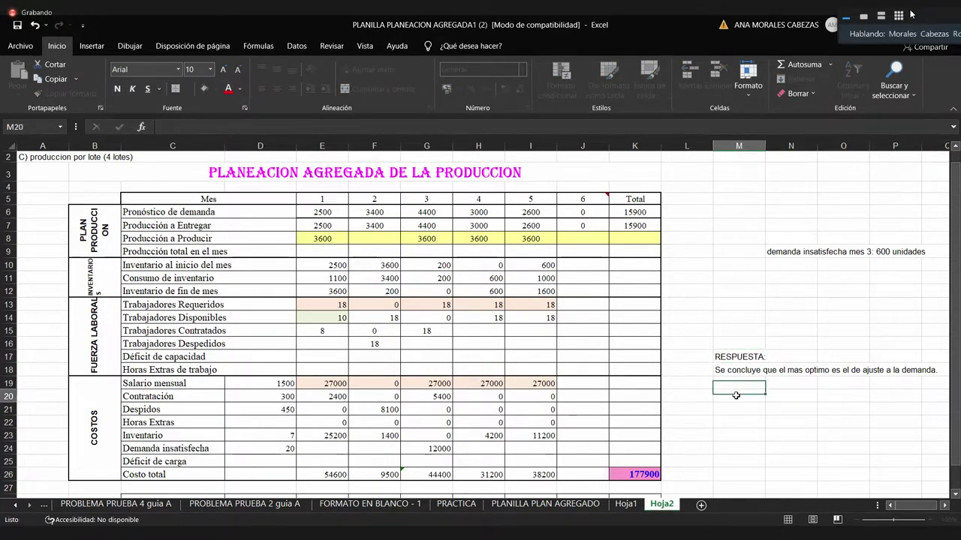
- Fill the "RESPUESTA:" heading cell M17 with standard red
{"action": "left_click", "coordinate": [744, 358]}
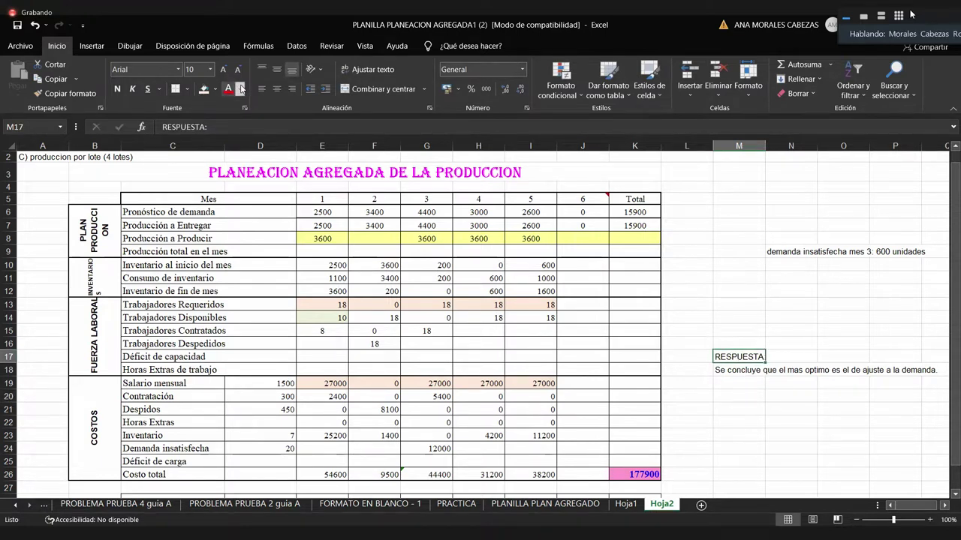
{"action": "left_click", "coordinate": [239, 89]}
{"action": "left_click", "coordinate": [214, 90]}
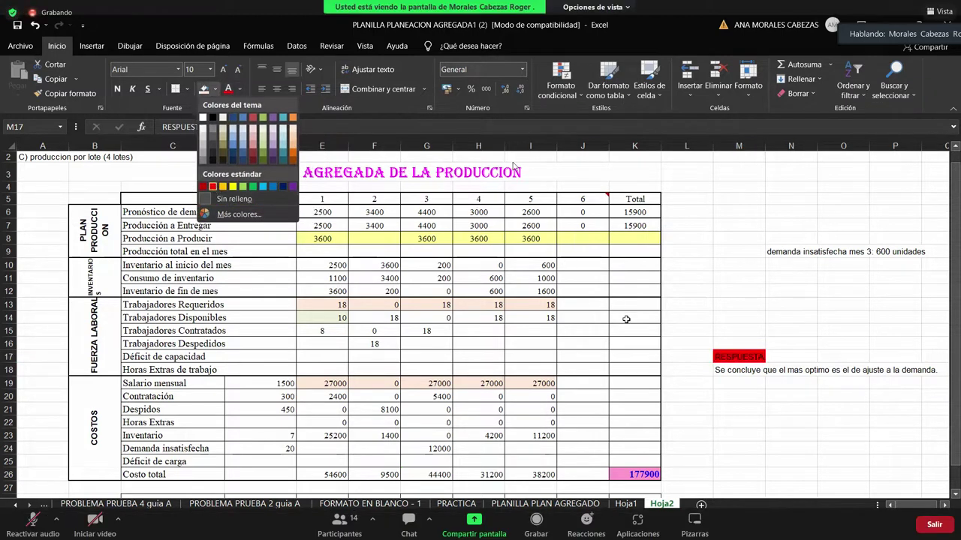
{"action": "left_click", "coordinate": [213, 188]}
{"action": "left_click", "coordinate": [715, 396]}
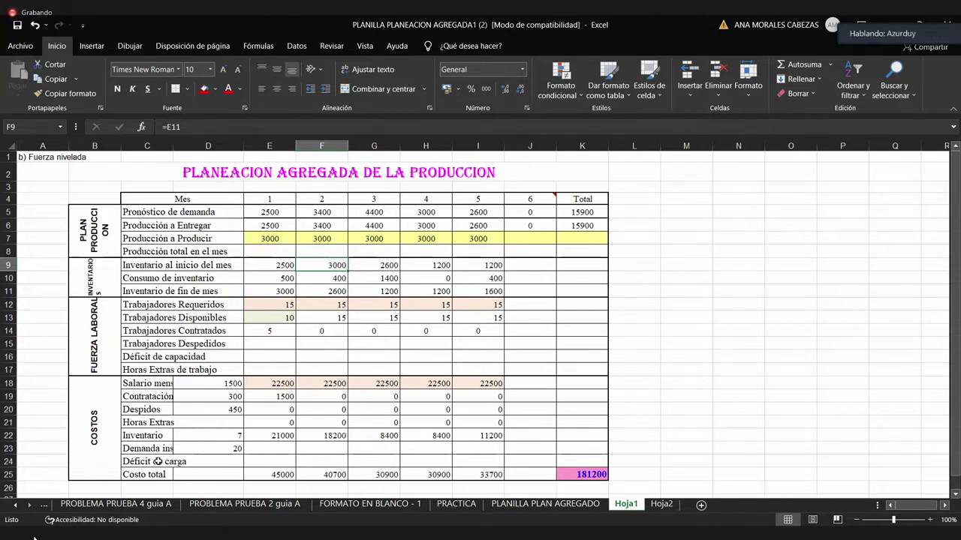
- Check the unit cost of unsatisfied demand on Hoja1 and return to the batch plan on Hoja2
{"action": "left_click", "coordinate": [221, 449]}
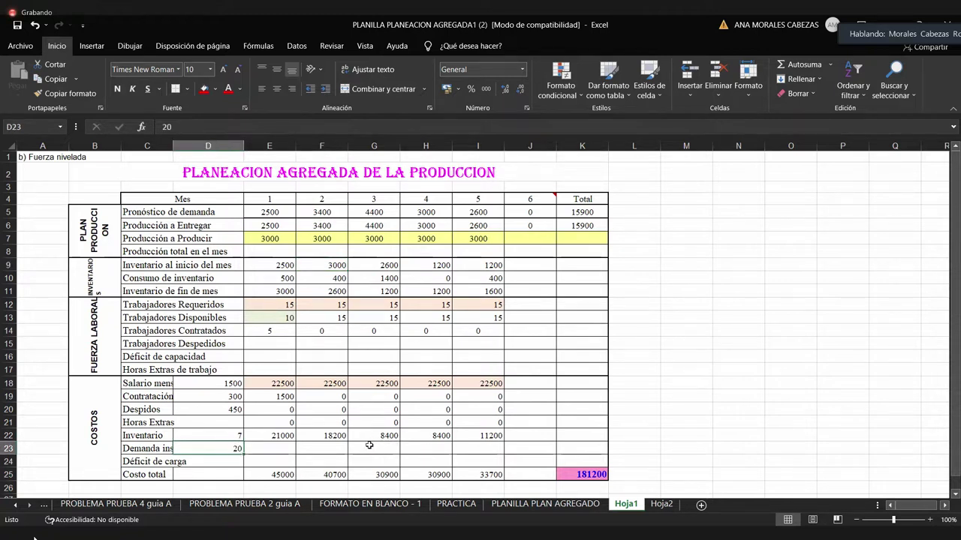
{"action": "left_click", "coordinate": [660, 505]}
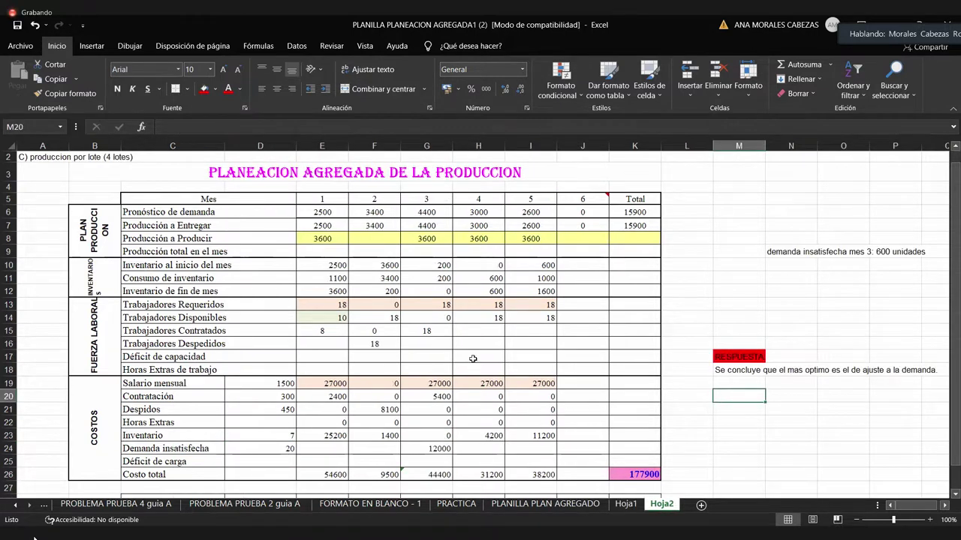
{"action": "left_click", "coordinate": [779, 340]}
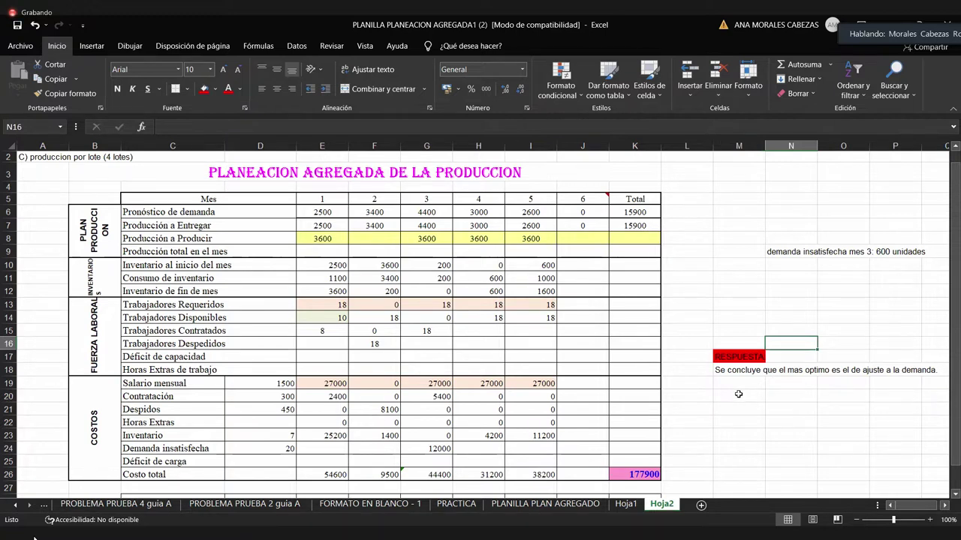
{"action": "left_click", "coordinate": [687, 475]}
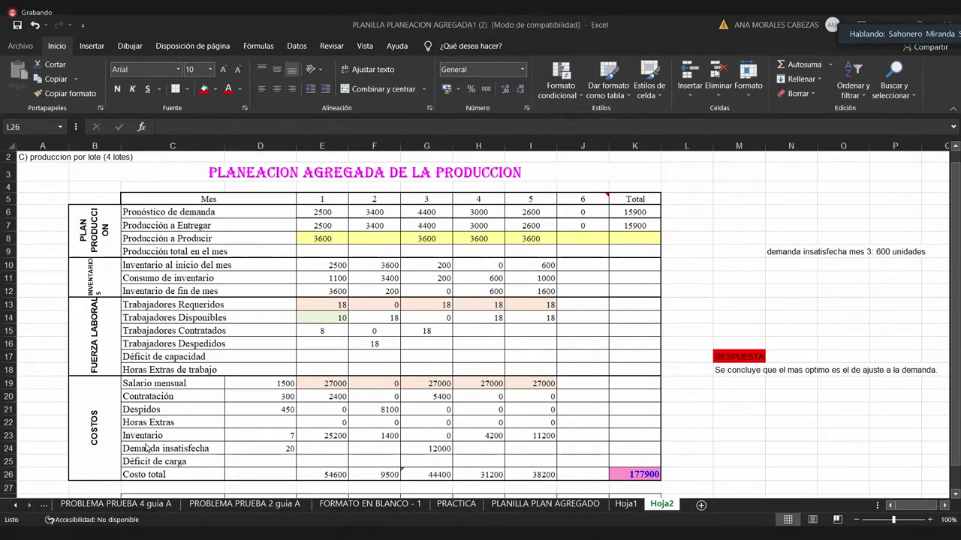
{"action": "left_click", "coordinate": [664, 210]}
{"action": "left_click", "coordinate": [677, 202]}
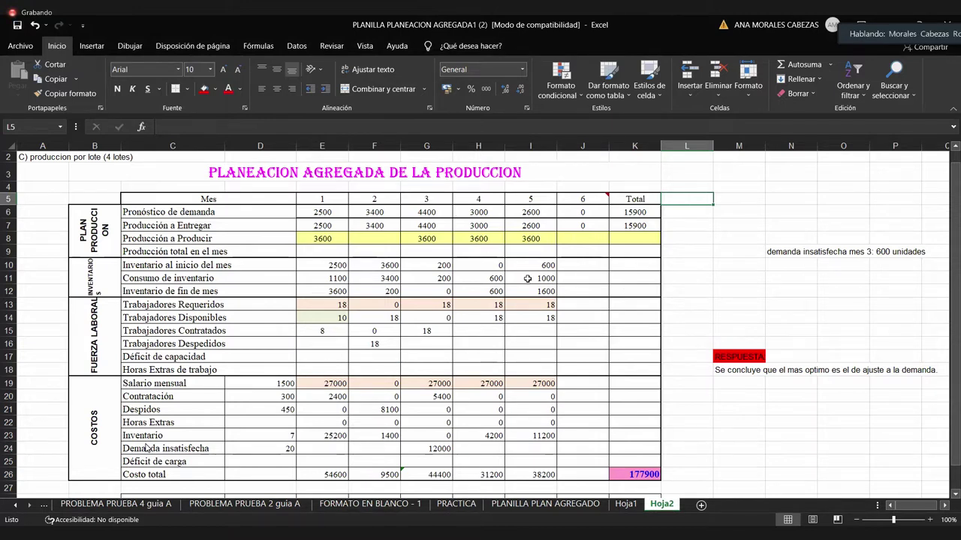
{"action": "left_click_drag", "start_coordinate": [695, 199], "coordinate": [691, 303]}
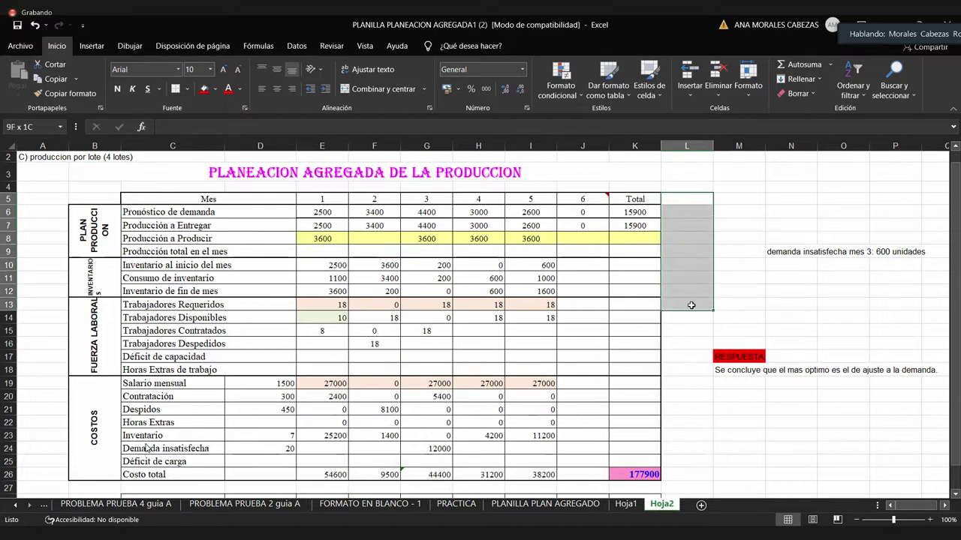
{"action": "left_click", "coordinate": [679, 198]}
{"action": "left_click_drag", "start_coordinate": [680, 197], "coordinate": [685, 228]}
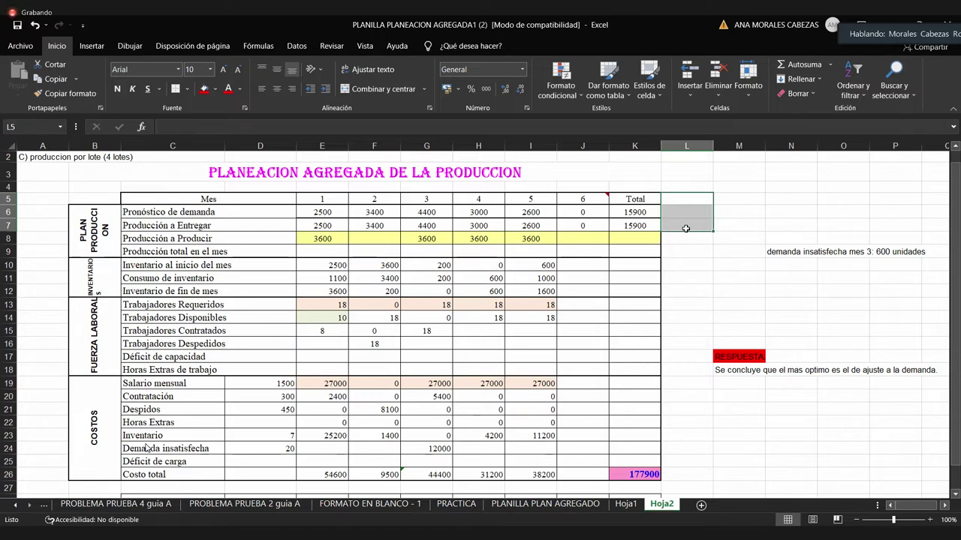
{"action": "left_click", "coordinate": [683, 201]}
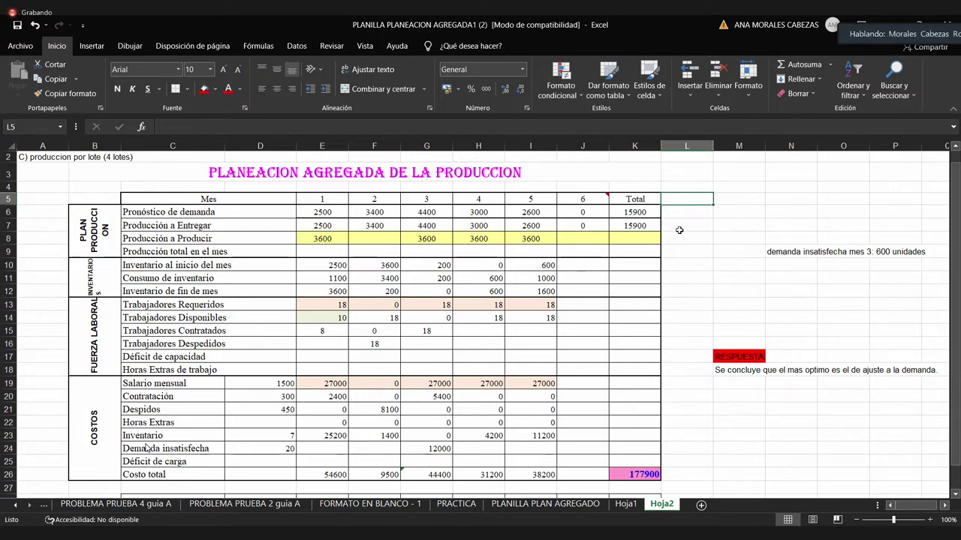
{"action": "left_click", "coordinate": [679, 227], "text": "shift"}
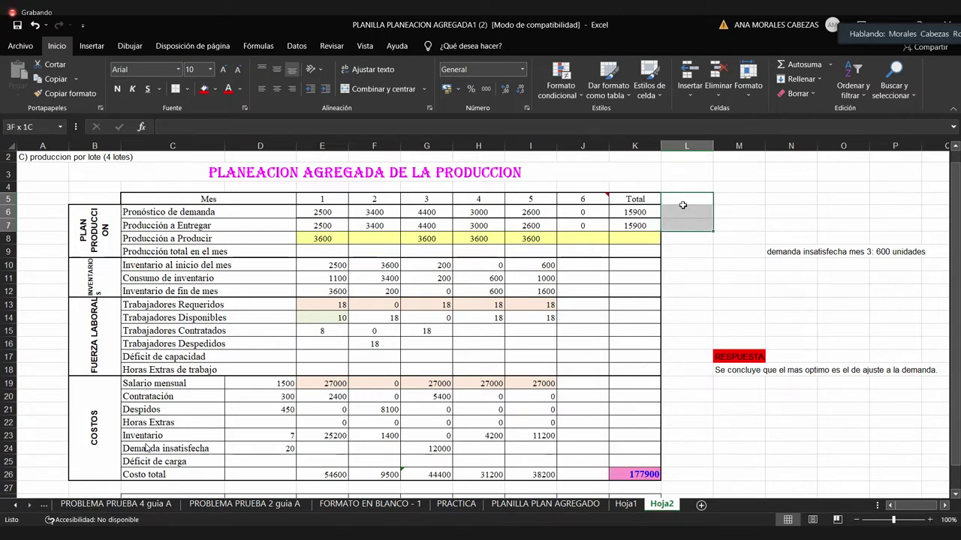
{"action": "left_click", "coordinate": [683, 201]}
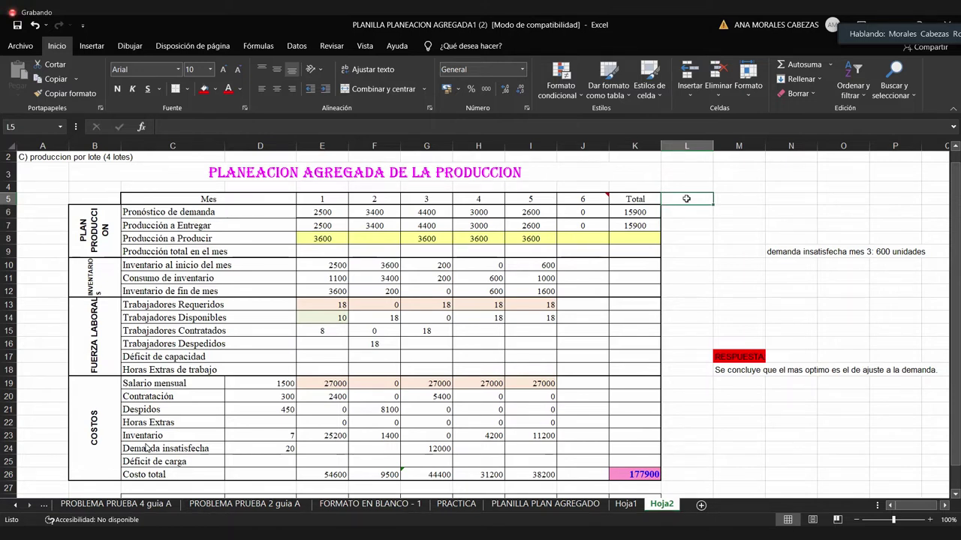
{"action": "left_click_drag", "start_coordinate": [686, 198], "coordinate": [687, 225]}
{"action": "left_click", "coordinate": [731, 212]}
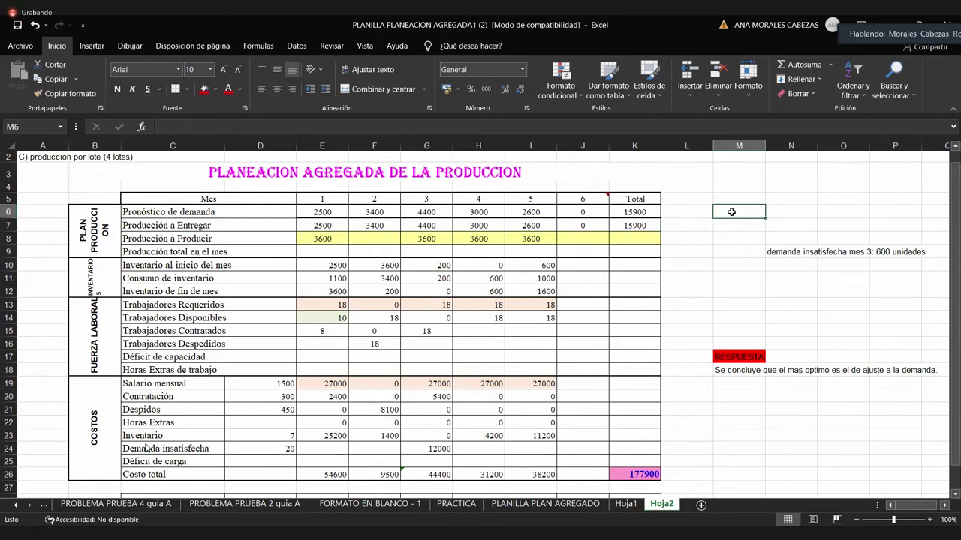
{"action": "double_click", "coordinate": [48, 415]}
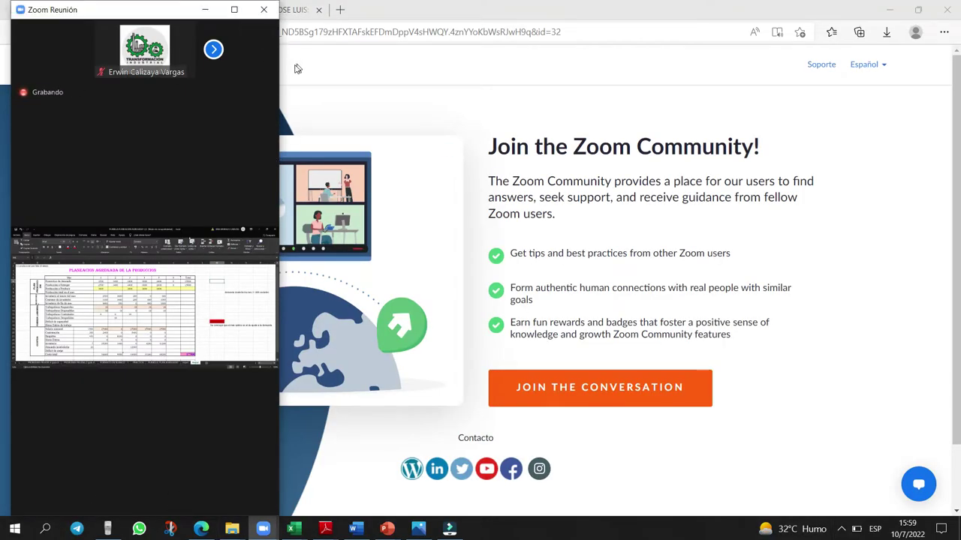
{"action": "mouse_move", "coordinate": [273, 70]}
{"action": "left_click_drag", "start_coordinate": [276, 72], "coordinate": [936, 175]}
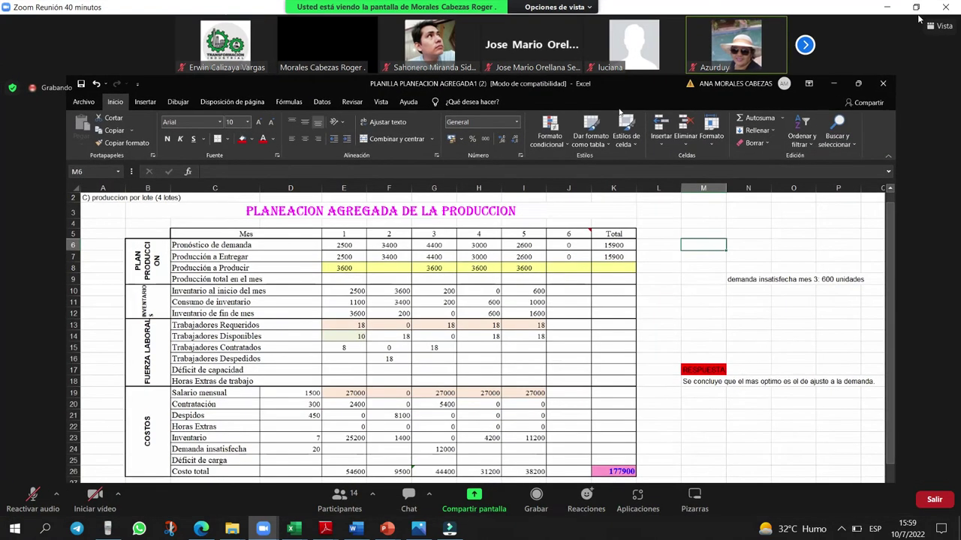
{"action": "left_click", "coordinate": [915, 10]}
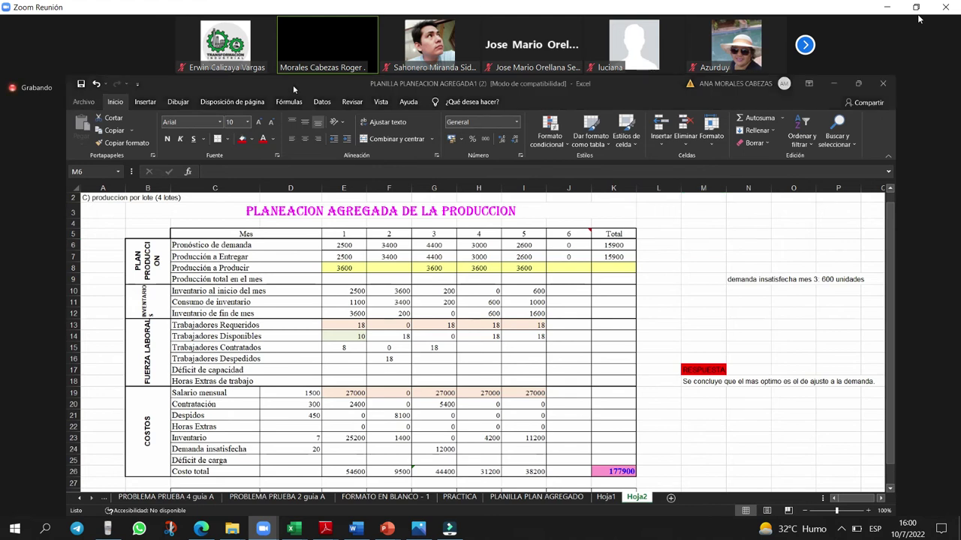
{"action": "left_click", "coordinate": [659, 279]}
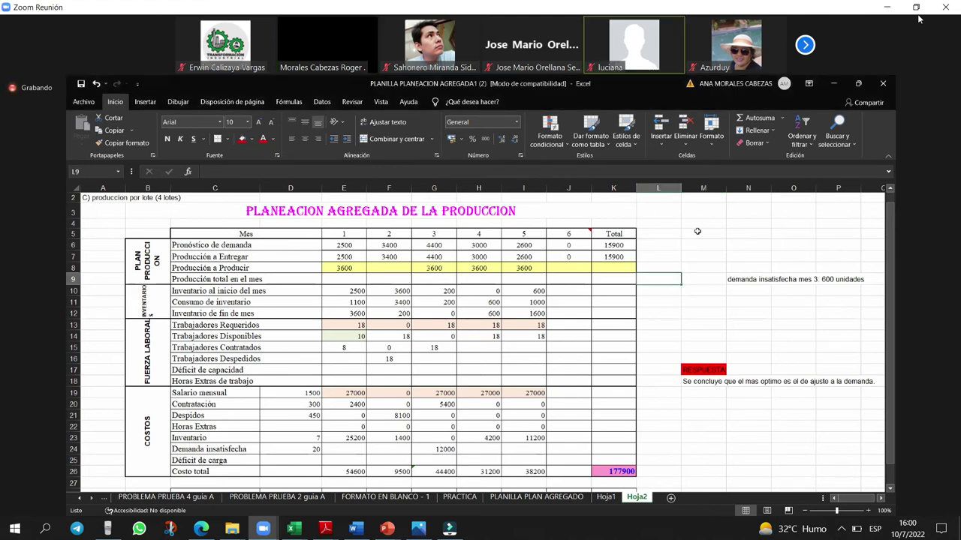